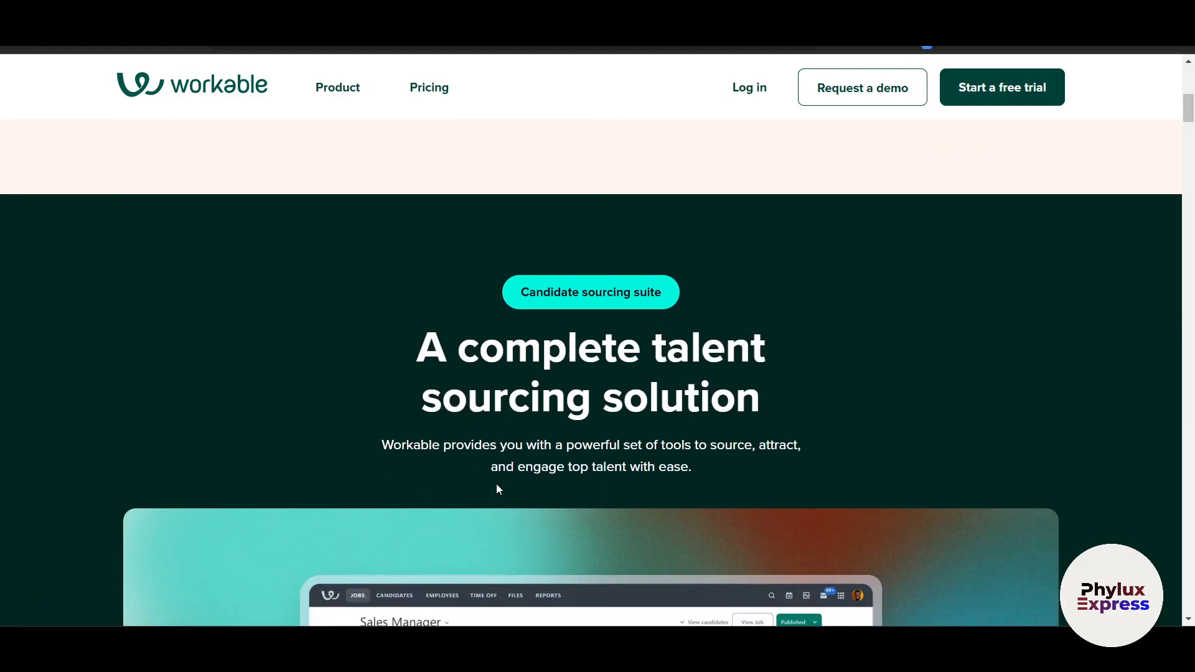
Open Workable's pricing page
scroll(497, 487, down, 3)
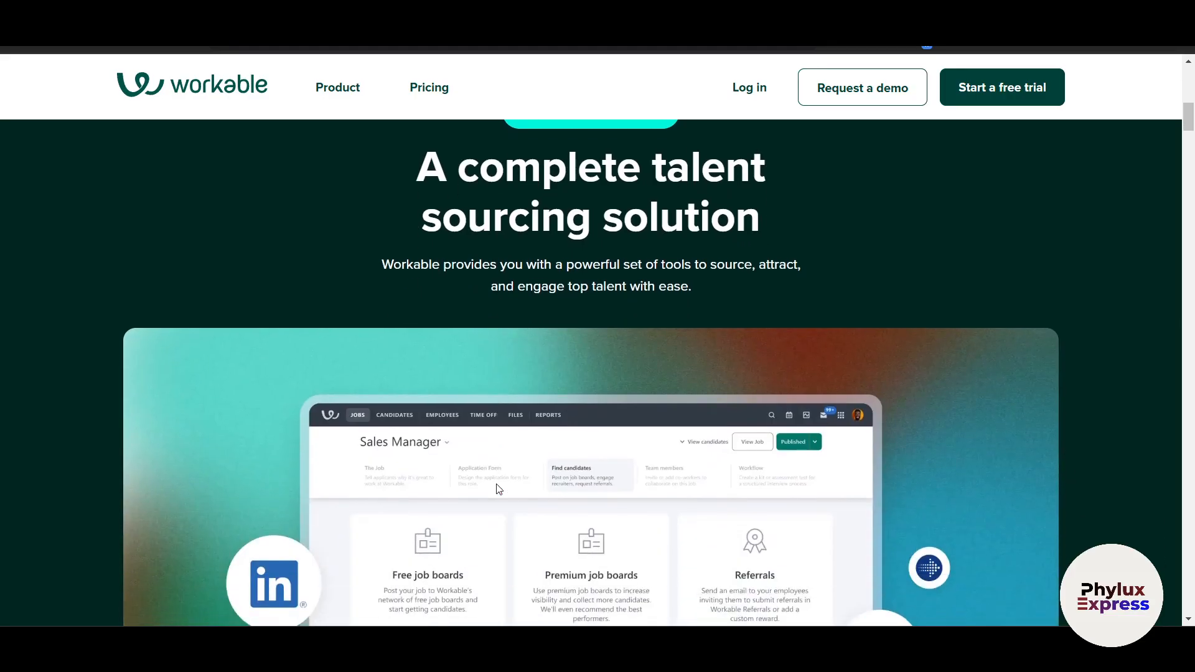
scroll(498, 489, down, 2)
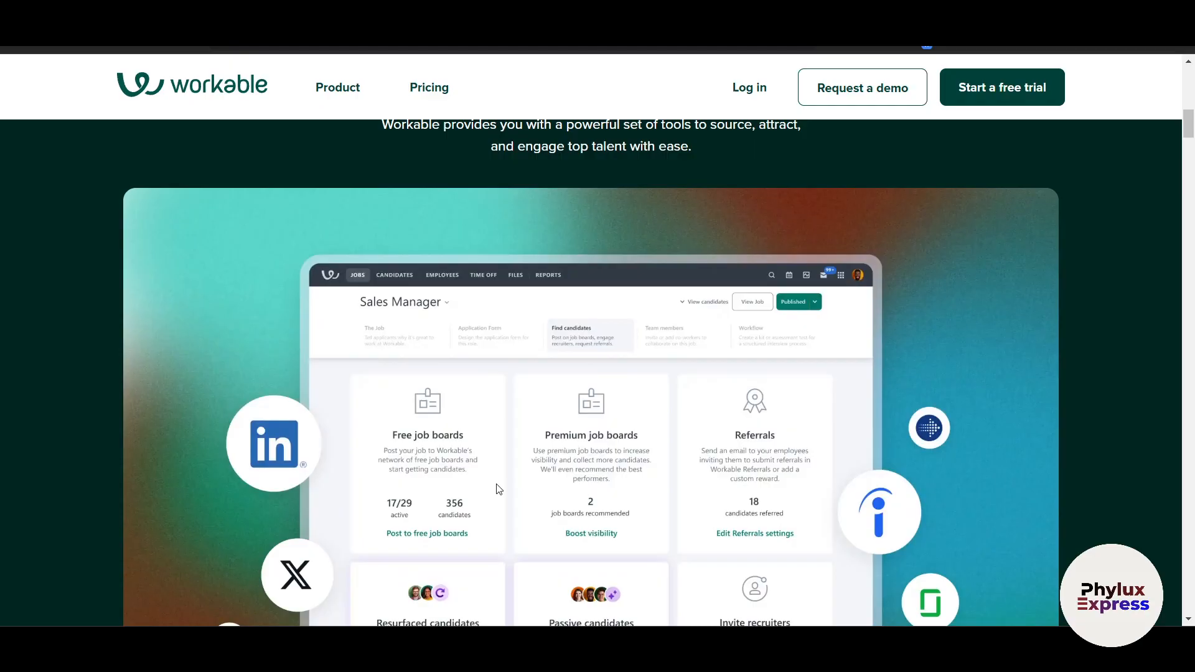
scroll(498, 489, down, 4)
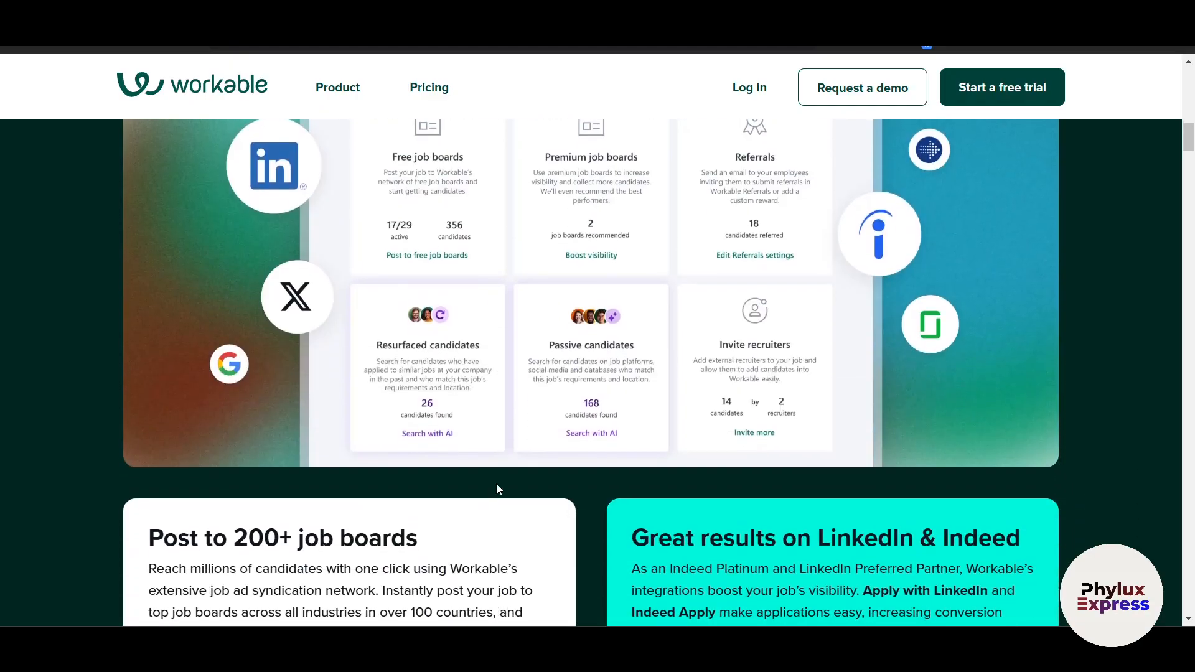
scroll(497, 488, down, 2)
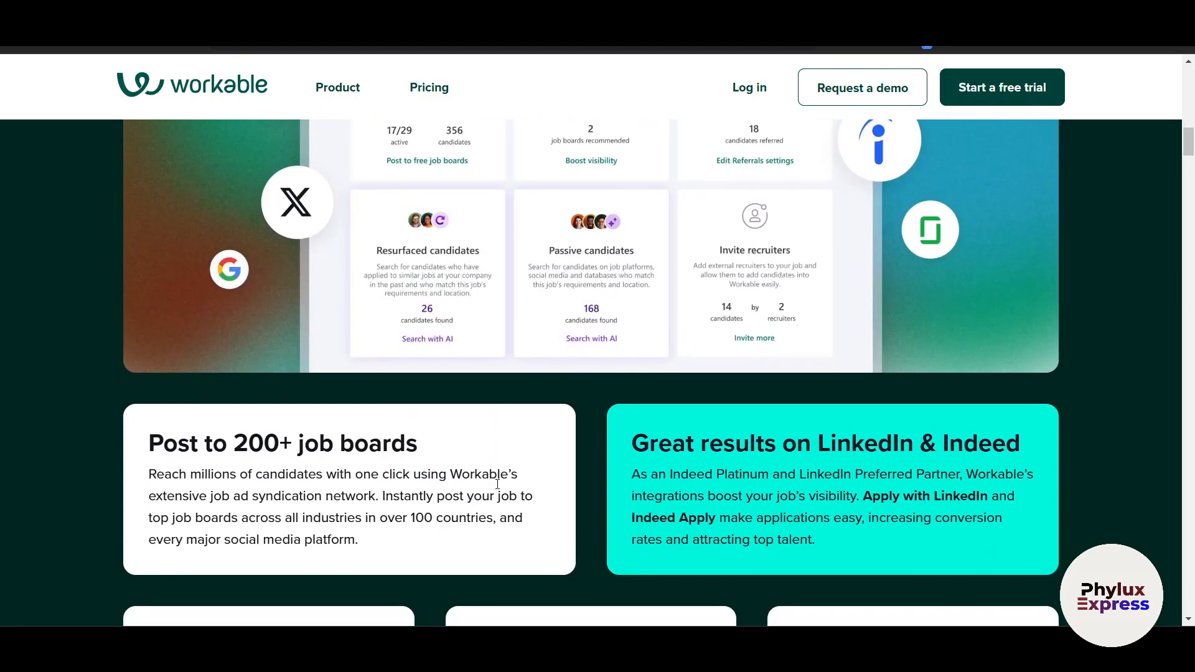
scroll(498, 485, down, 2)
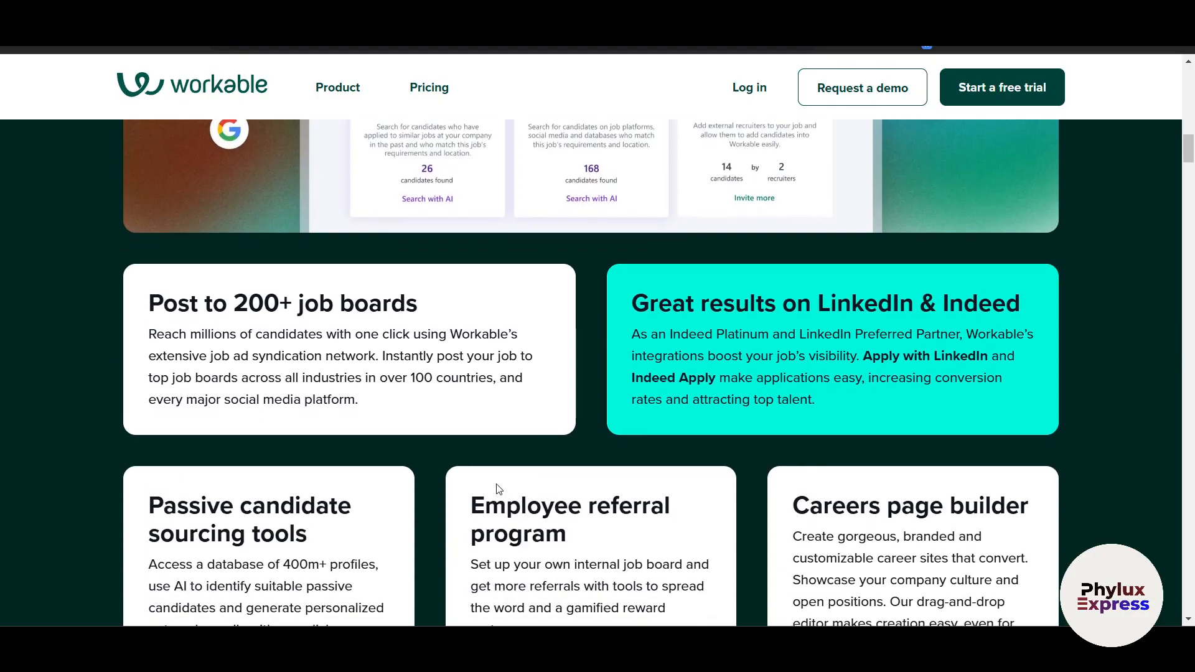
scroll(497, 488, down, 1)
scroll(497, 489, down, 3)
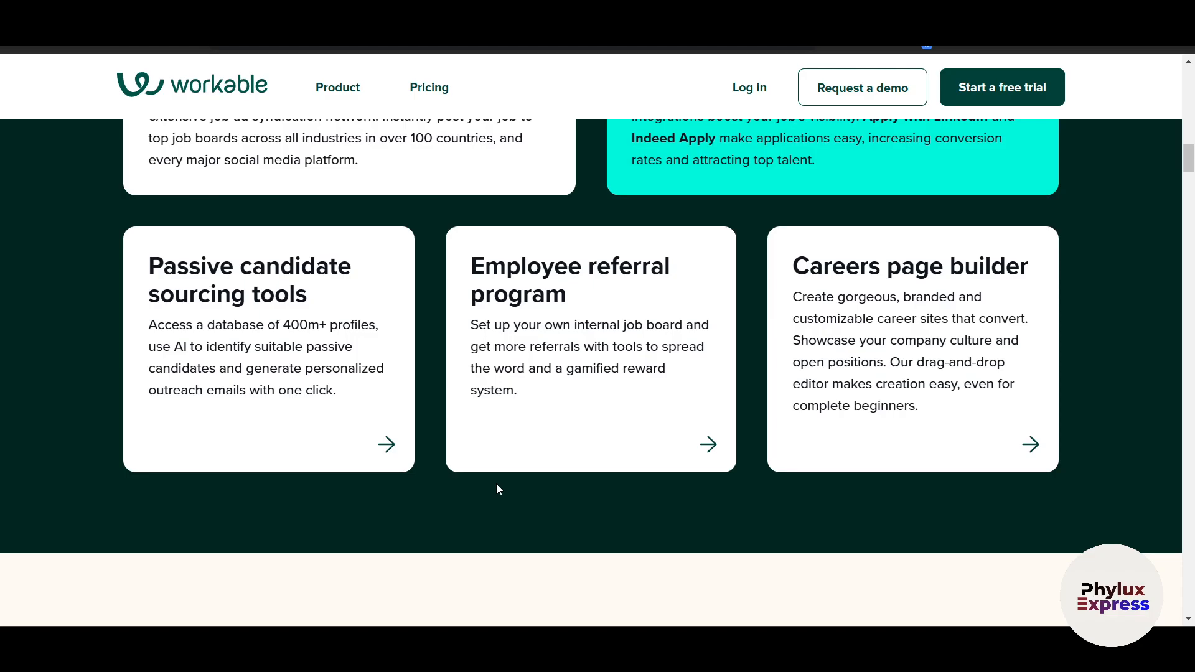
scroll(496, 489, down, 5)
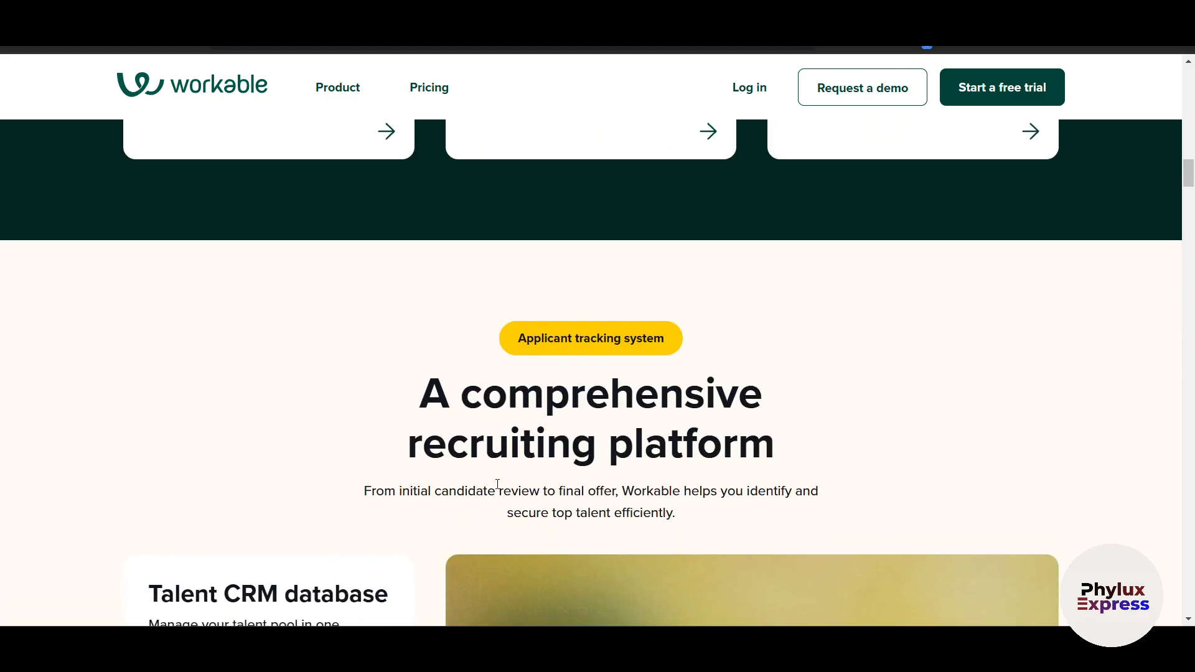
scroll(497, 484, up, 2)
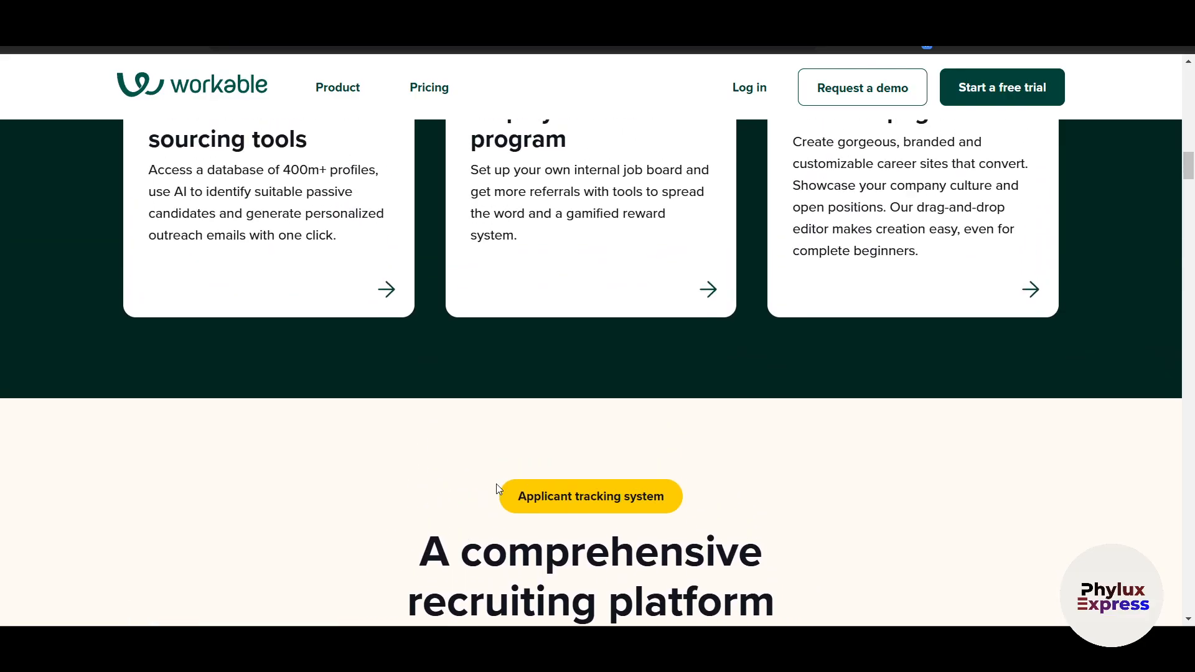
scroll(498, 489, down, 4)
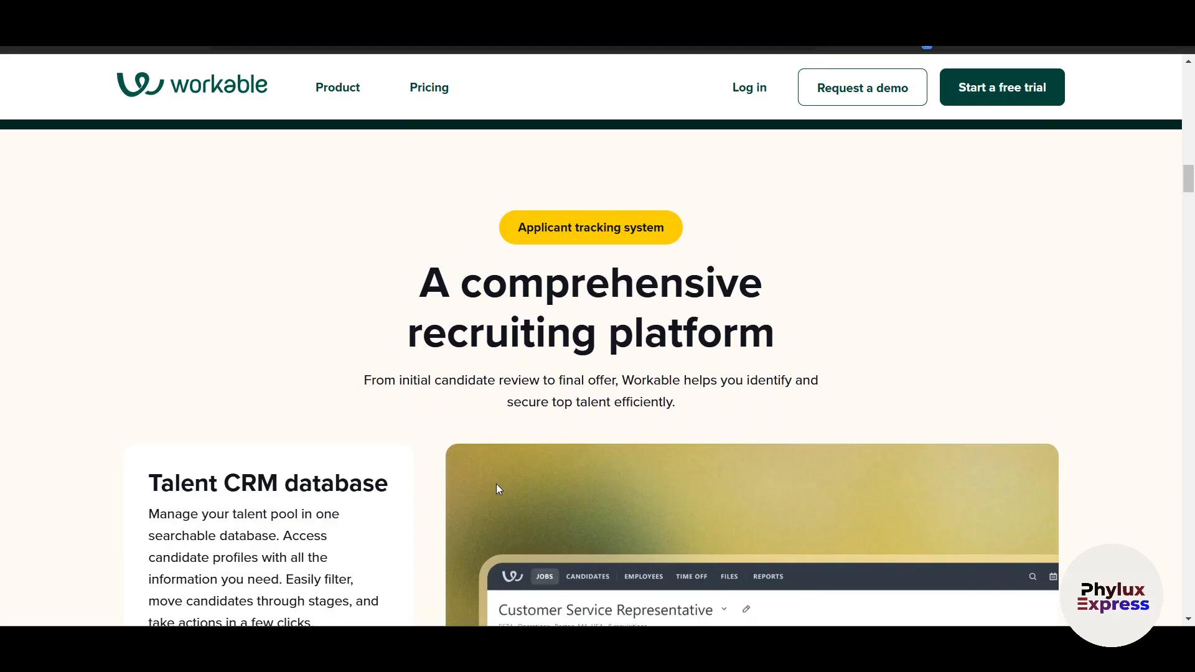
scroll(498, 488, down, 2)
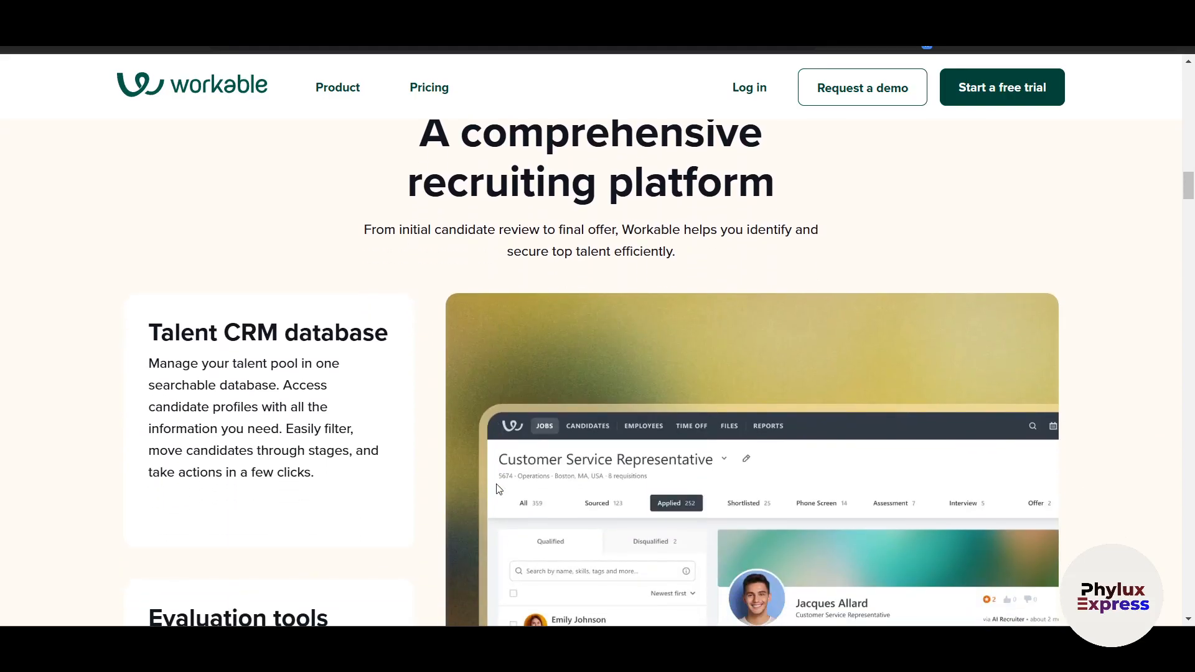
scroll(498, 489, down, 2)
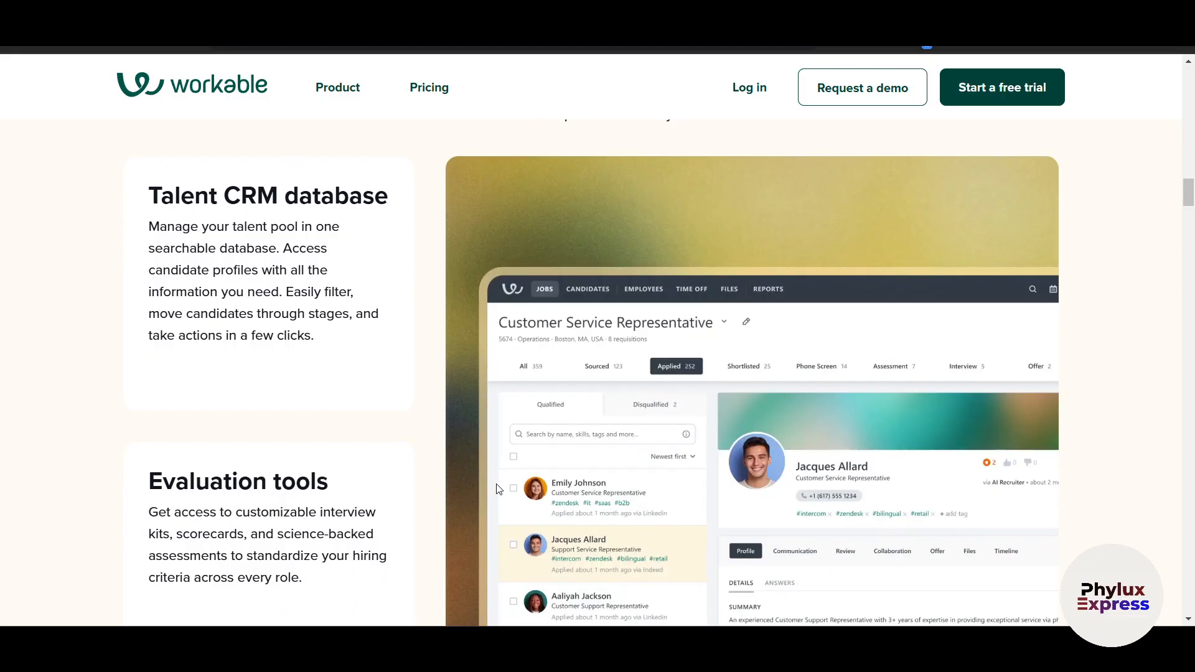
scroll(499, 489, down, 4)
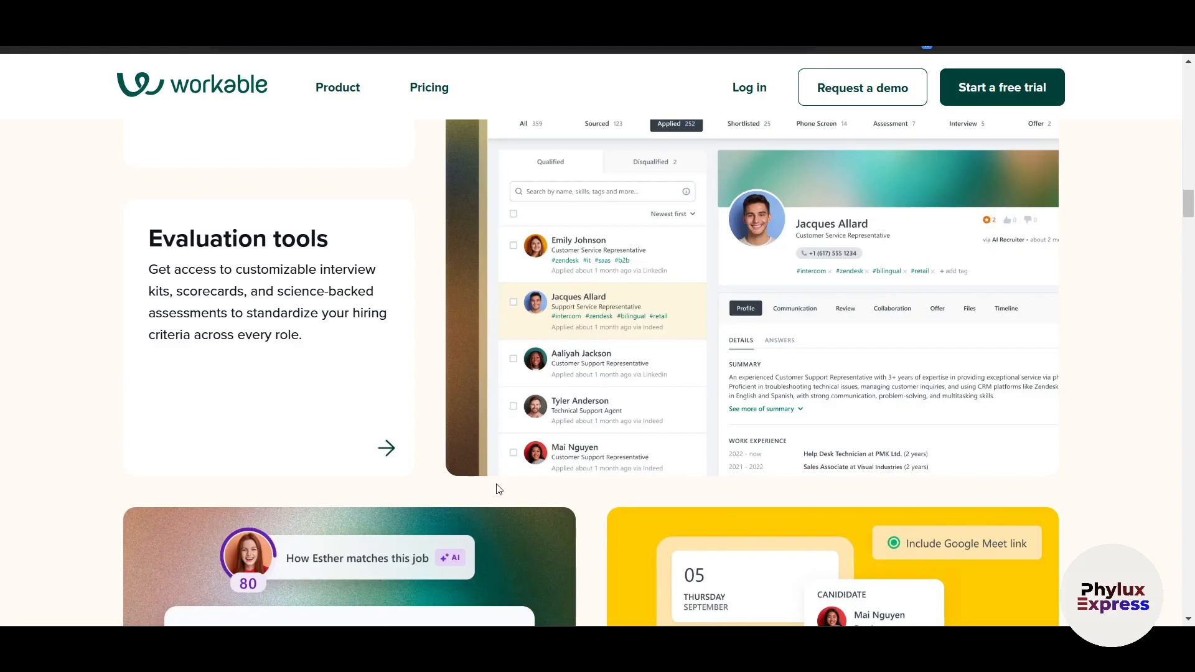
scroll(498, 488, up, 20)
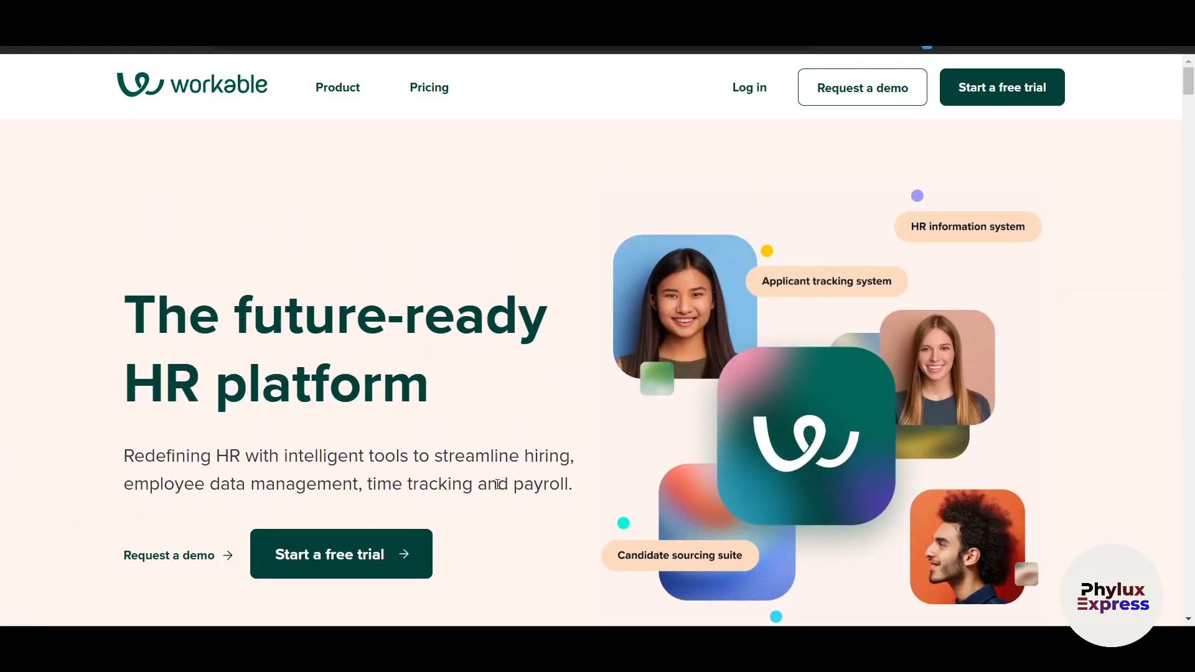
click(442, 92)
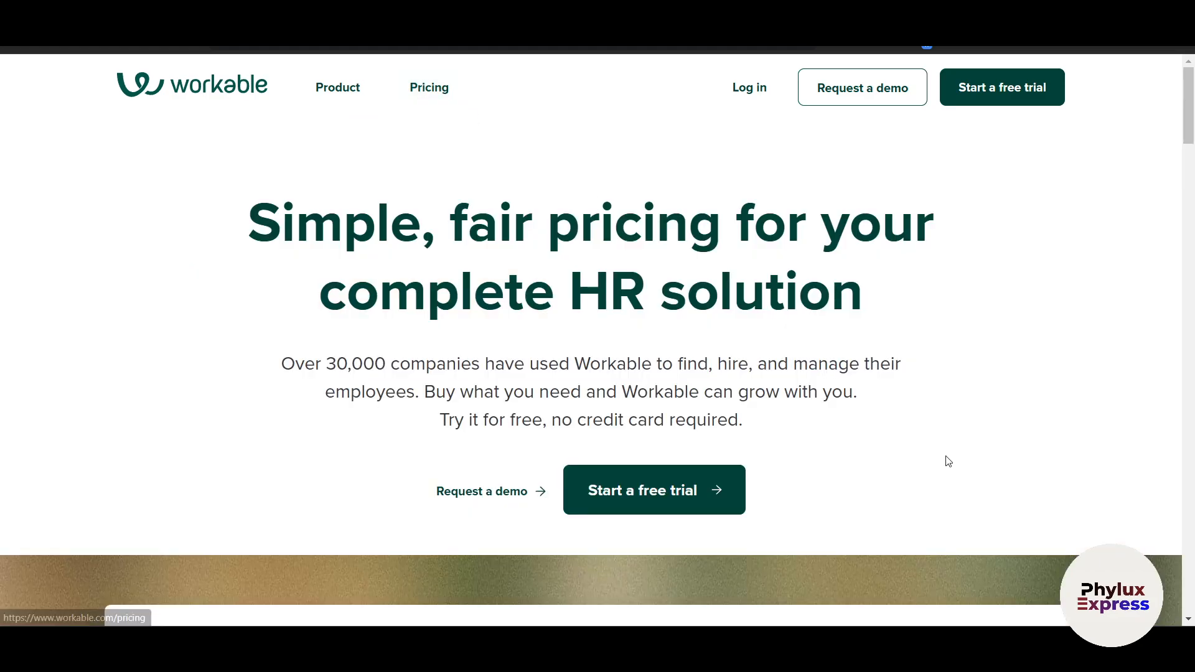
scroll(943, 459, down, 8)
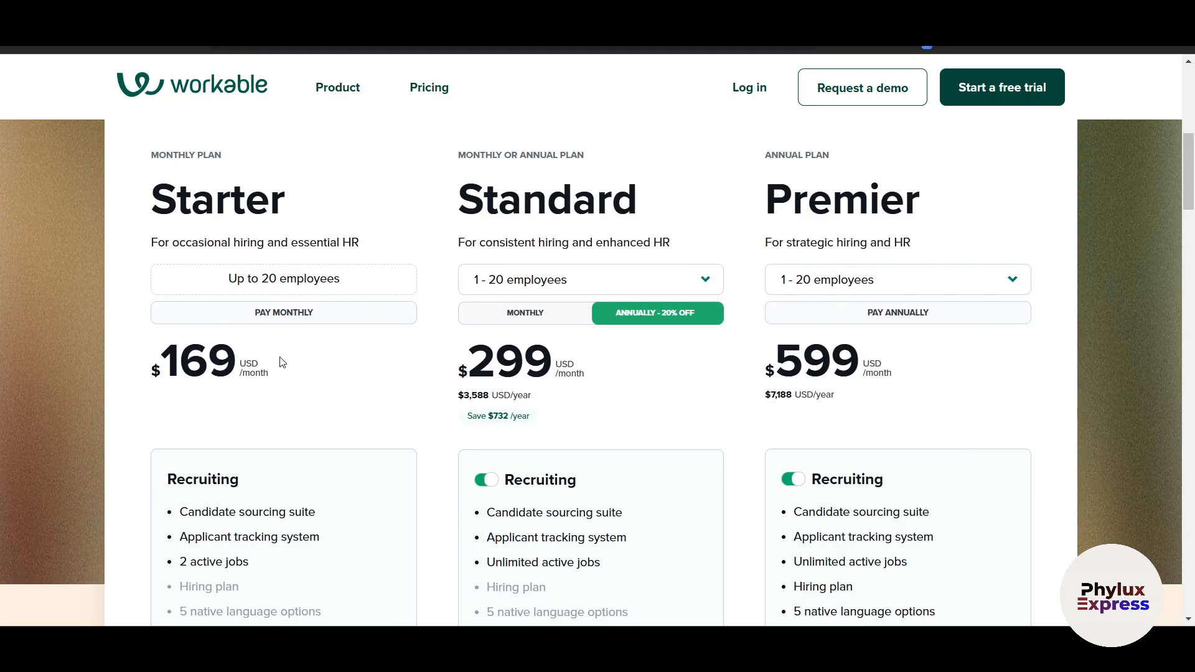
Compare Standard plan pricing for 51 - 100 employees, then return to 1 - 20 employees ($299)
click(525, 288)
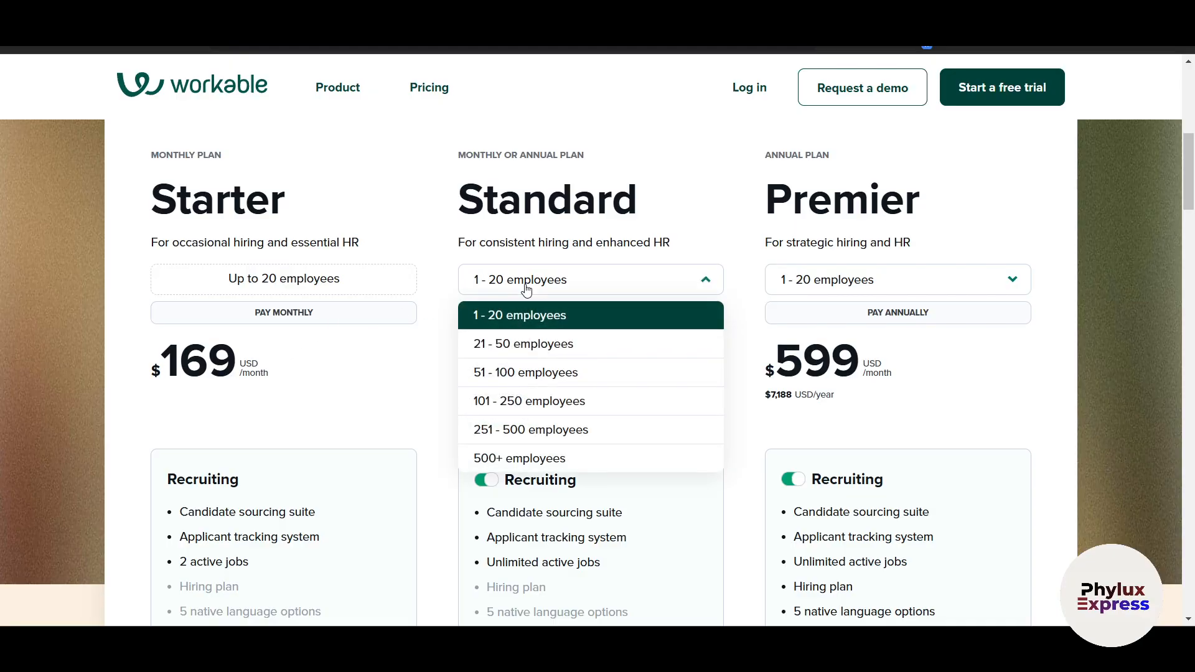
click(528, 373)
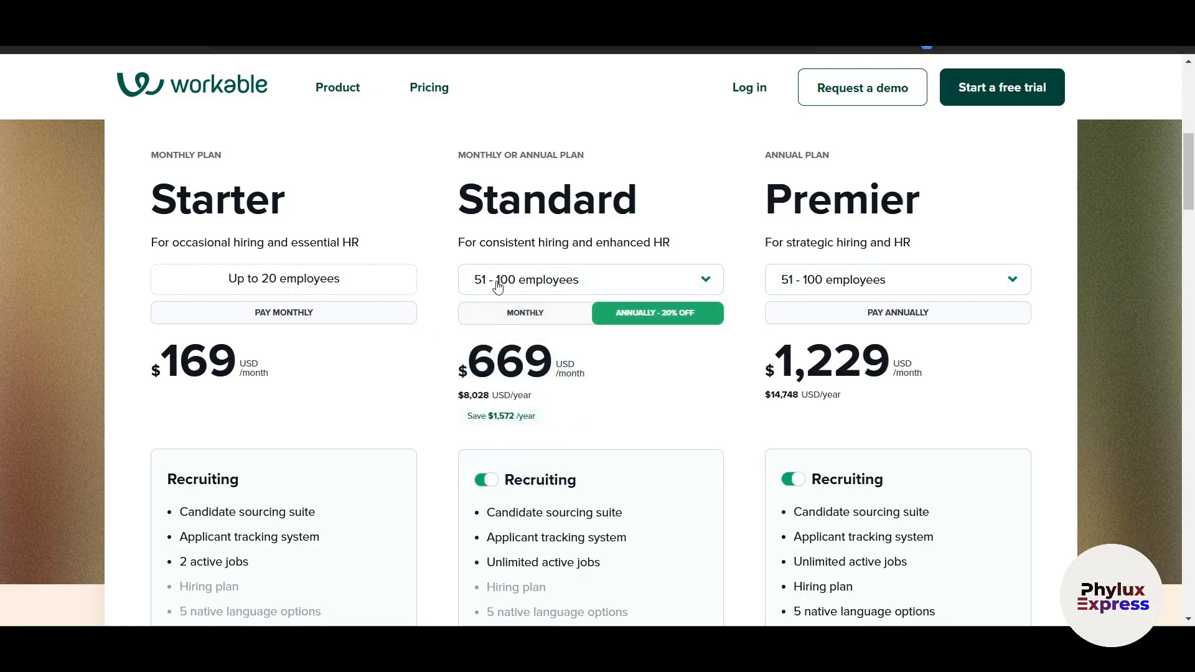
click(541, 283)
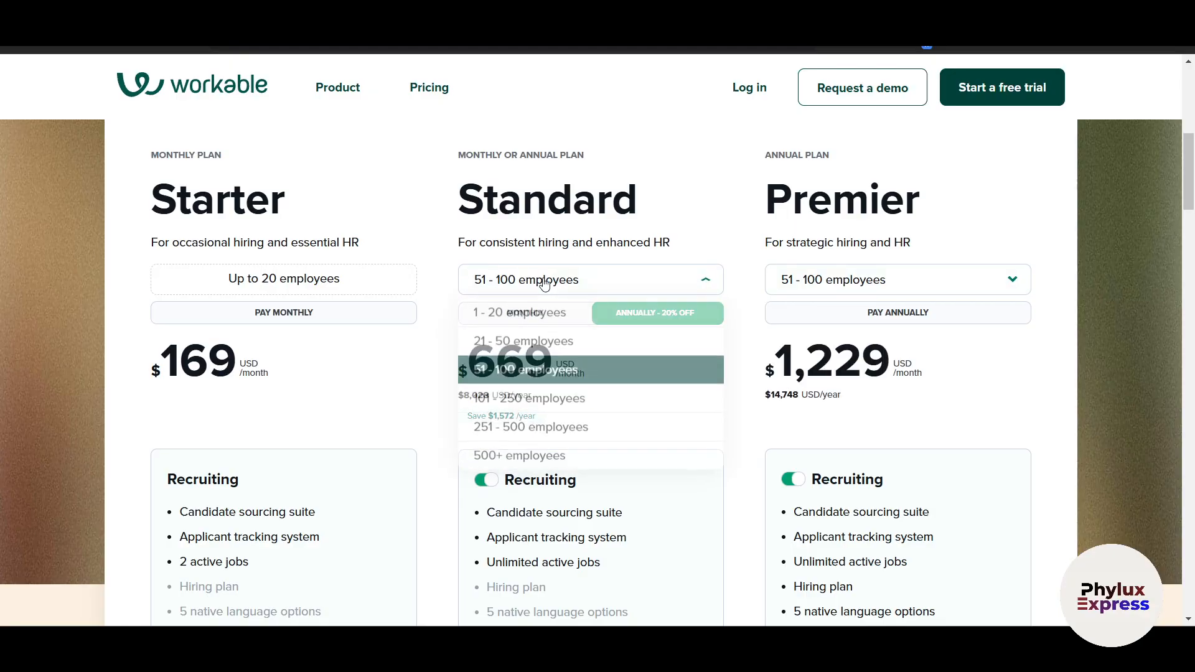
click(338, 406)
click(520, 286)
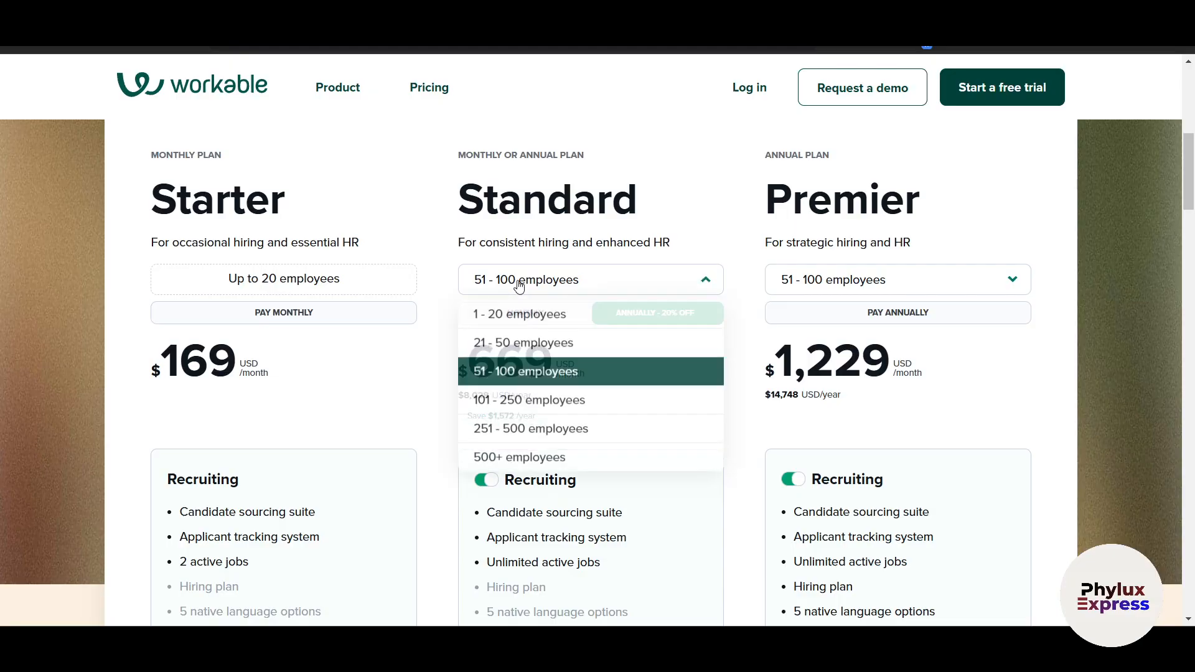
click(516, 323)
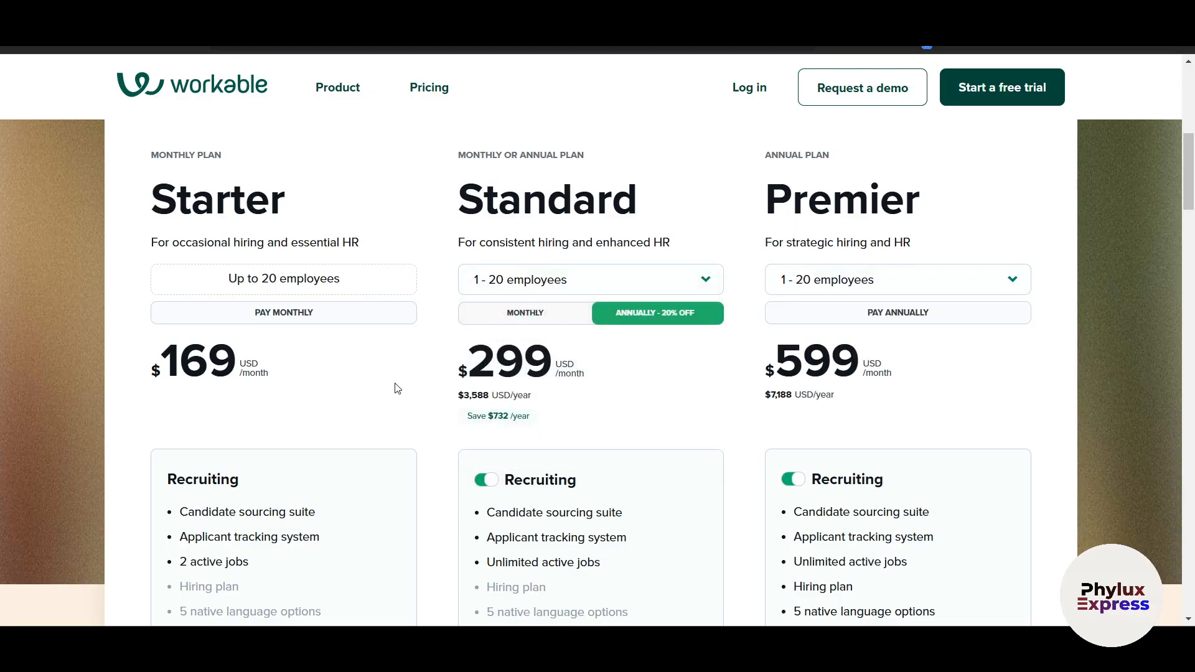
drag(496, 361, 585, 364)
click(671, 396)
Scroll down to the Starter, Standard and Premier plans with the 15-day free trial offer
scroll(255, 379, down, 1)
scroll(274, 341, down, 1)
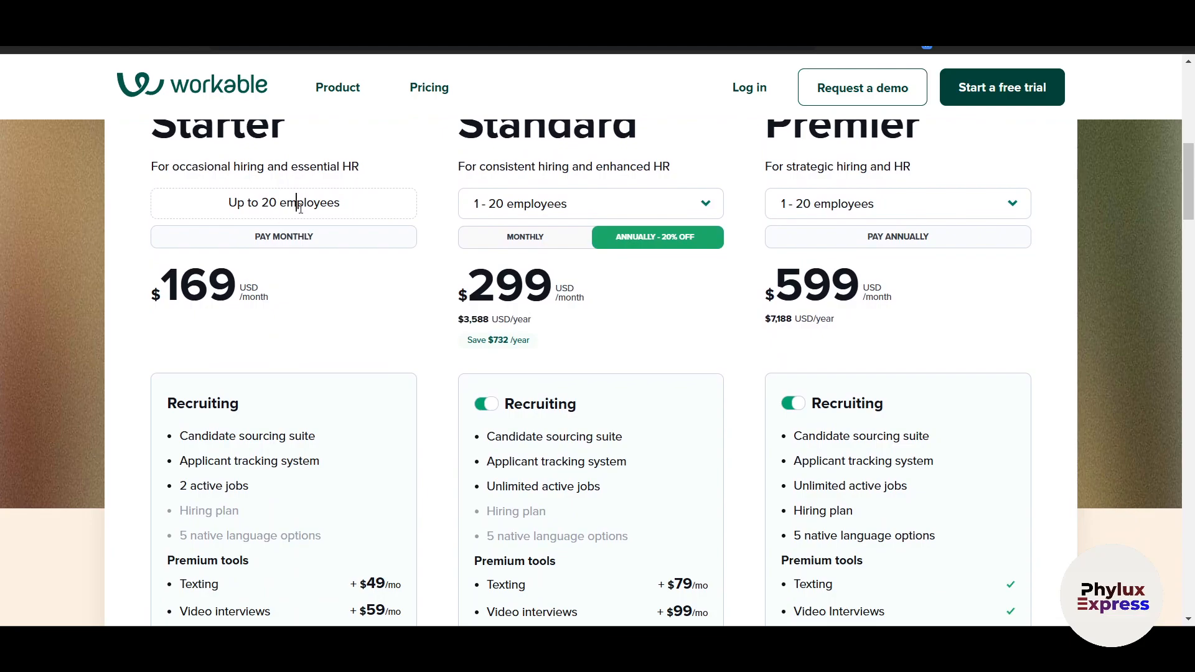
scroll(341, 314, up, 2)
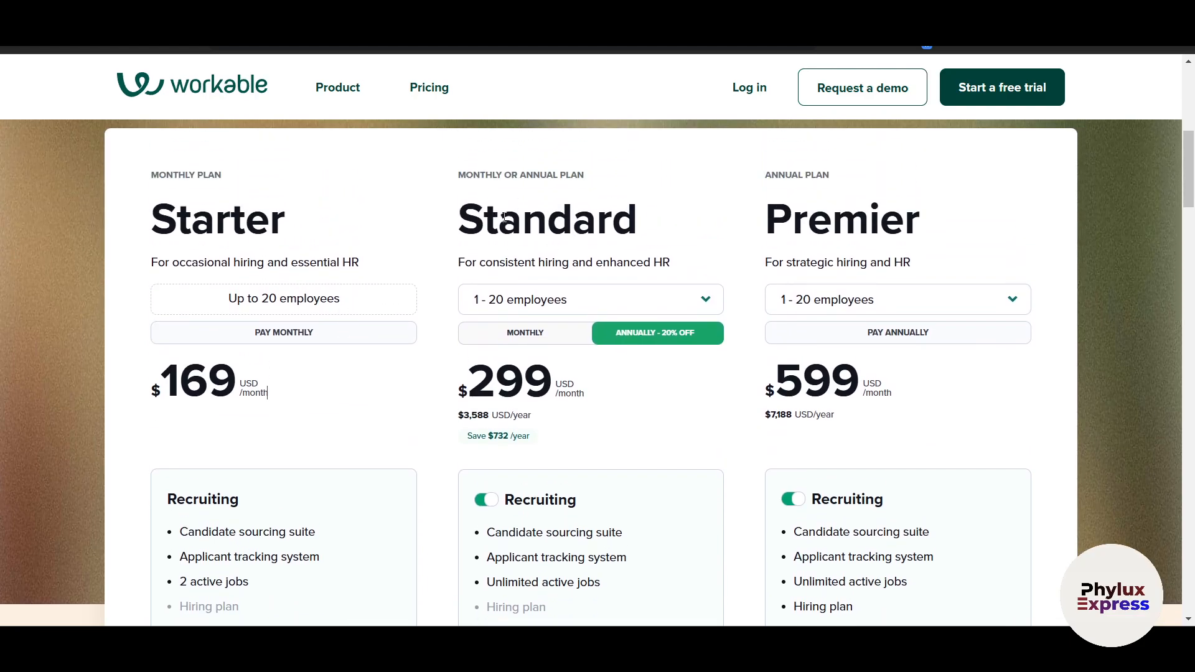
scroll(577, 414, down, 1)
scroll(575, 413, down, 4)
scroll(573, 413, up, 4)
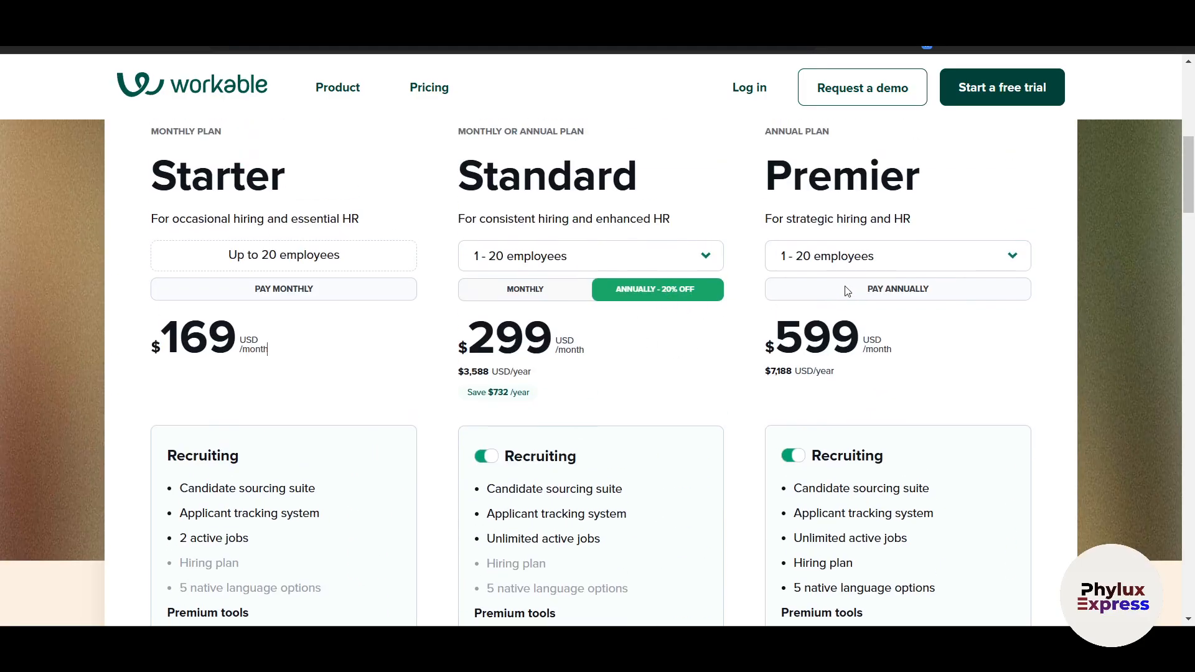
scroll(1058, 480, down, 5)
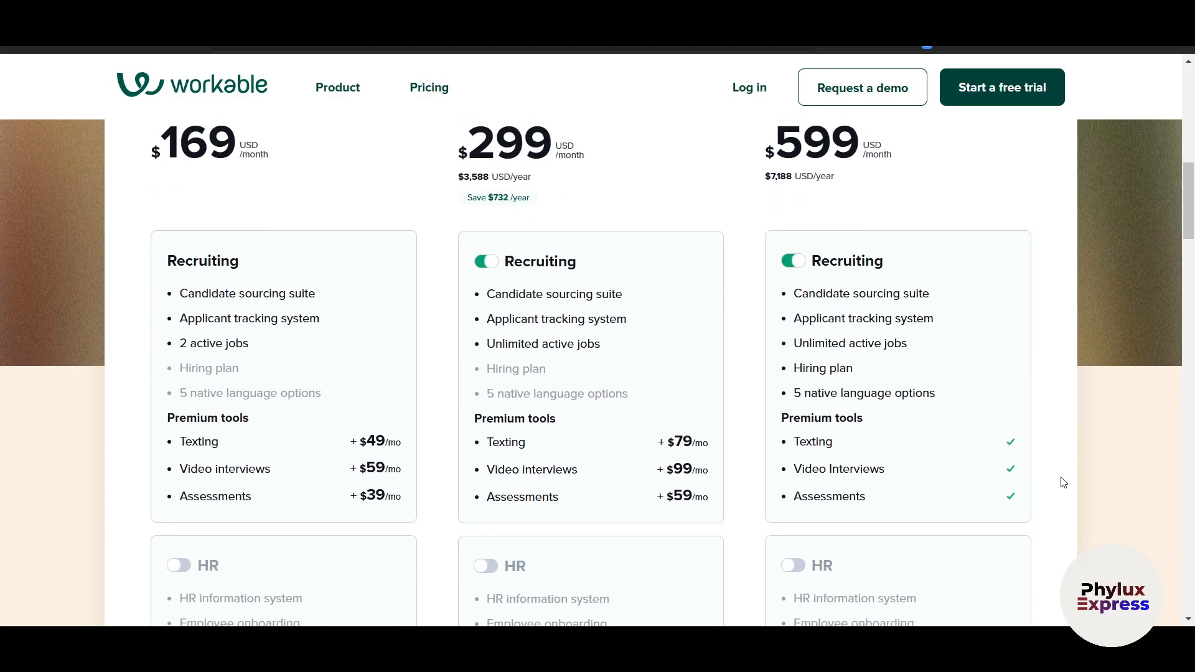
scroll(1063, 482, up, 6)
scroll(1063, 482, down, 15)
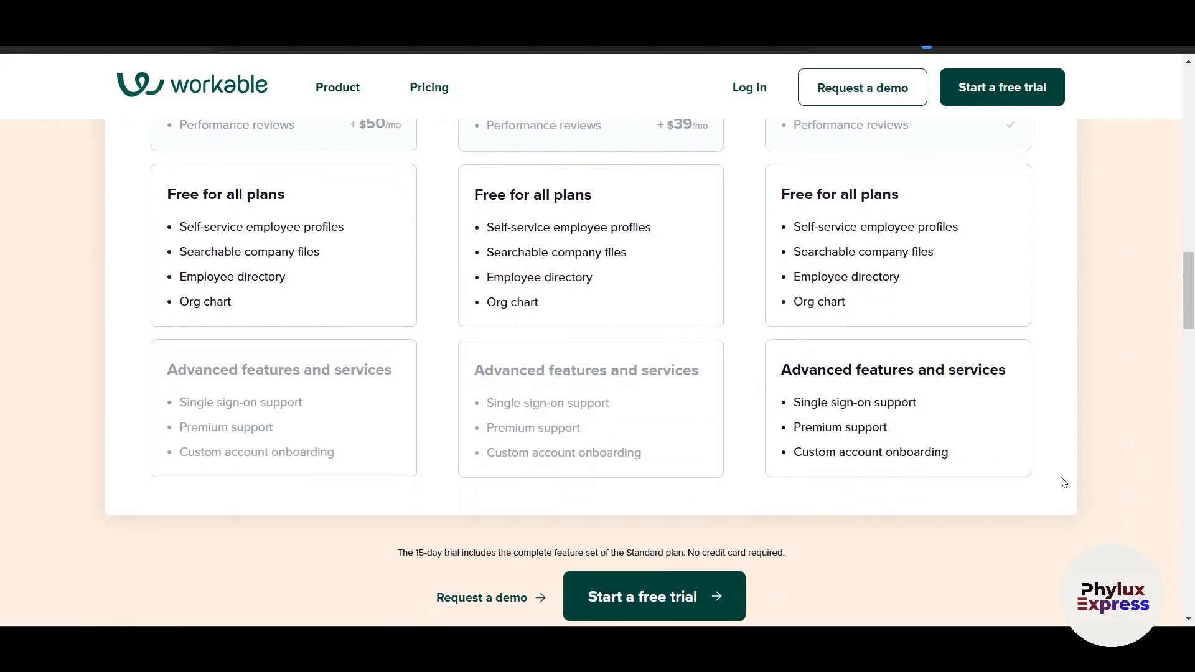
scroll(1063, 482, up, 12)
scroll(1061, 483, down, 2)
scroll(404, 305, up, 4)
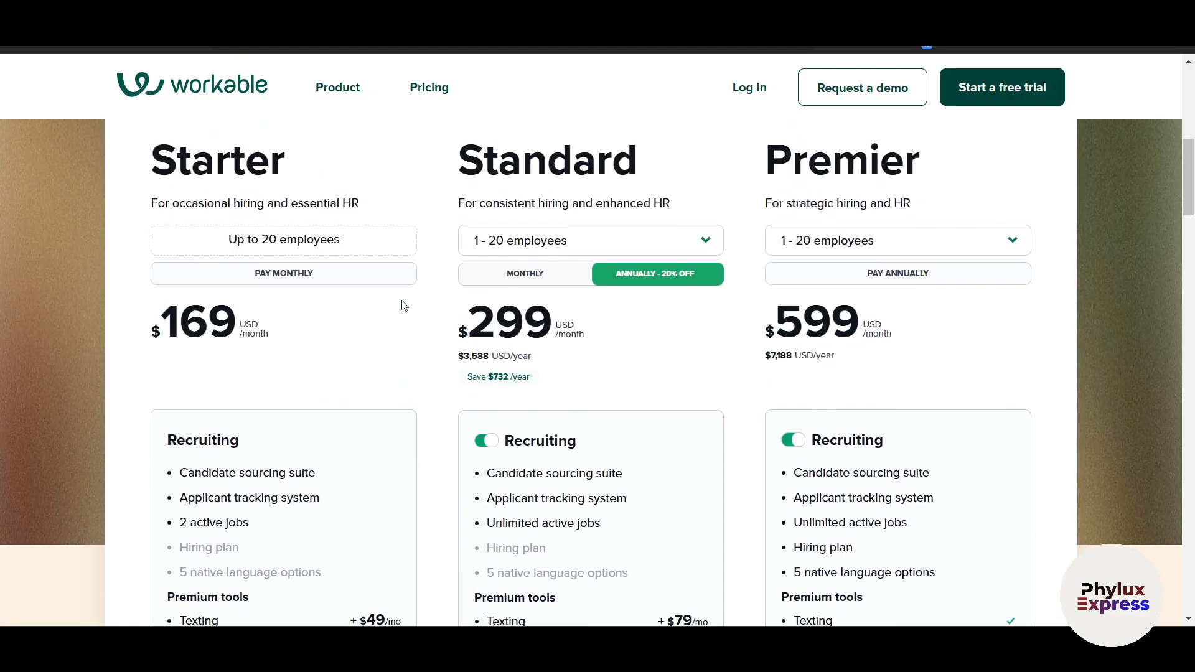
scroll(404, 306, up, 2)
scroll(404, 306, down, 4)
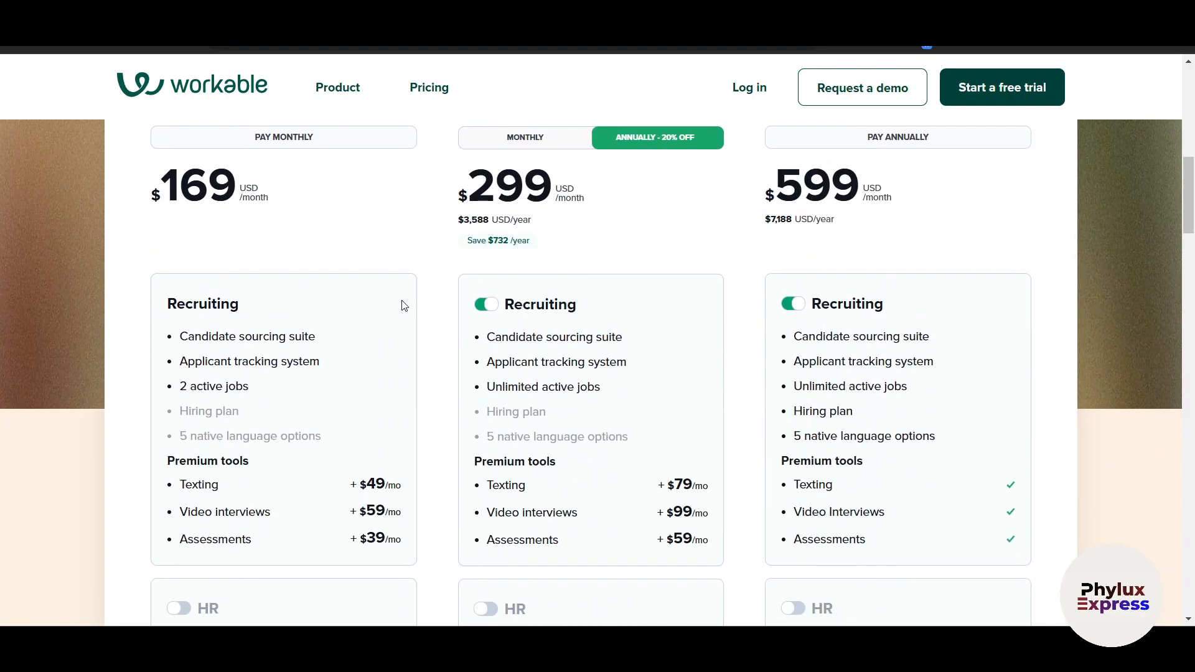
scroll(404, 306, up, 2)
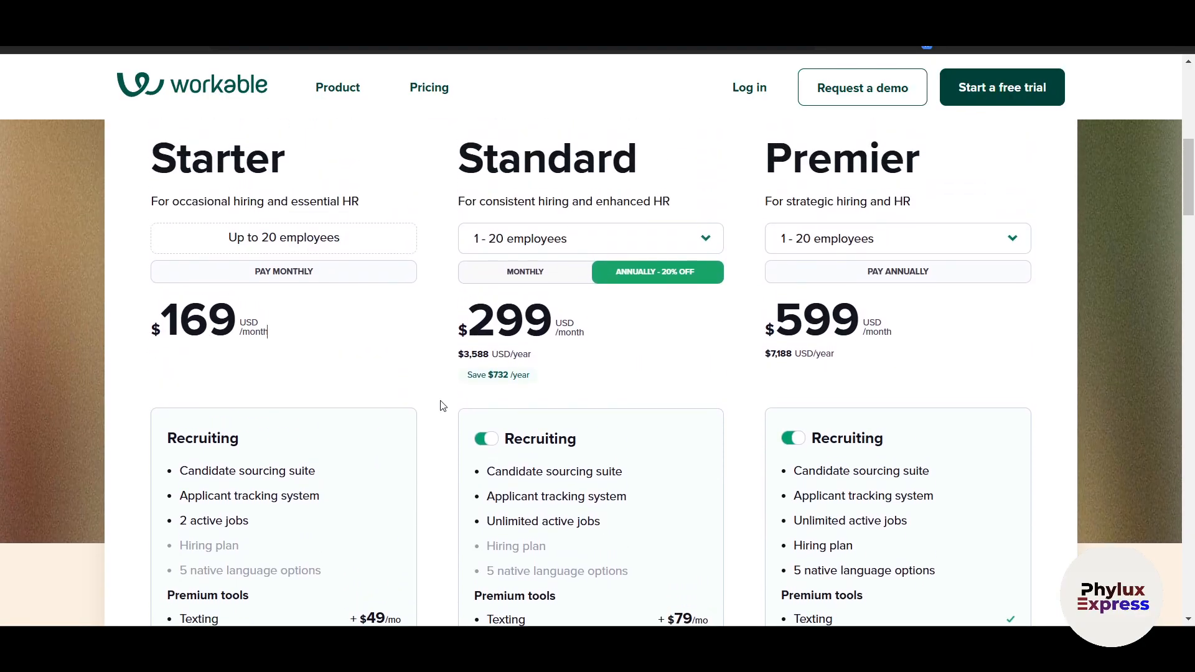
scroll(440, 405, down, 6)
scroll(443, 405, down, 9)
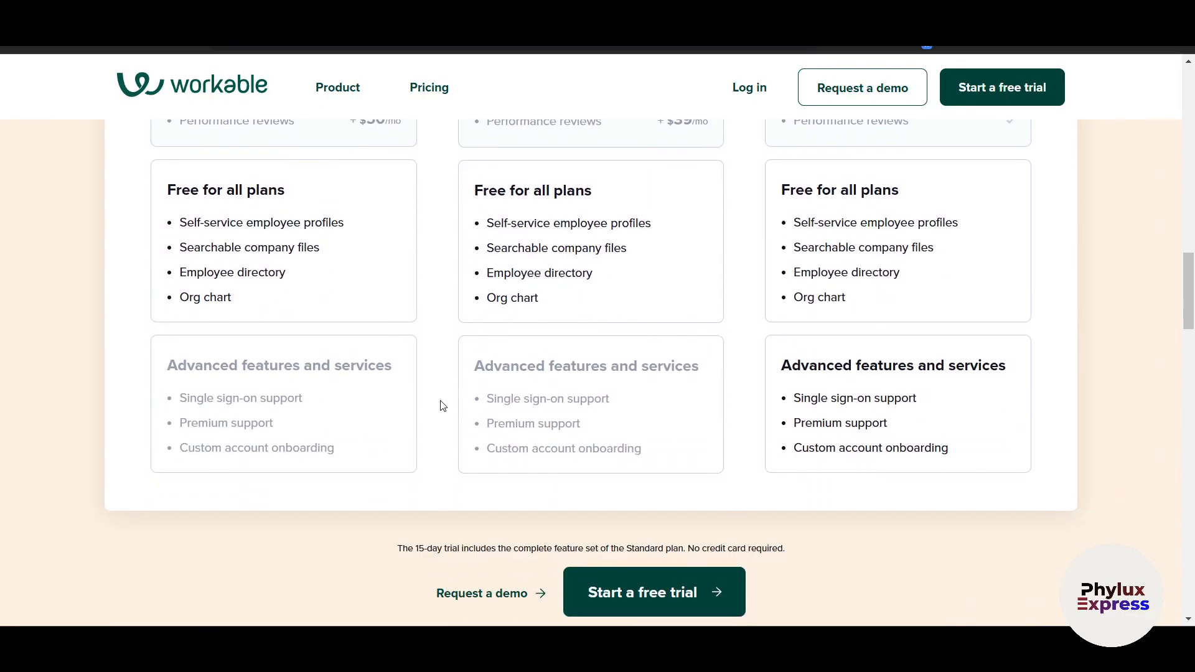
scroll(442, 405, down, 1)
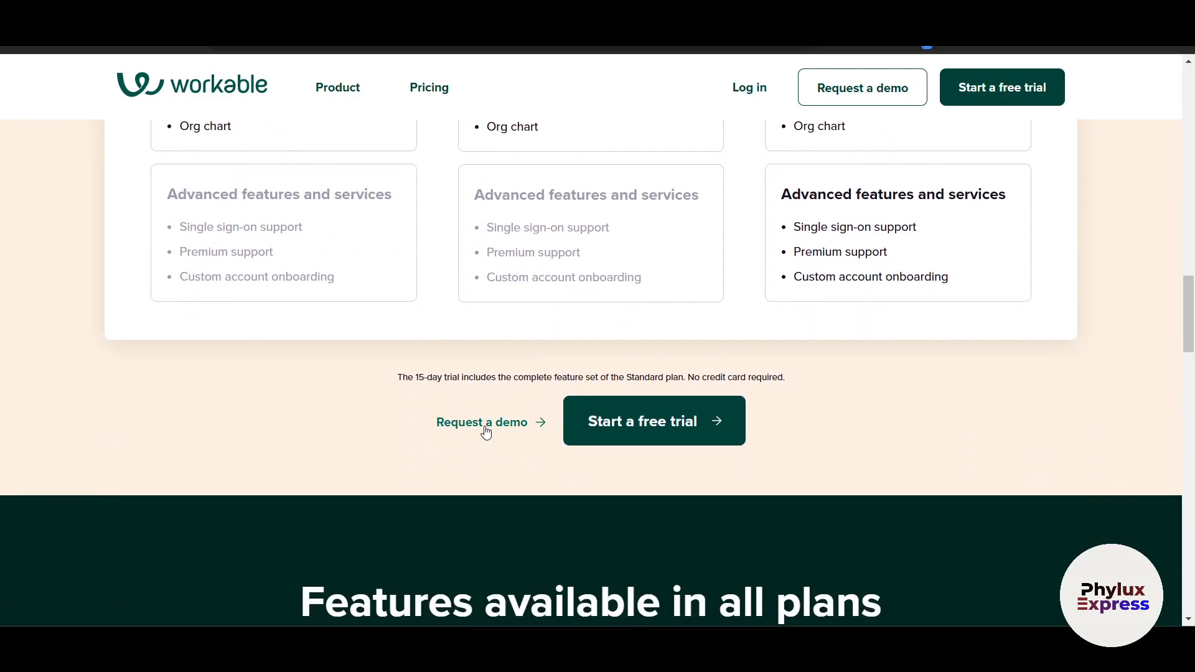
Open the free-trial signup form and enter the user's first and last name
click(617, 436)
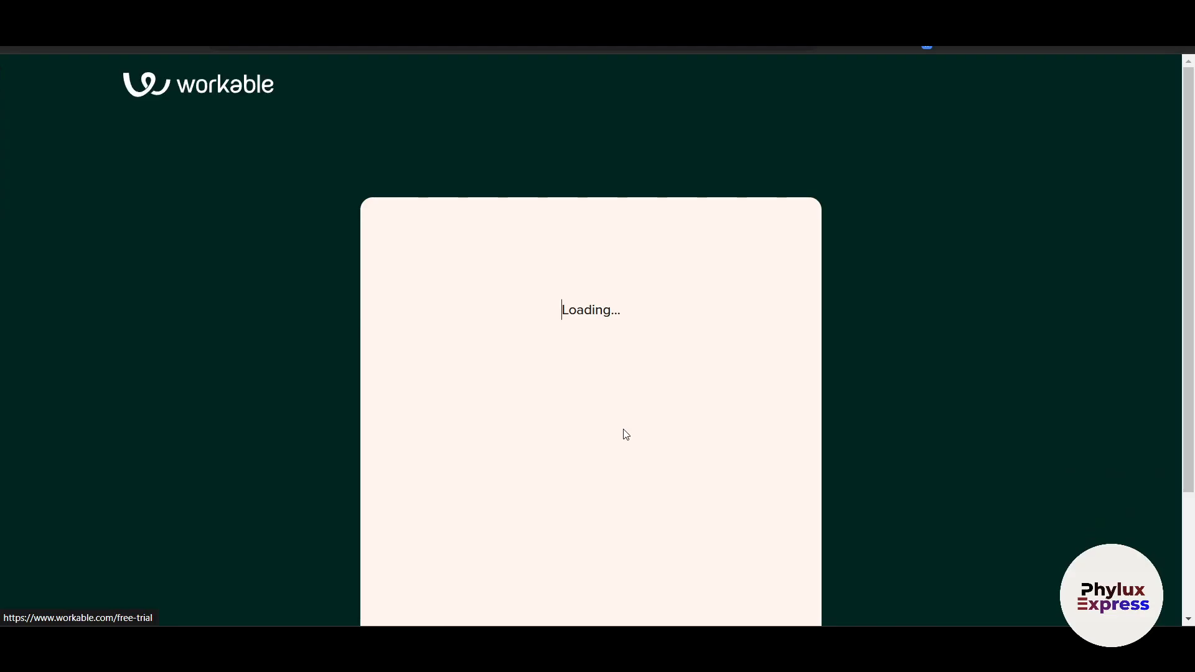
scroll(625, 432, down, 1)
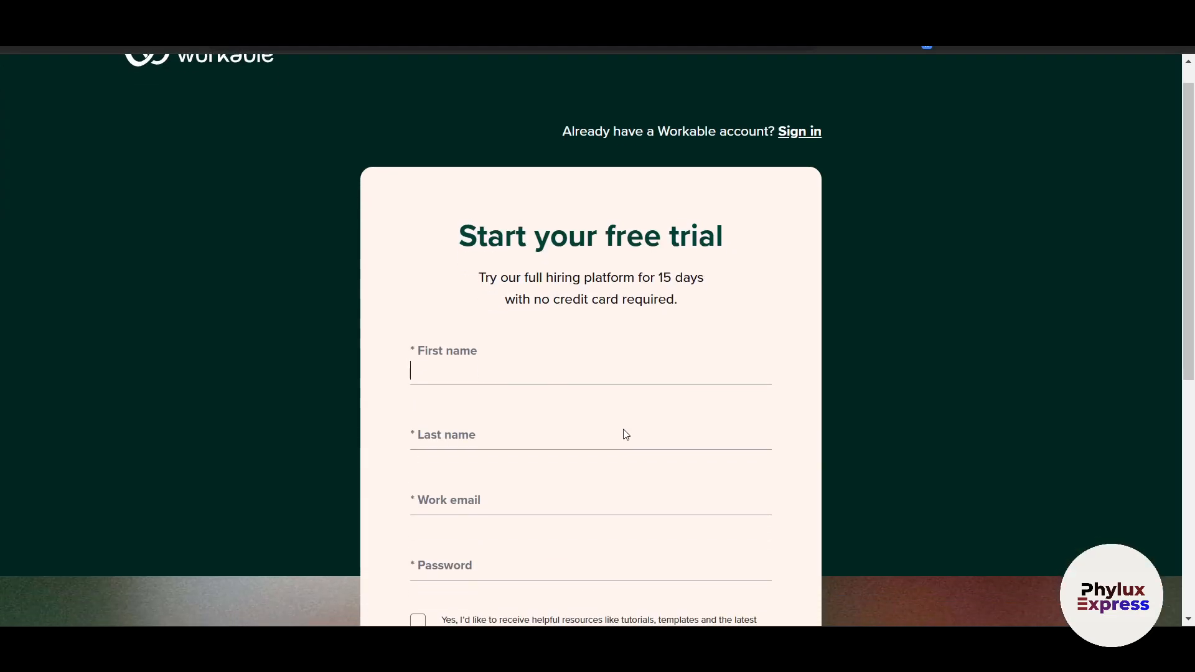
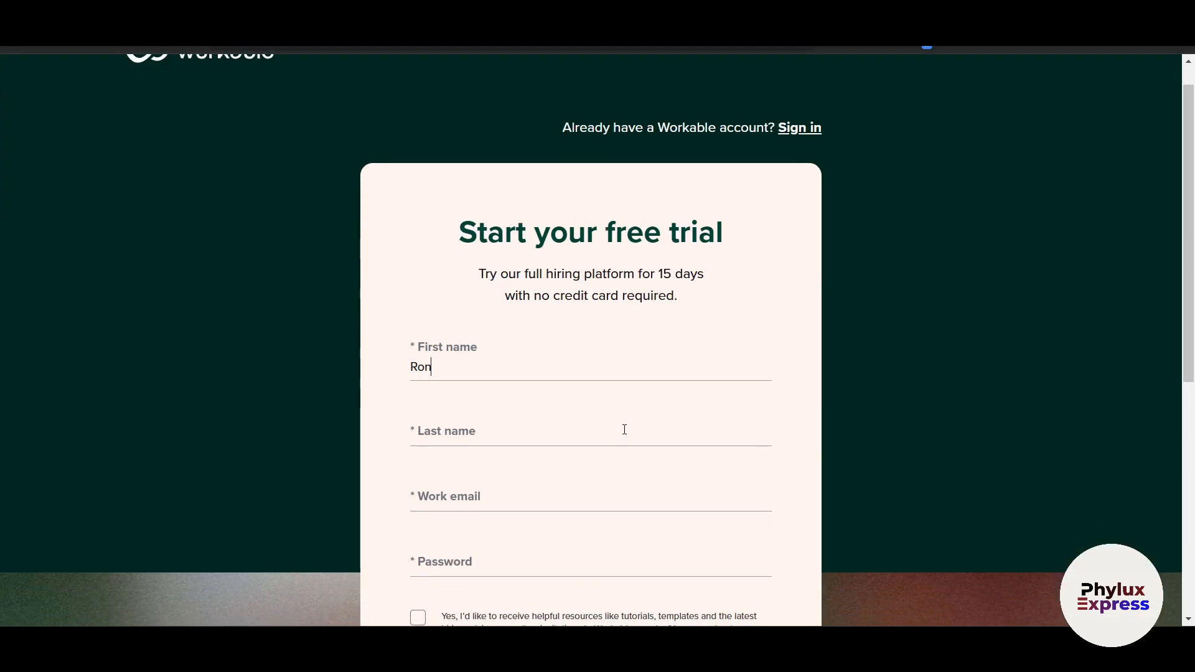
key(Tab)
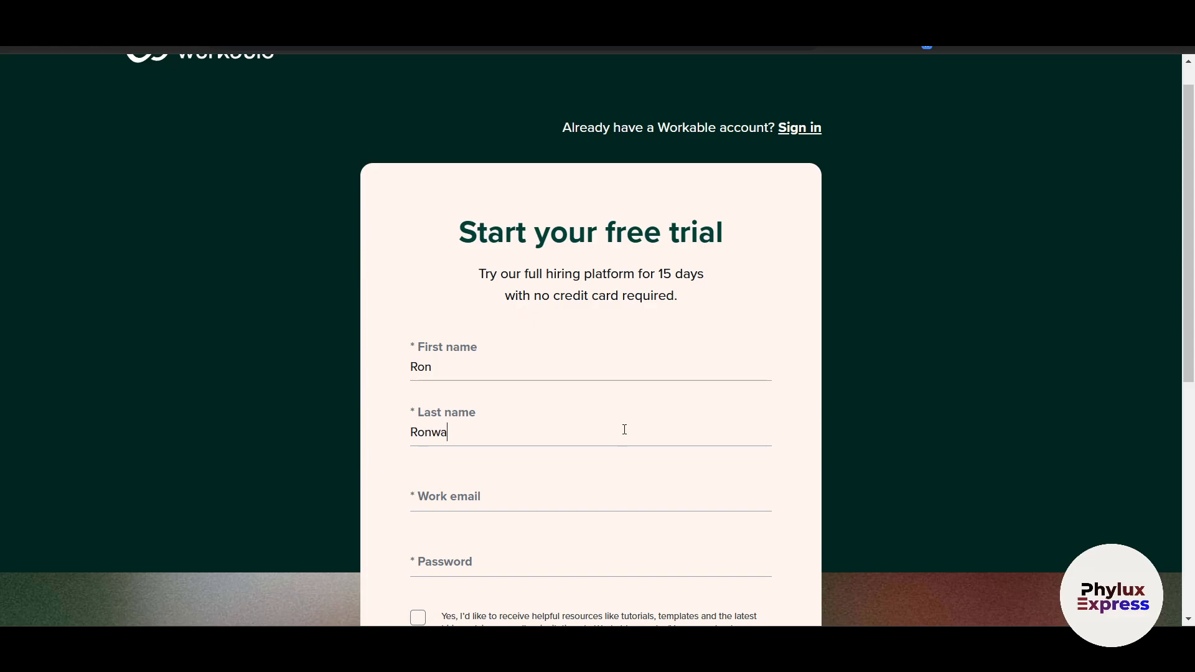
Submit the signup form to start the trial and reach the Sign in page
scroll(624, 429, down, 5)
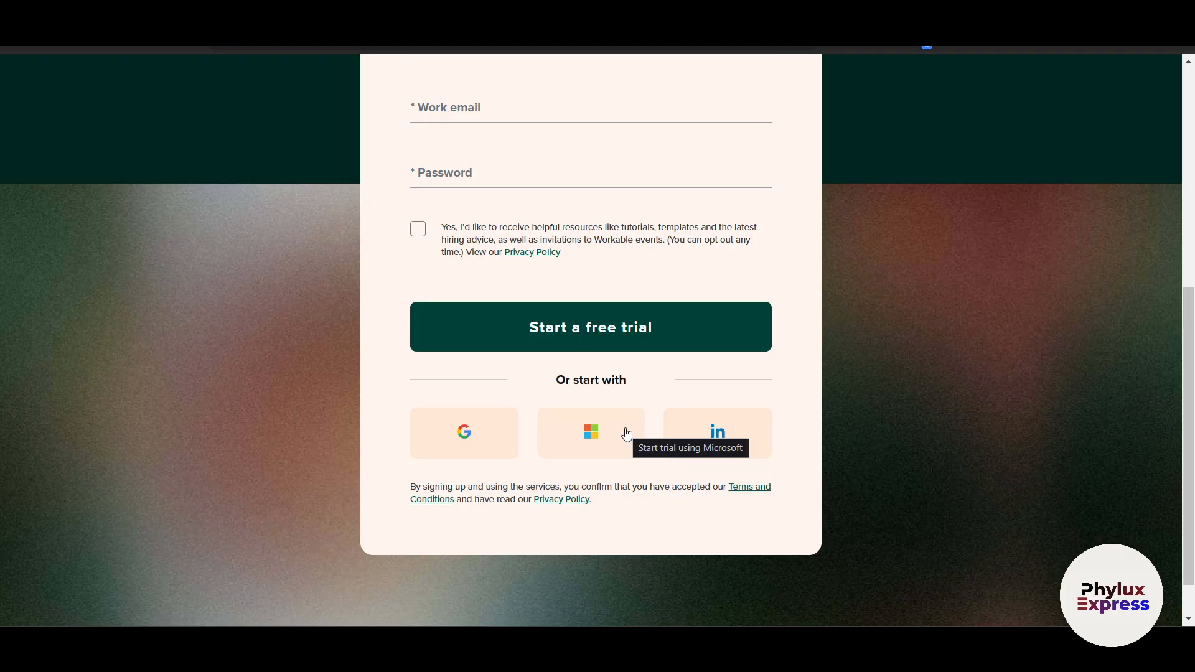
scroll(493, 442, up, 5)
scroll(494, 435, down, 4)
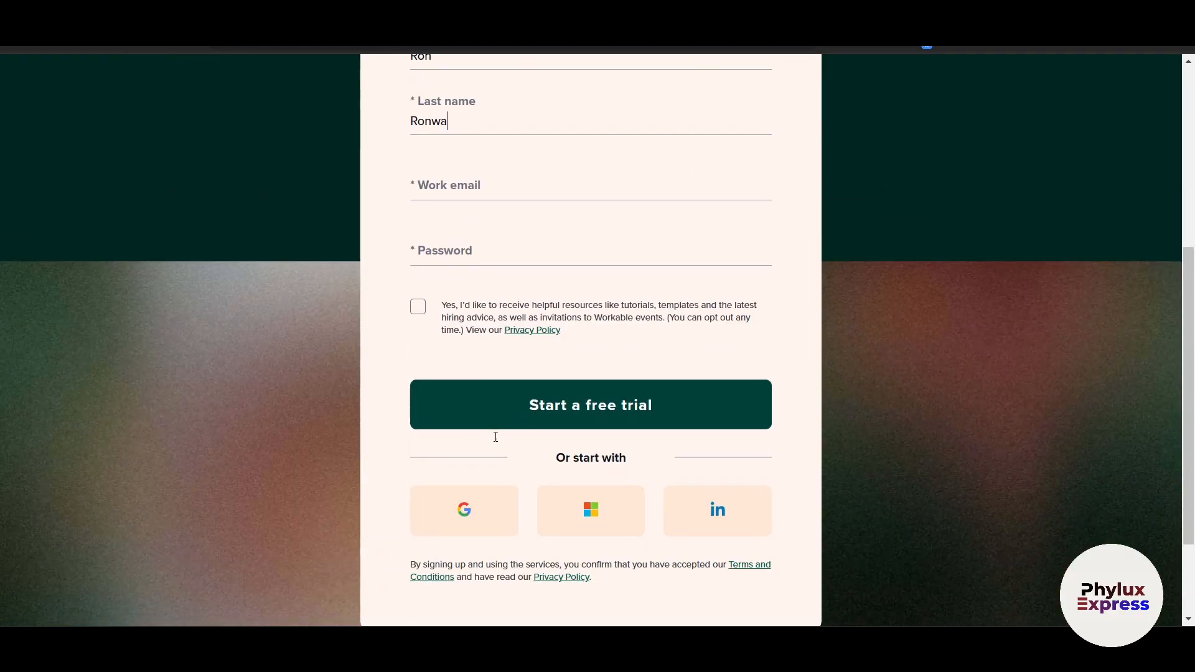
scroll(495, 436, down, 2)
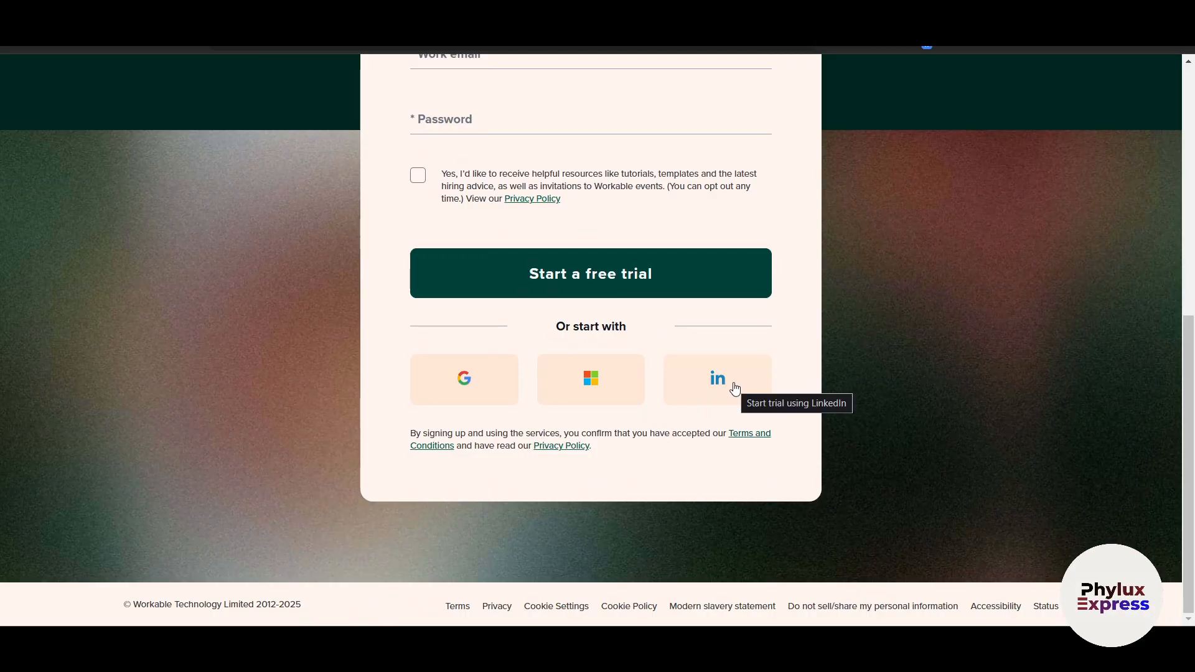
click(461, 389)
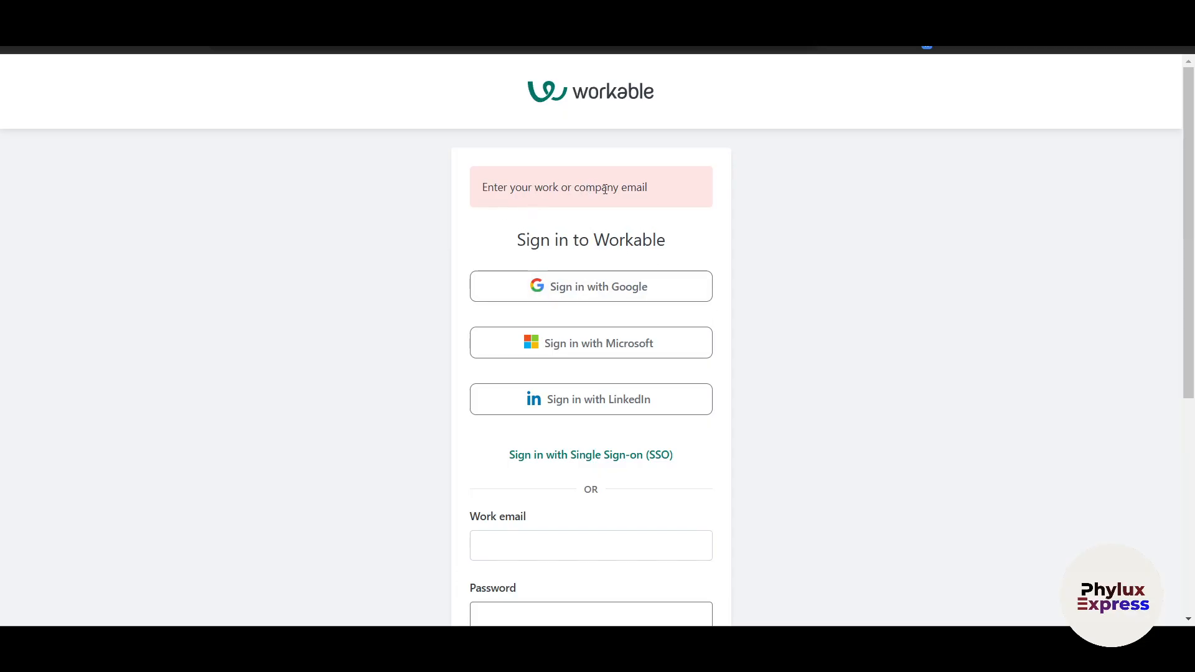
scroll(789, 349, down, 5)
scroll(795, 353, up, 5)
Open the 'Activate your Workable account' email and confirm the email address
scroll(764, 295, down, 2)
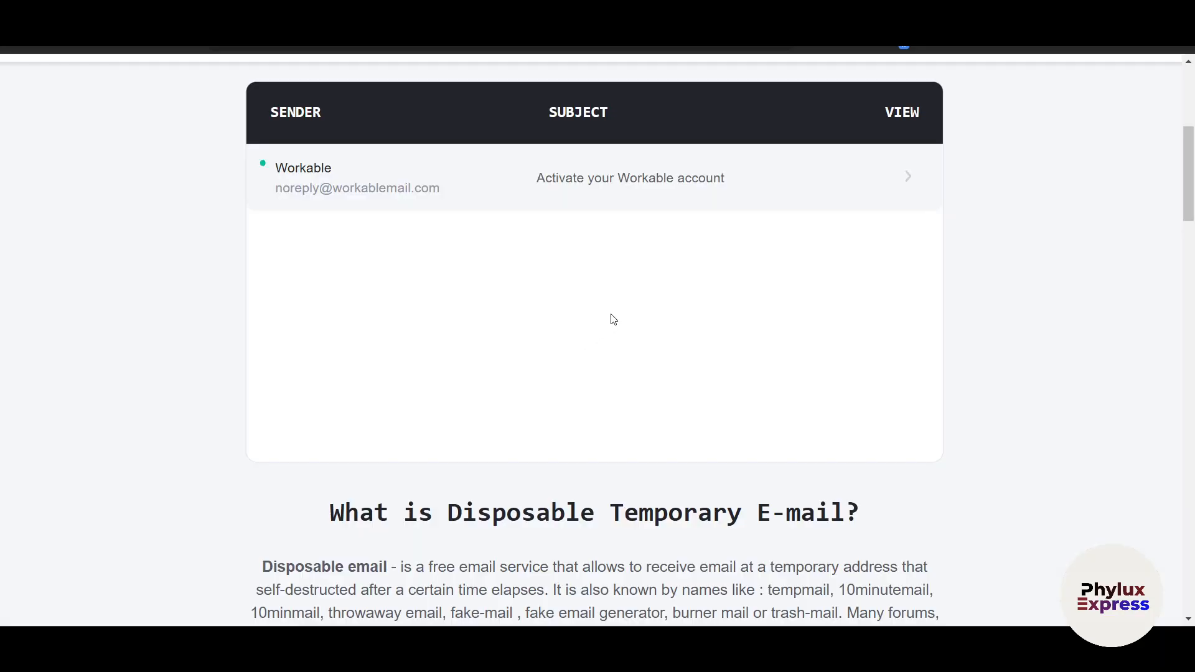
click(637, 186)
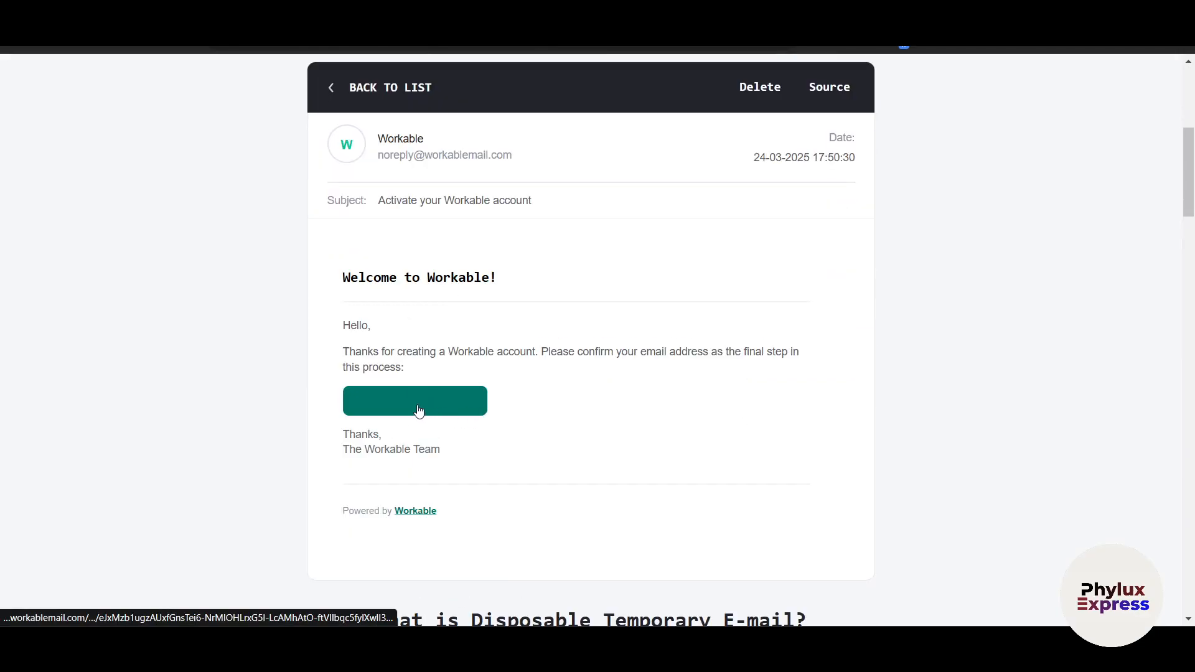
drag(487, 352, 615, 352)
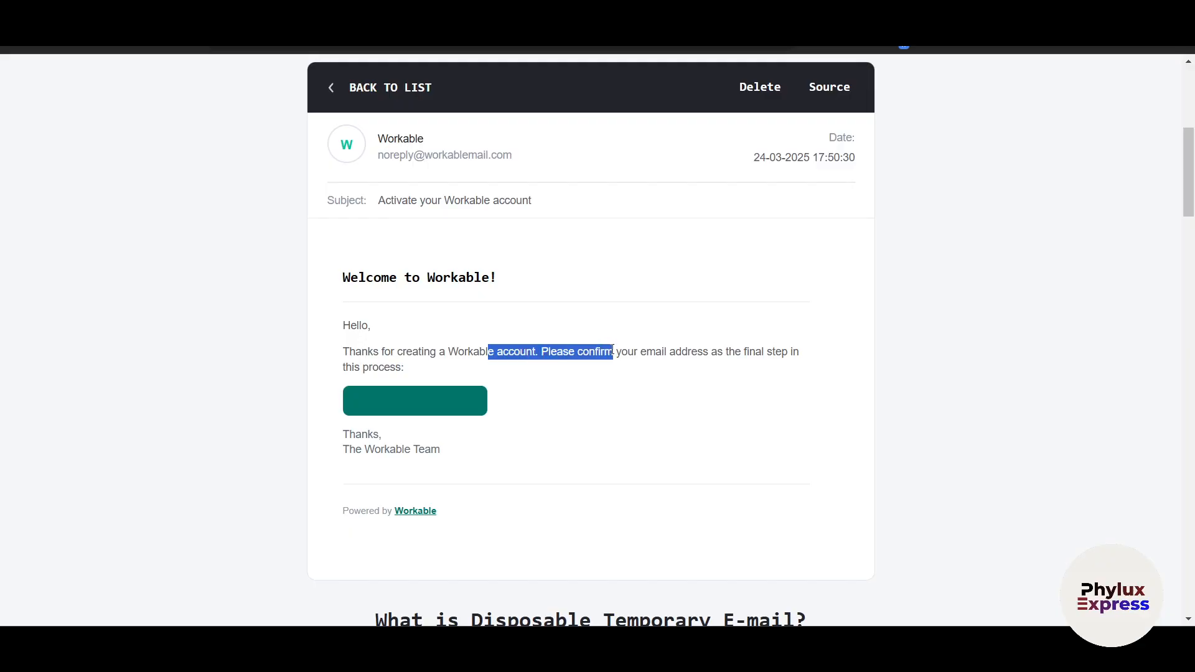
click(428, 411)
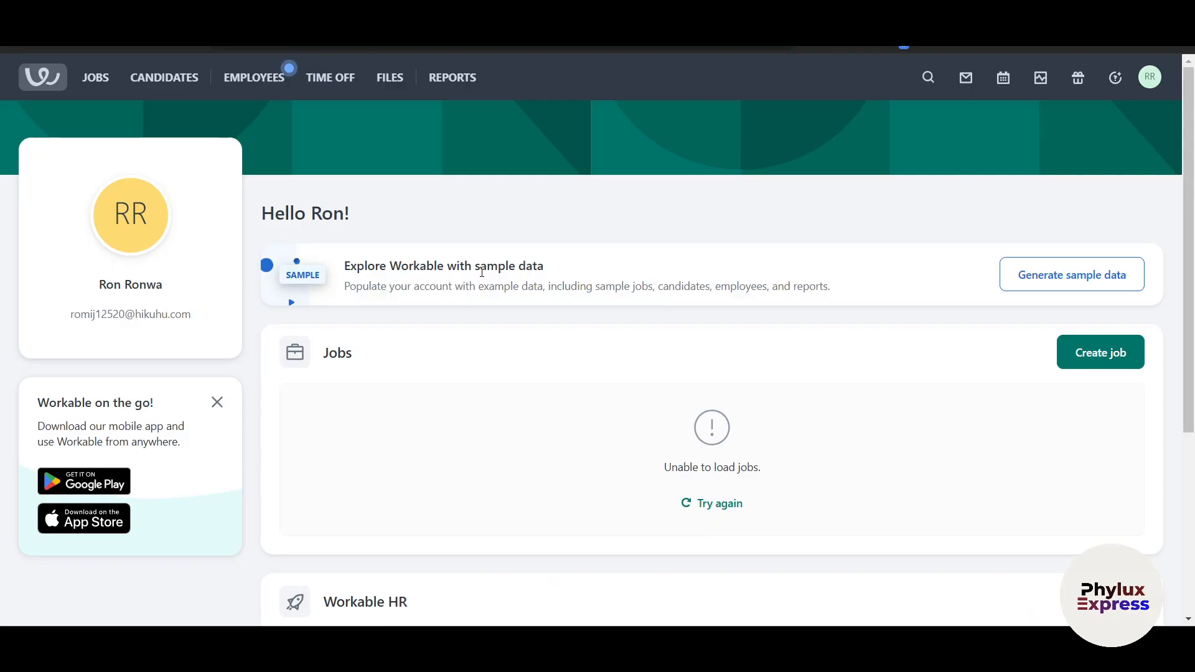
Scroll the new dashboard down to the Workable HR section and back up
scroll(552, 425, down, 3)
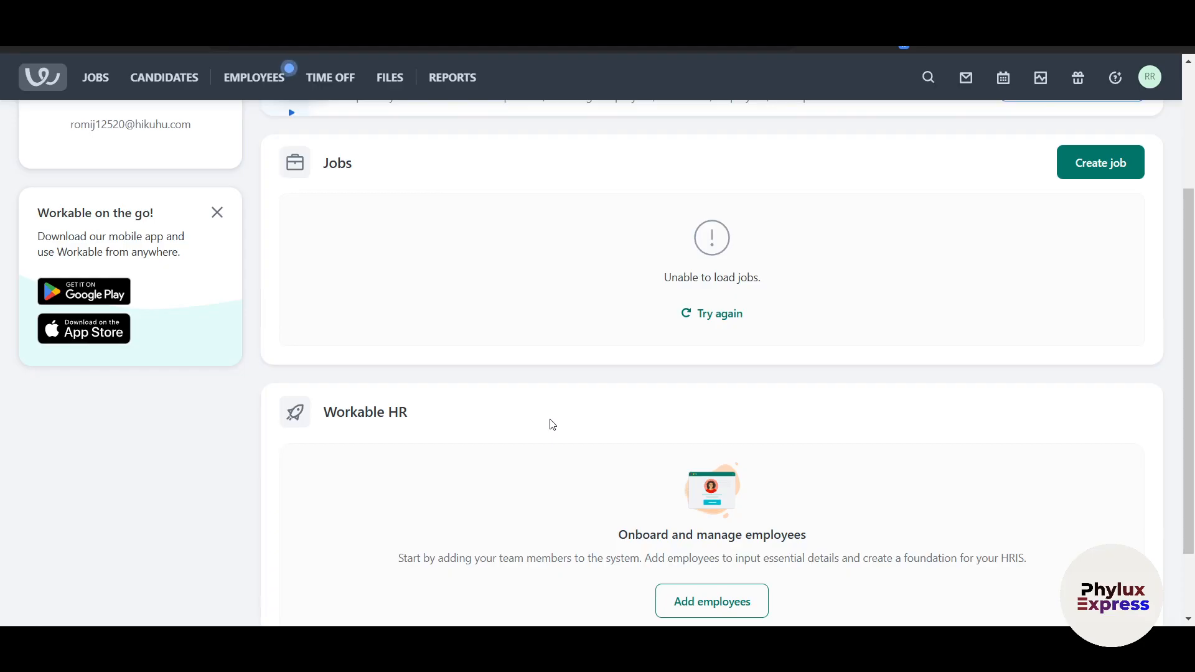
scroll(552, 425, up, 3)
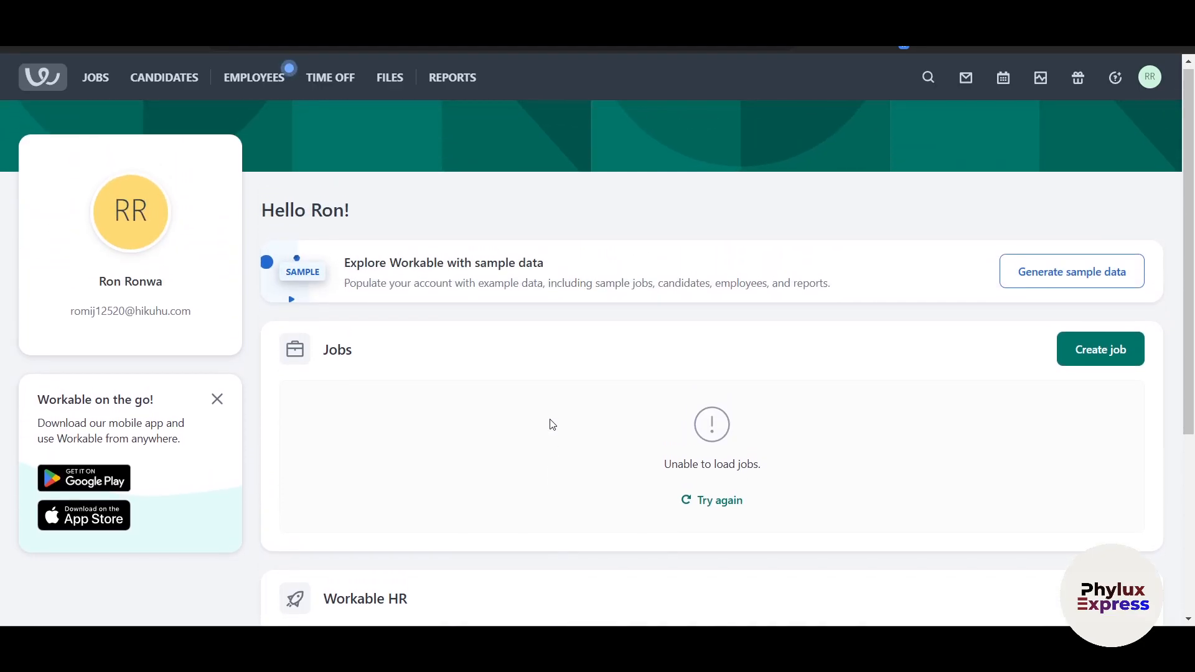
click(1148, 79)
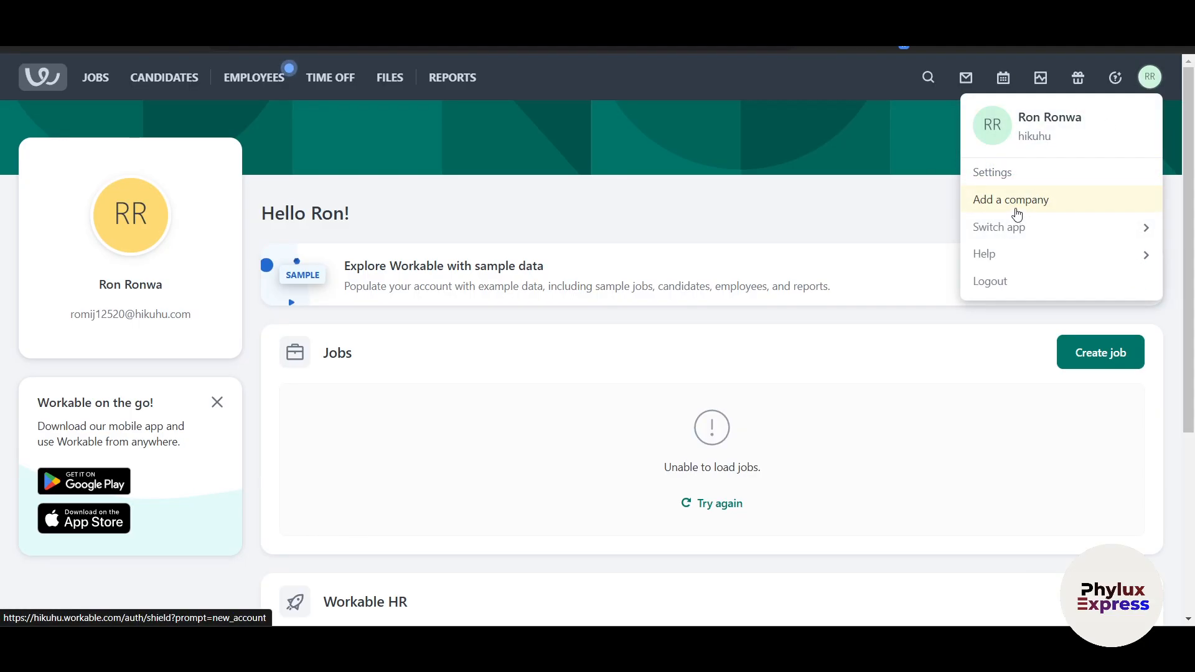
click(1017, 214)
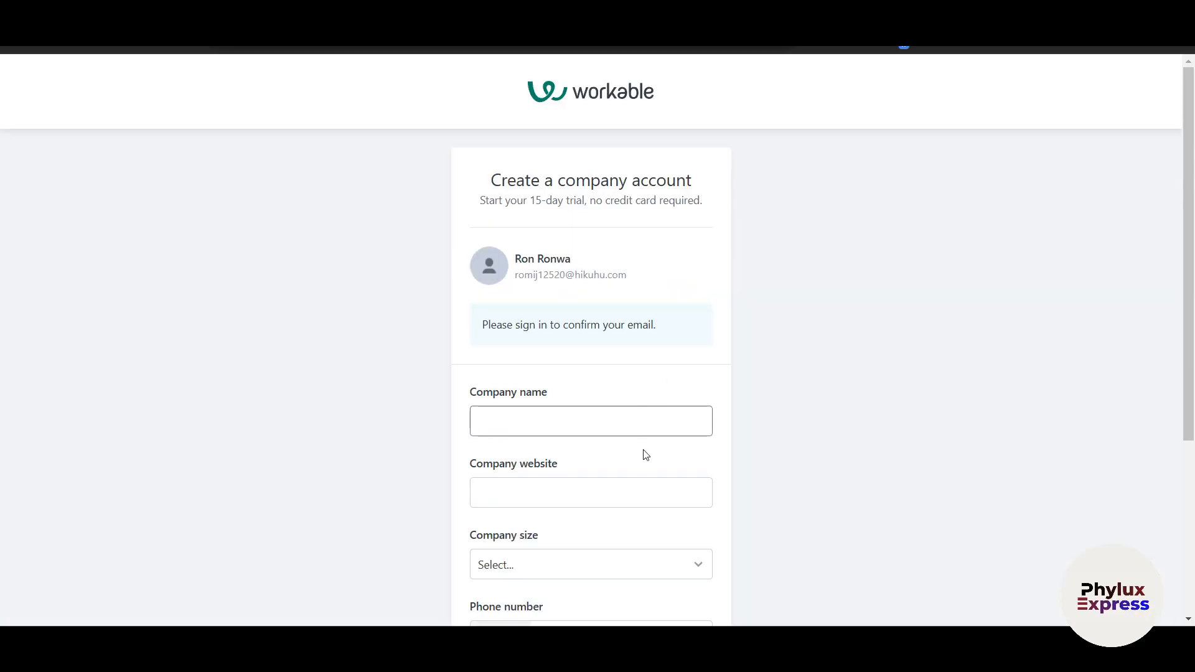
scroll(653, 471, down, 2)
text(H)
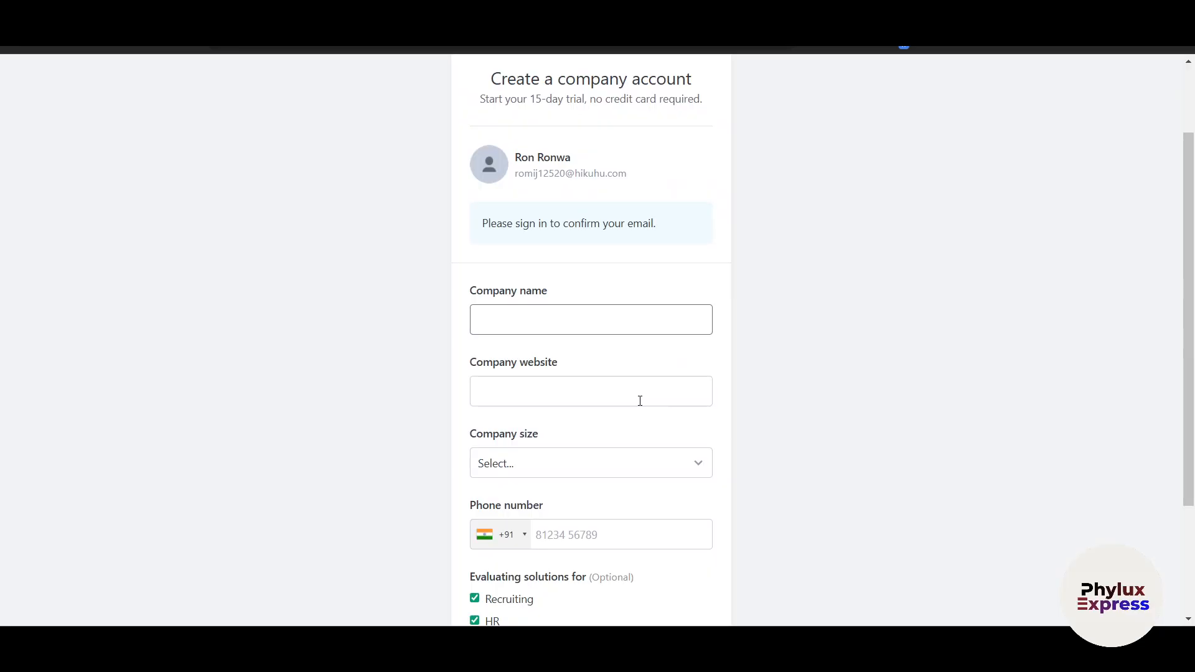
text(ylux Express)
click(625, 382)
text(www.phylux)
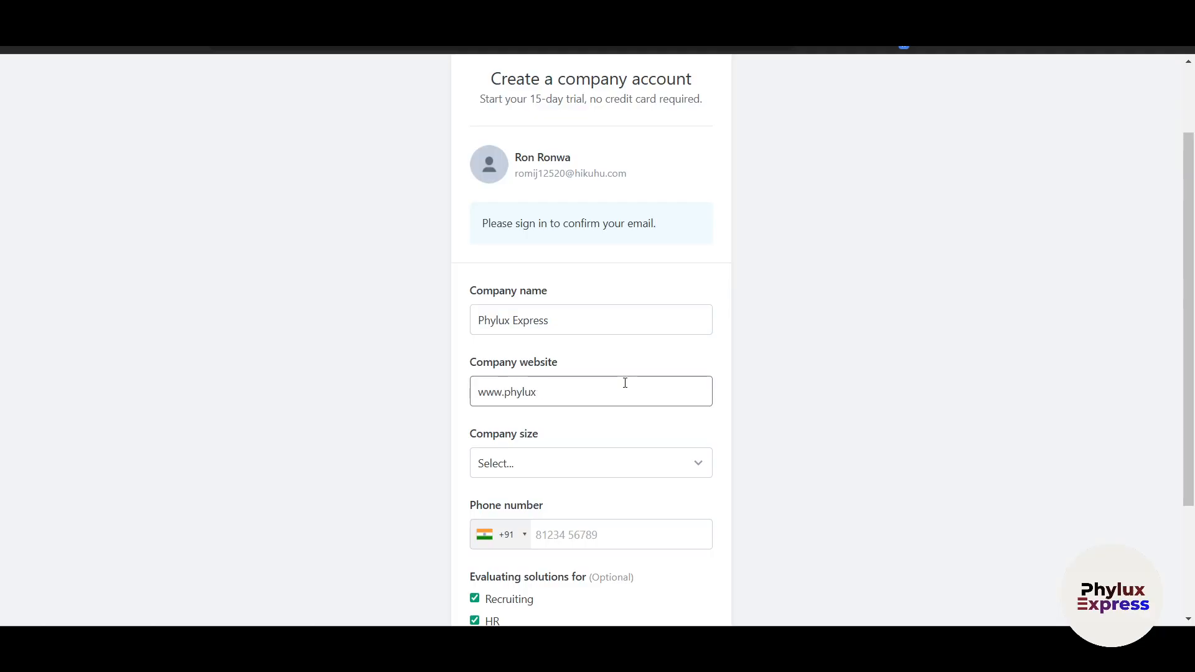
text(pxpress.com)
Set the company size to 1-20 employees and submit the company details
scroll(624, 382, down, 3)
click(552, 309)
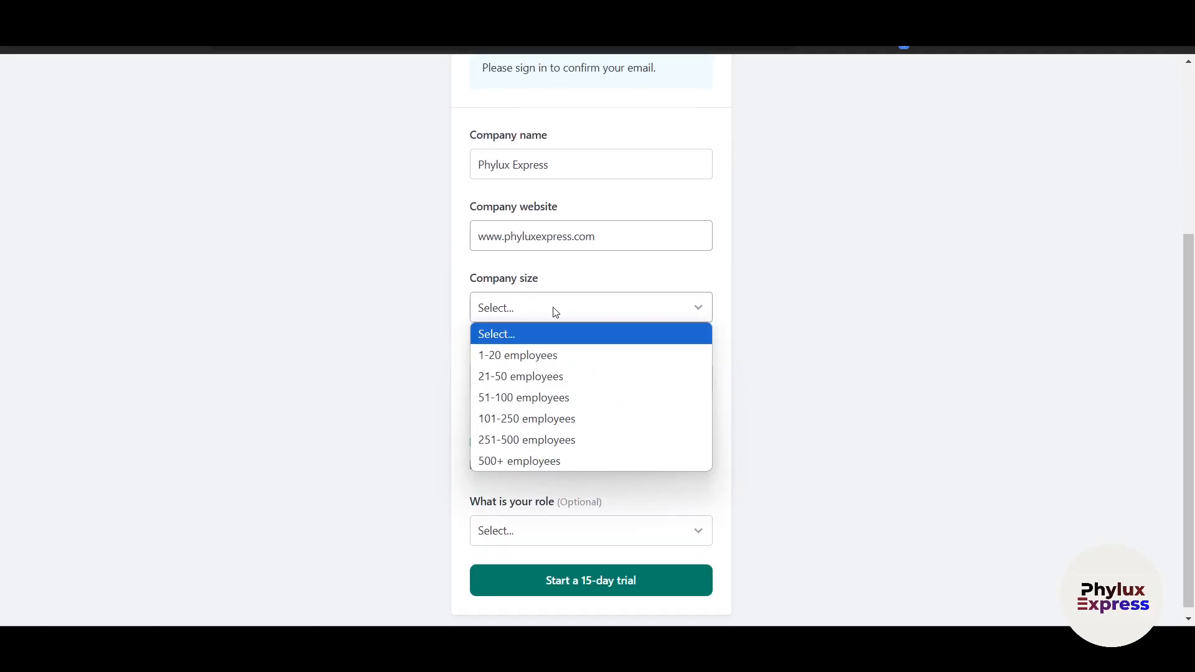
click(526, 357)
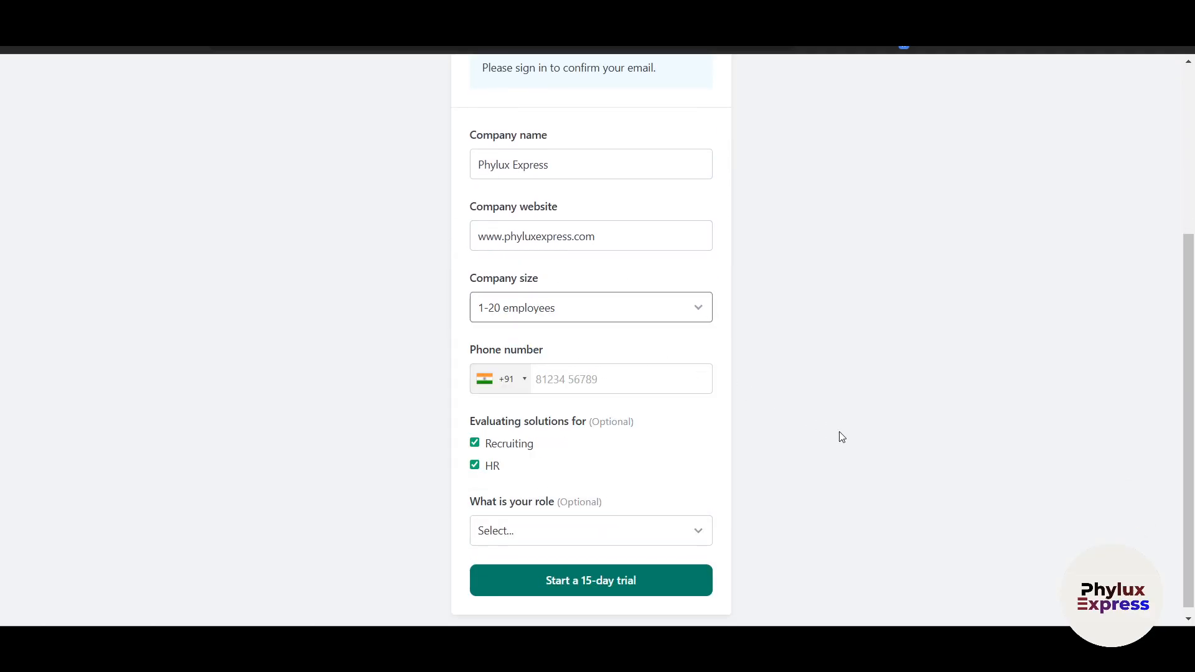
click(577, 380)
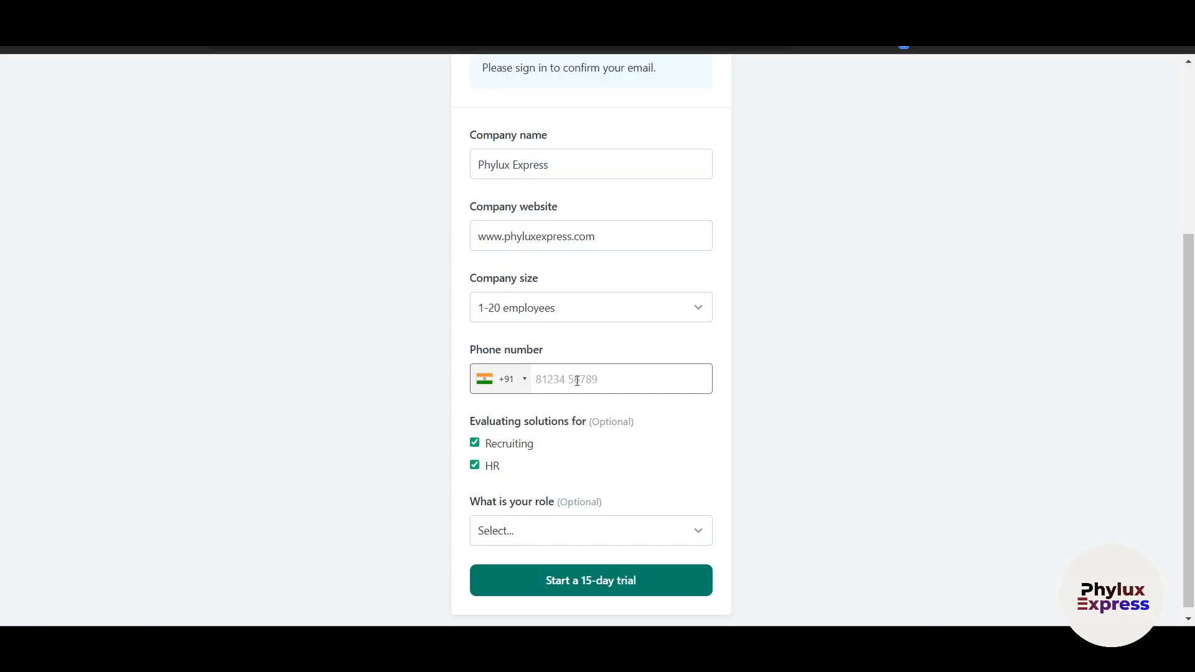
scroll(574, 383, down, 1)
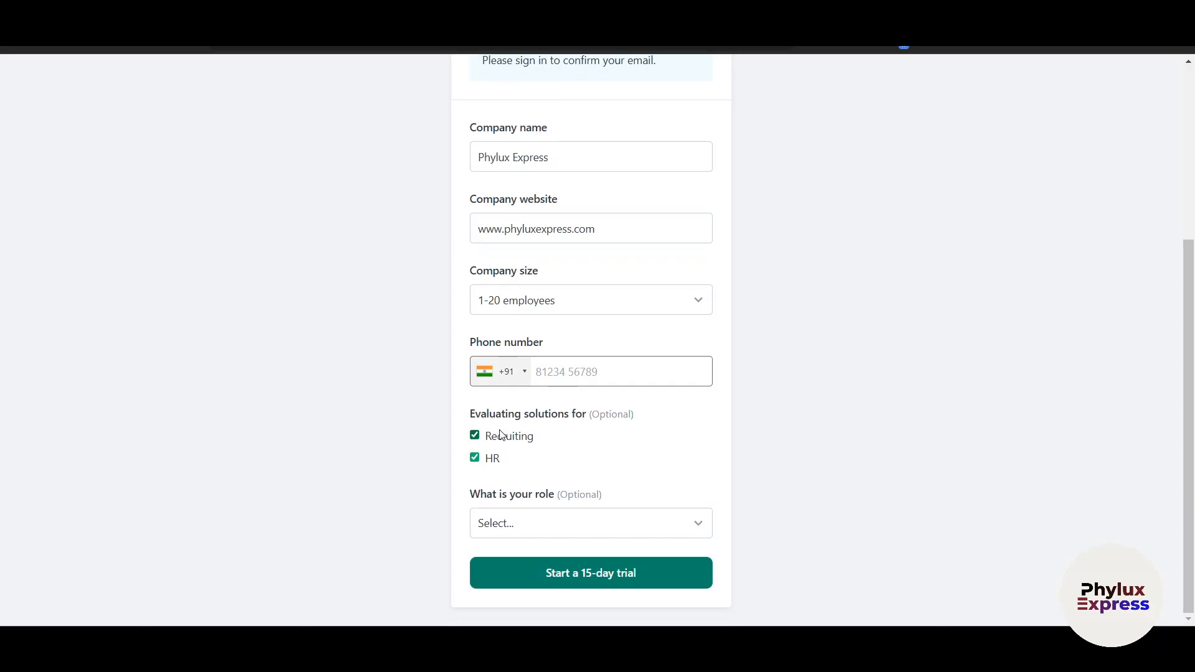
scroll(628, 430, up, 5)
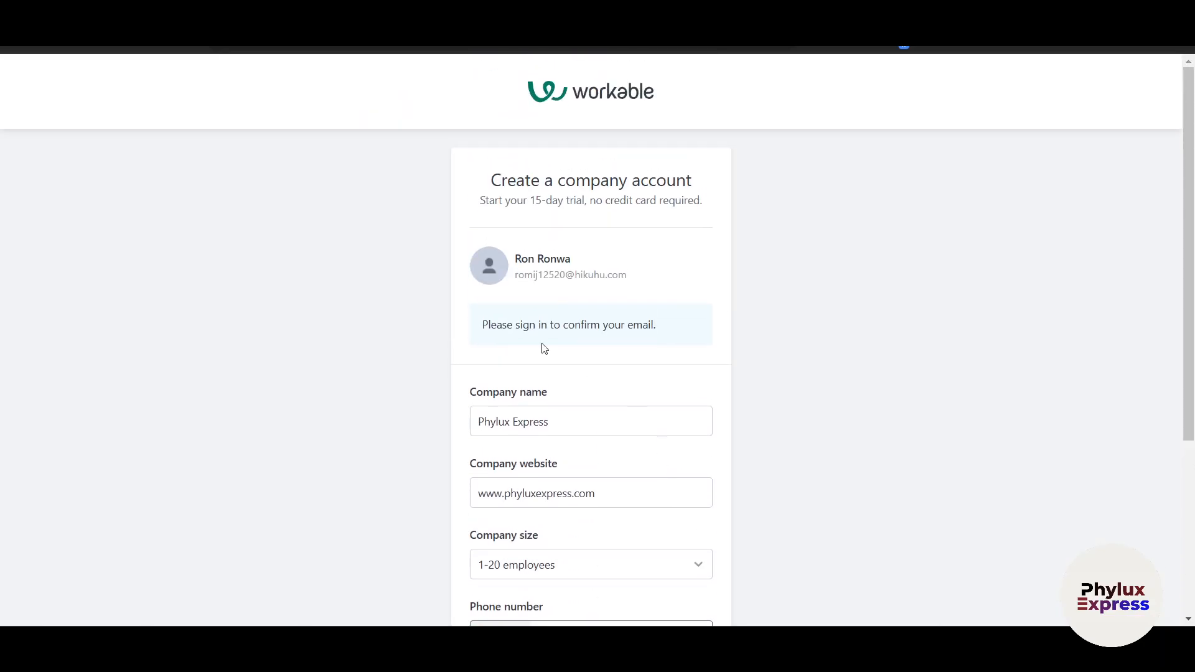
scroll(814, 324, down, 5)
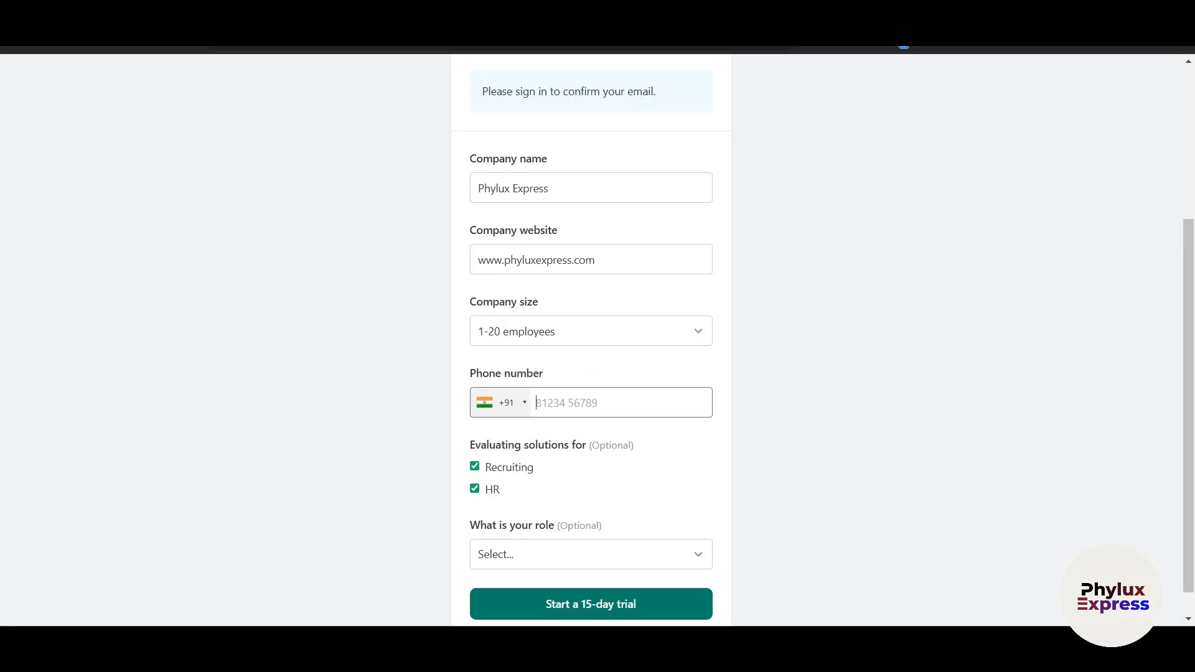
scroll(768, 395, up, 5)
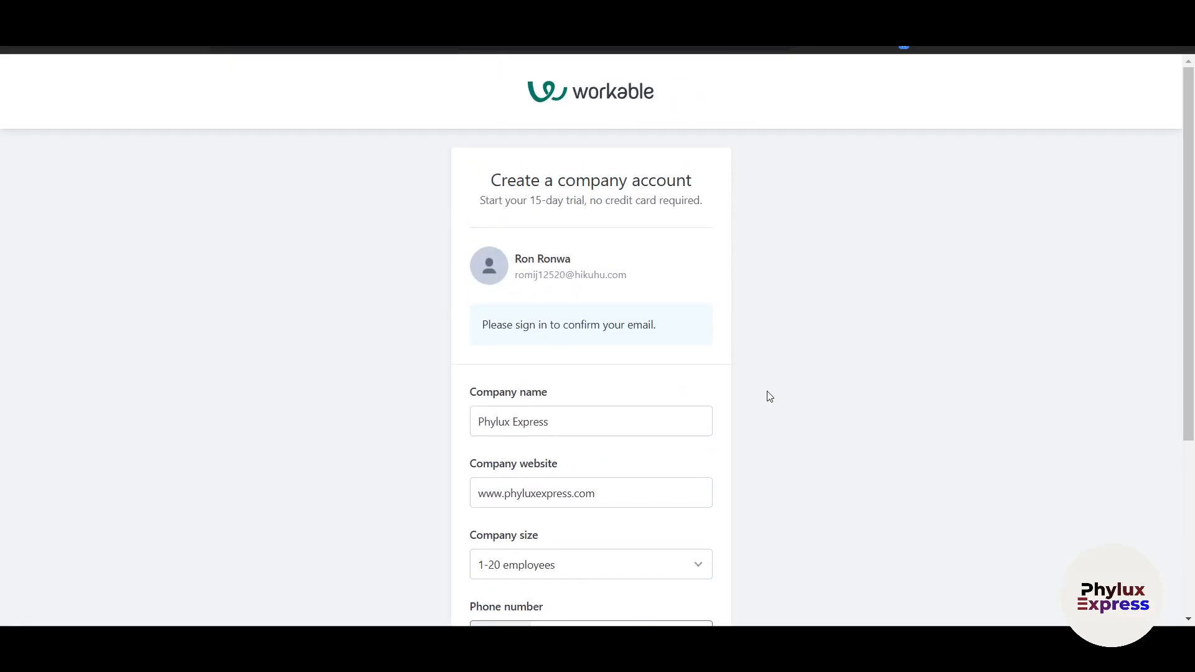
scroll(769, 396, down, 5)
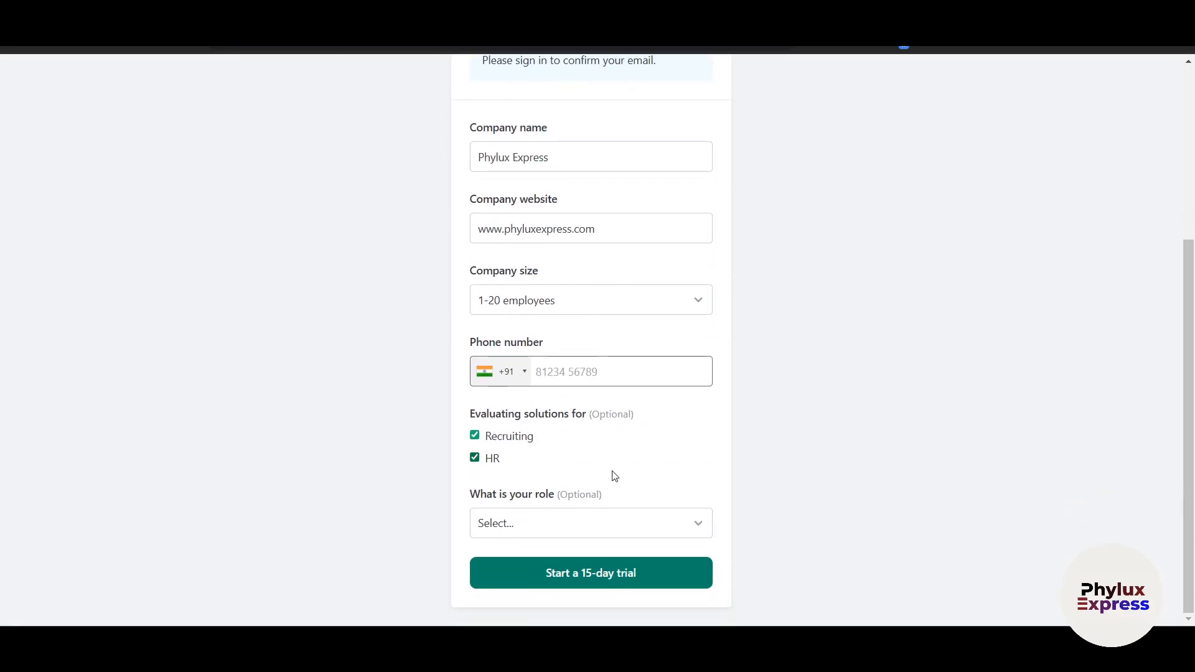
scroll(757, 491, up, 5)
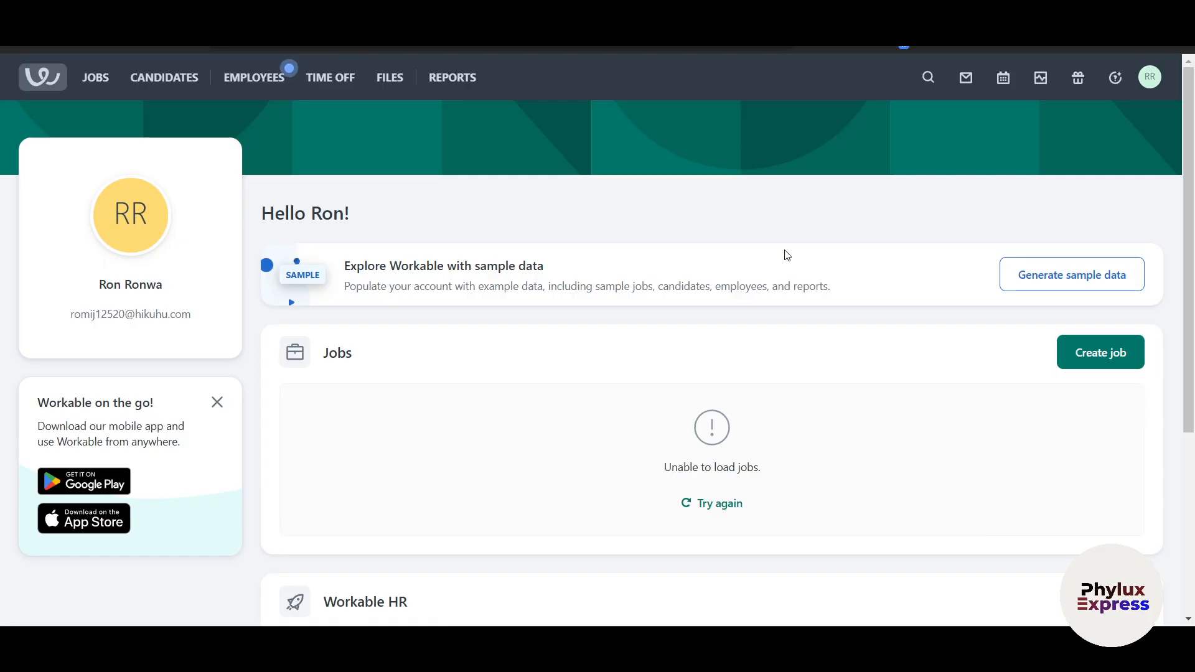
Try loading sample data, dismiss its error, and start a new job from the Jobs section
scroll(787, 255, down, 1)
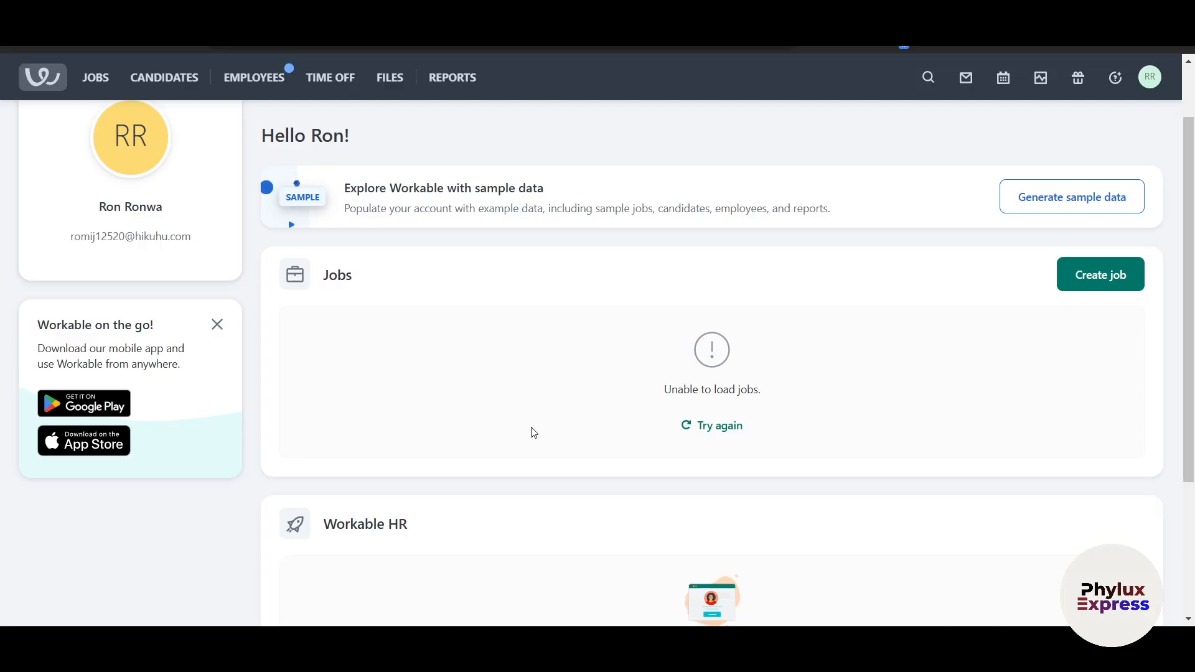
scroll(533, 433, up, 1)
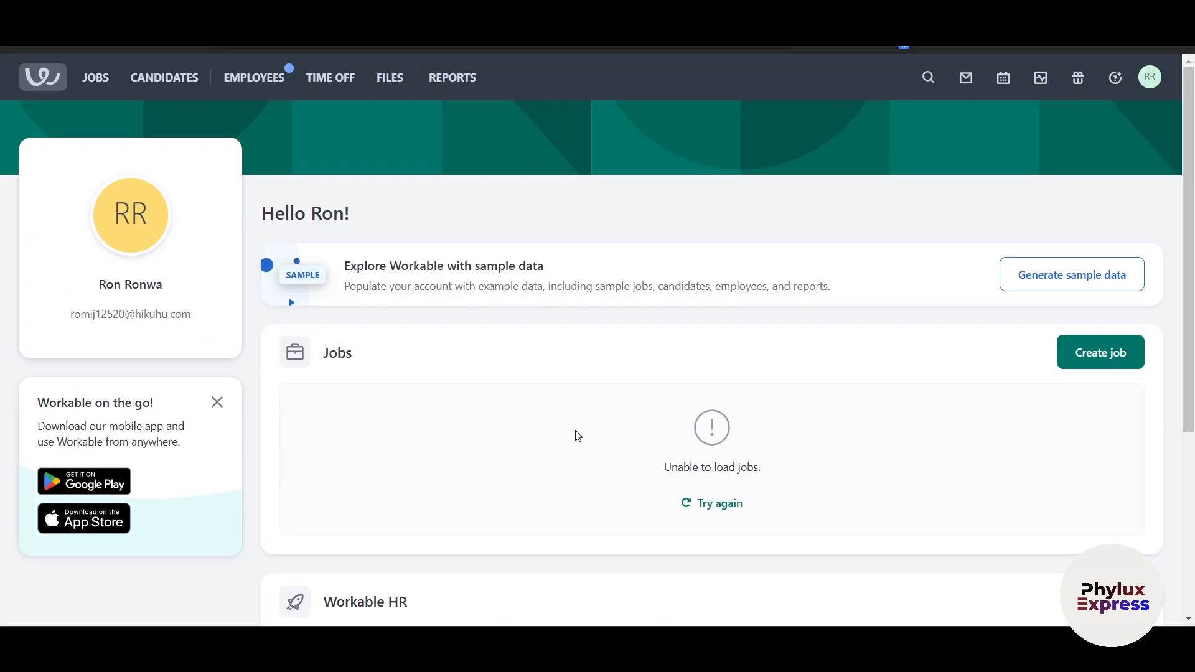
drag(349, 264, 507, 266)
click(588, 269)
click(1025, 277)
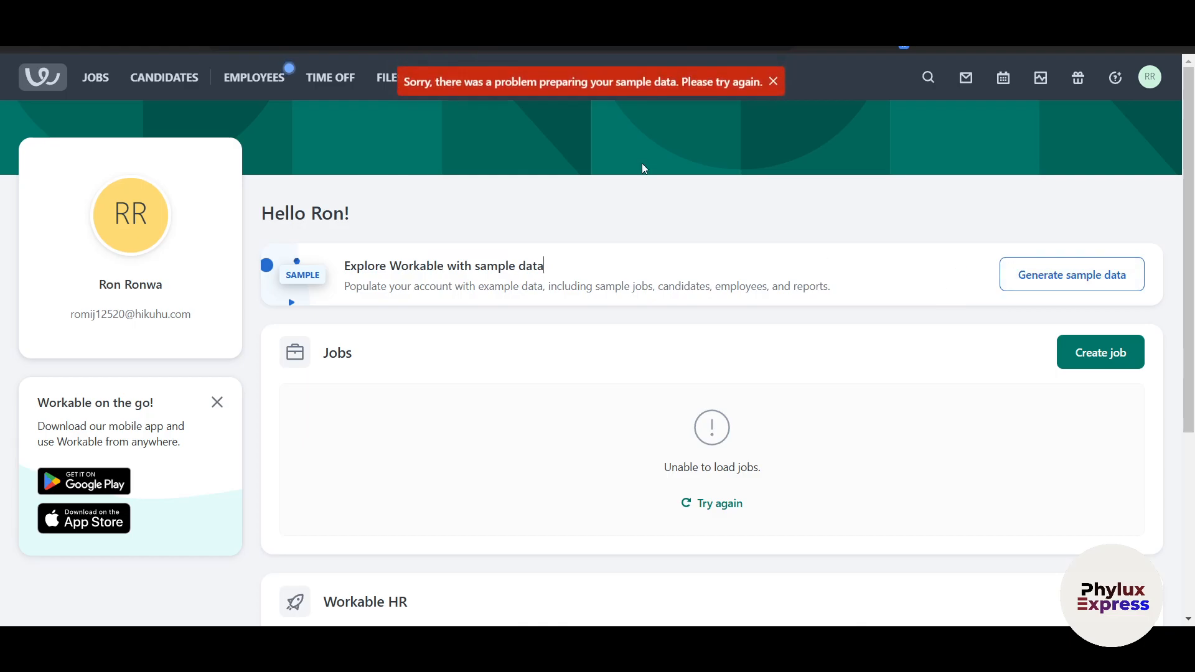
click(773, 82)
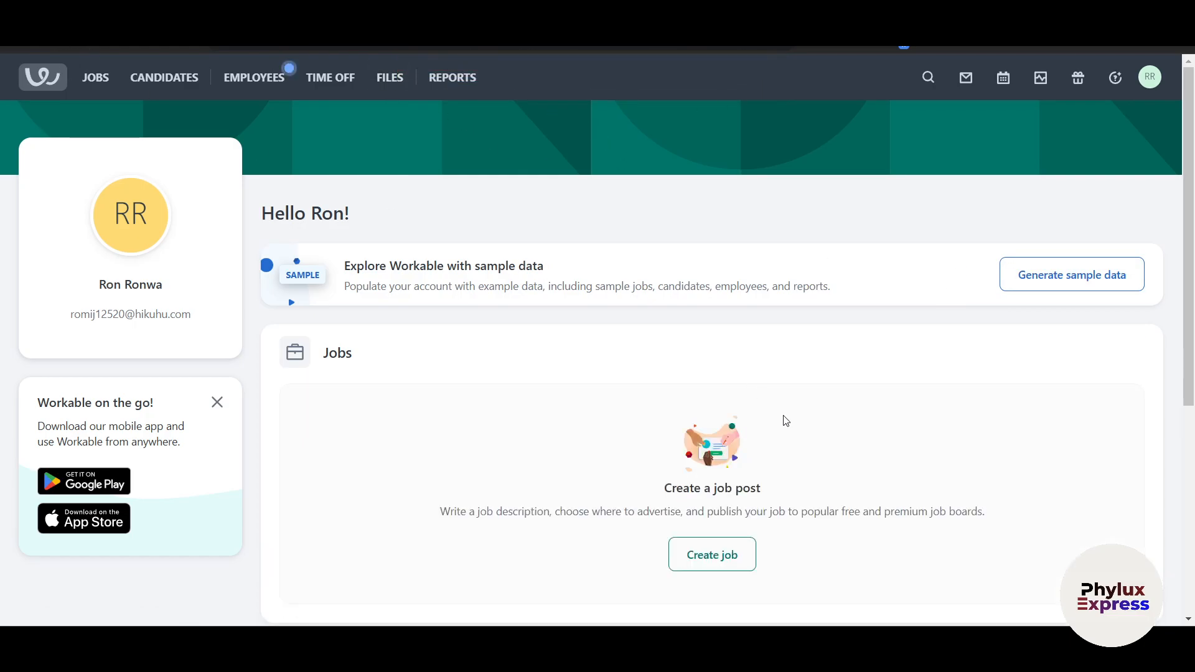
scroll(538, 438, down, 3)
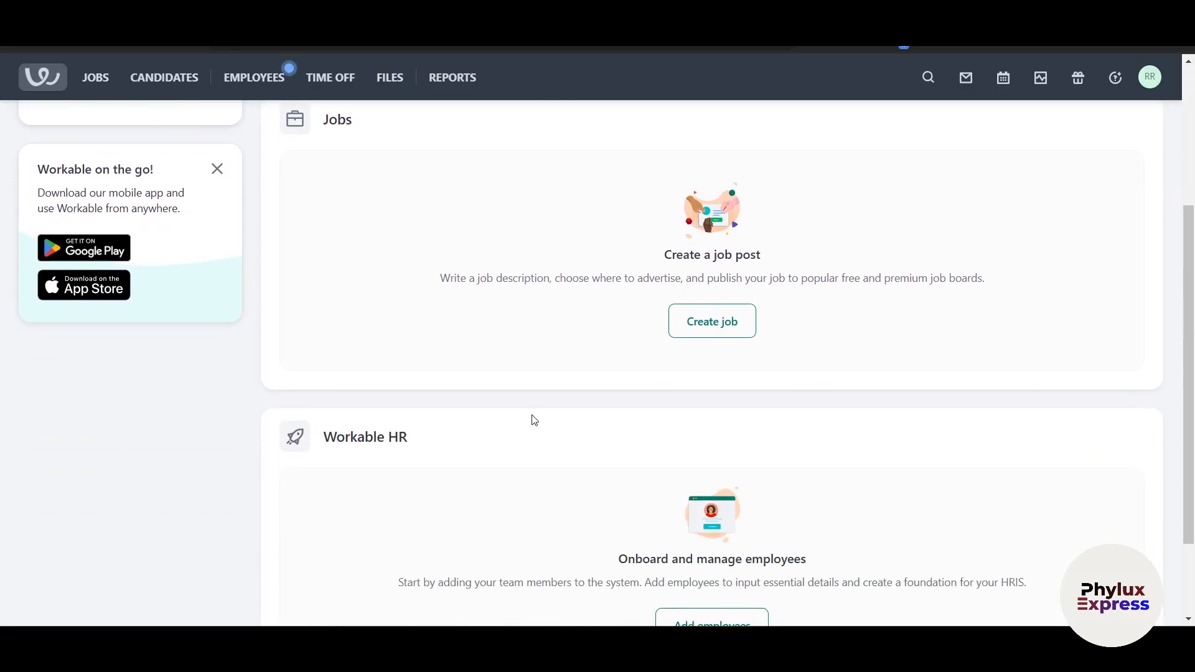
click(704, 328)
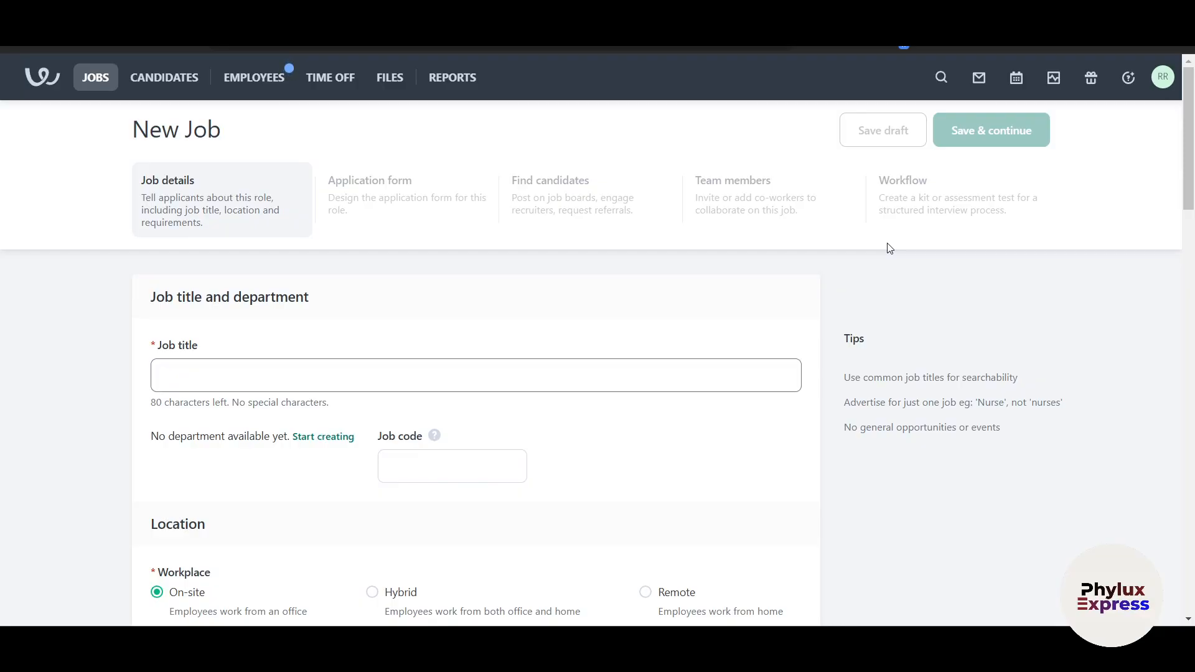
Enter the job title 'Hiring Content Creator'
scroll(585, 374, down, 3)
scroll(584, 373, up, 2)
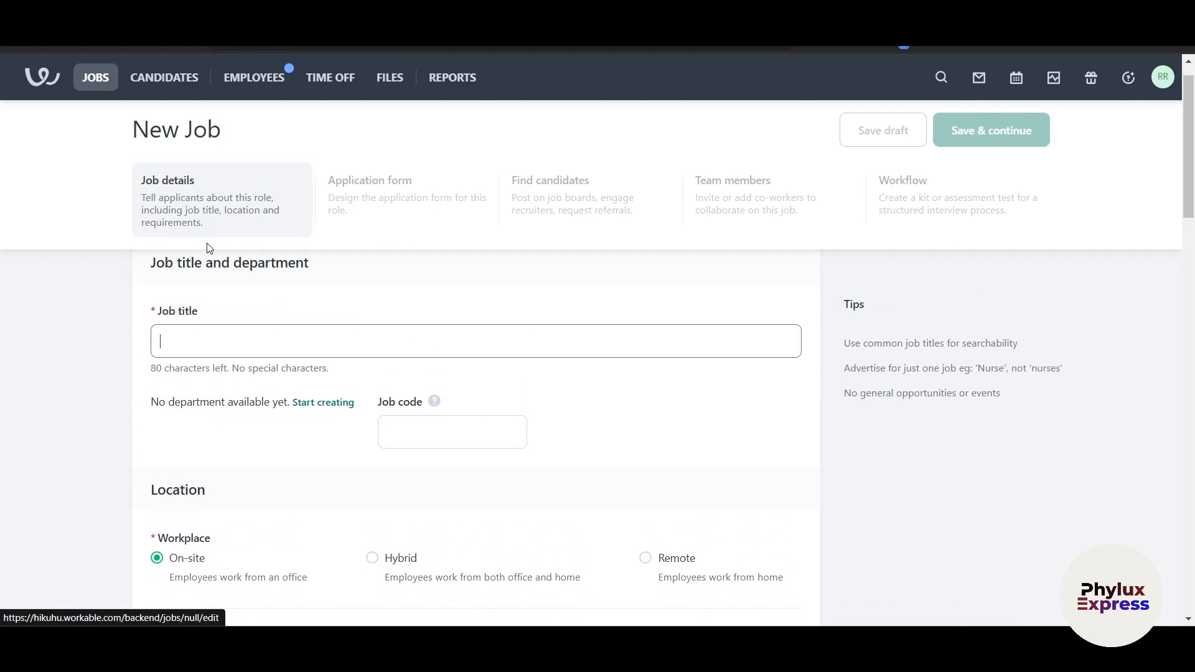
click(294, 332)
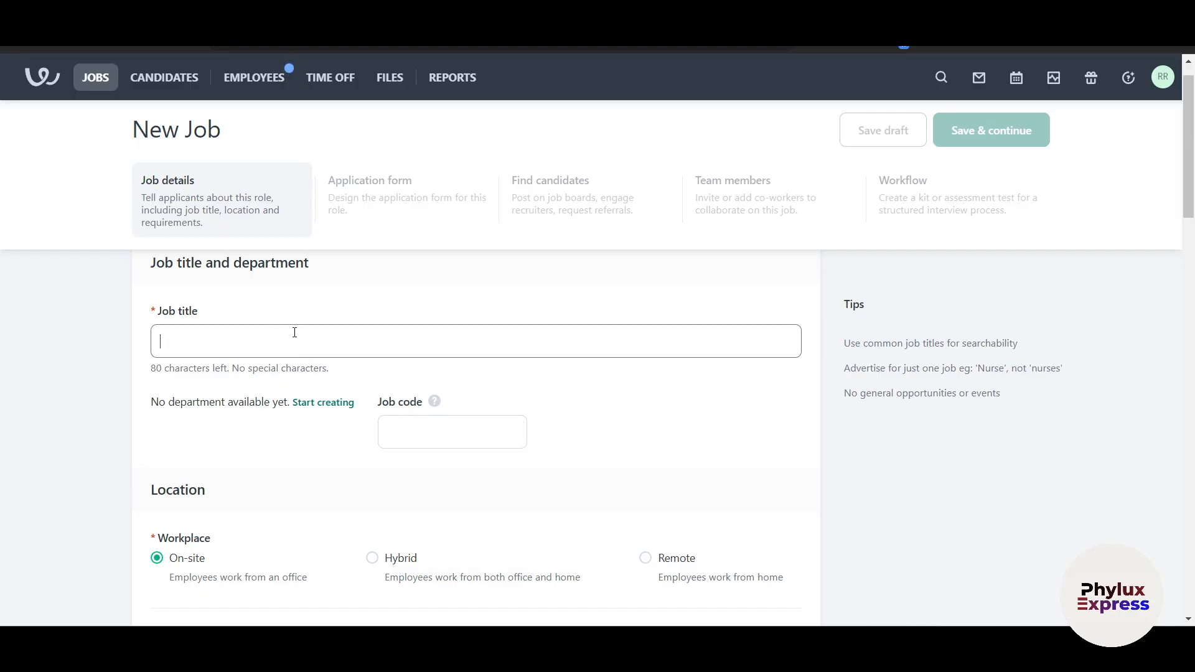
text(Hirig)
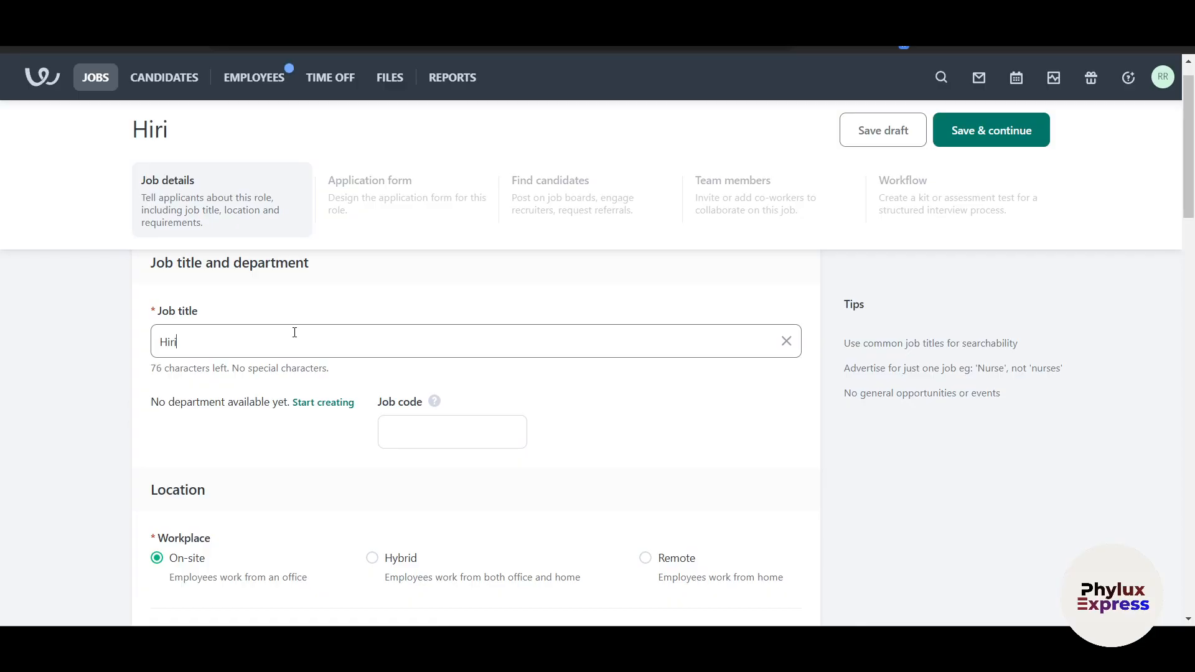
key(BackSpace)
text(ng Contet)
key(BackSpace)
key(BackSpace)
key(BackSpace)
text(ENT cREA)
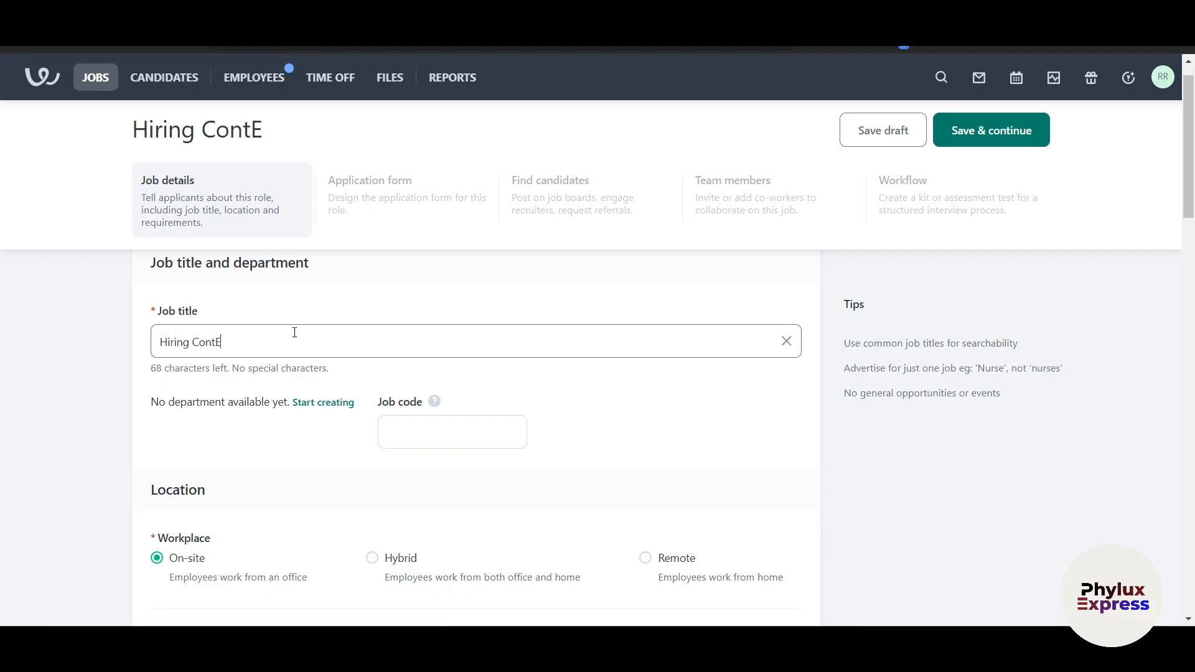
text(TOR)
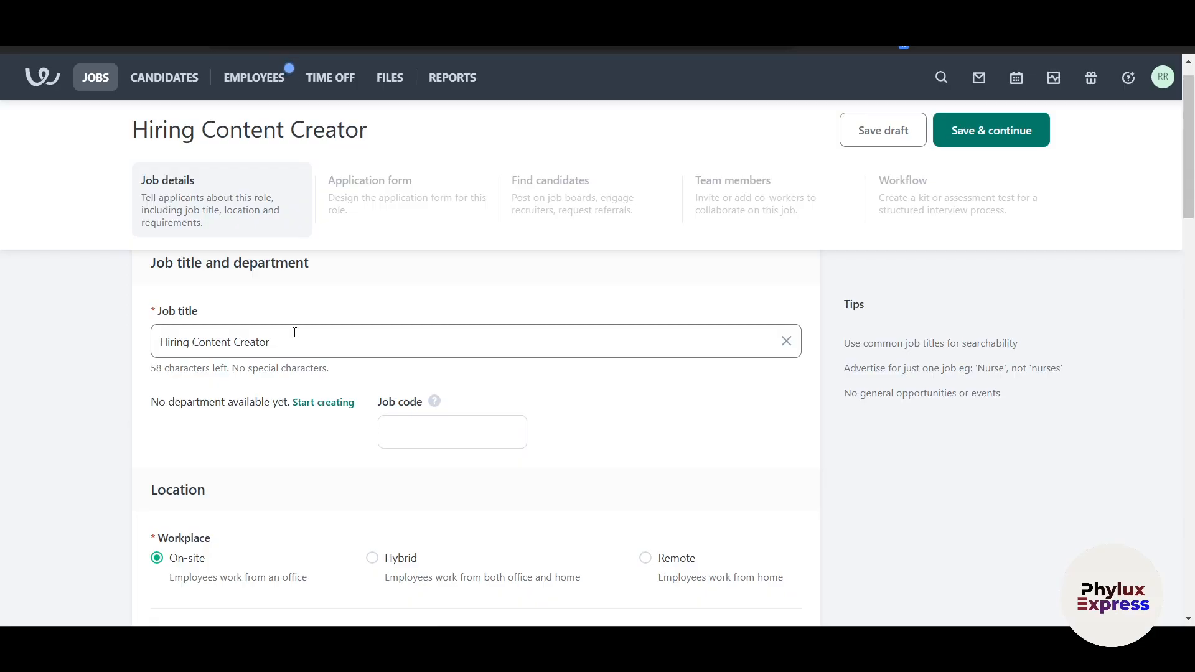
Enter 098 as the job code
scroll(294, 329, down, 2)
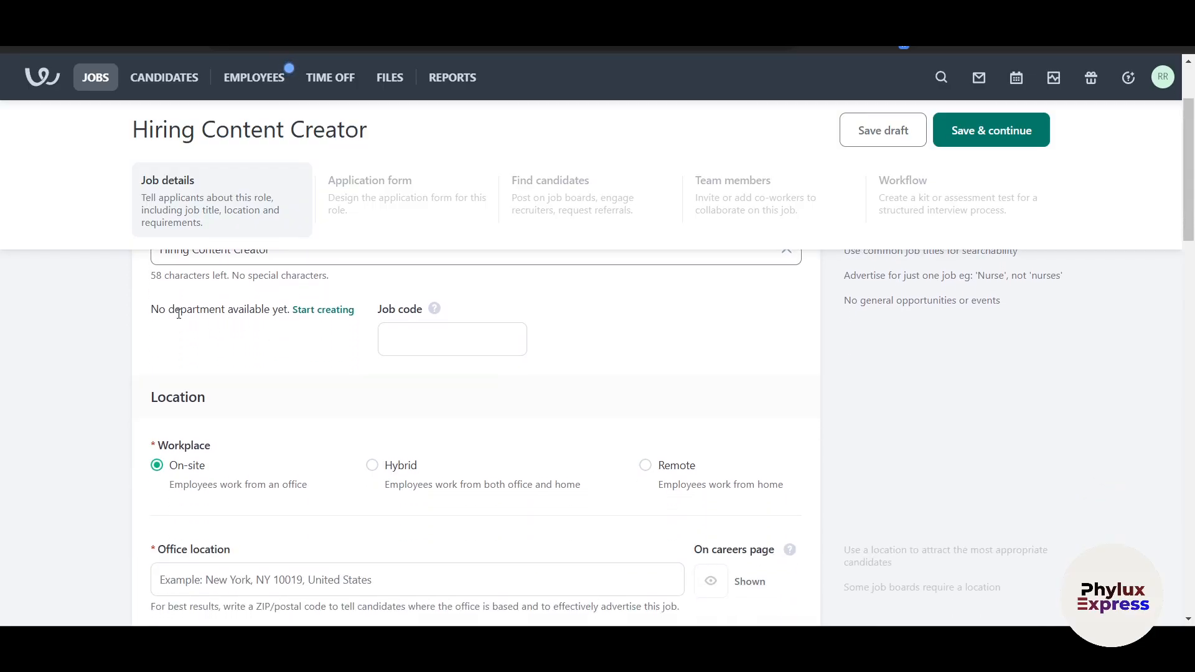
click(418, 333)
click(612, 346)
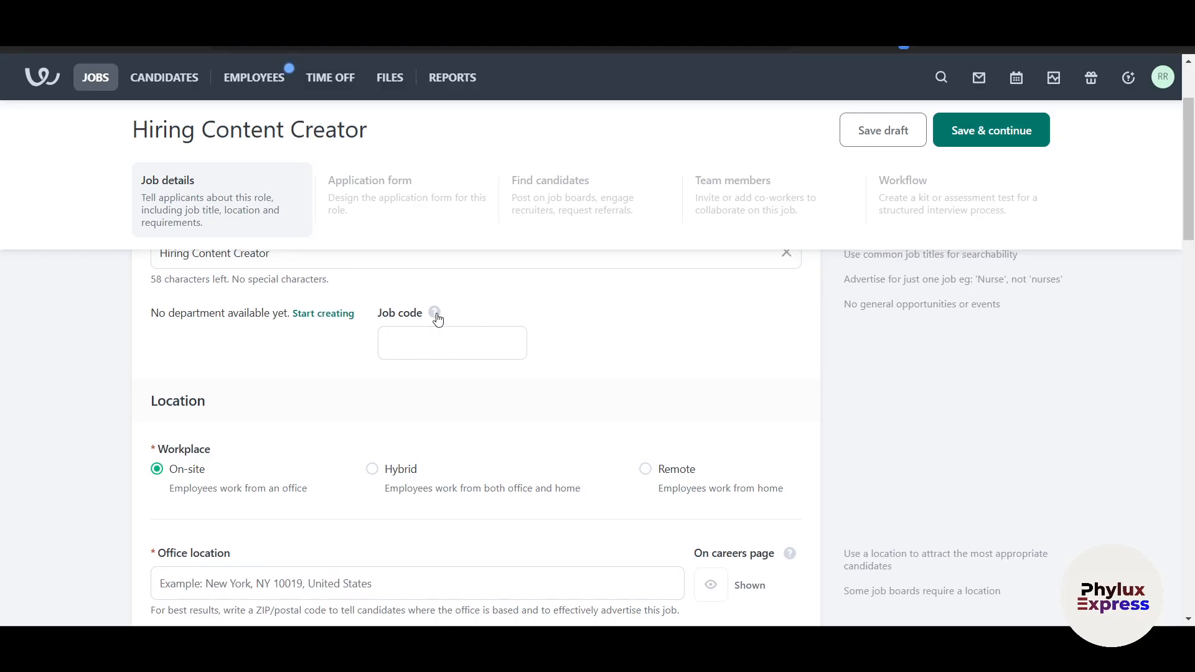
mouse_move(437, 319)
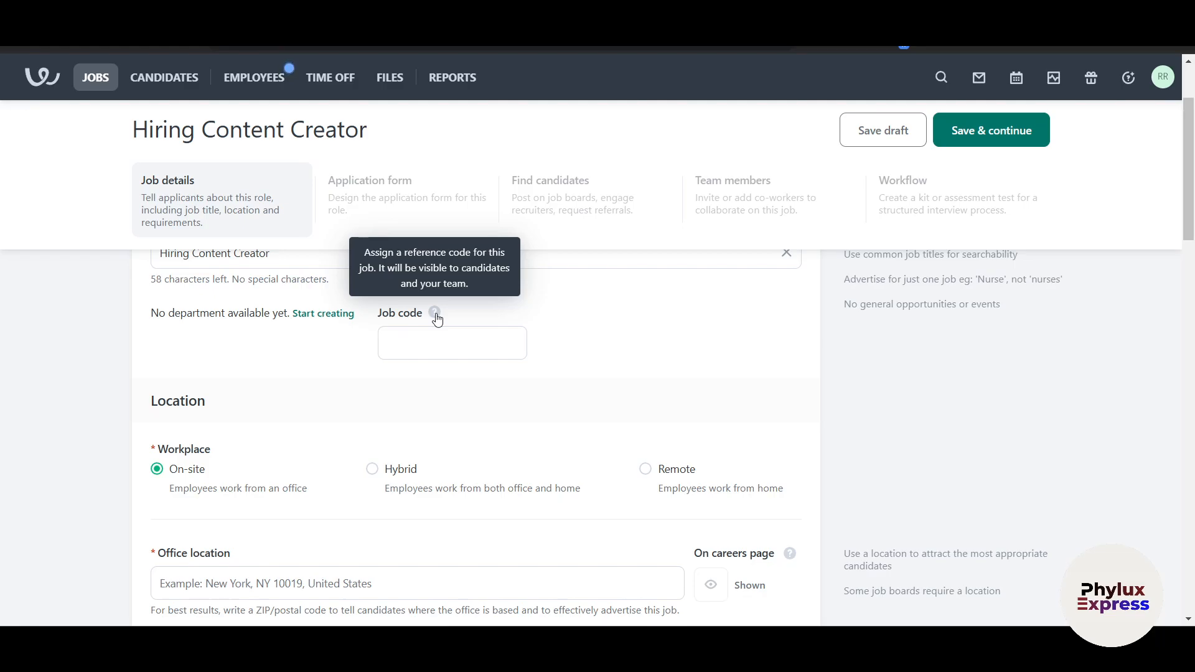
click(438, 347)
text(098)
scroll(493, 381, down, 2)
scroll(274, 363, up, 1)
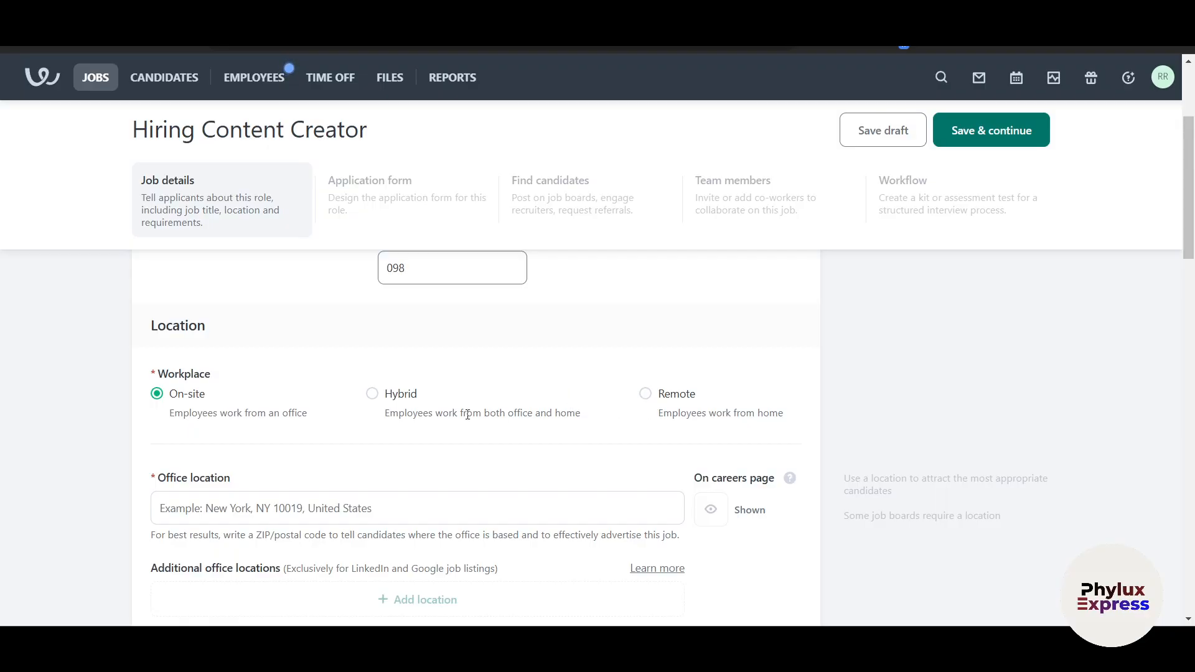
Make the workplace Hybrid with office location New York Mills, MN, United States
click(372, 394)
scroll(372, 398, down, 2)
click(243, 382)
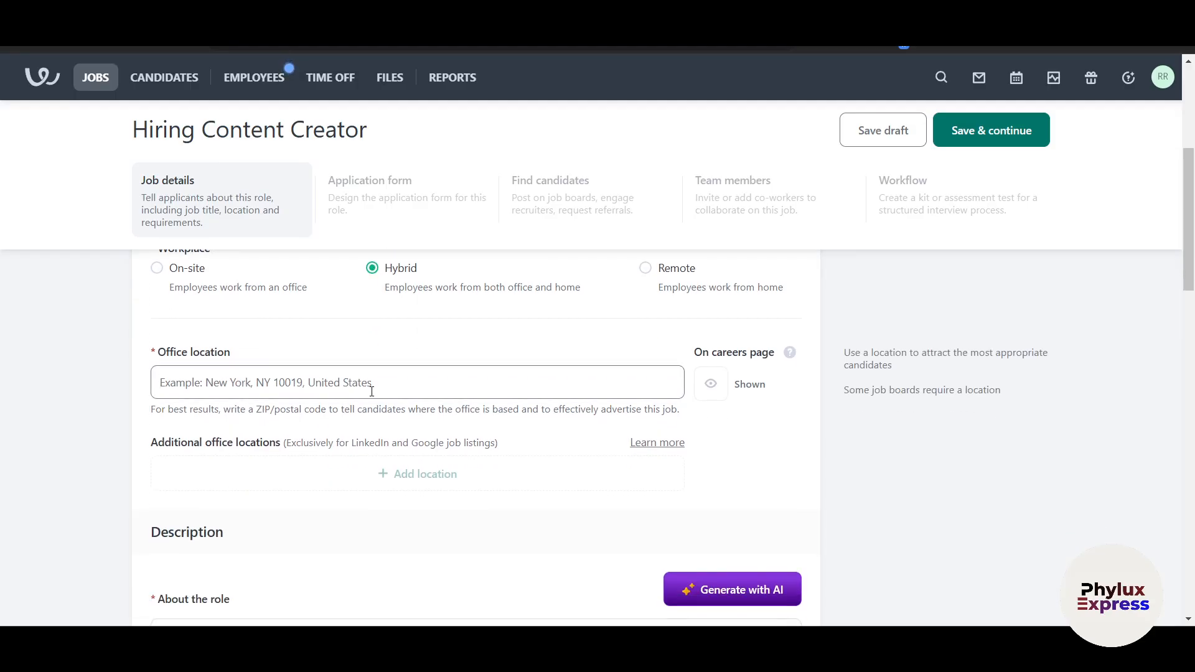
text(New)
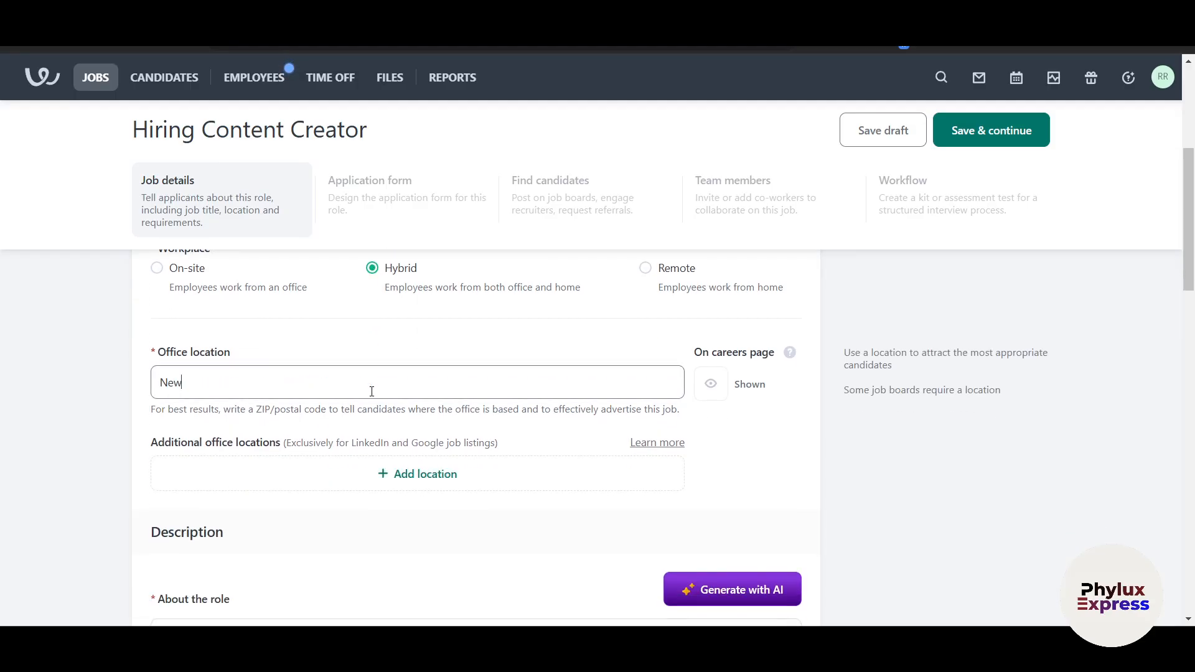
text( York)
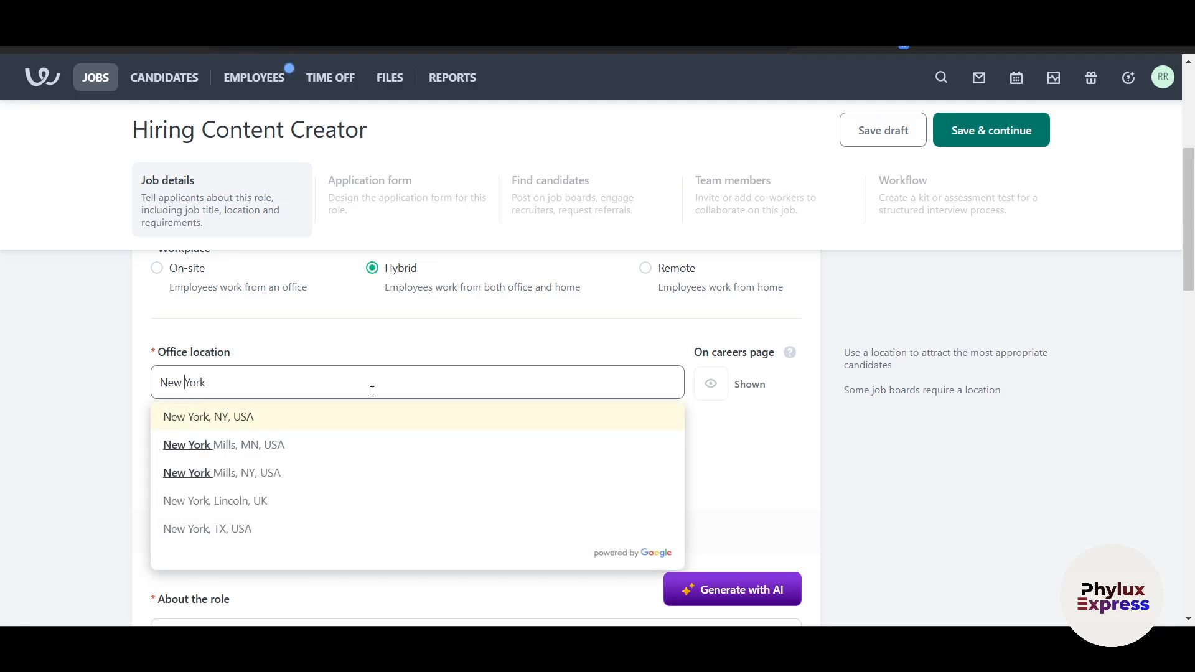
key(Down)
key(Return)
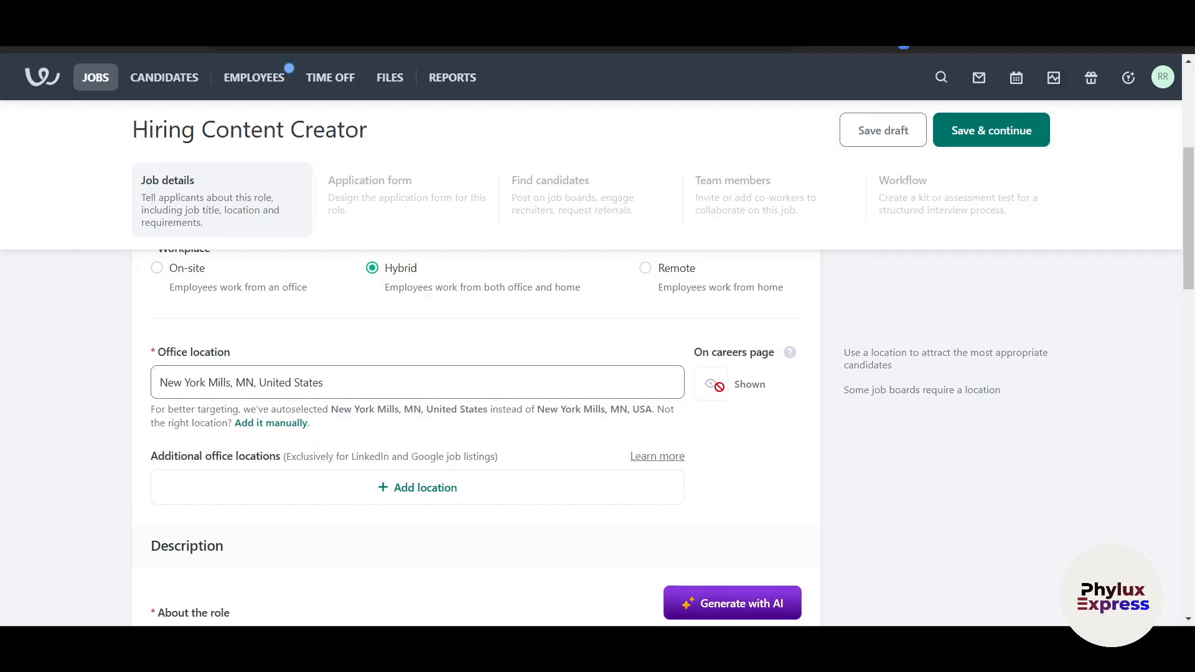
scroll(336, 461, down, 1)
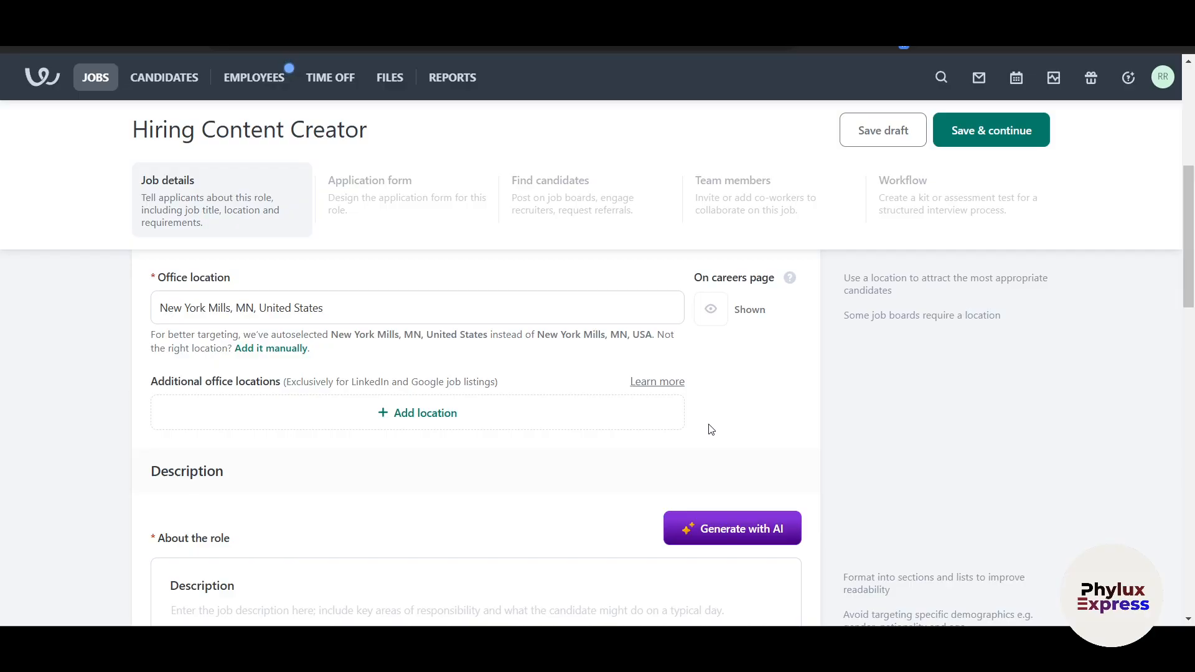
scroll(712, 429, down, 1)
scroll(498, 398, up, 1)
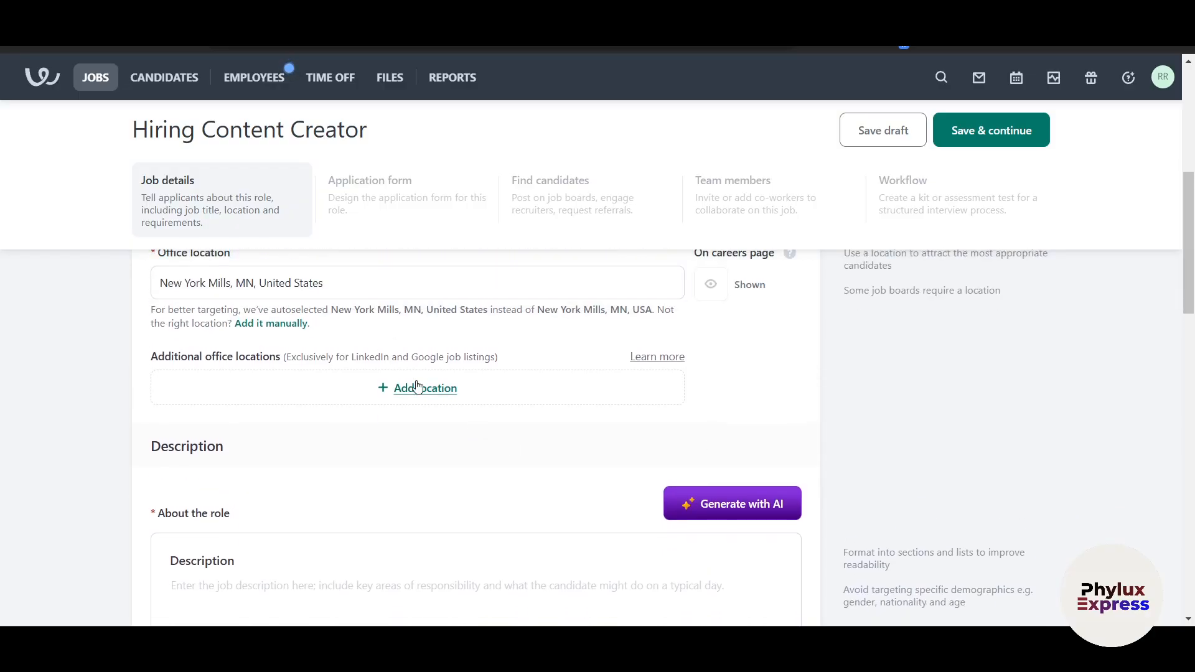
scroll(416, 387, down, 3)
click(311, 375)
scroll(310, 368, up, 1)
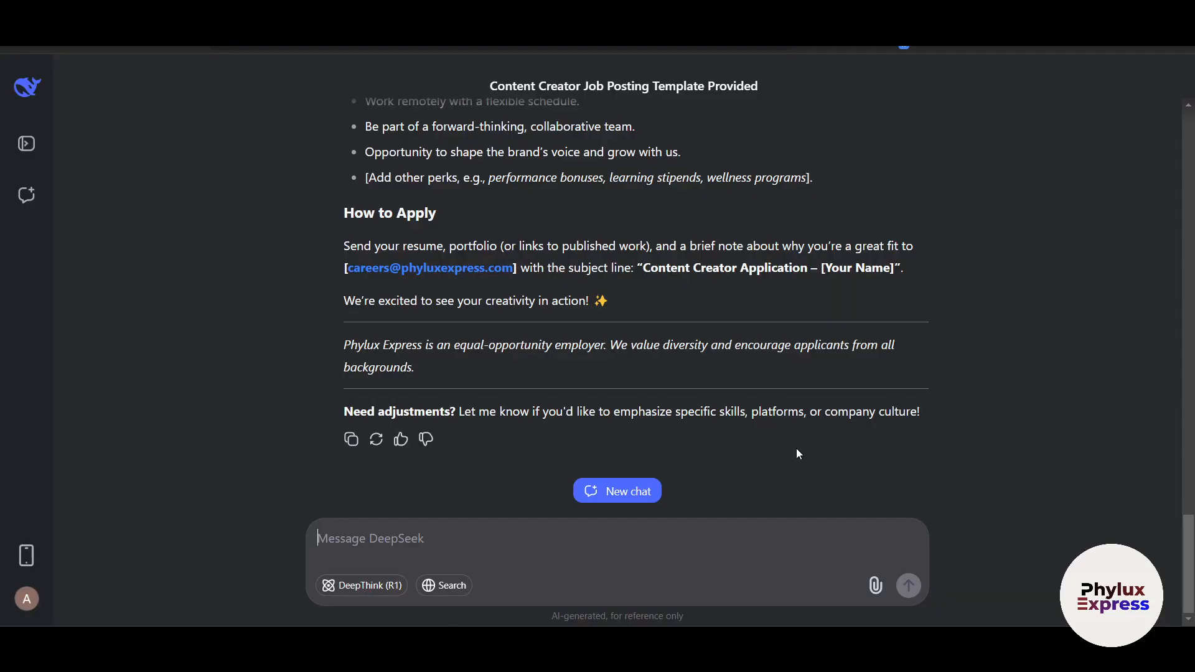
Copy DeepSeek's Phylux Express Content Creator posting and paste it into the job description
scroll(809, 442, up, 2)
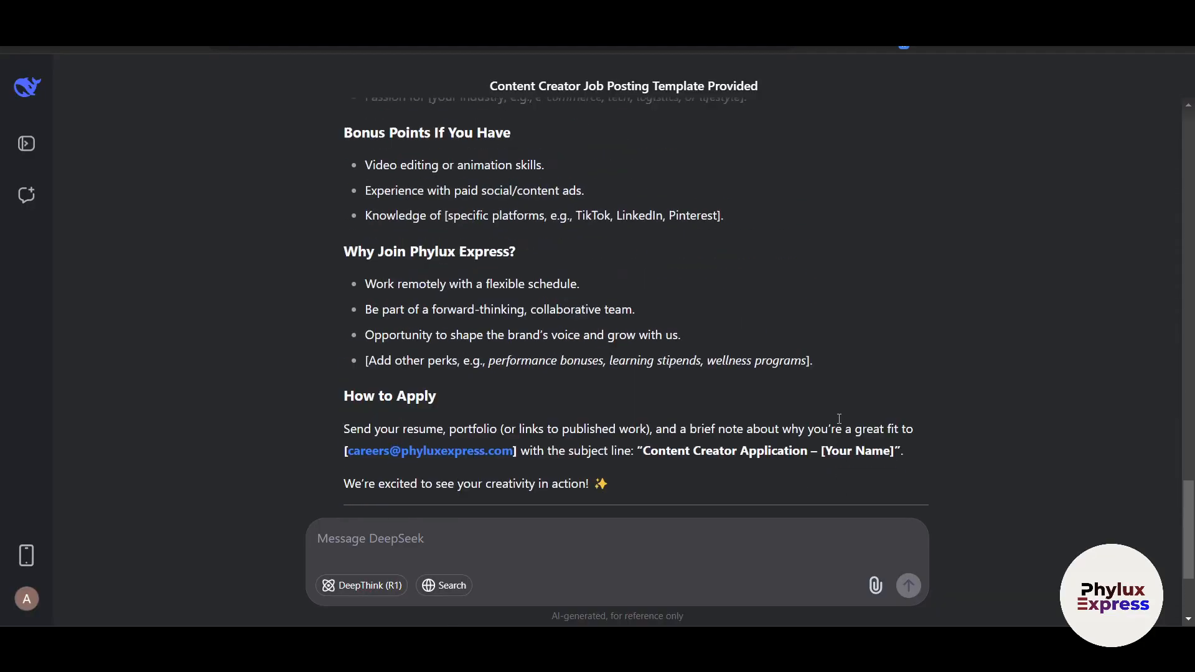
scroll(839, 418, up, 10)
scroll(382, 288, down, 1)
drag(347, 219, 818, 428)
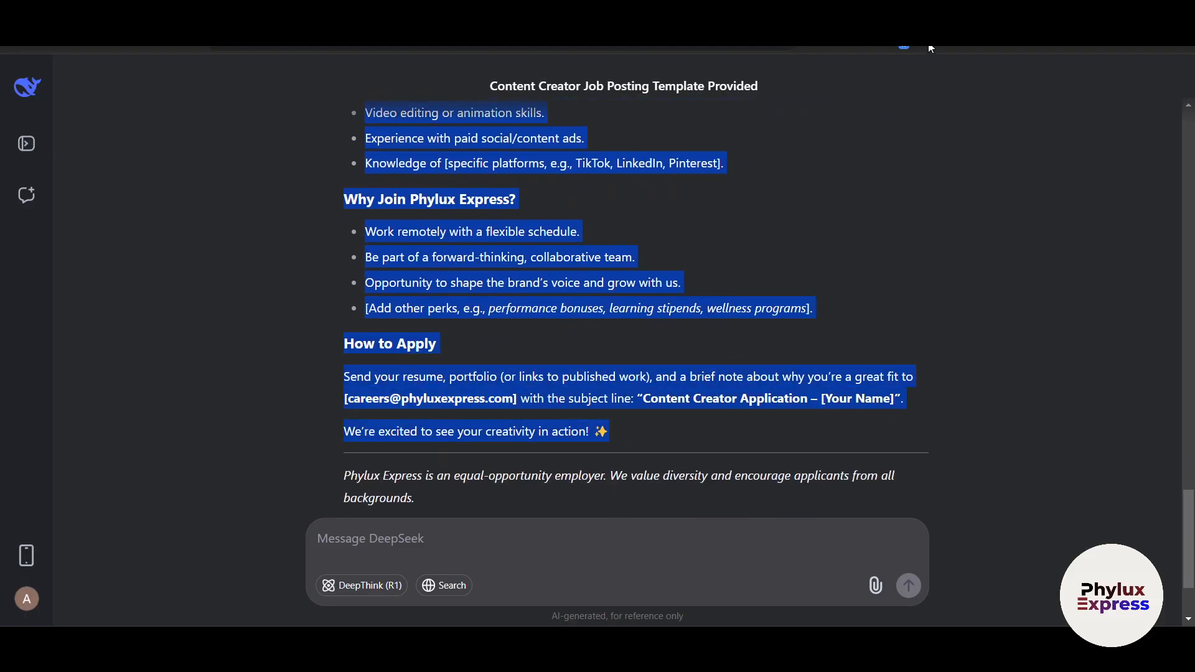
right_click(597, 296)
click(606, 312)
click(863, 48)
click(398, 467)
key(ctrl+v)
scroll(414, 436, up, 4)
Scroll past the Requirements and Benefits editors and set the company industry to Marketing and Advertising
scroll(415, 443, up, 10)
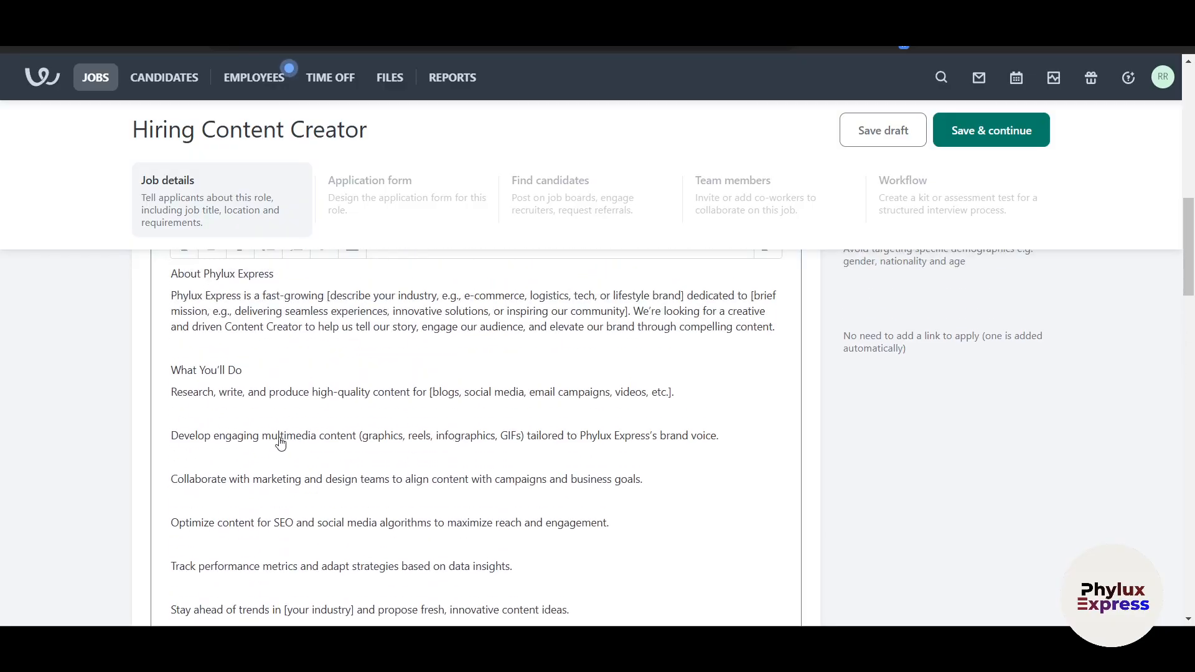
scroll(264, 471, down, 2)
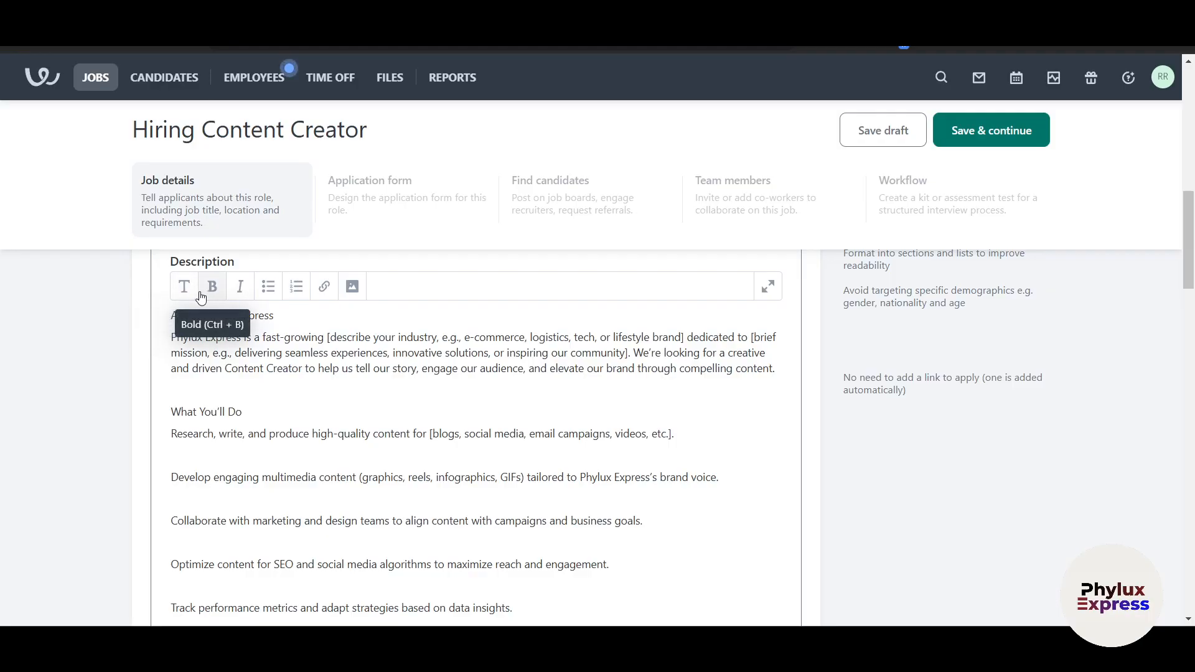
scroll(394, 347, down, 10)
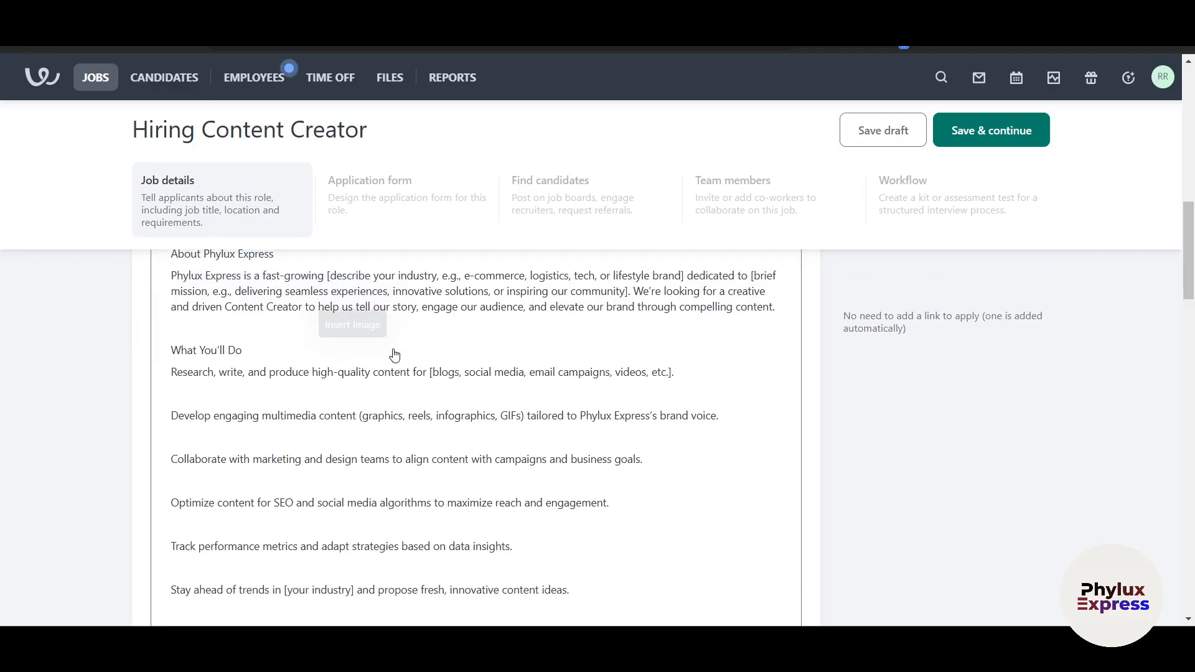
scroll(333, 448, down, 5)
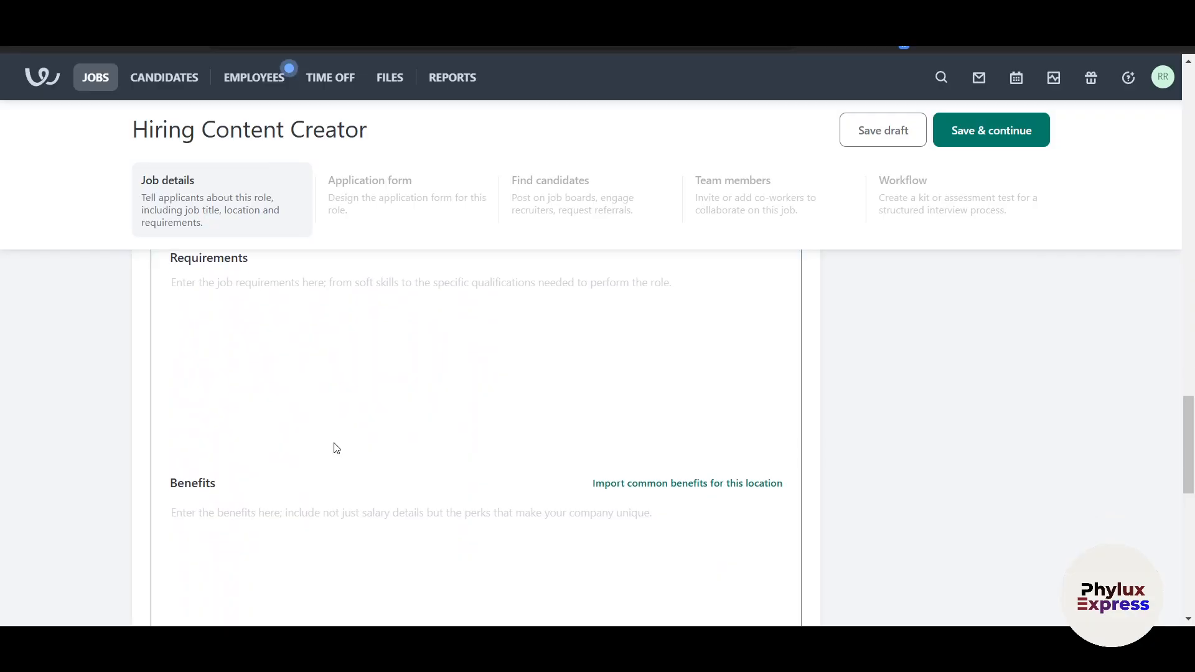
click(281, 373)
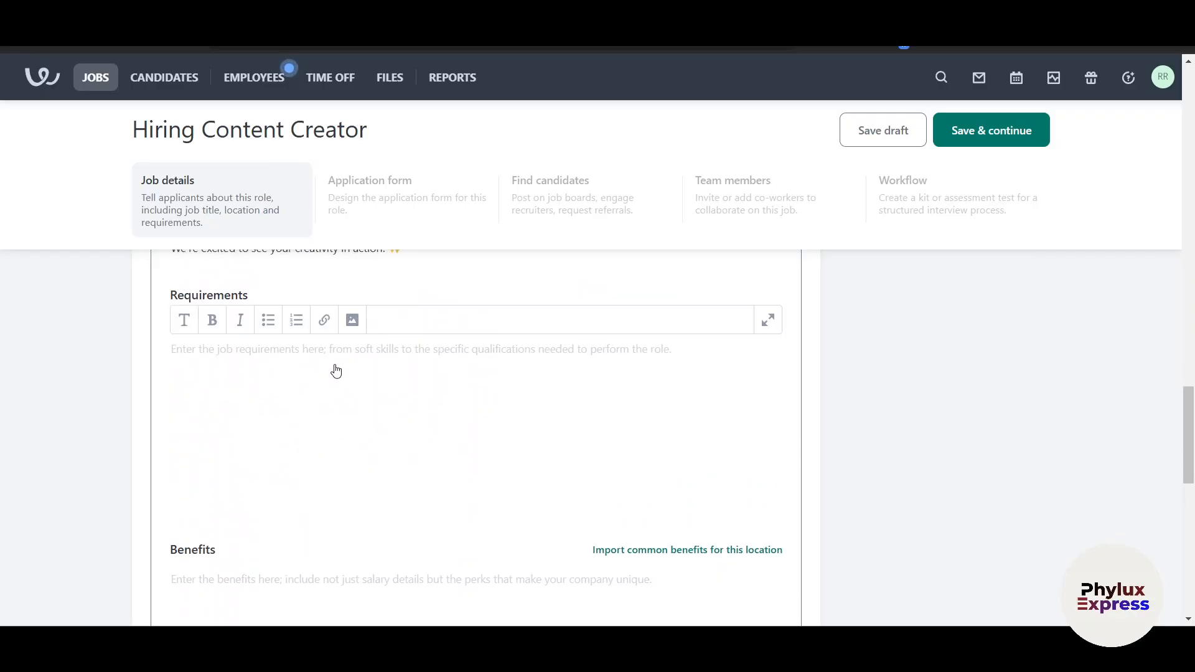
scroll(339, 380, down, 4)
click(271, 358)
scroll(293, 373, down, 4)
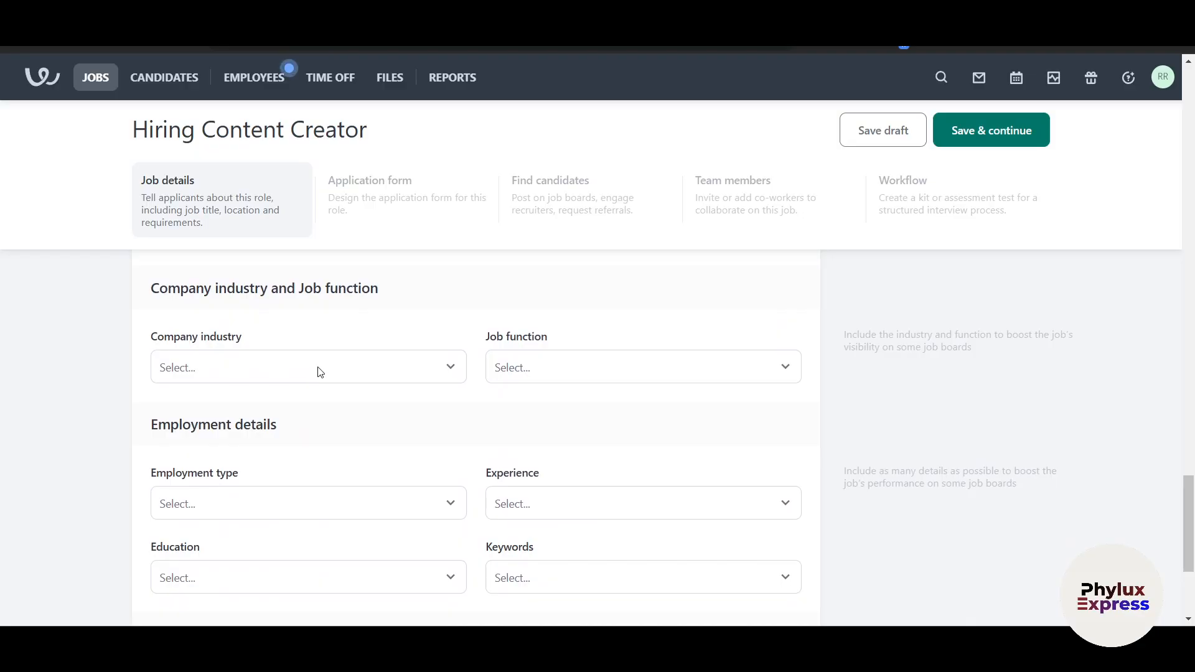
click(320, 372)
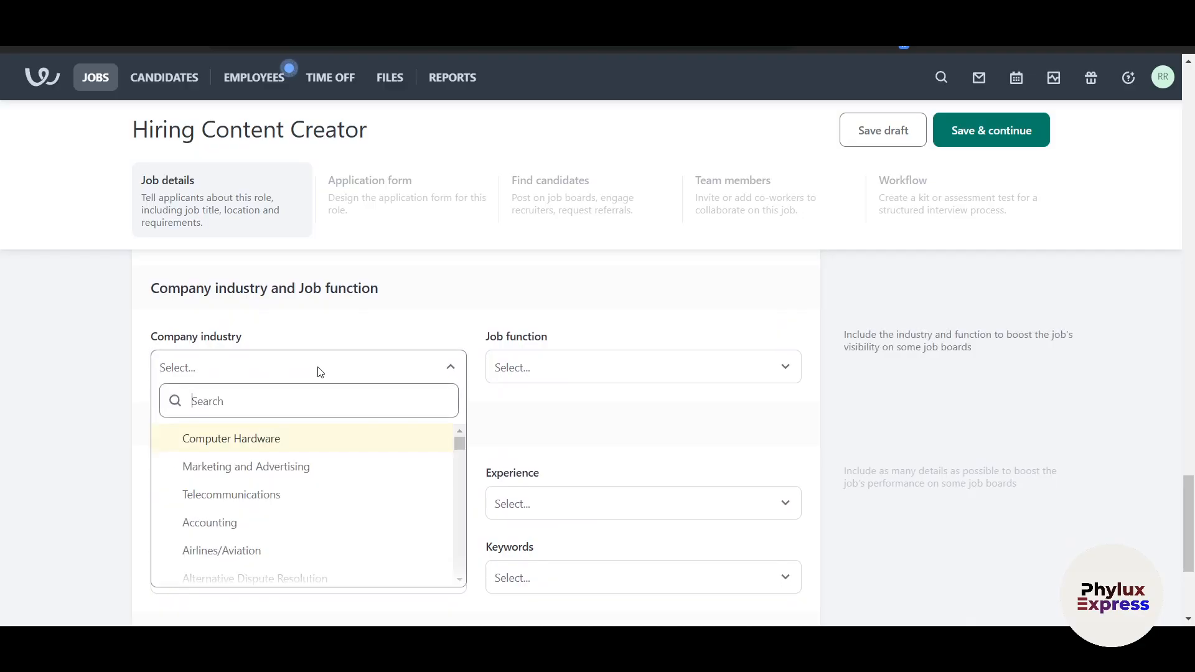
click(289, 465)
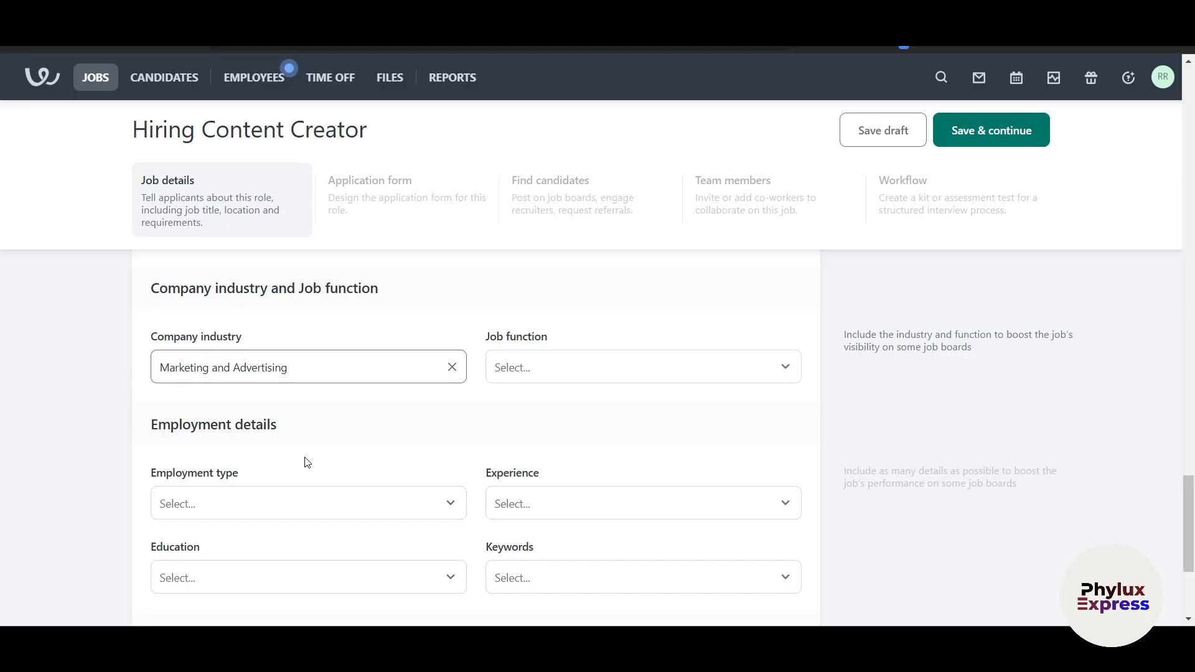
click(329, 372)
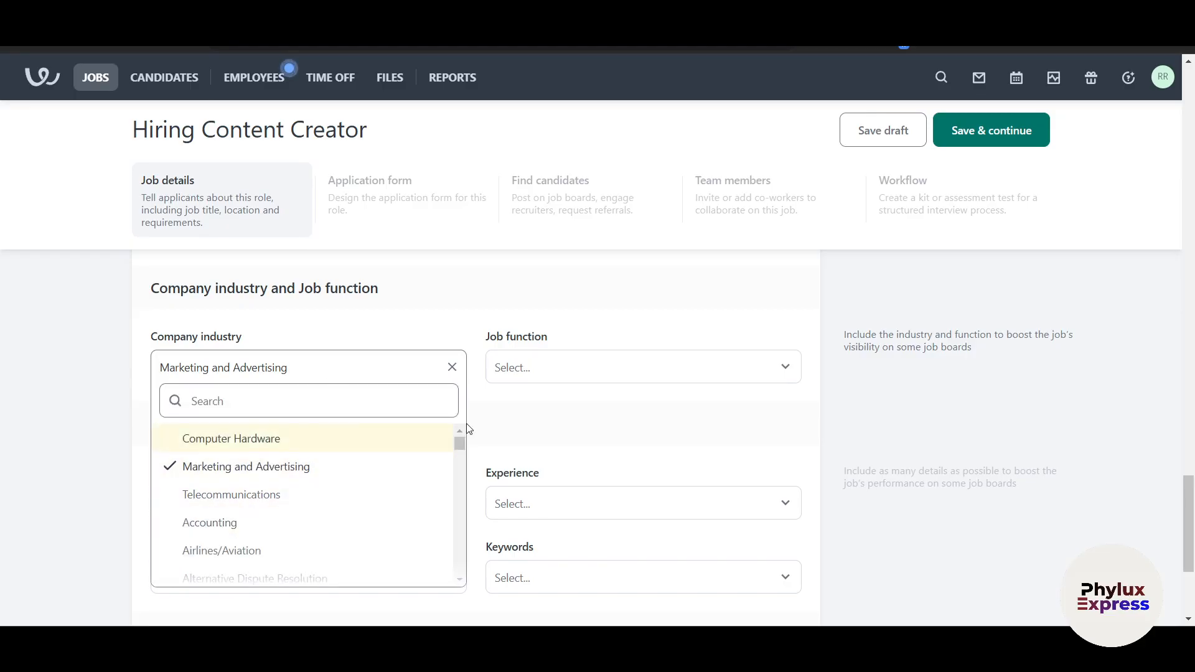
click(626, 404)
Set job function Art/Creative, employment Full-time, experience Entry level and education Unspecified
click(601, 373)
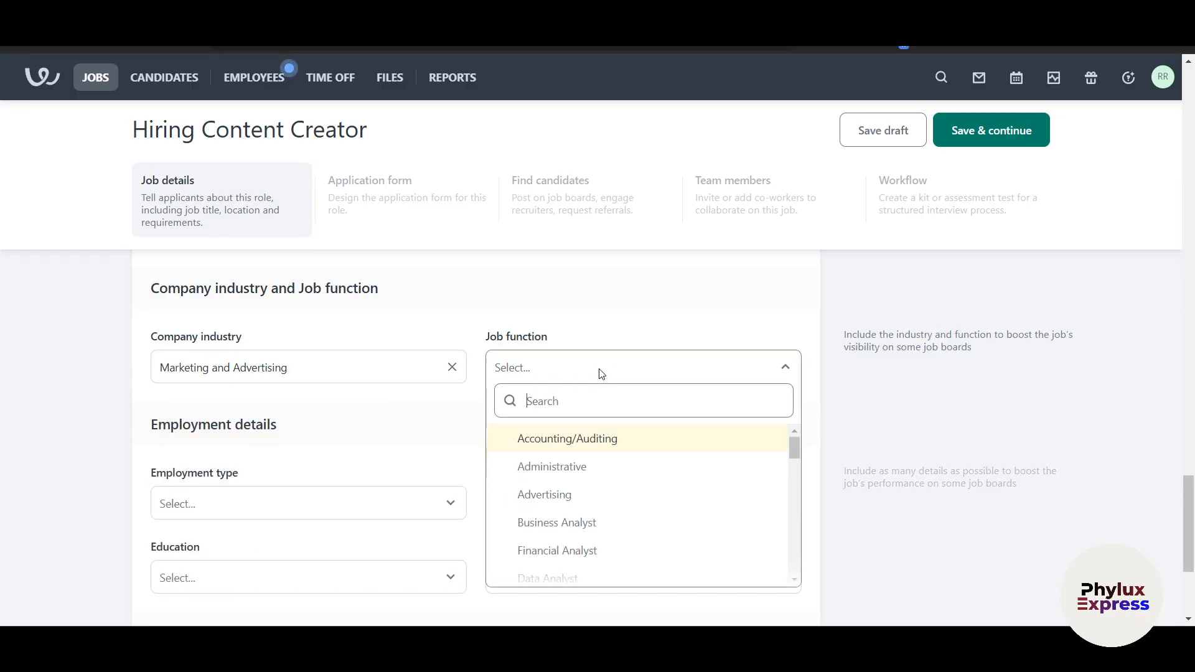
scroll(616, 505, down, 3)
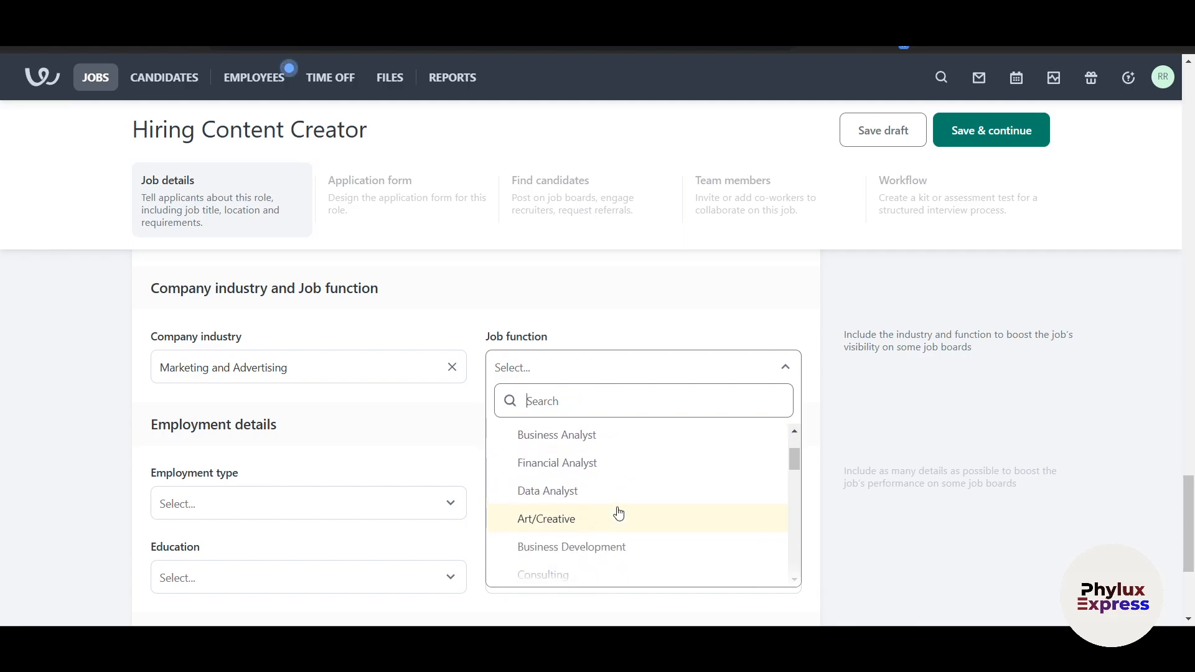
scroll(616, 492, up, 1)
click(614, 477)
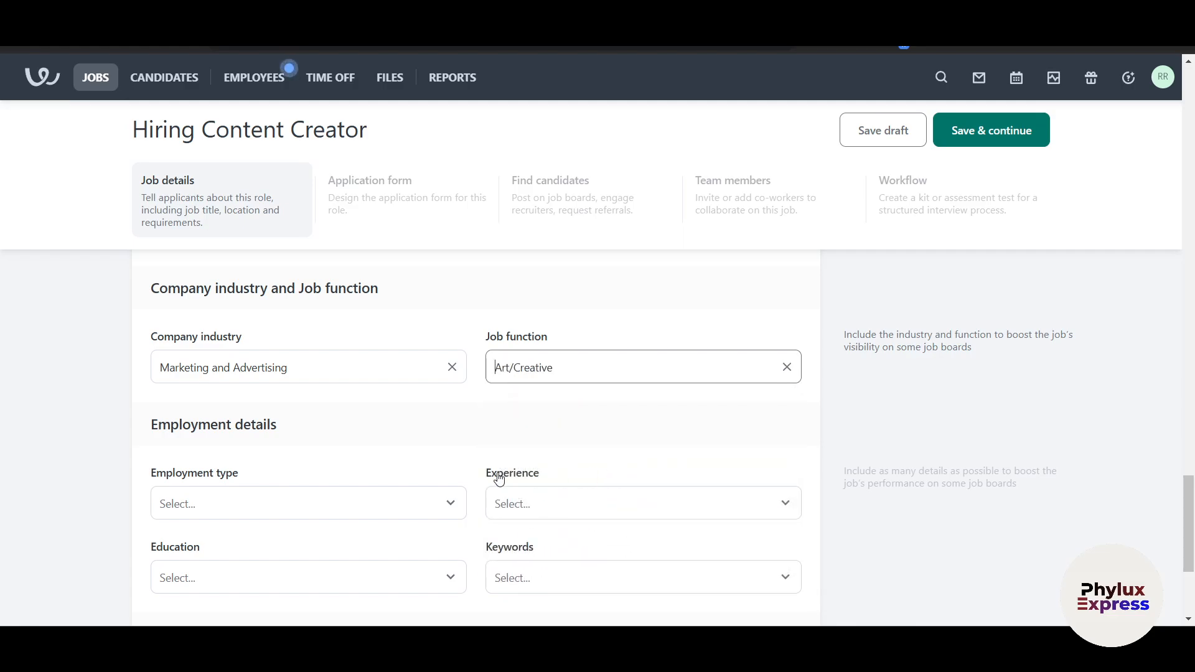
scroll(491, 475, down, 2)
click(319, 380)
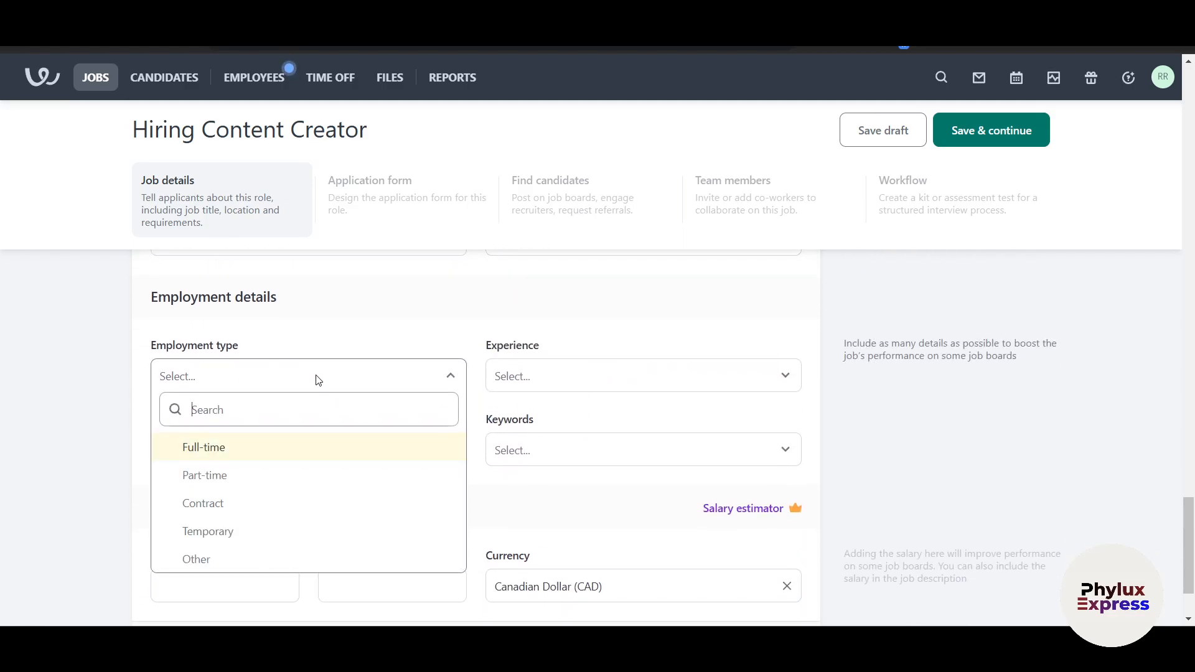
click(253, 452)
click(573, 384)
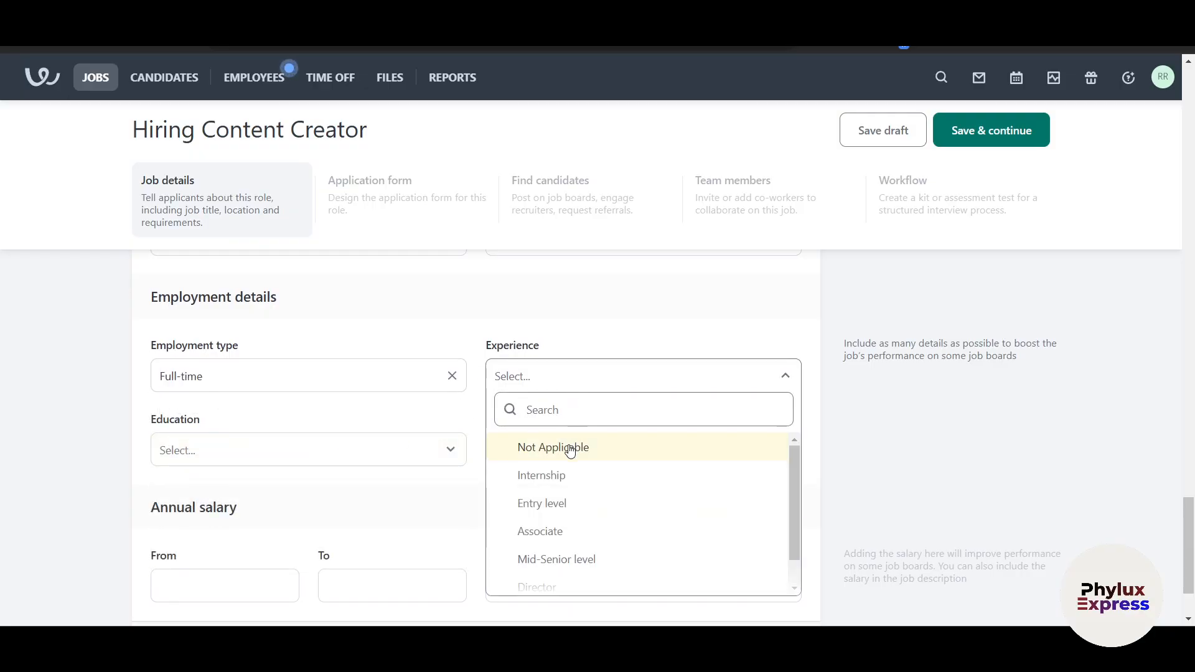
click(566, 496)
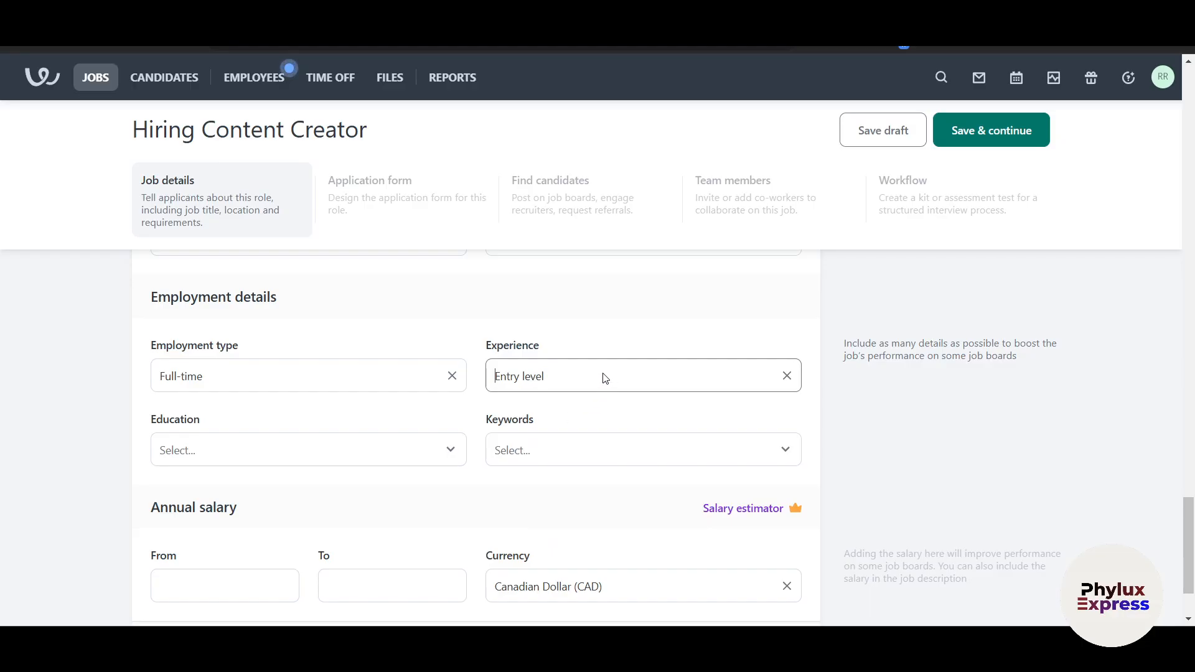
click(297, 457)
click(257, 285)
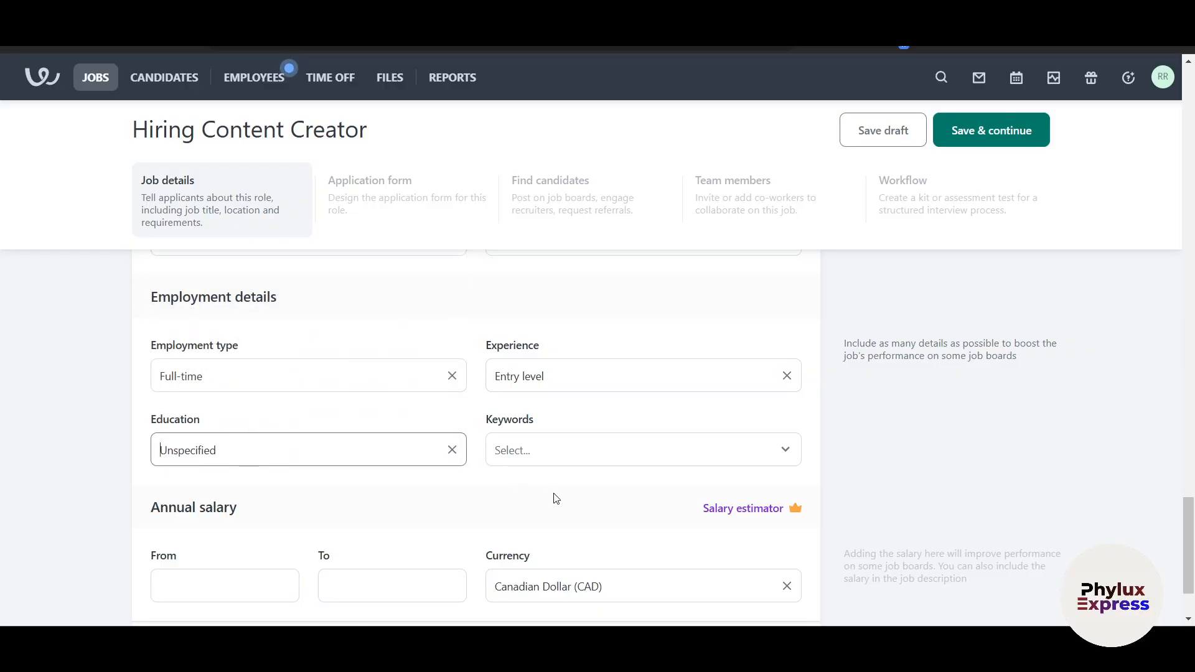
click(551, 452)
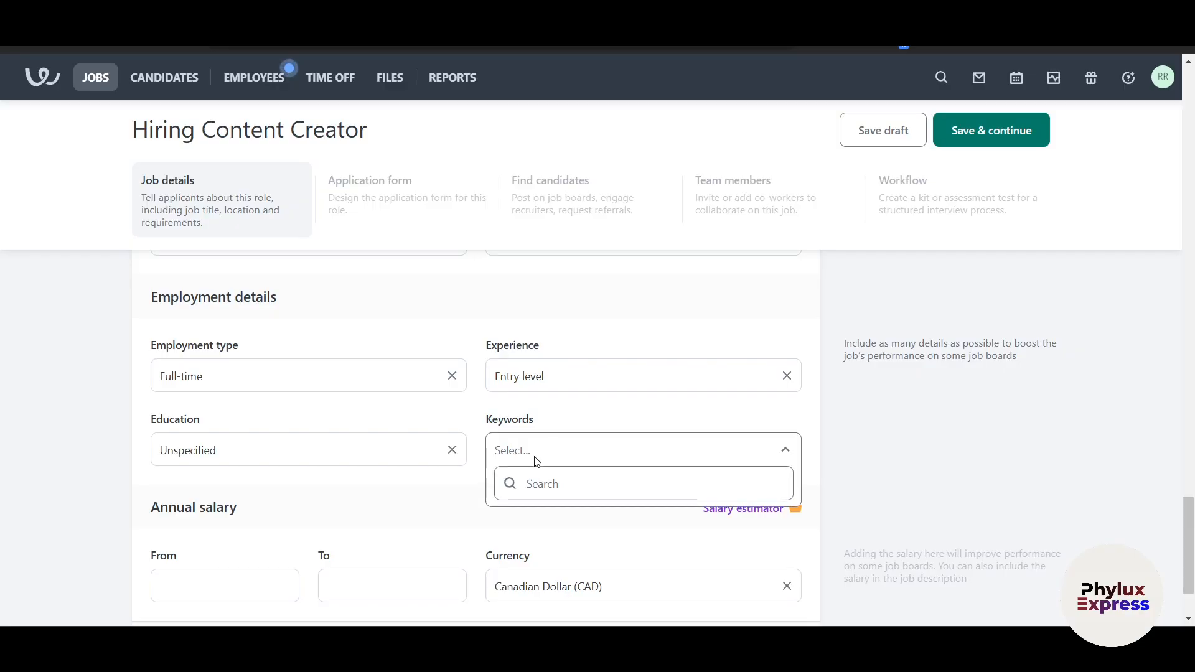
Add 'content creator' and 'marketer' as keywords on the job
text(con)
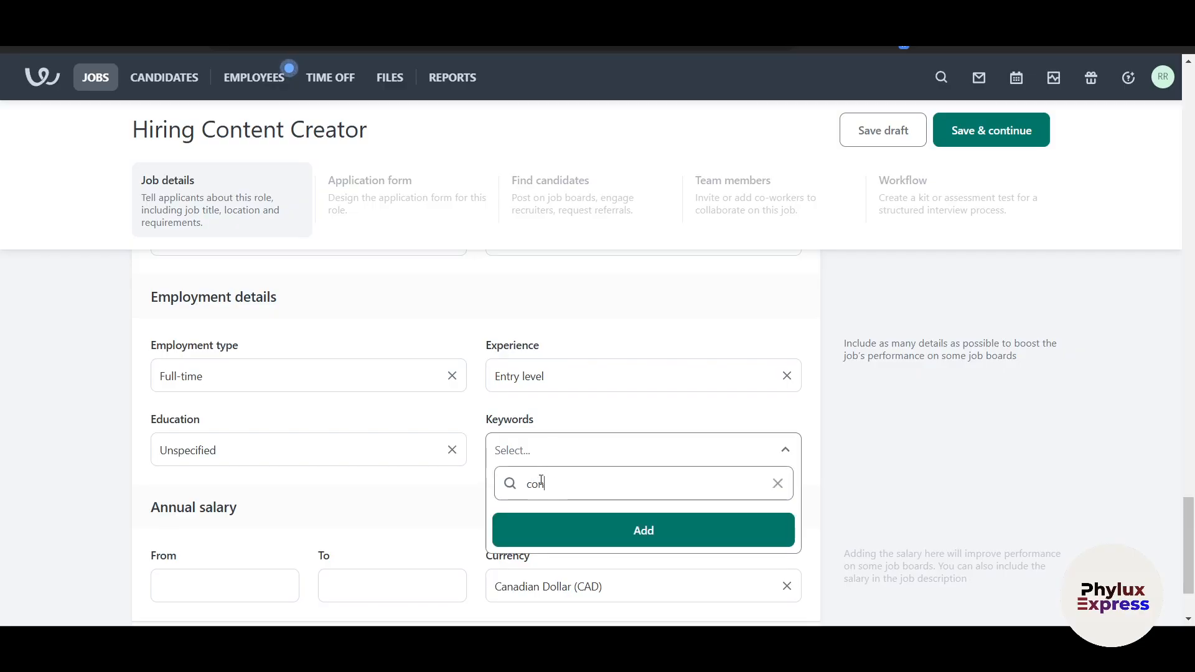
text(tent creator)
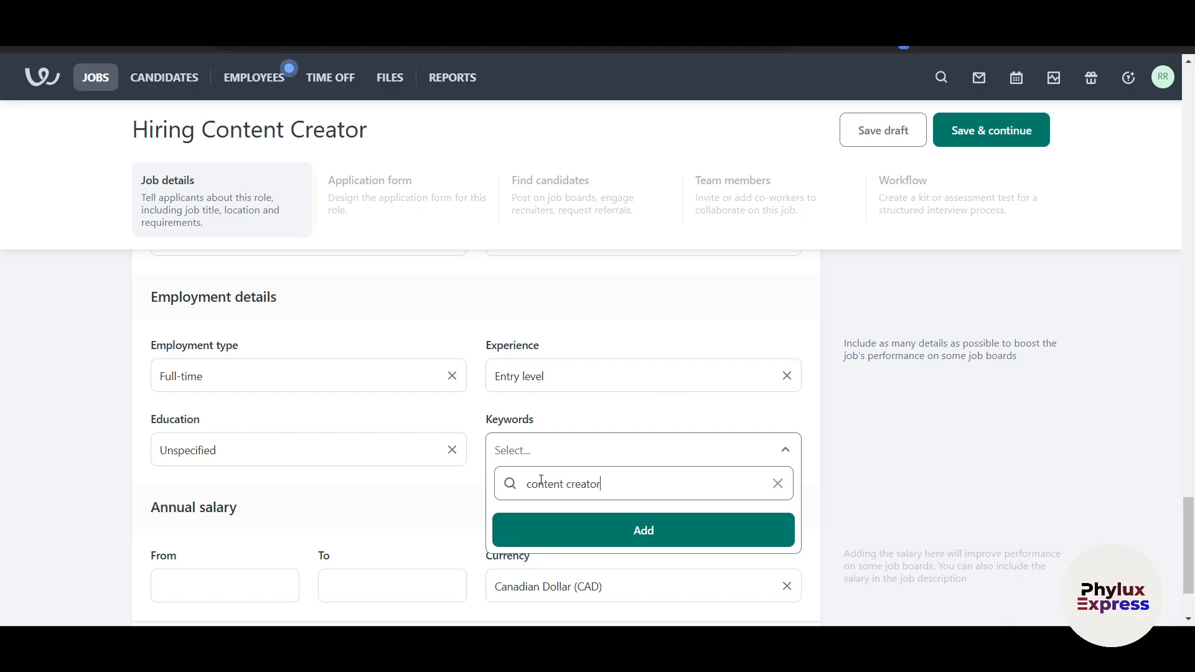
click(580, 539)
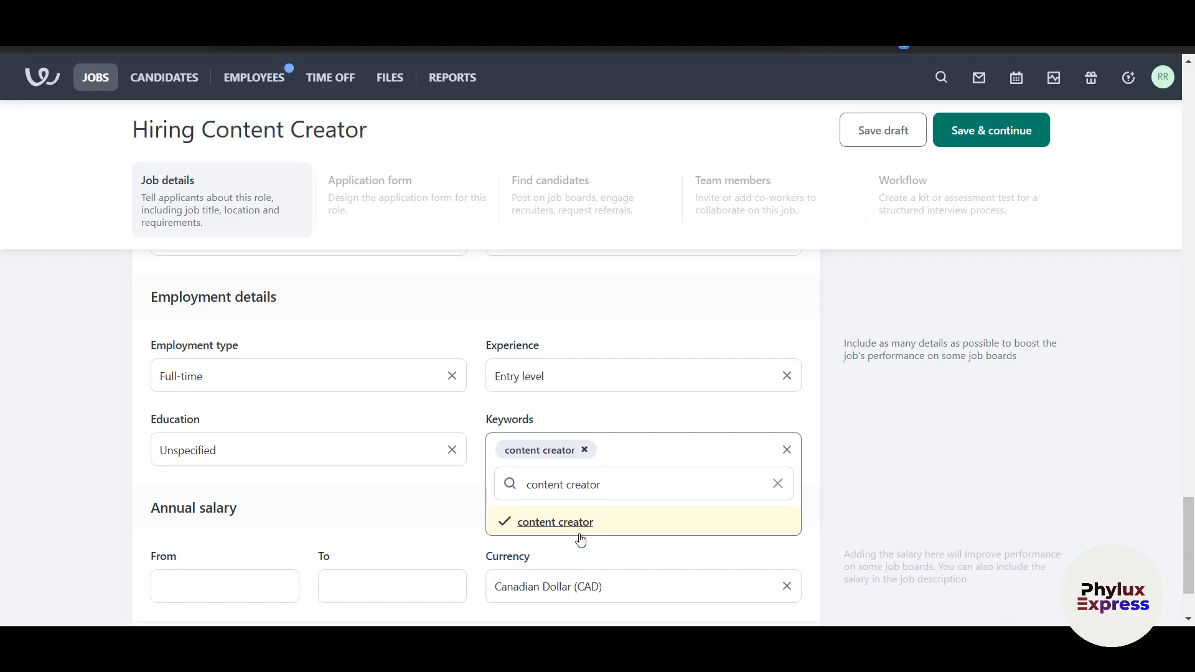
drag(617, 481, 440, 494)
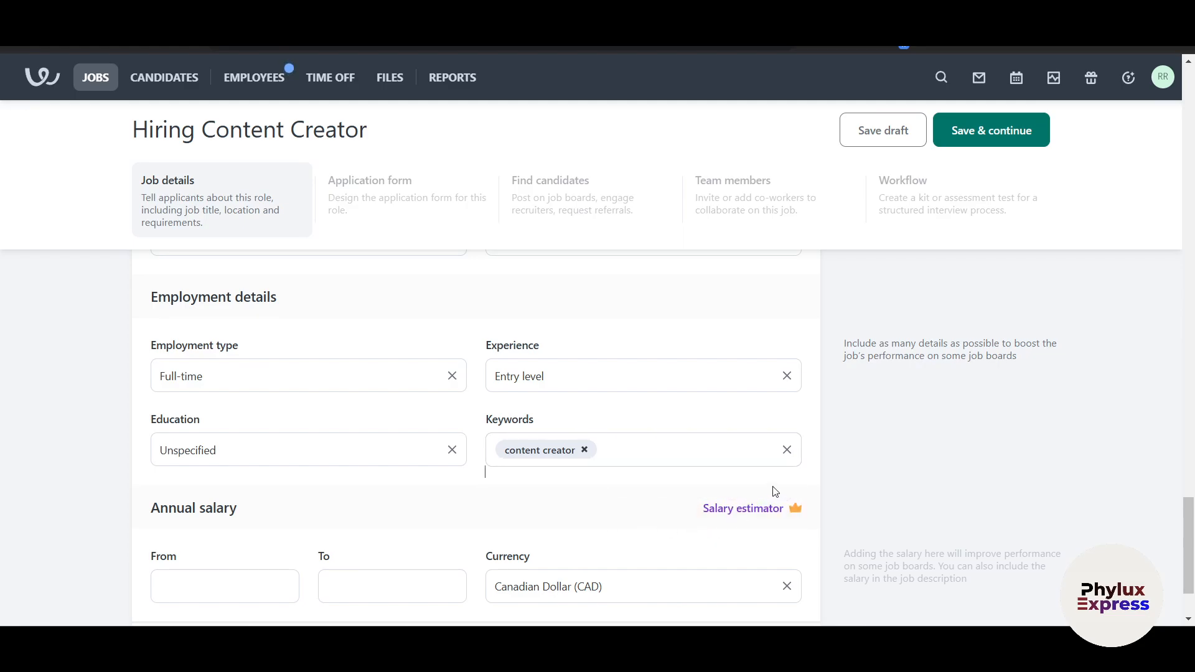
click(662, 456)
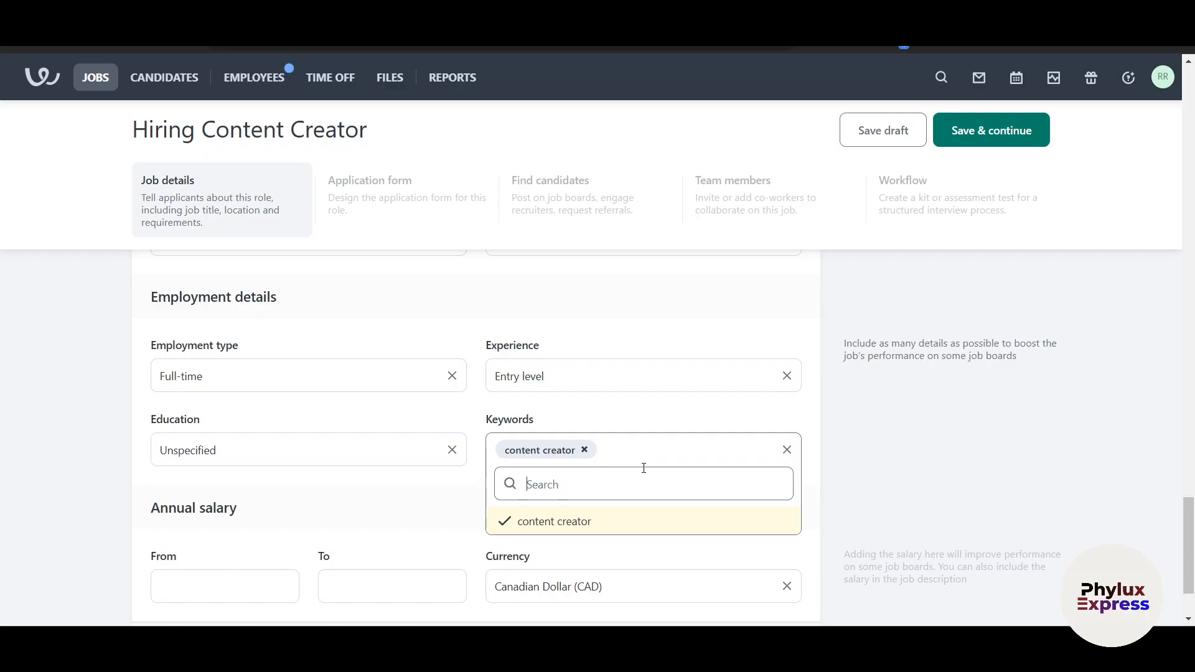
text(marketer)
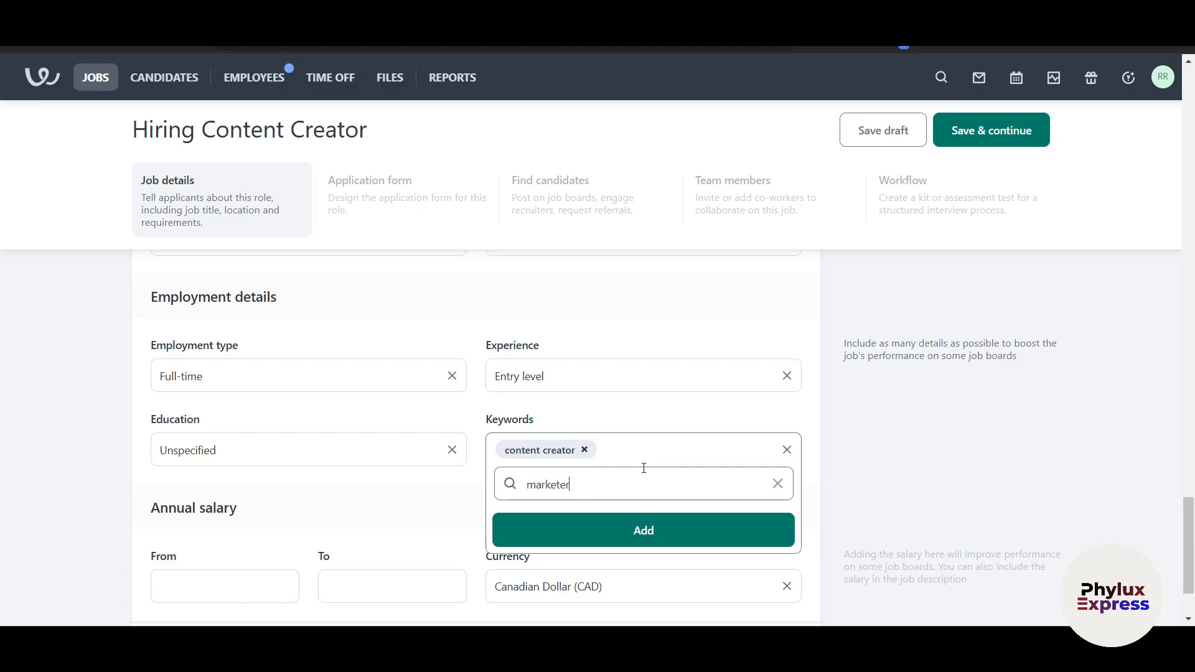
click(645, 526)
scroll(666, 498, down, 2)
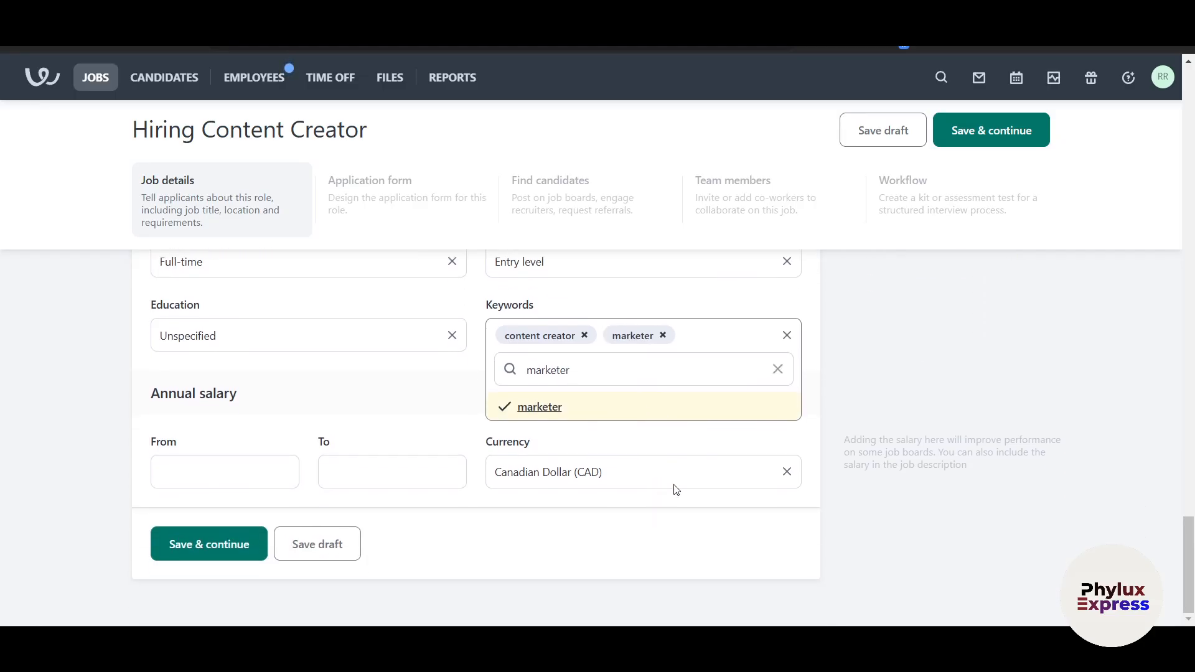
click(196, 470)
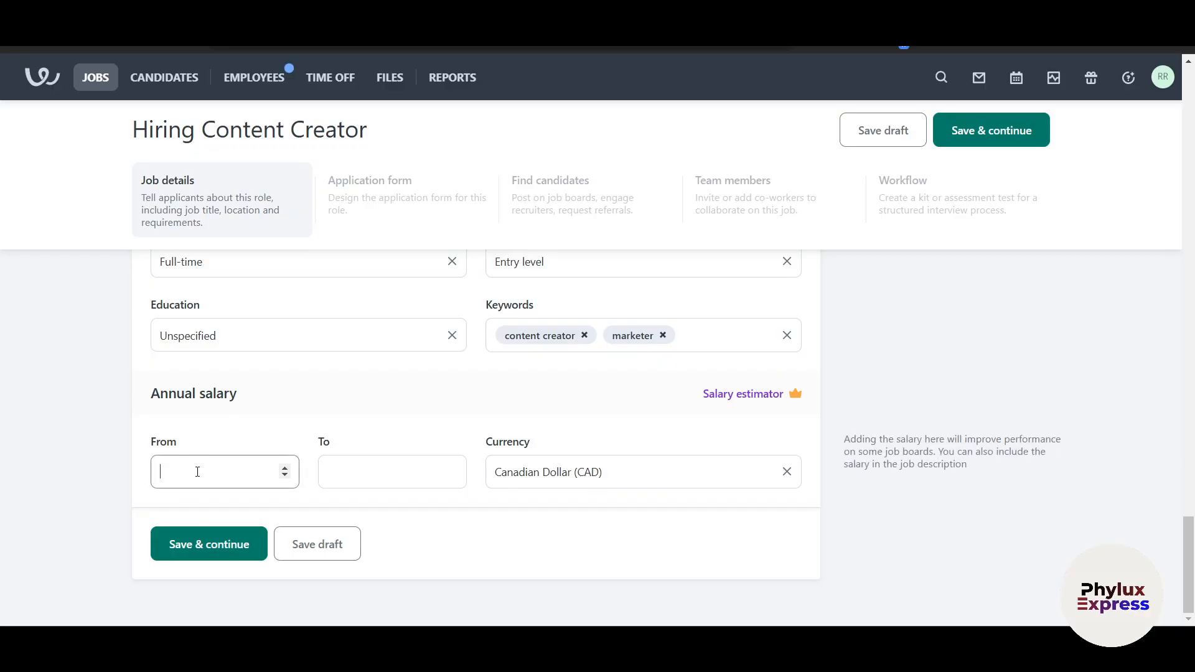
Enter an annual salary from 10000 to 30000 in USD, then save and continue
click(352, 481)
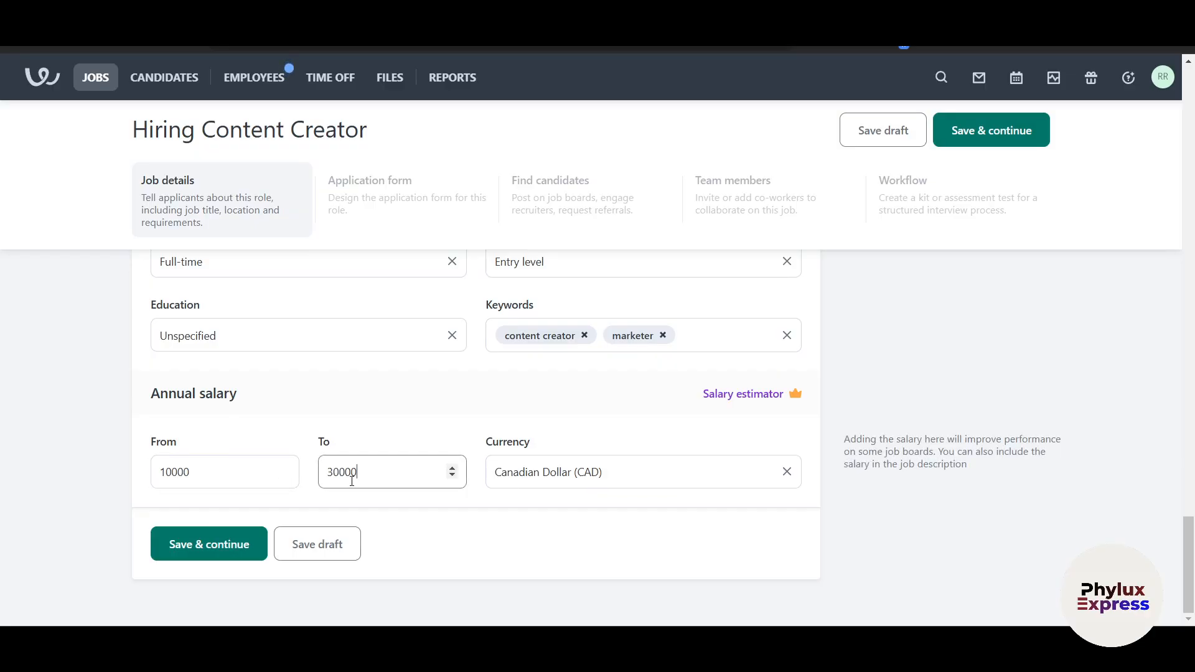
click(638, 475)
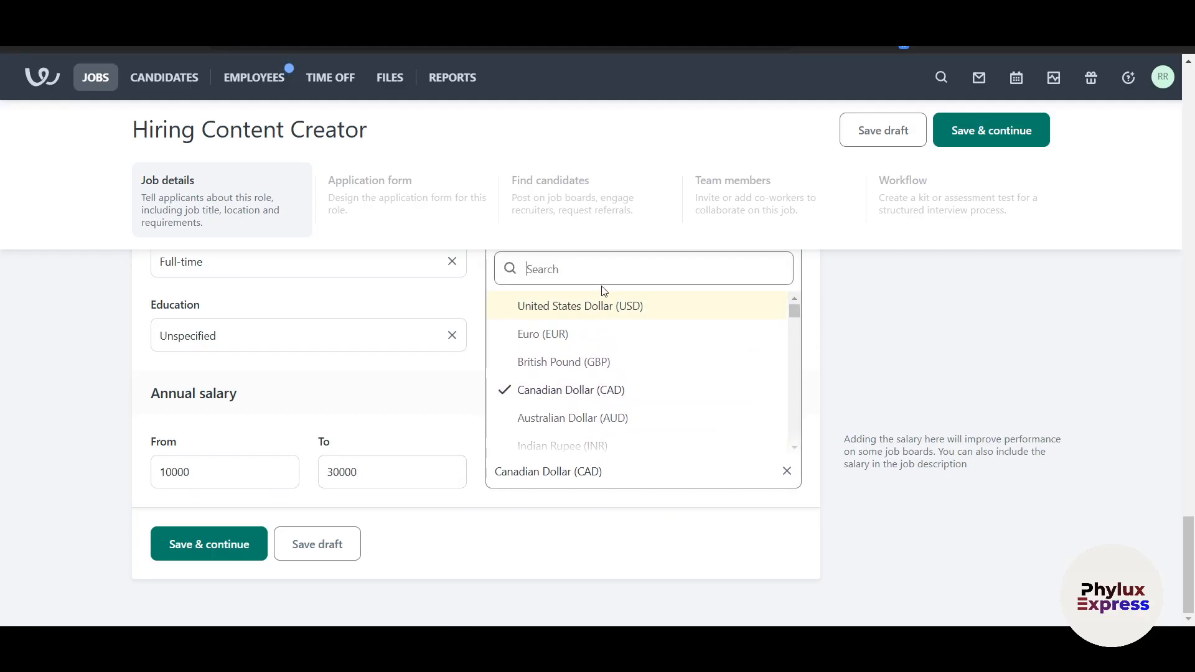
click(600, 311)
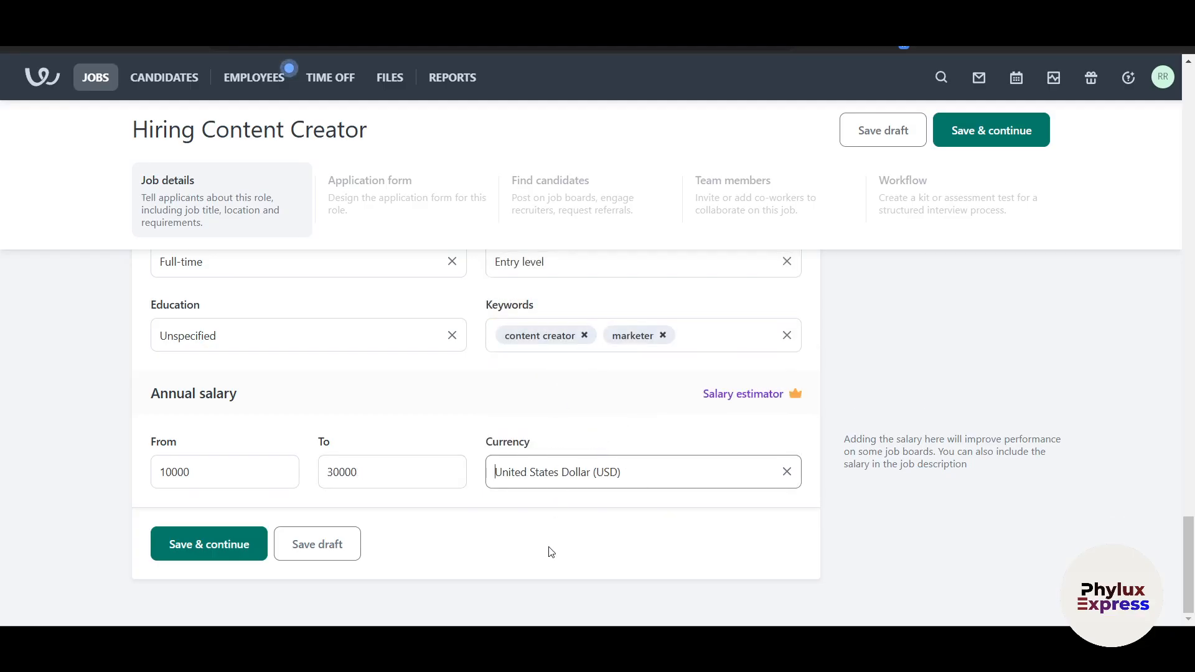
click(231, 552)
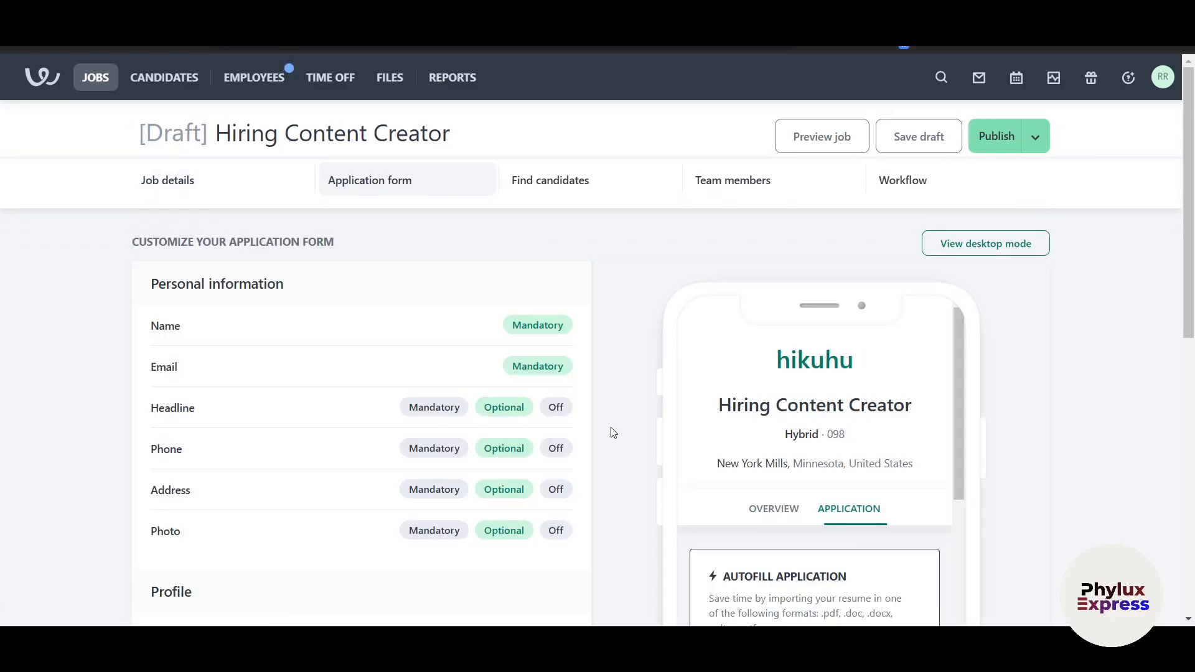
scroll(693, 453, down, 2)
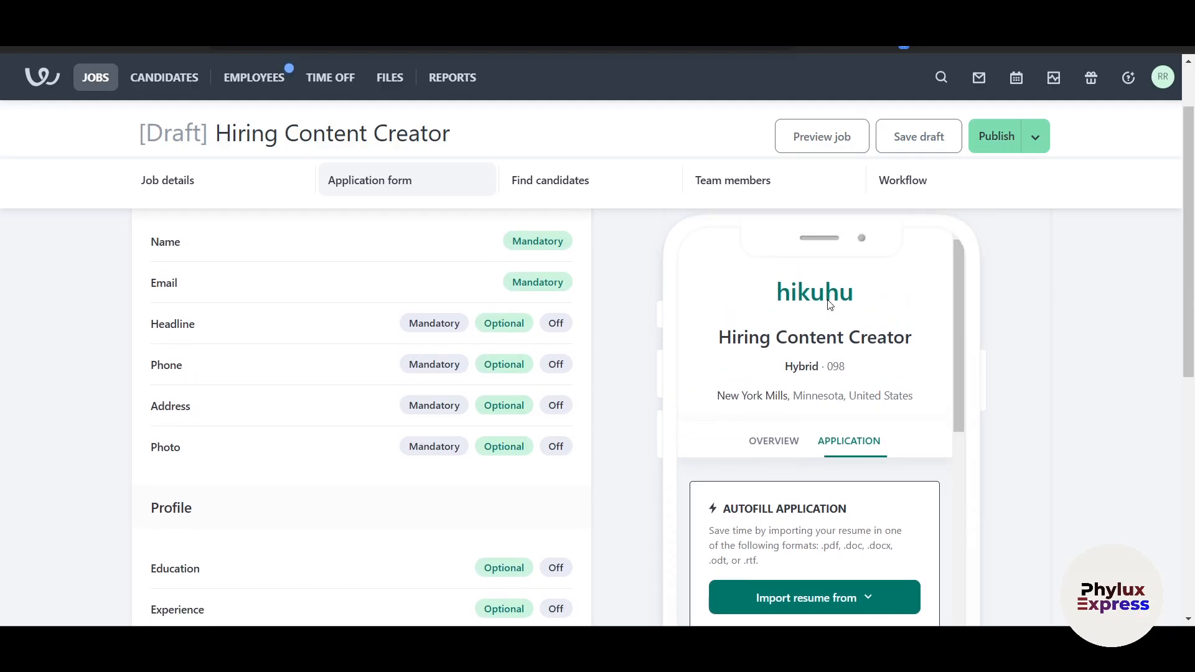
scroll(812, 351, down, 1)
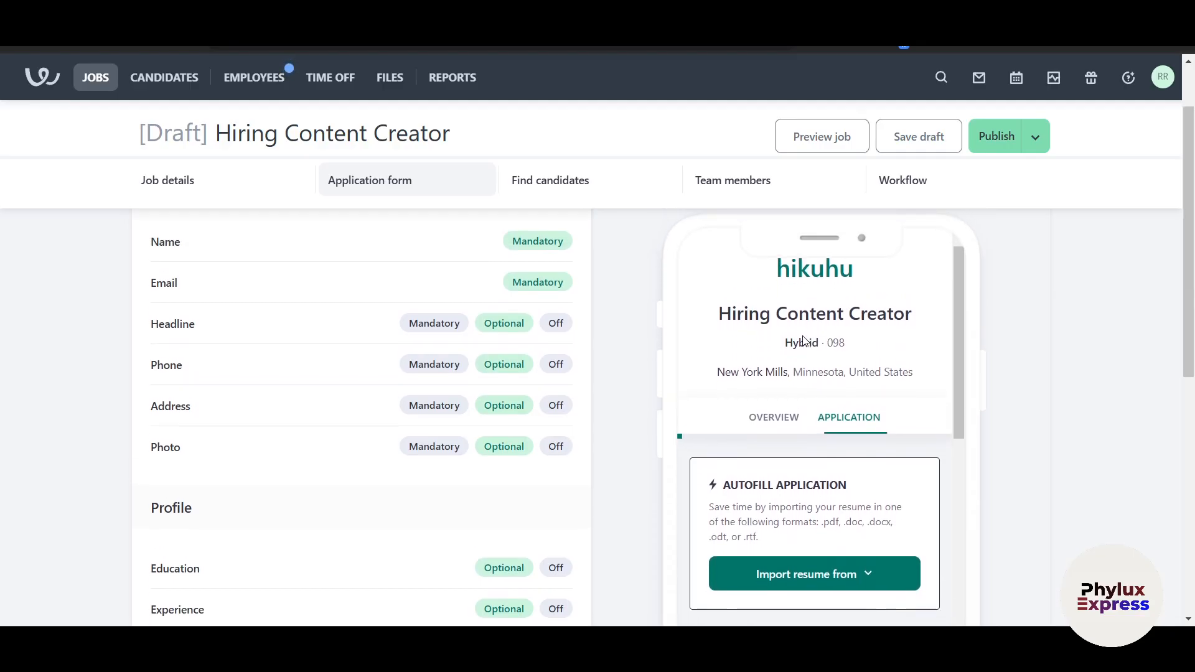
scroll(859, 331, down, 1)
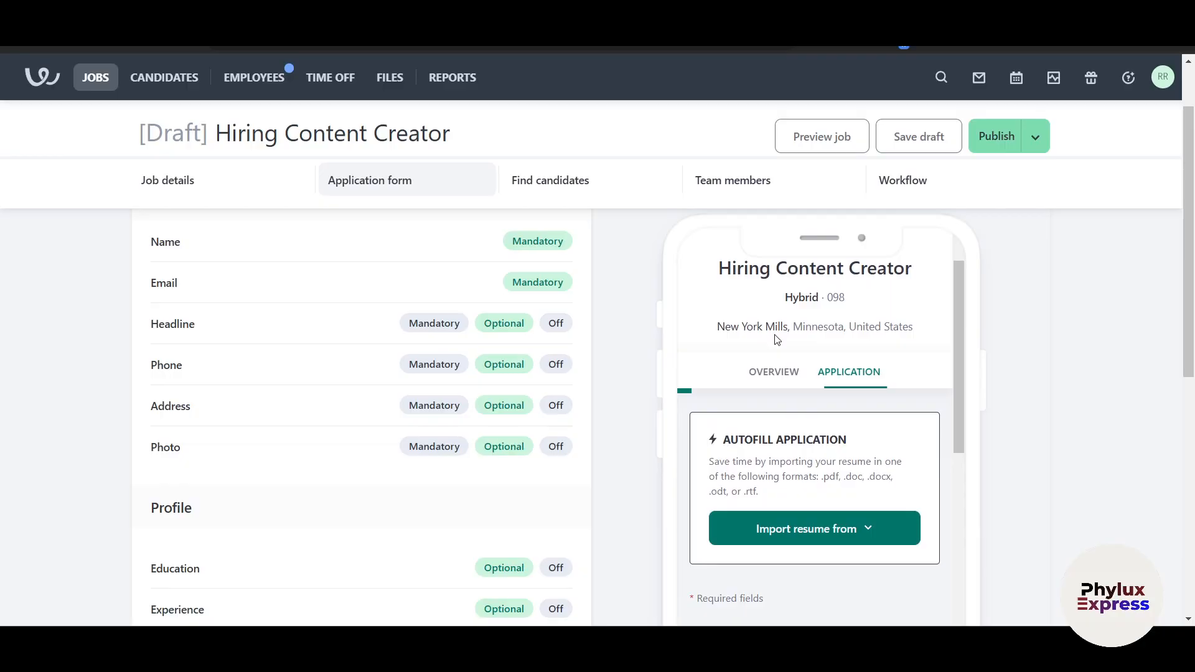
scroll(769, 344, up, 1)
scroll(753, 383, down, 1)
scroll(840, 339, down, 1)
scroll(828, 349, down, 1)
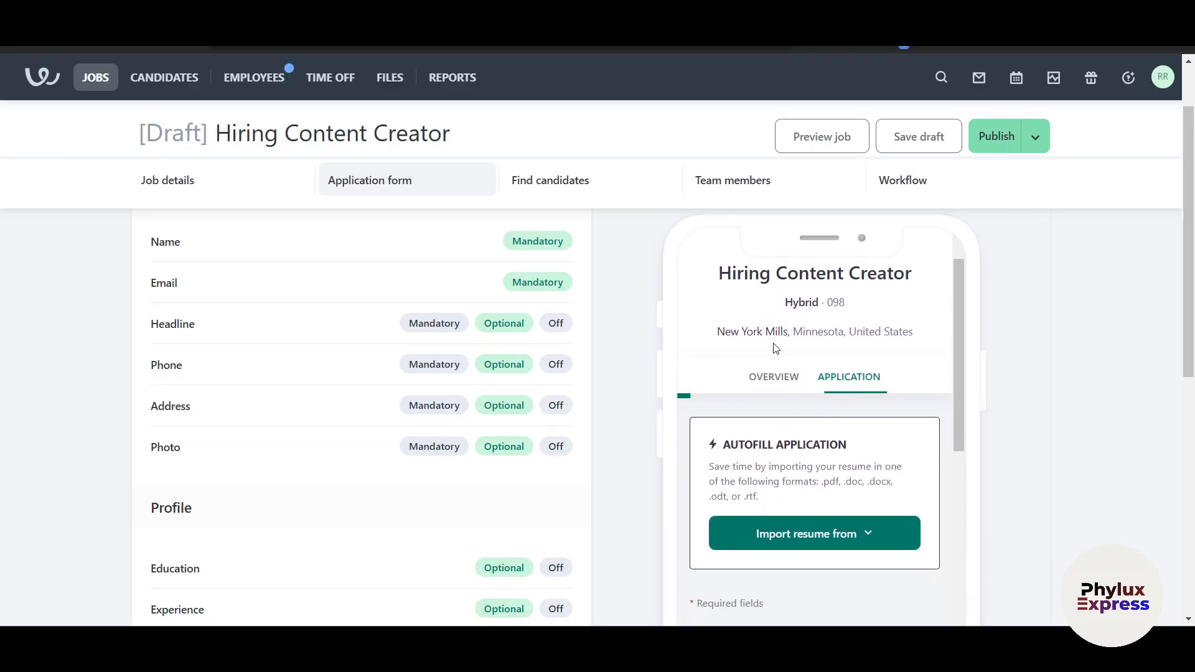
scroll(774, 345, down, 3)
scroll(793, 384, up, 1)
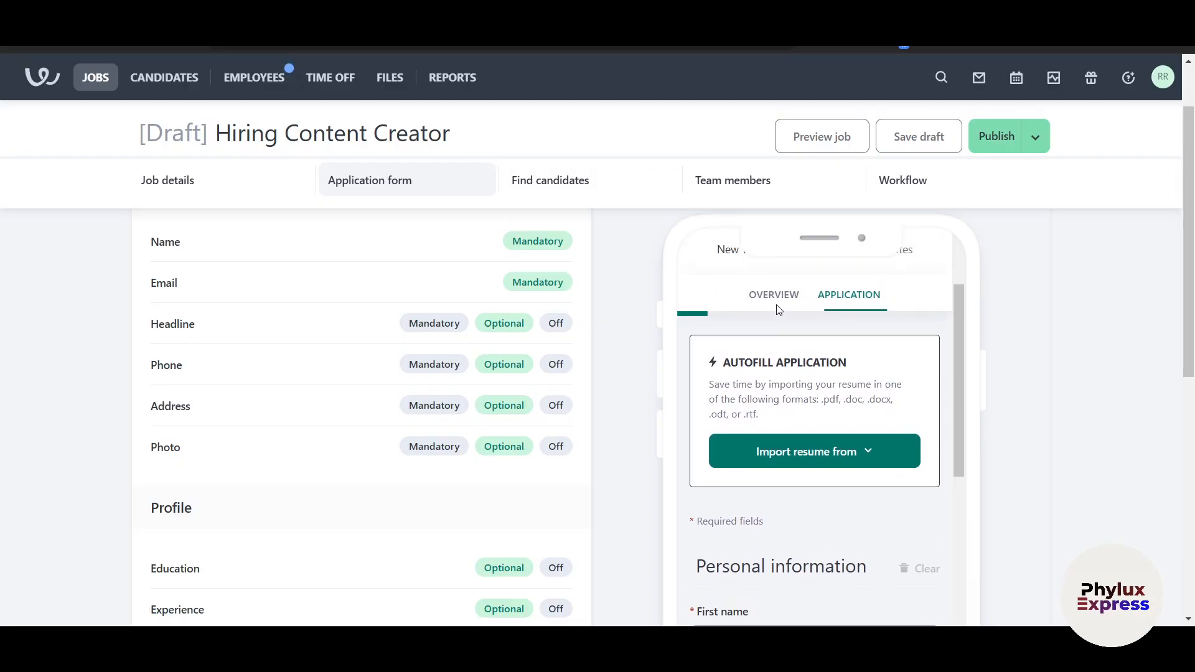
scroll(790, 373, down, 3)
scroll(760, 346, up, 1)
scroll(809, 398, down, 3)
scroll(809, 423, down, 6)
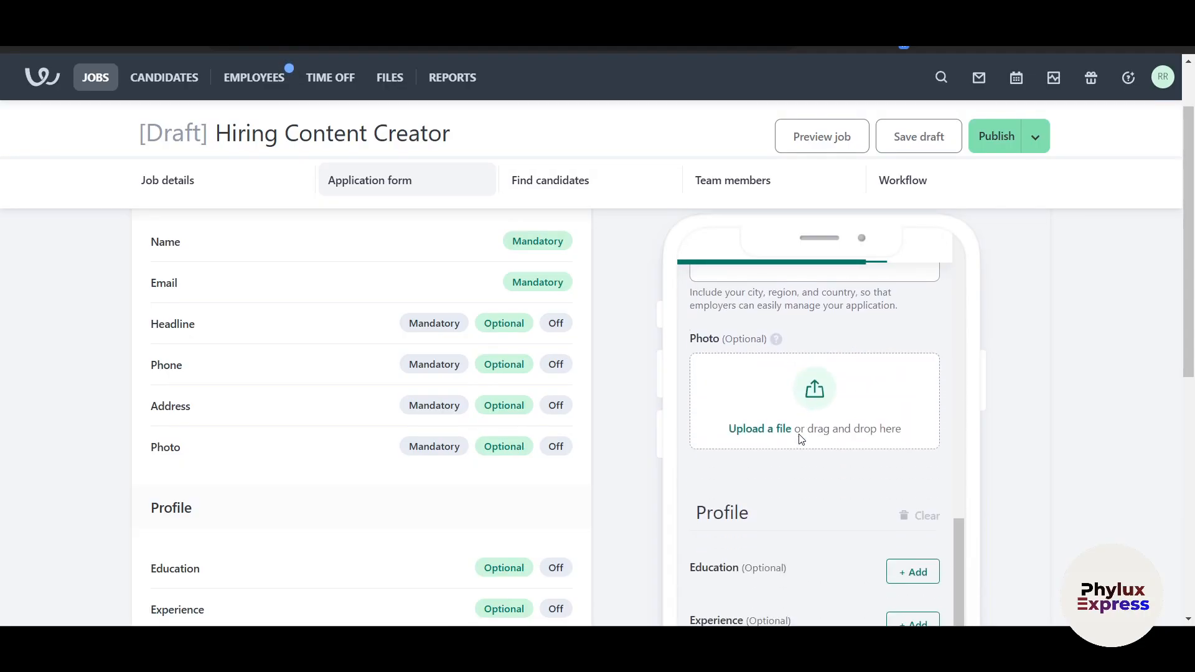
scroll(787, 436, down, 6)
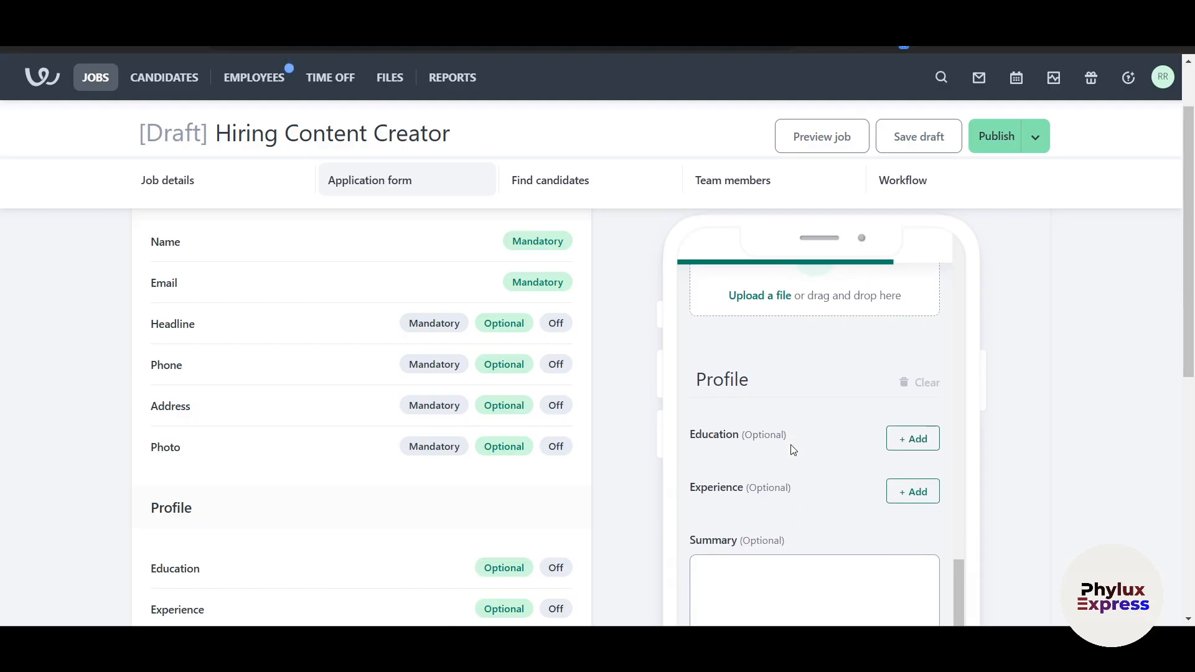
scroll(802, 479, down, 7)
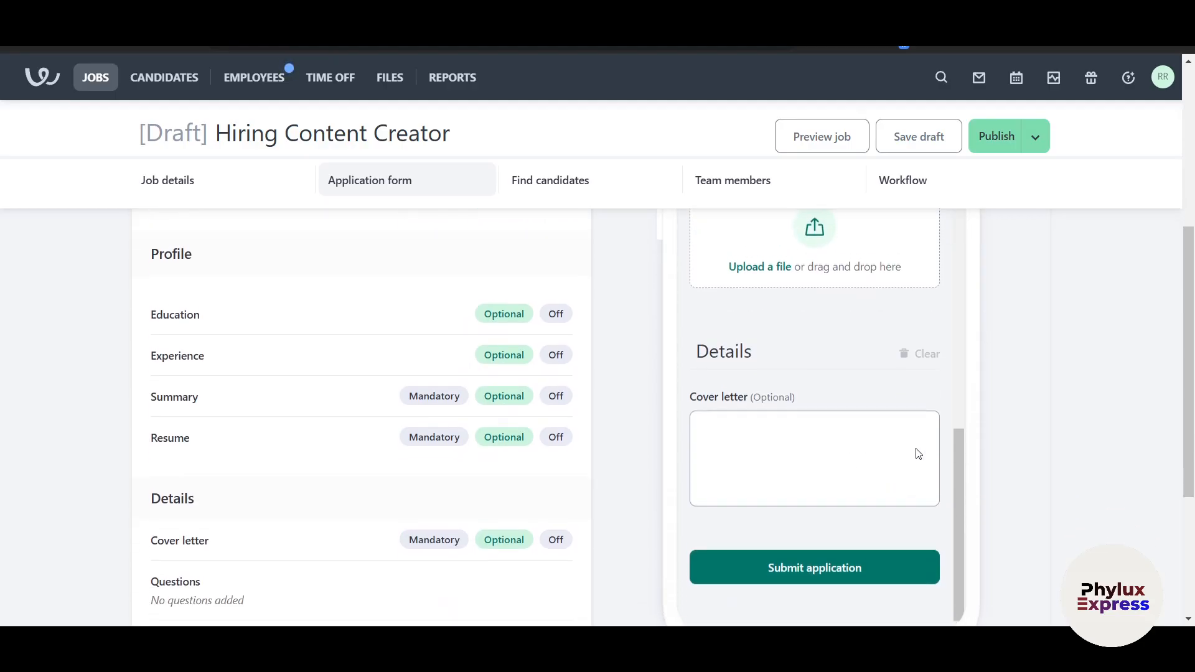
scroll(784, 399, up, 3)
scroll(774, 412, up, 3)
scroll(213, 440, up, 5)
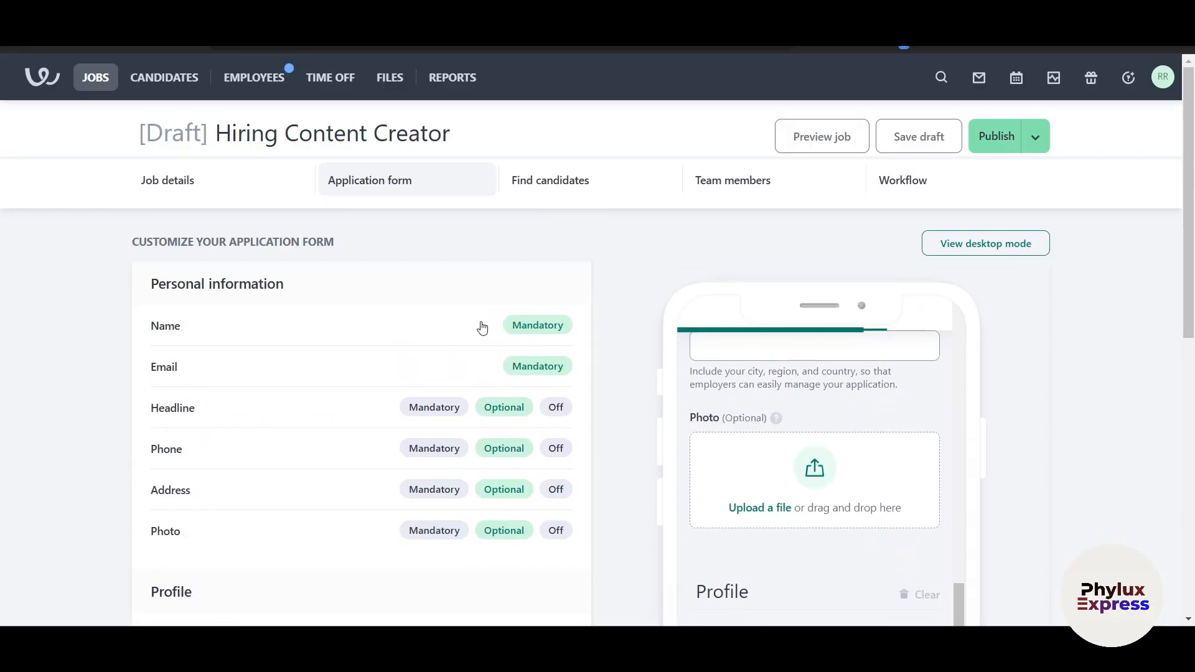
scroll(811, 472, down, 4)
scroll(819, 464, up, 8)
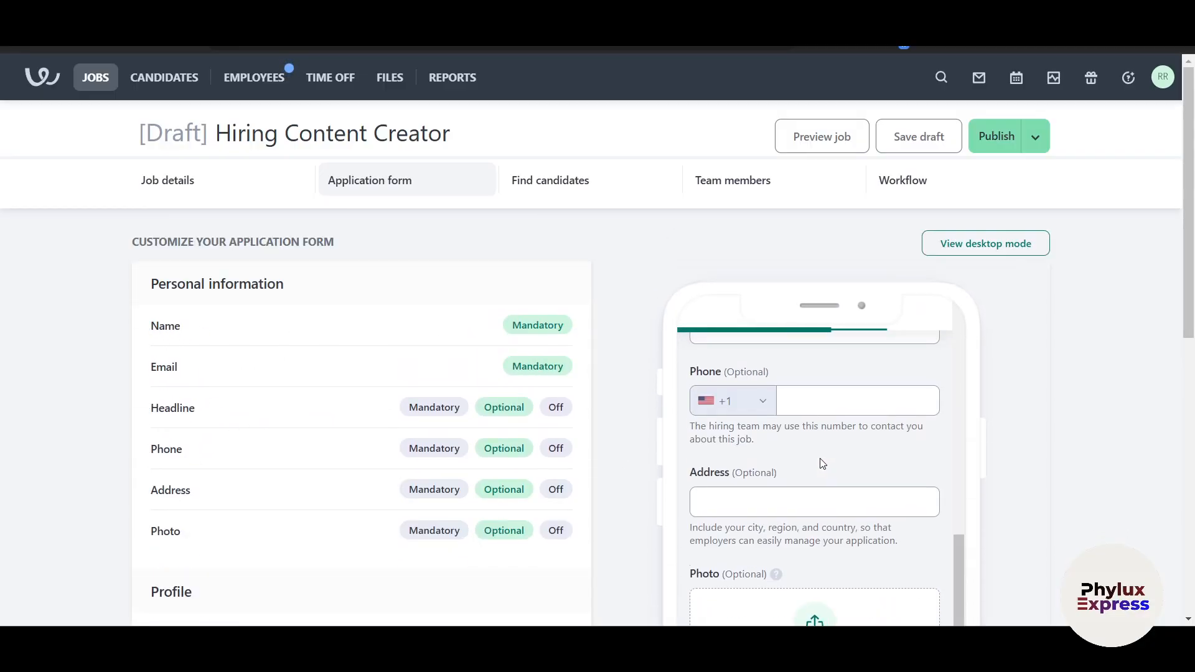
scroll(822, 462, up, 5)
scroll(827, 461, down, 5)
scroll(1018, 416, down, 2)
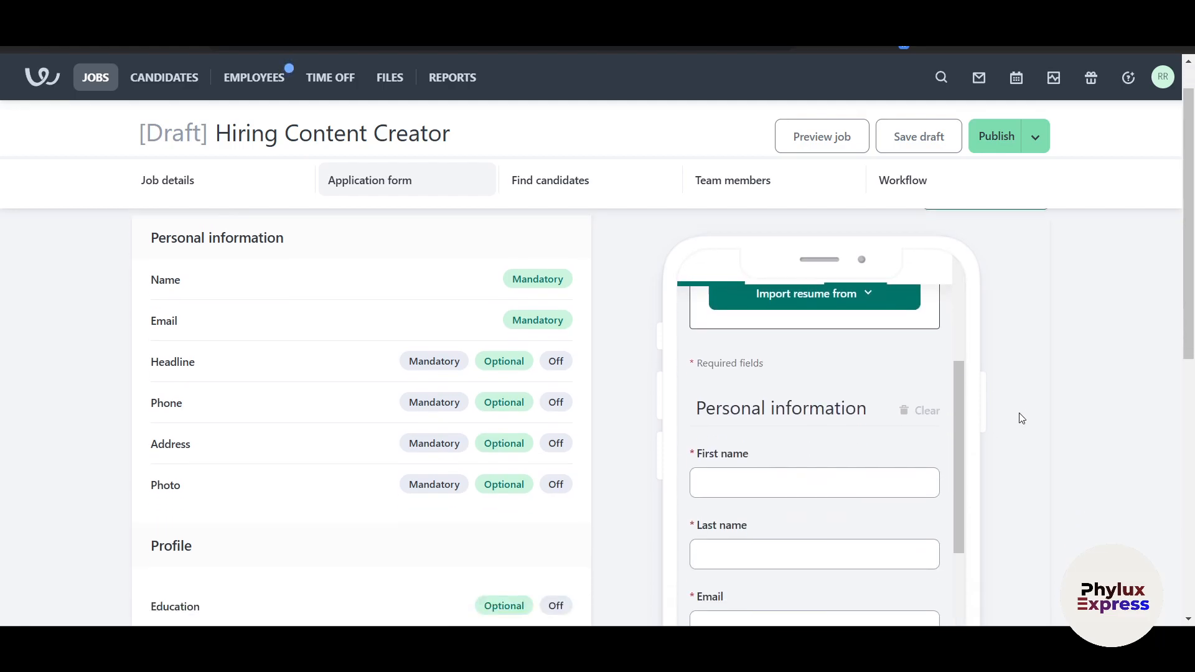
scroll(355, 379, up, 3)
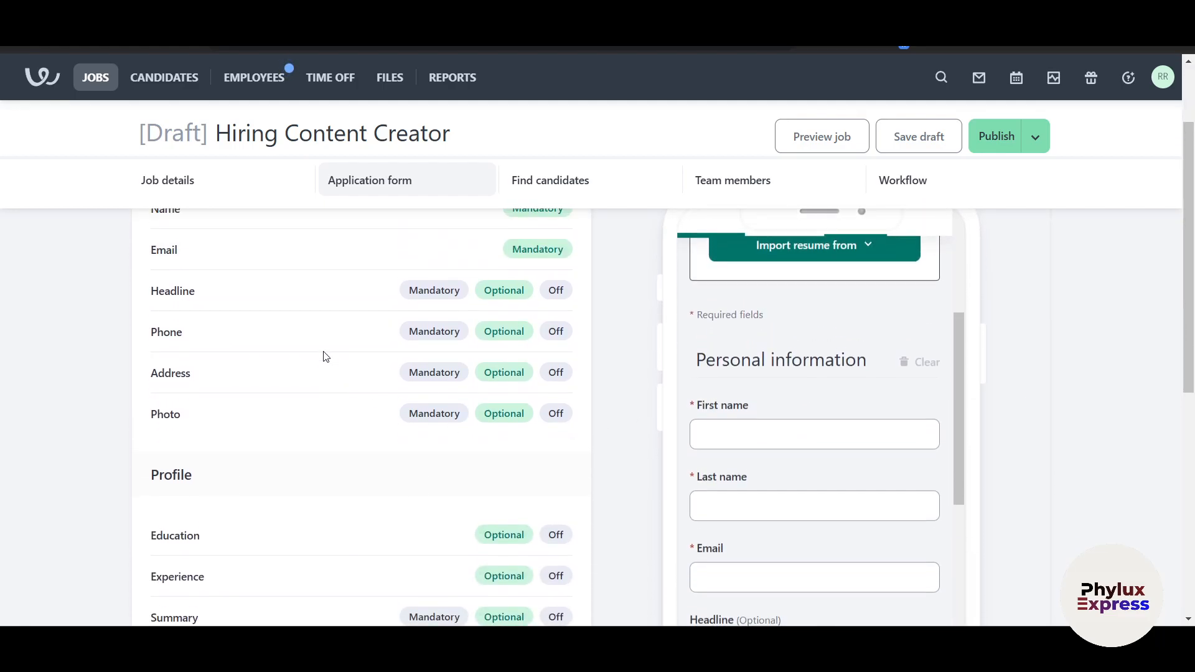
scroll(720, 473, down, 1)
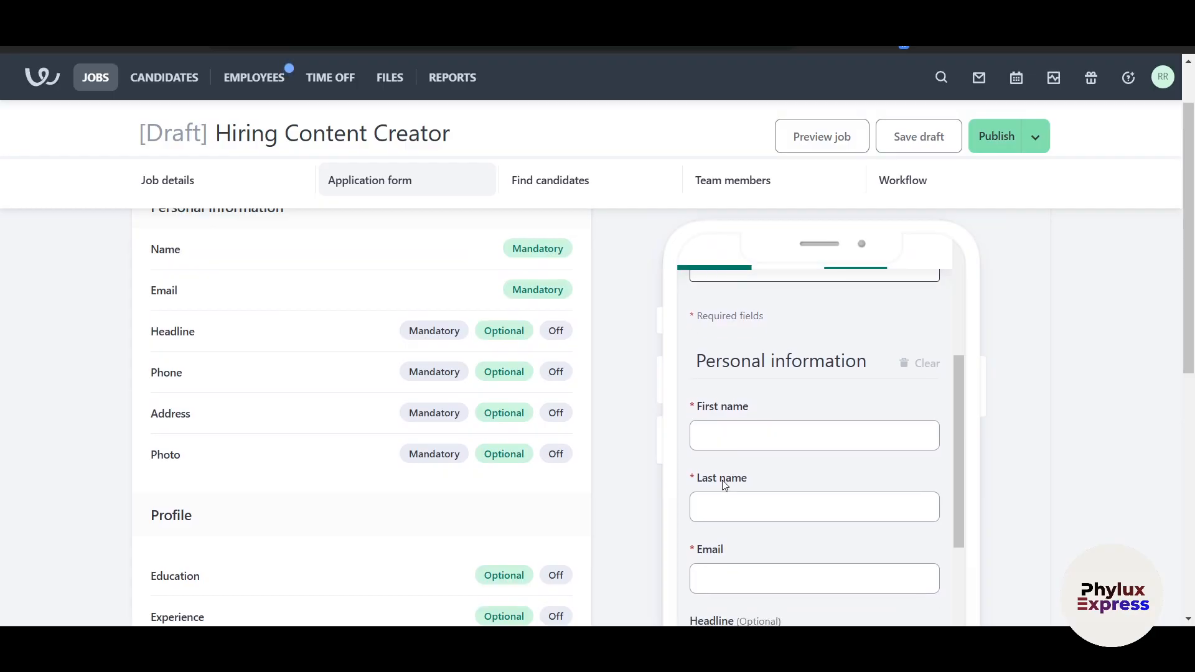
scroll(721, 480, down, 2)
scroll(728, 480, down, 1)
scroll(344, 505, up, 1)
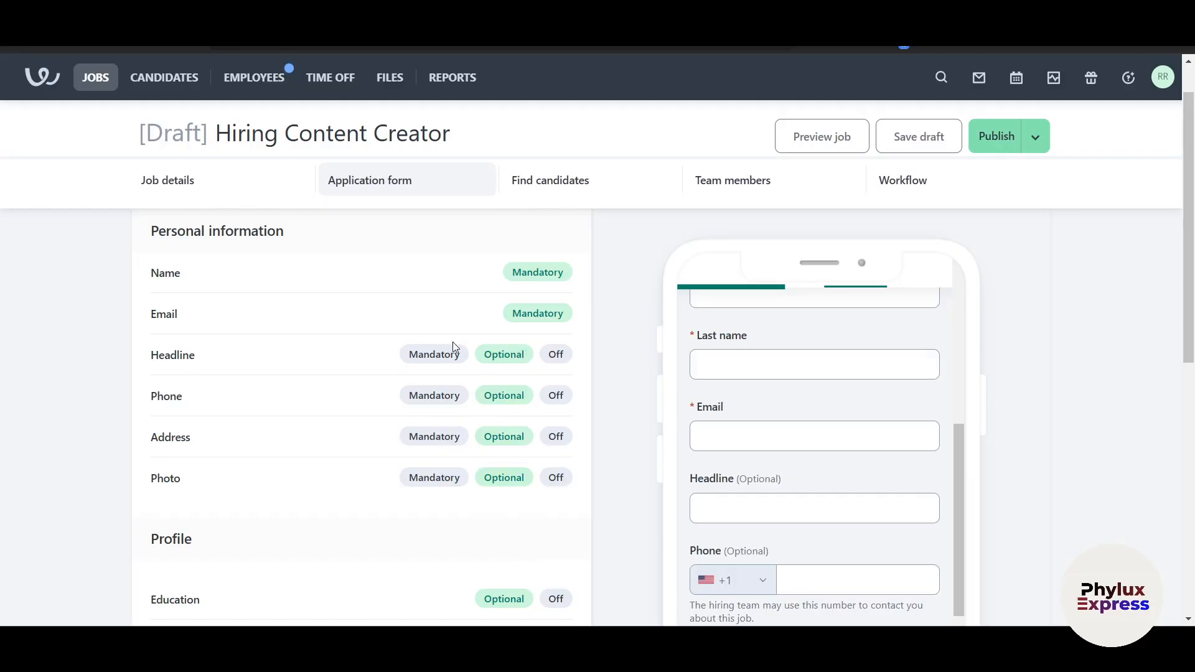
Mark Headline, Phone, Address and Photo as Mandatory in Personal information
click(437, 359)
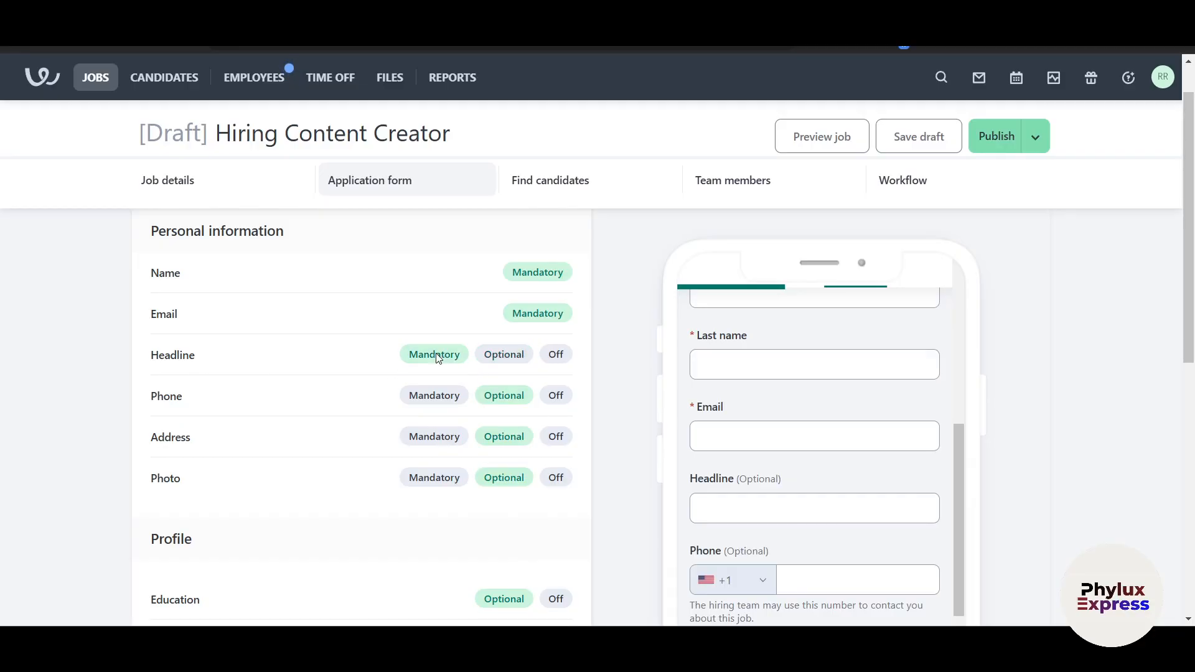
click(446, 401)
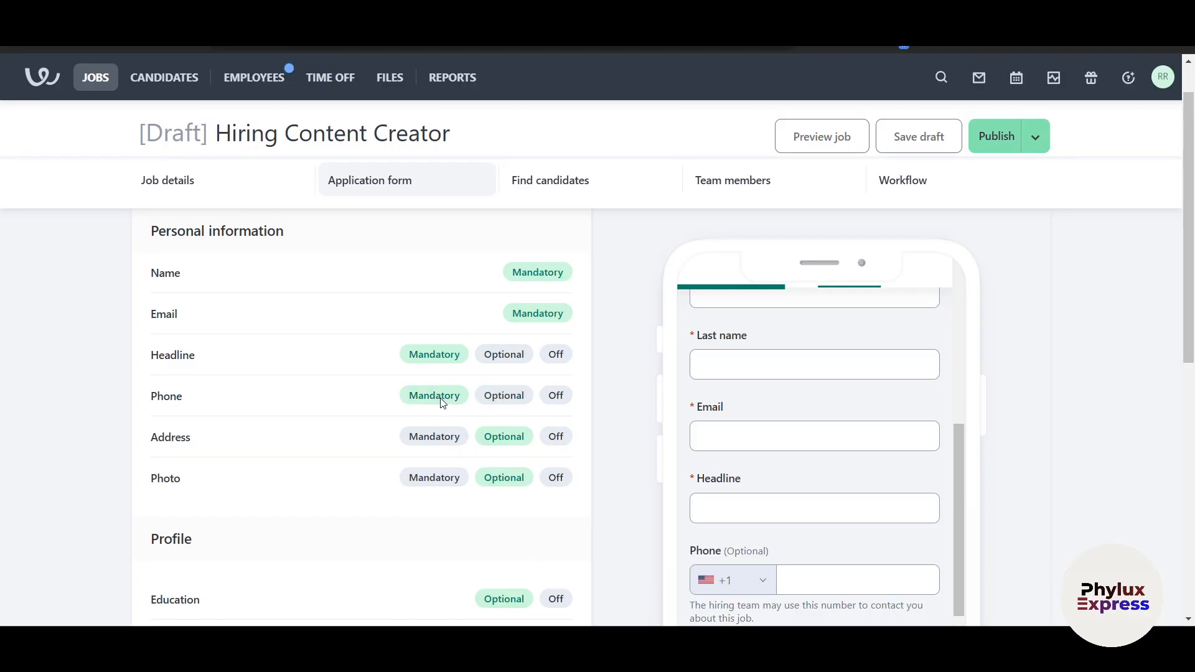
click(440, 437)
click(440, 477)
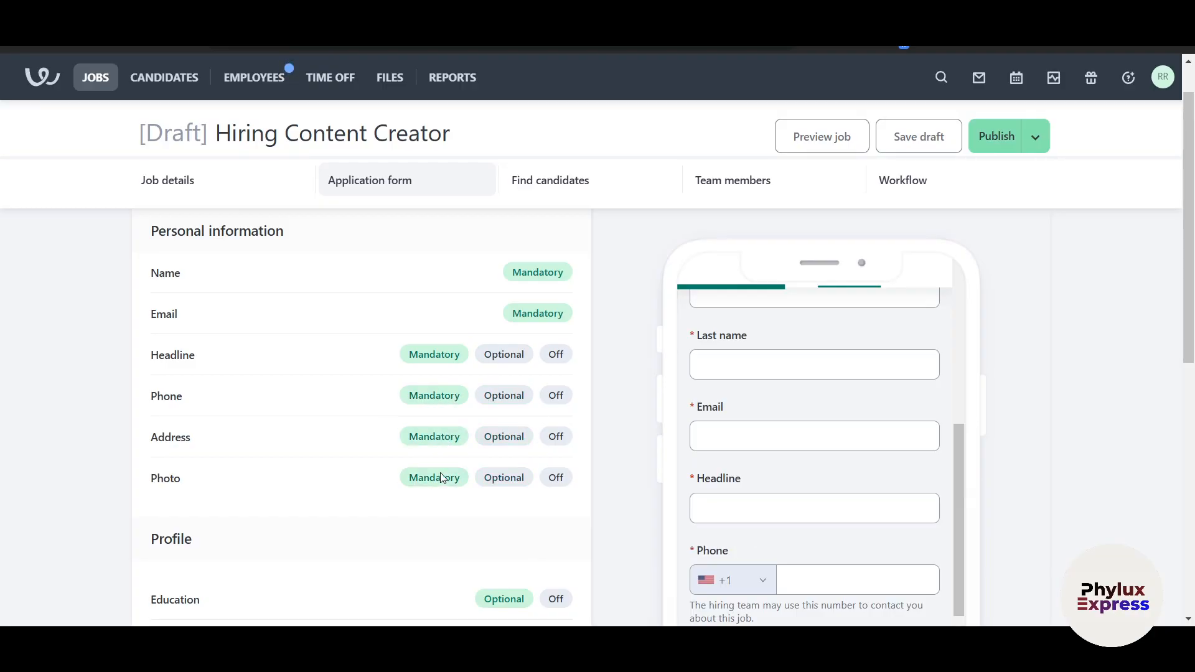
scroll(473, 430, down, 1)
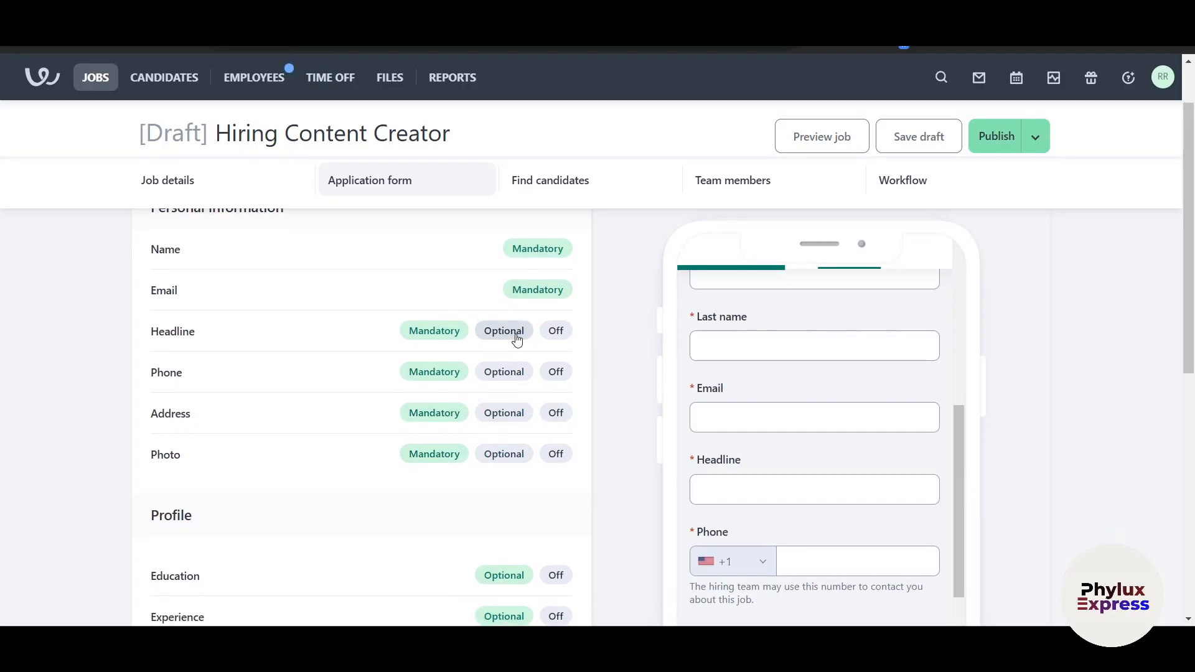
scroll(758, 462, down, 1)
scroll(756, 461, down, 8)
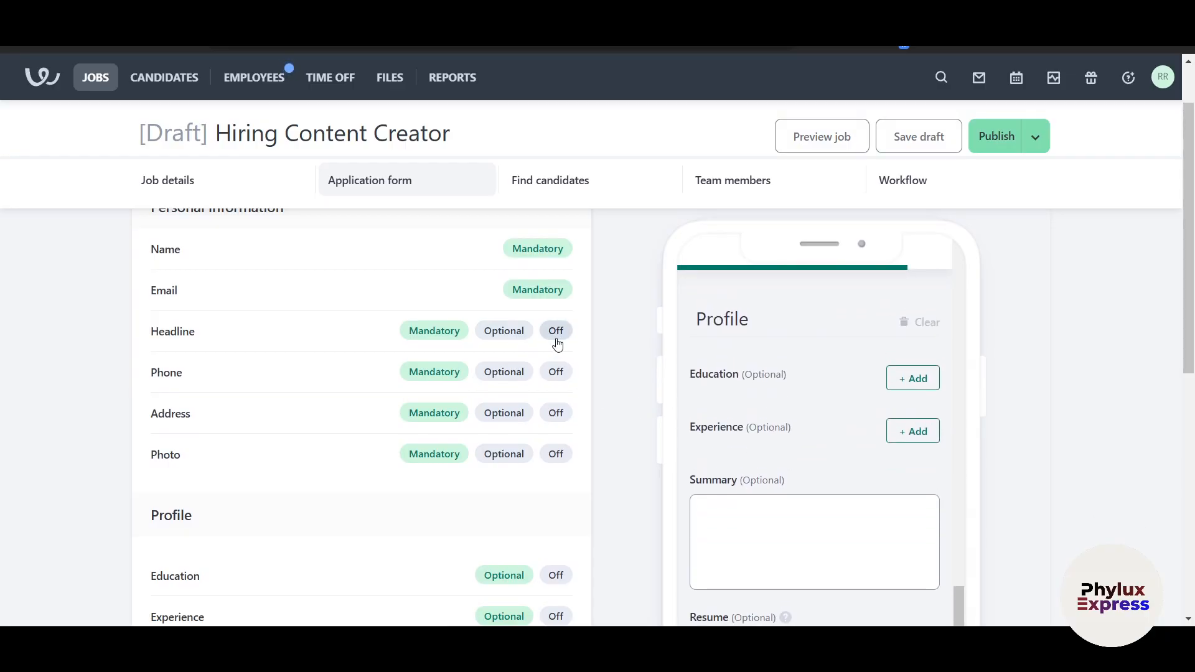
scroll(874, 418, up, 9)
scroll(863, 429, down, 2)
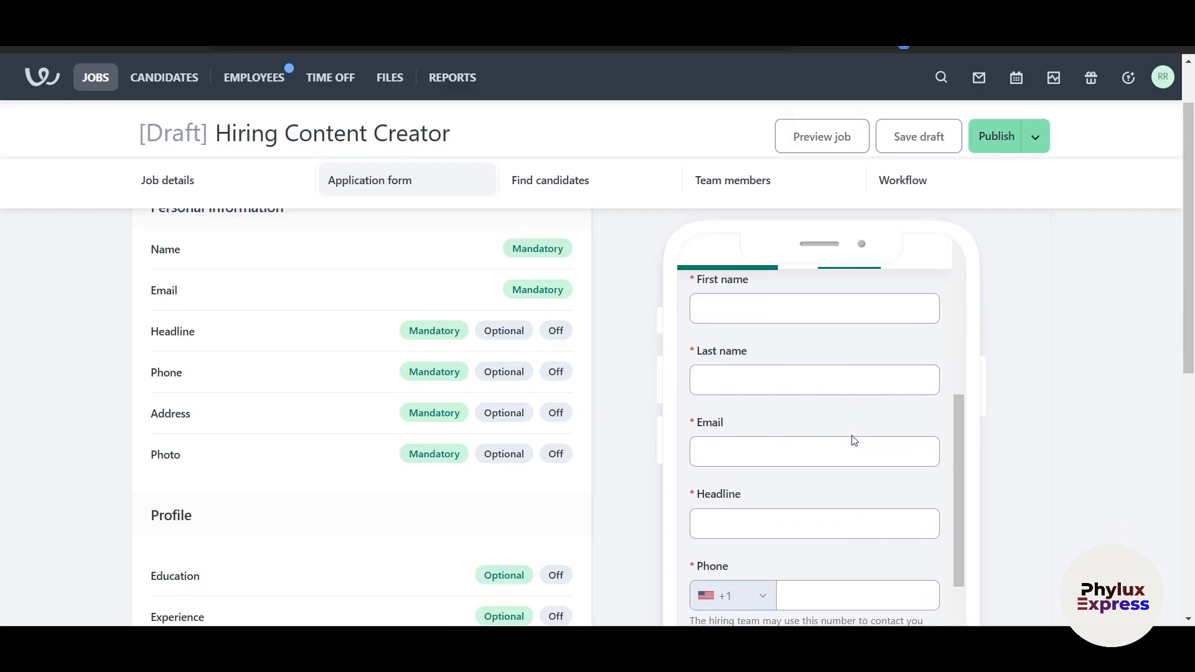
Switch Headline to Off, then back to Mandatory
click(556, 330)
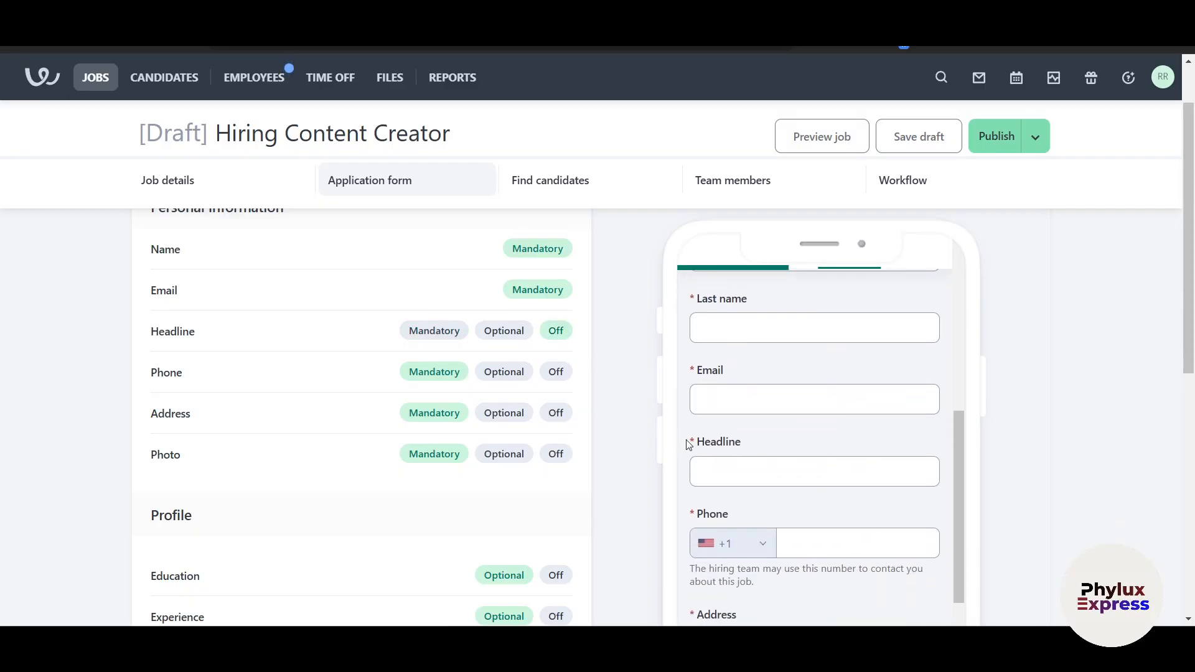
click(445, 332)
scroll(763, 469, down, 4)
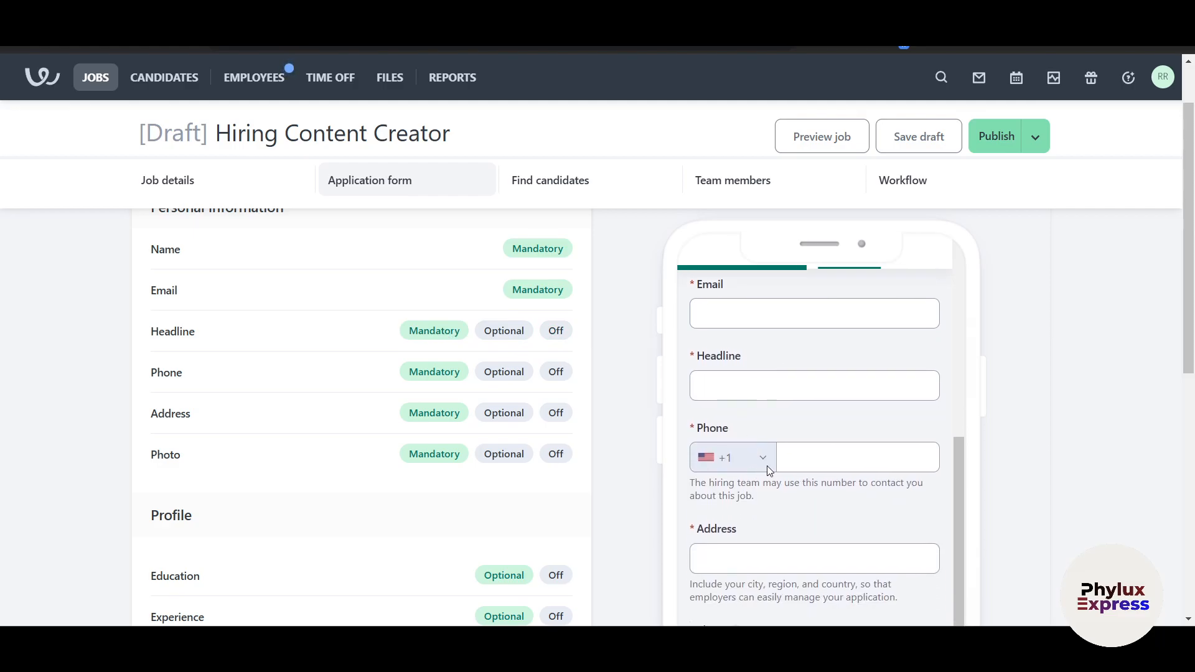
scroll(499, 483, down, 3)
scroll(466, 334, down, 5)
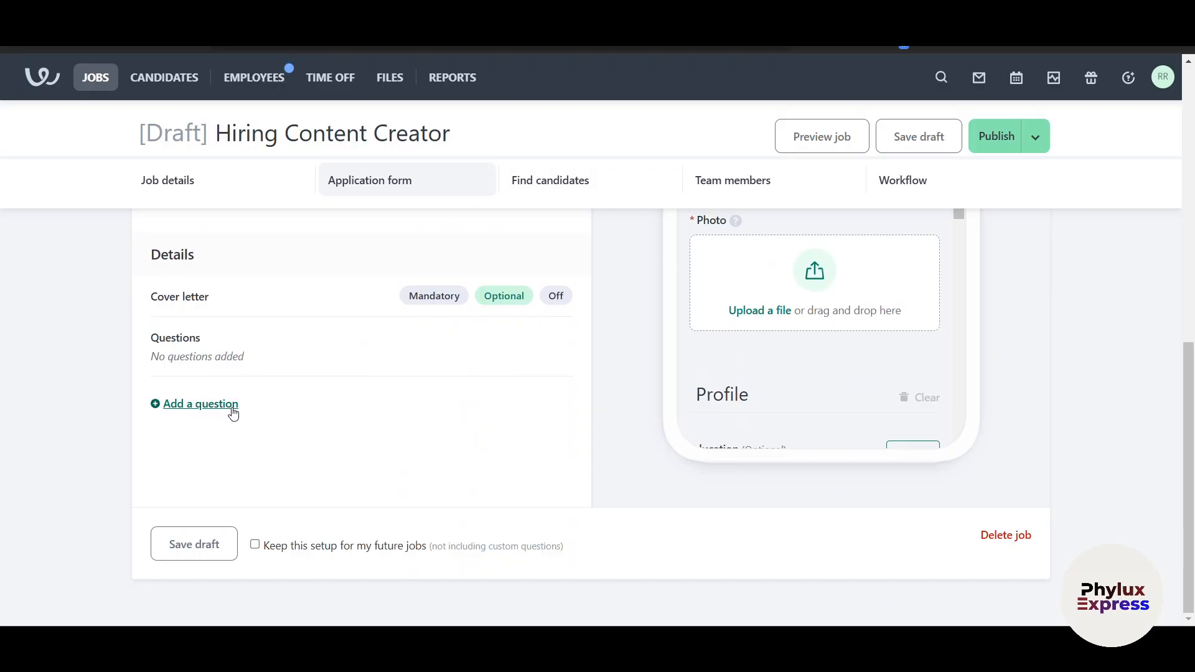
Tick 'Keep this setup for my future jobs' at the bottom of the application form
scroll(815, 408, down, 5)
scroll(170, 355, up, 4)
scroll(210, 458, down, 4)
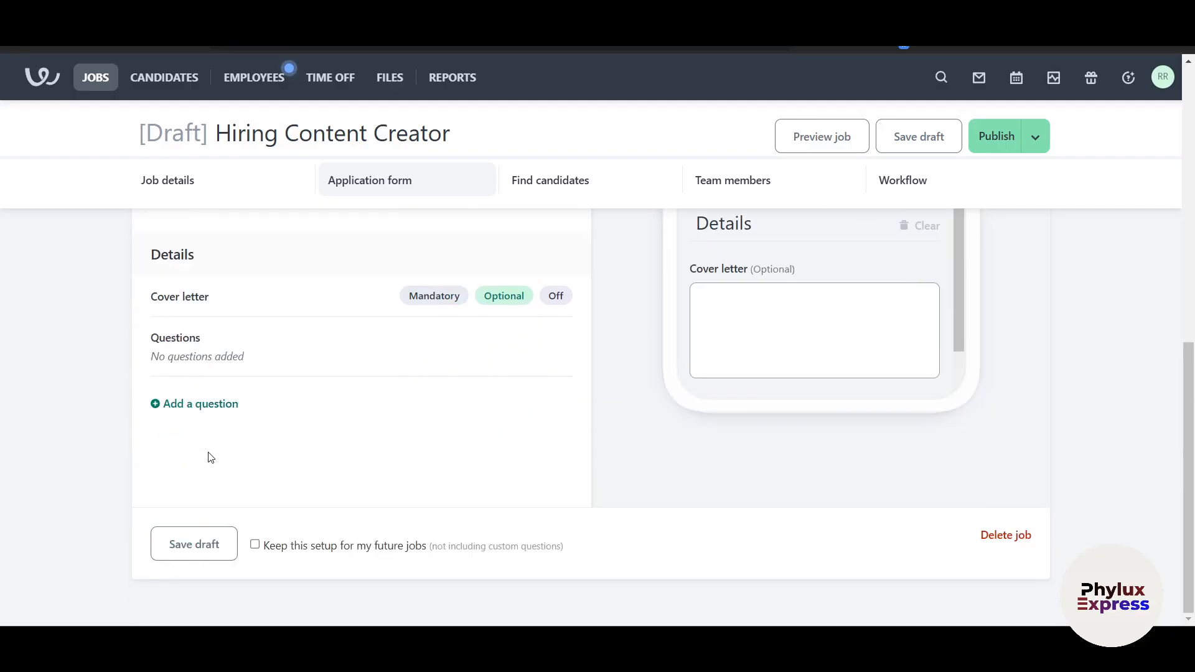
click(254, 546)
scroll(310, 389, up, 10)
scroll(366, 425, down, 3)
scroll(357, 431, down, 6)
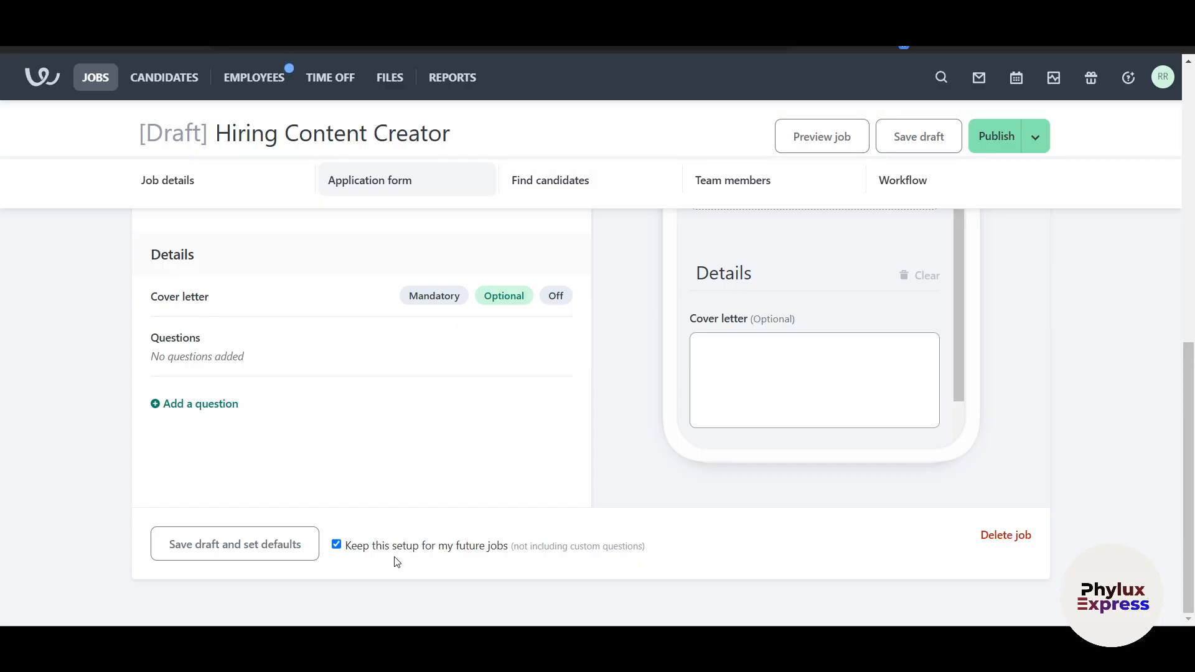
scroll(1034, 349, up, 10)
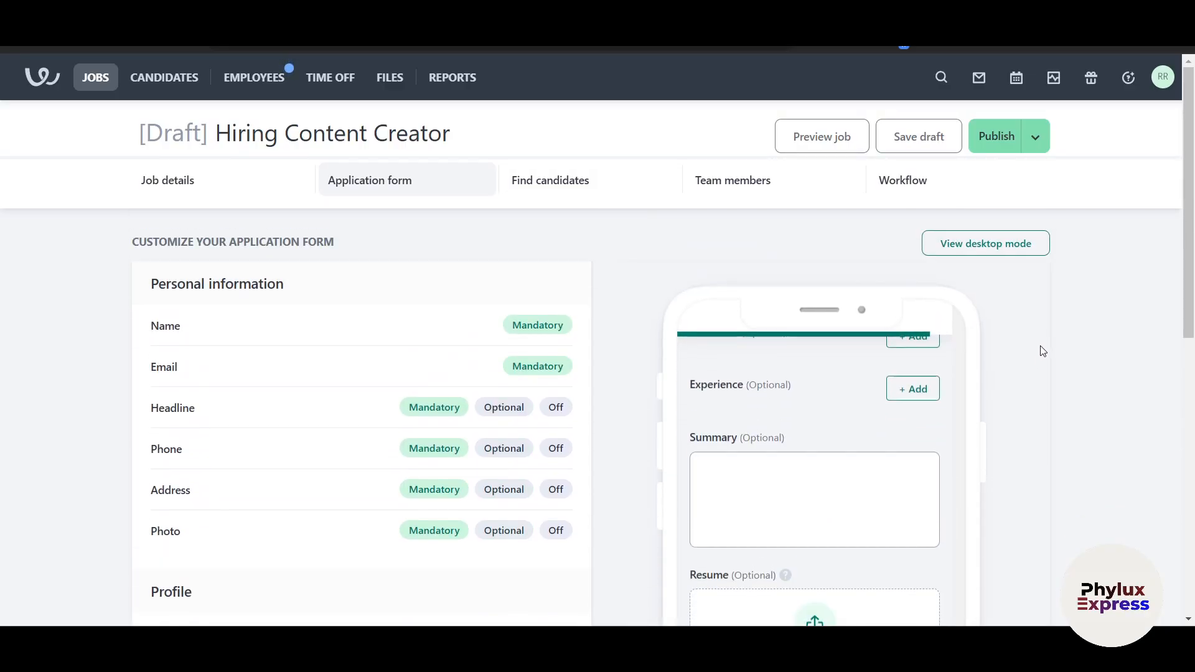
Switch to the Find candidates tab and look over the Referrals and other sourcing cards
click(549, 195)
scroll(551, 373, down, 3)
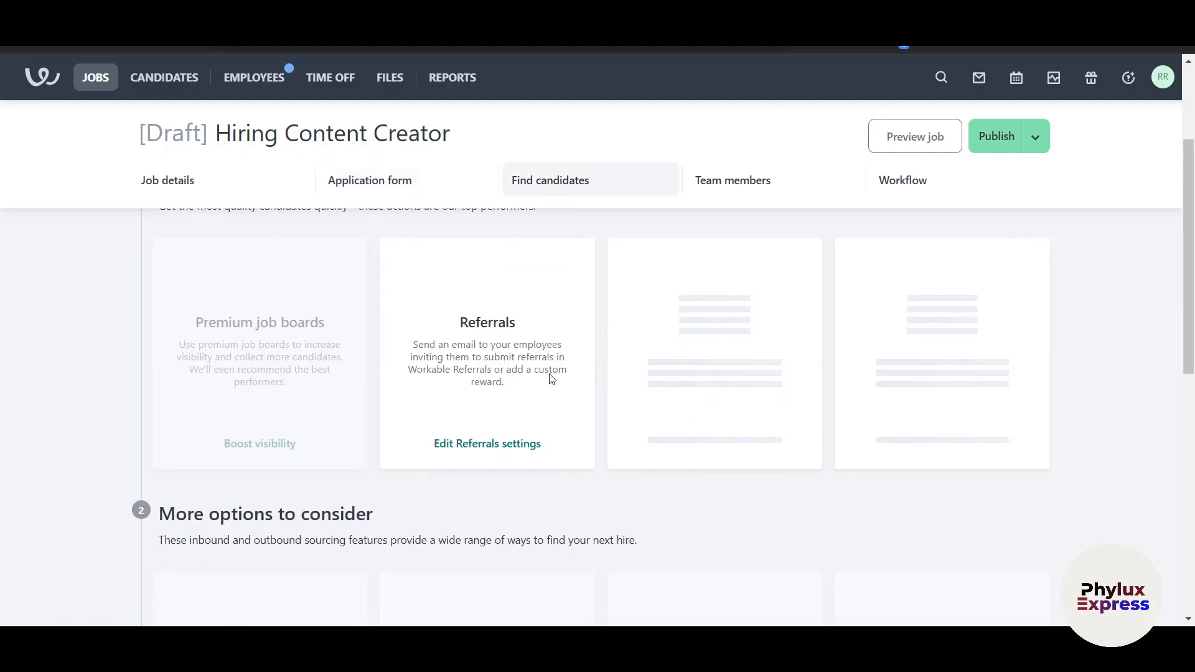
scroll(532, 405, up, 1)
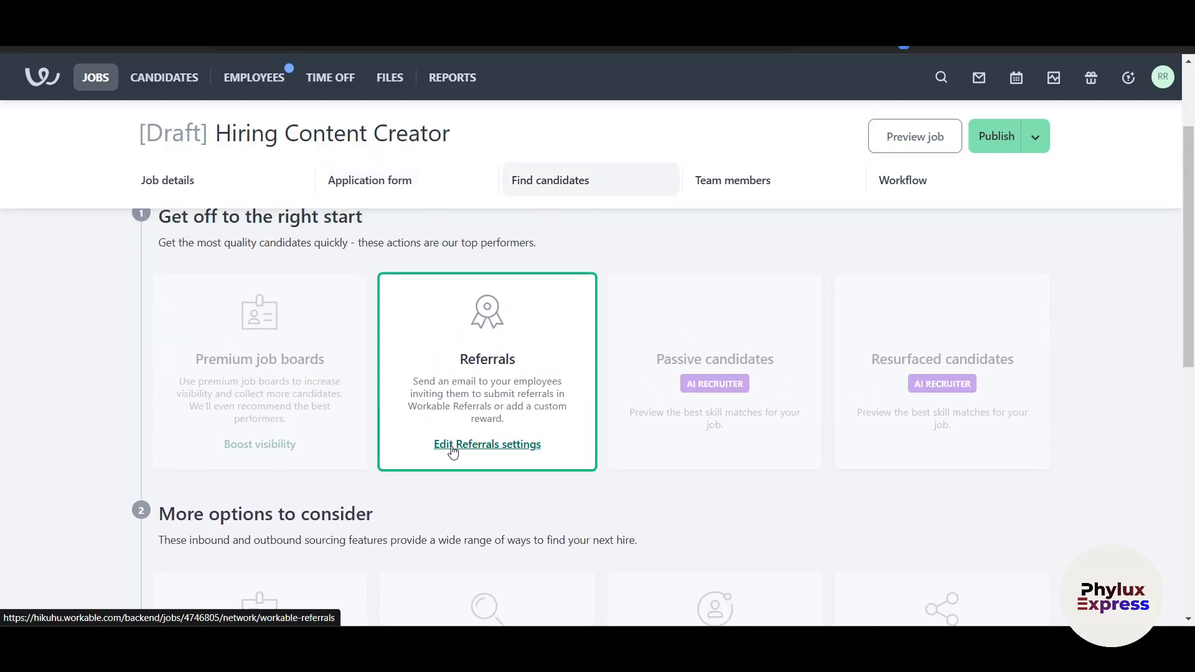
scroll(436, 430, up, 1)
scroll(342, 292, up, 1)
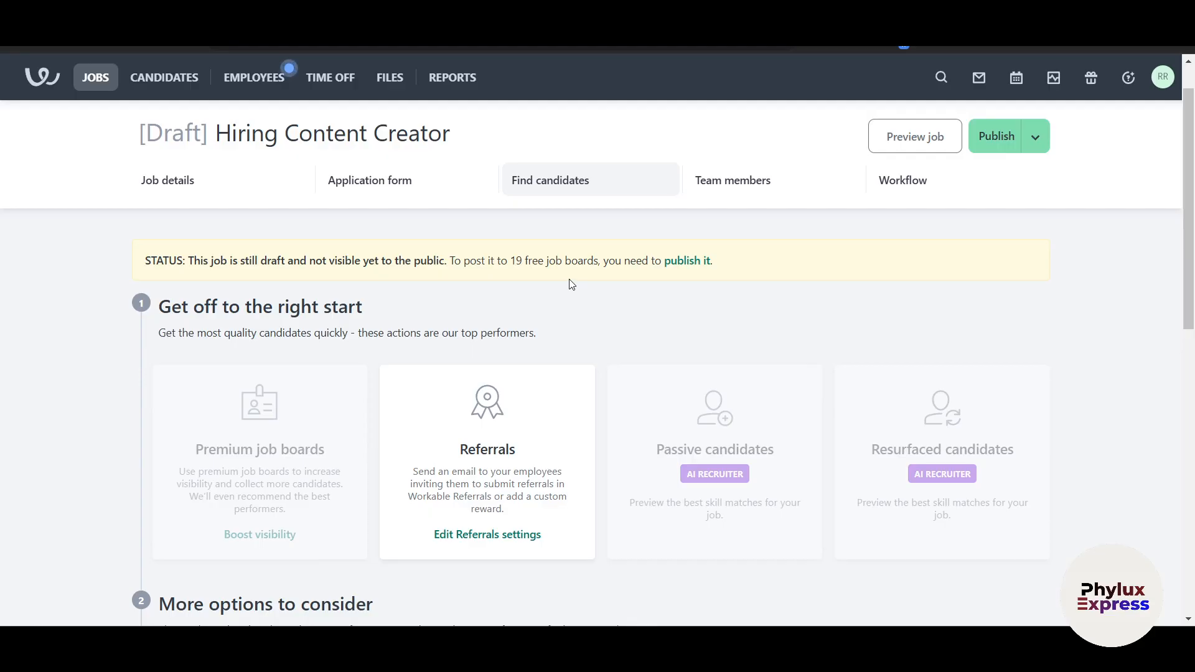
Publish the Hiring Content Creator job and review the In Review job-board banner
click(997, 133)
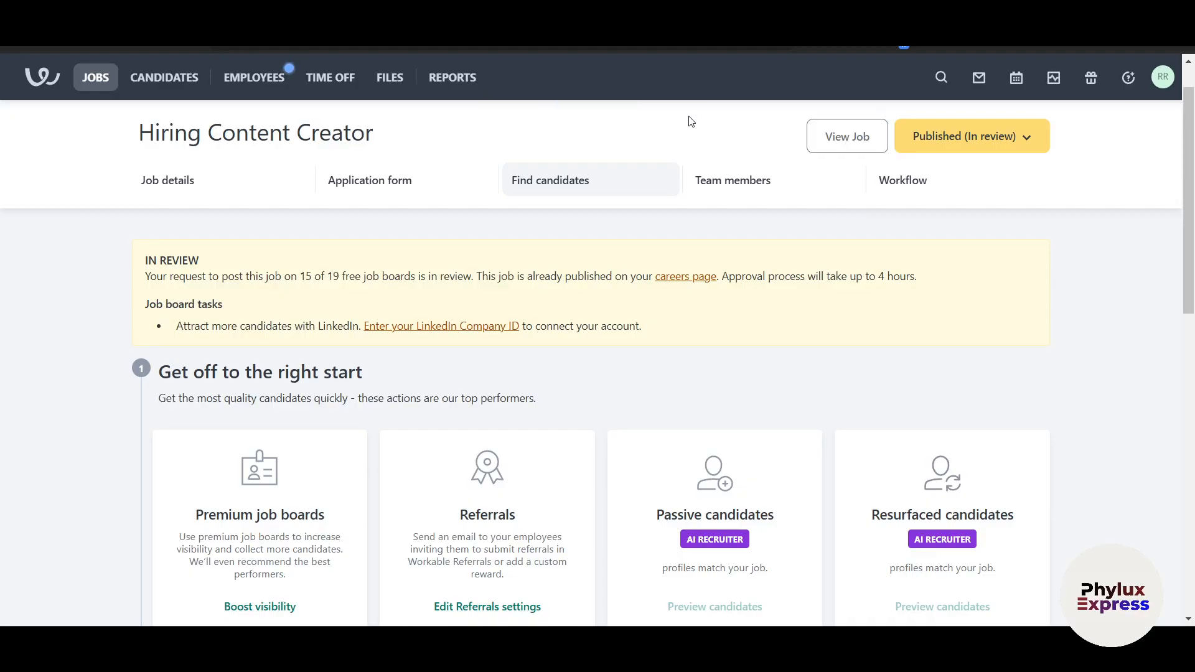
scroll(691, 122, down, 2)
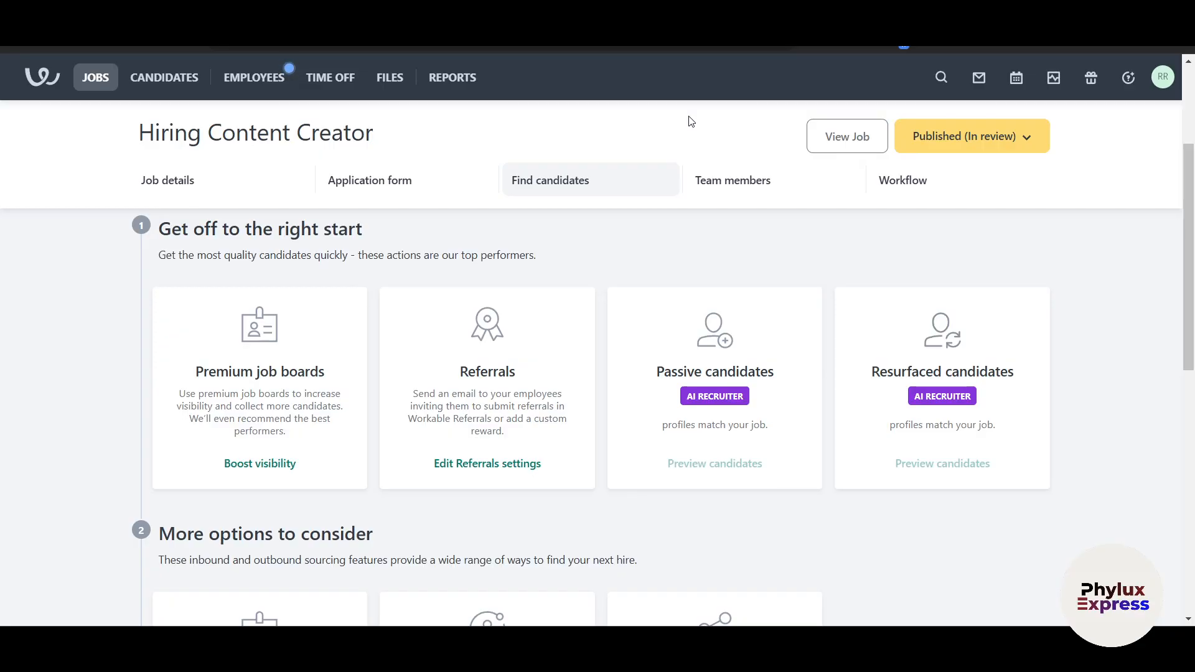
scroll(691, 122, up, 3)
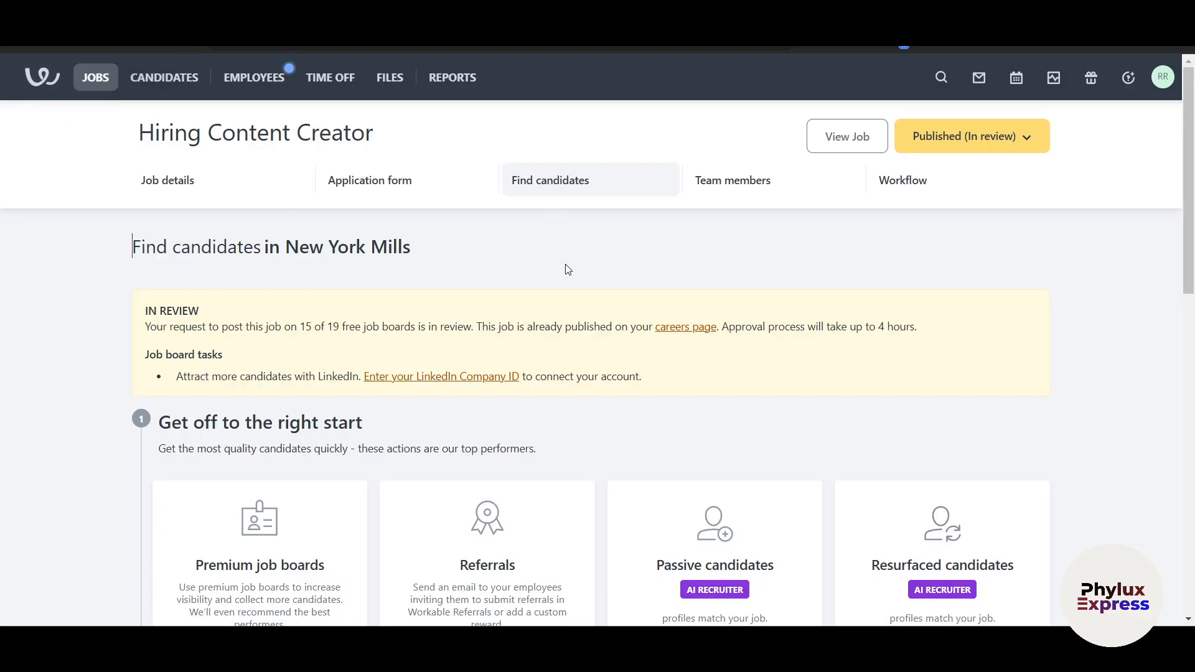
scroll(567, 269, down, 4)
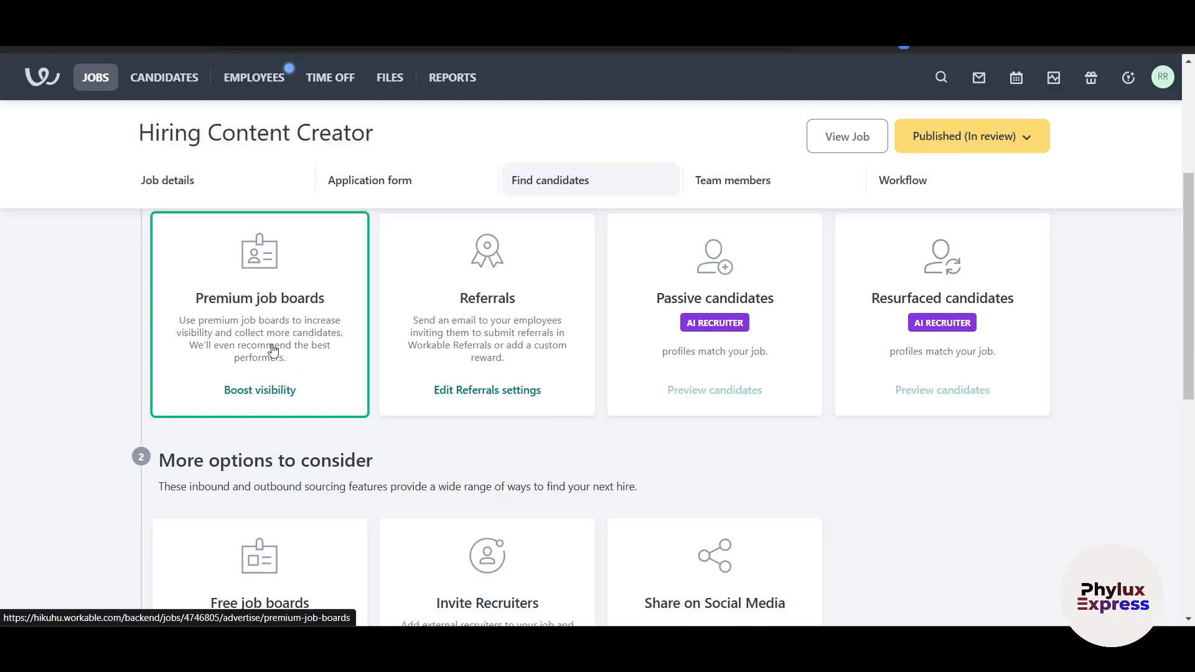
scroll(275, 350, up, 1)
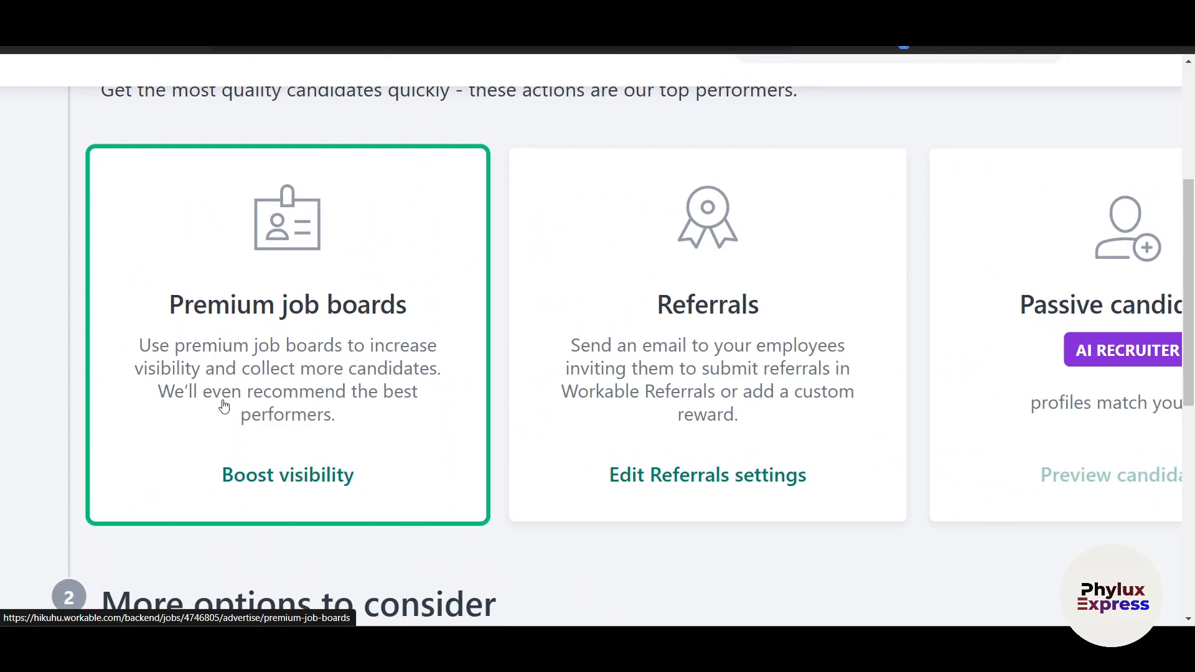
scroll(377, 412, down, 3)
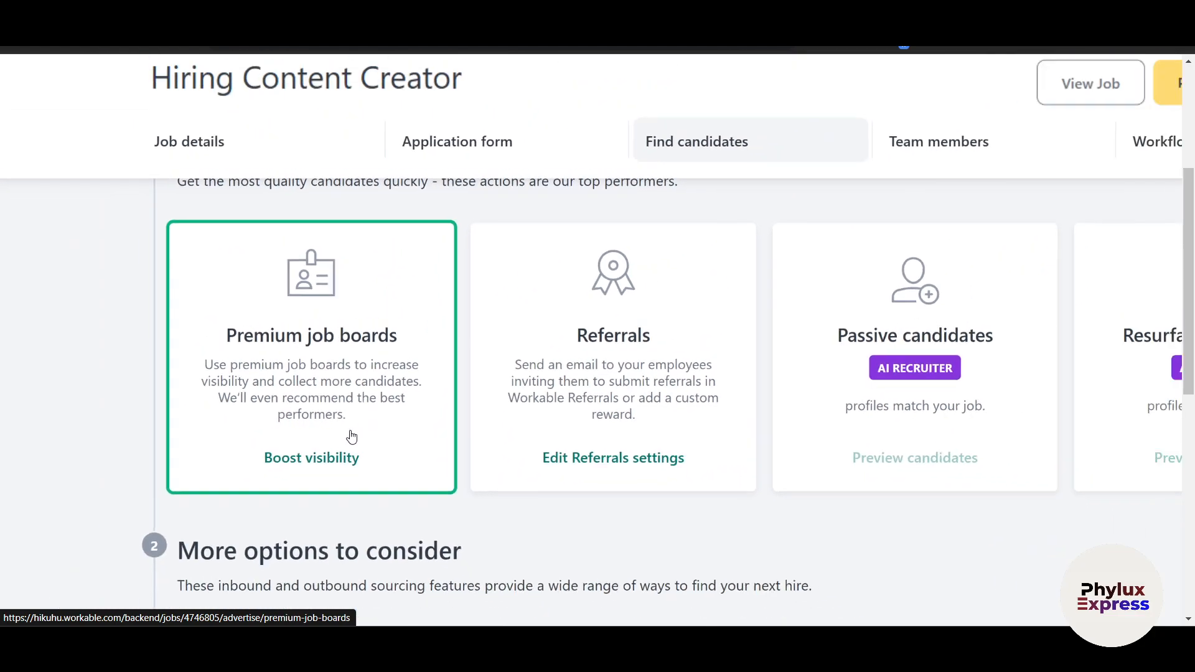
click(336, 459)
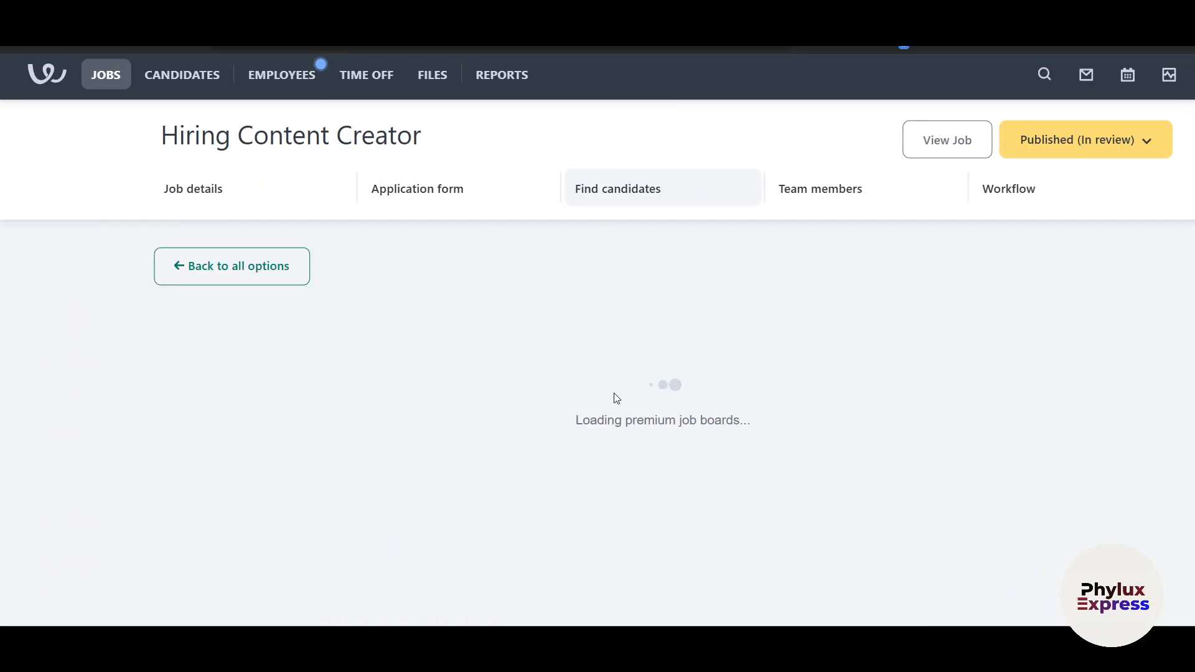
scroll(630, 424, down, 5)
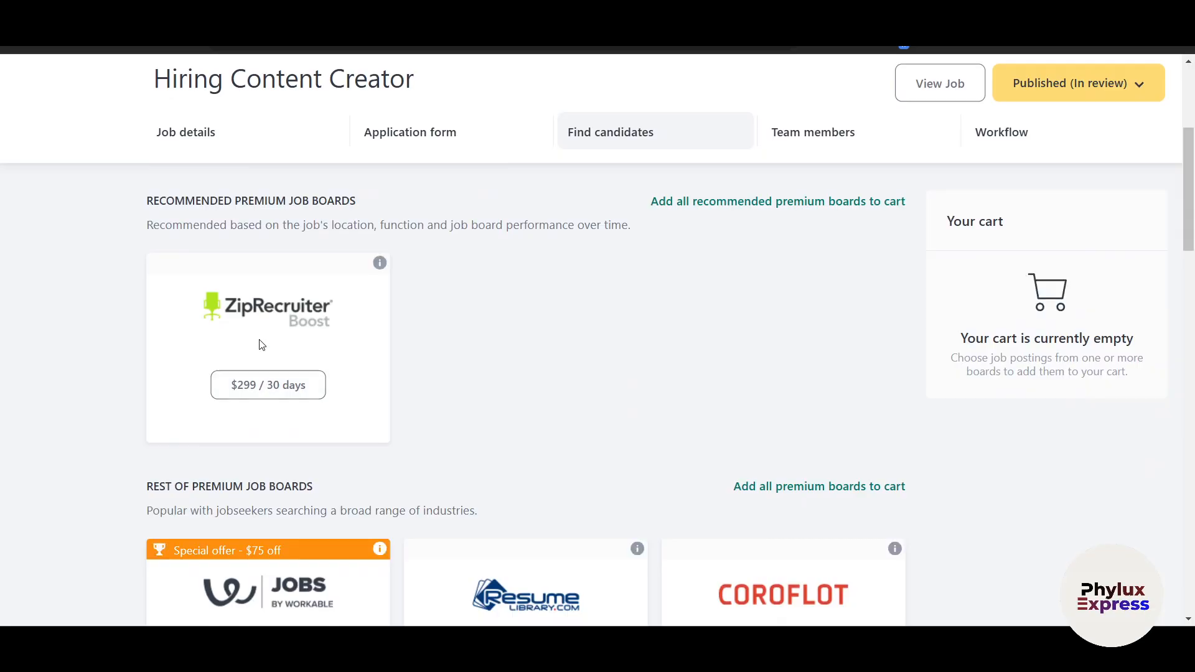
scroll(316, 410, down, 3)
scroll(547, 460, down, 2)
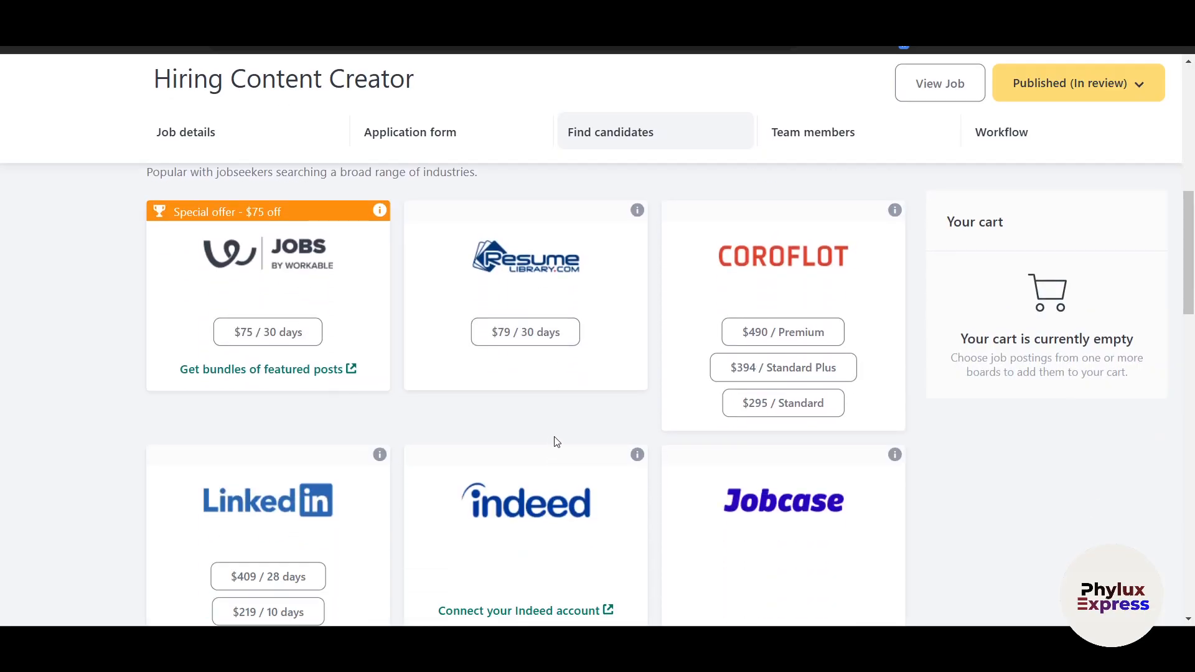
scroll(564, 395, down, 3)
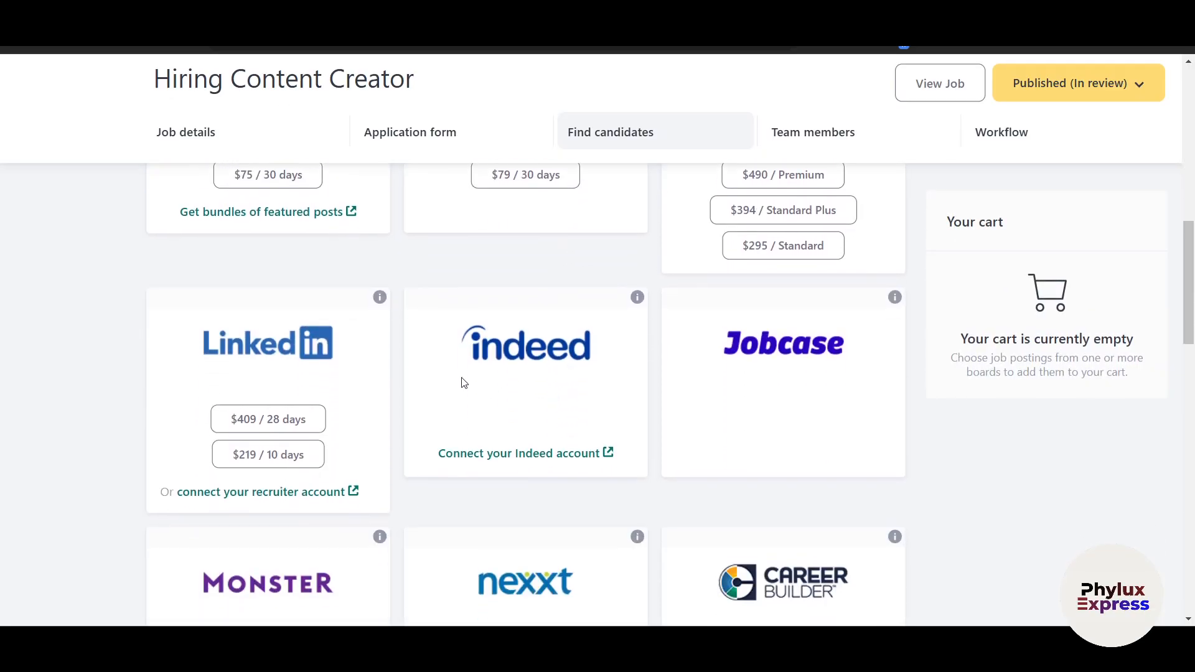
scroll(311, 374, down, 1)
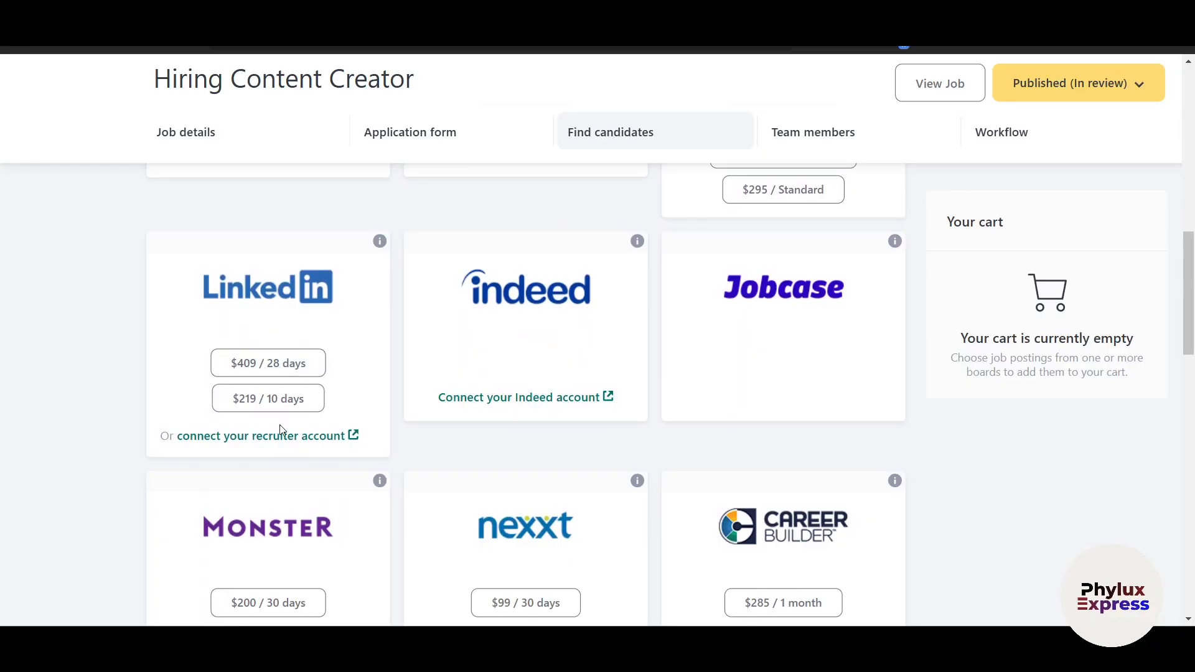
scroll(272, 309, up, 1)
scroll(293, 373, up, 2)
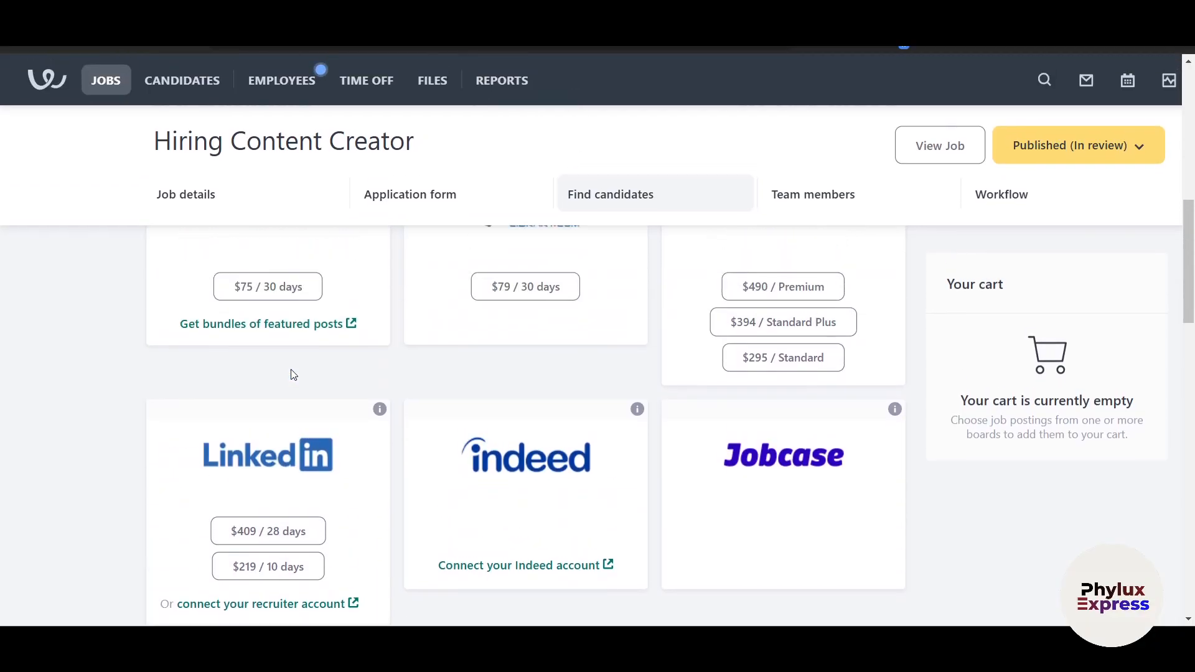
scroll(293, 386, down, 4)
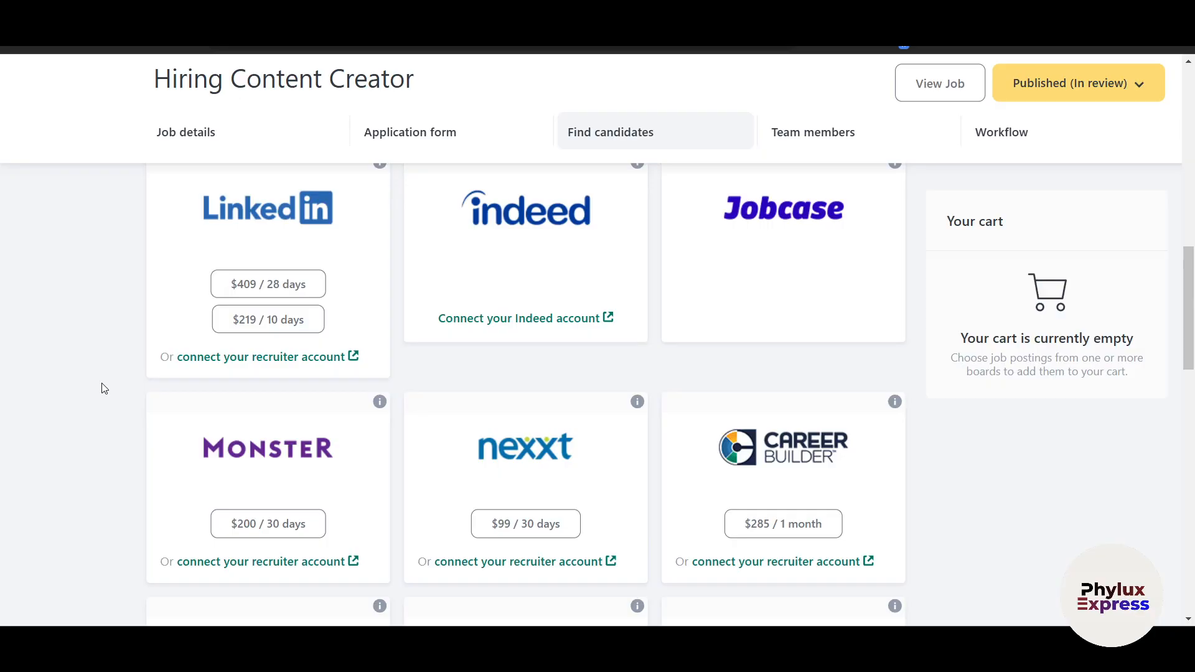
scroll(102, 382, up, 2)
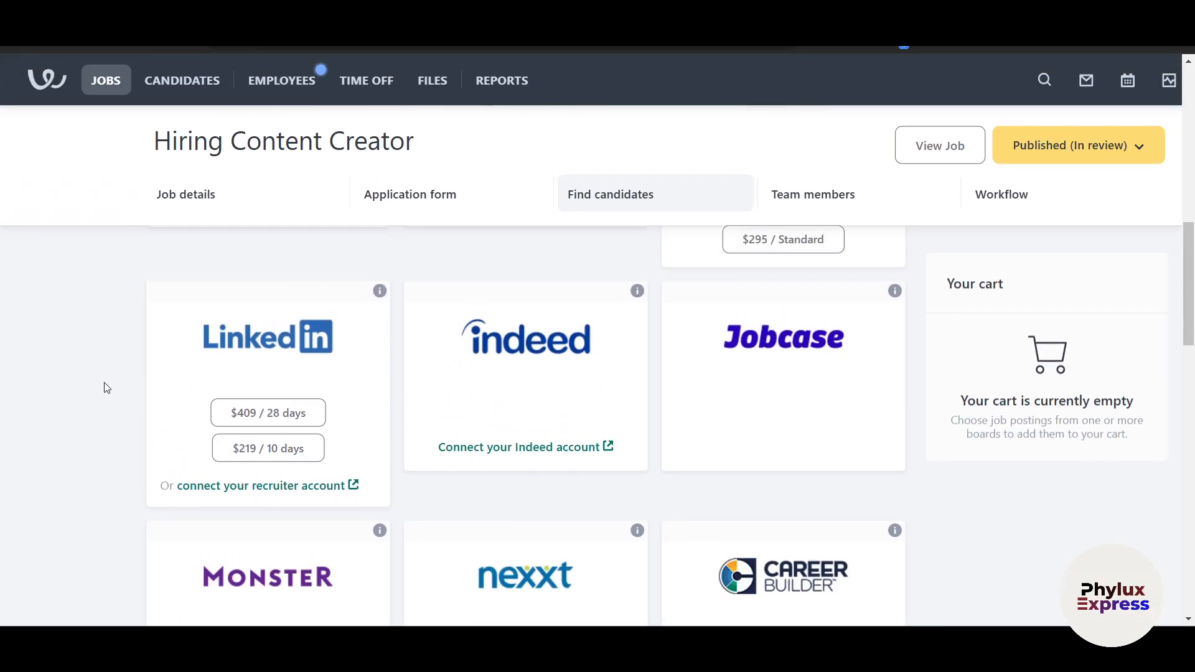
scroll(104, 384, down, 2)
scroll(104, 385, up, 3)
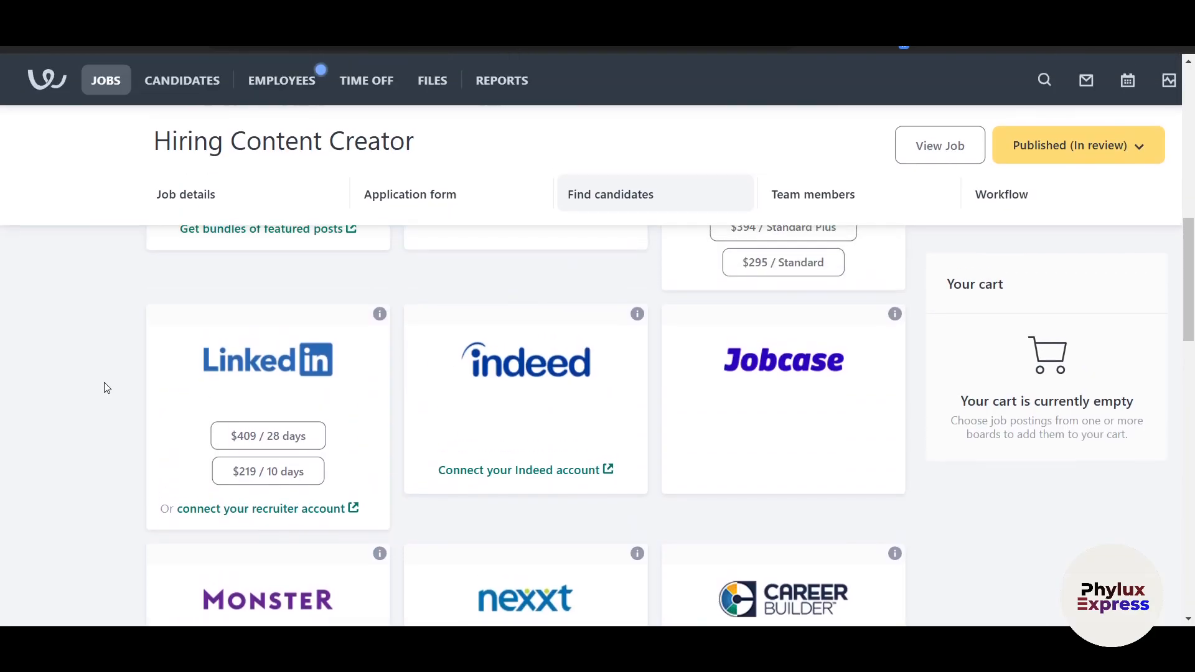
scroll(156, 429, down, 1)
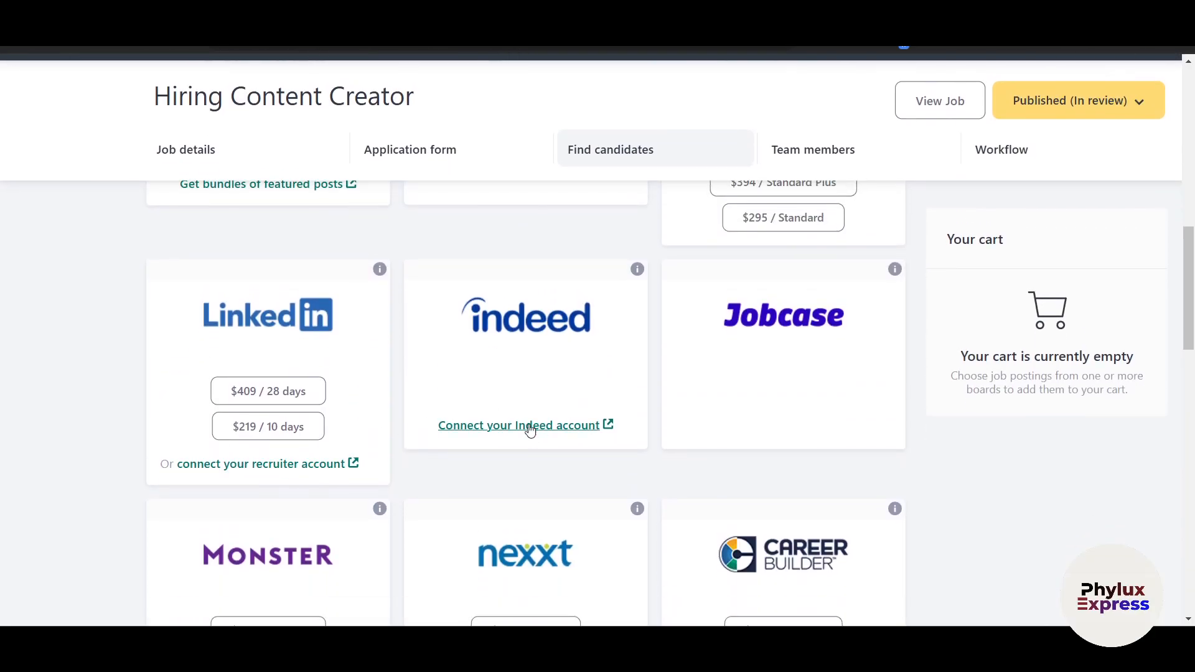
scroll(528, 426, up, 5)
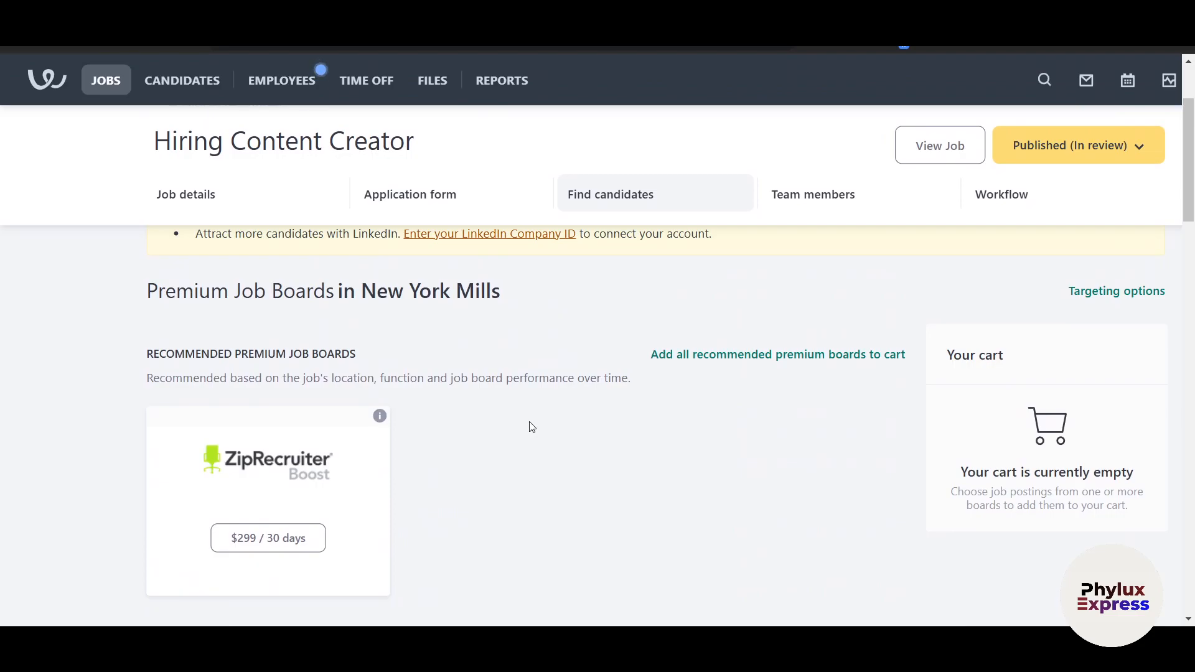
scroll(532, 426, down, 2)
scroll(532, 426, down, 5)
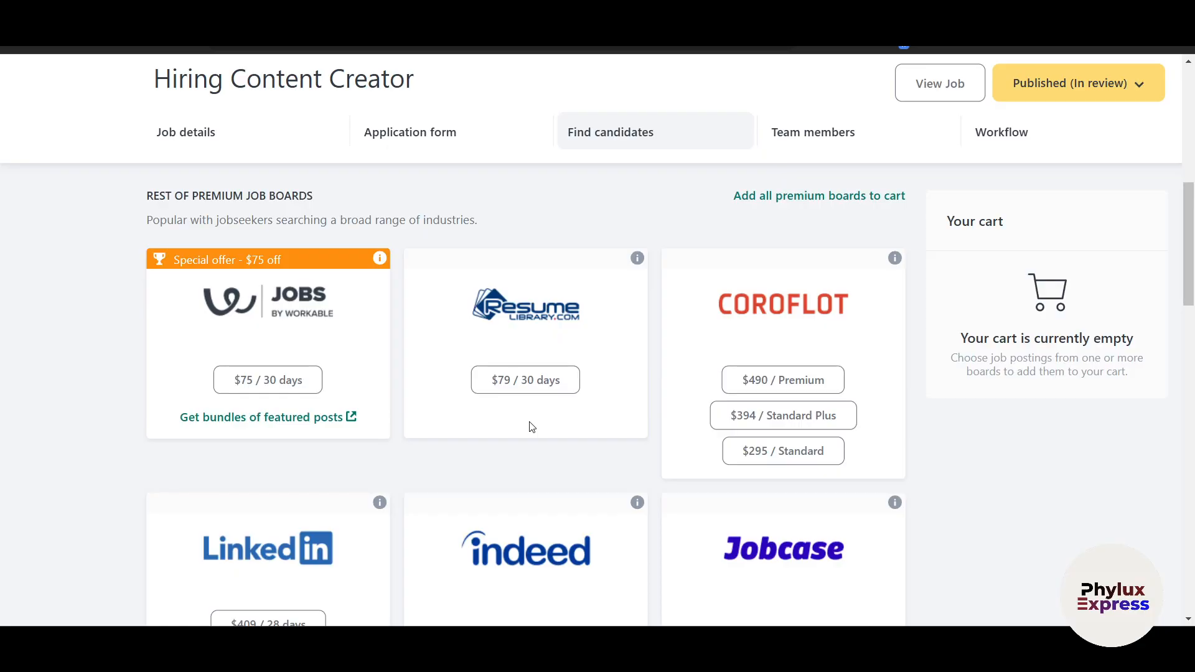
scroll(529, 429, down, 1)
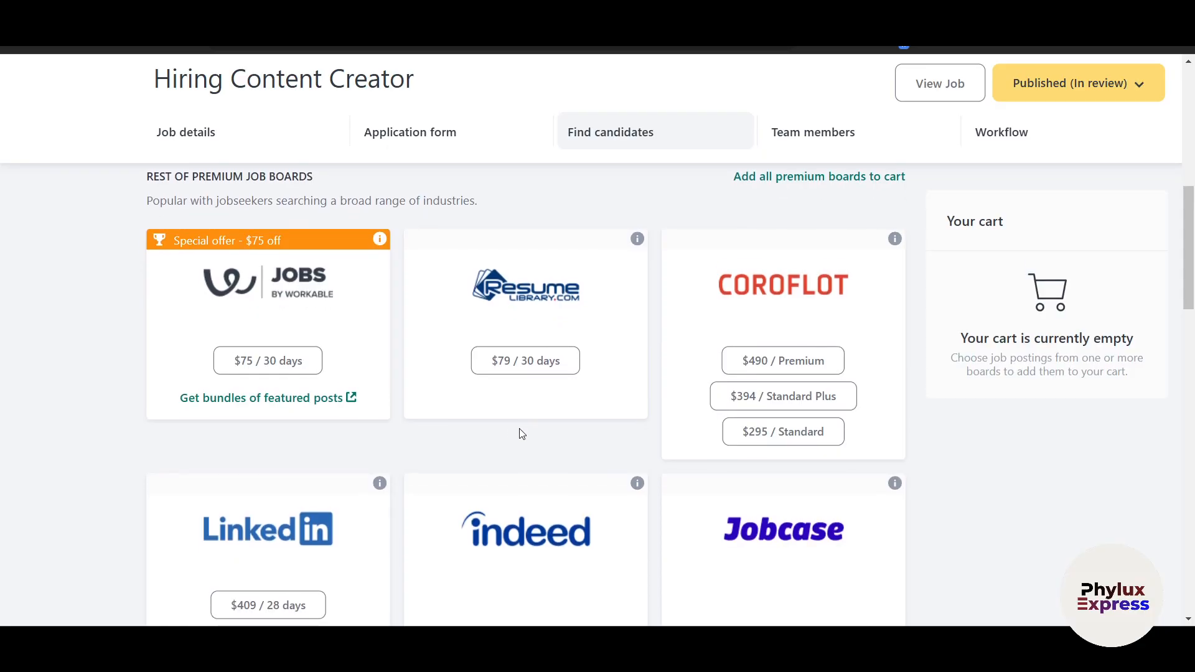
scroll(574, 445, down, 4)
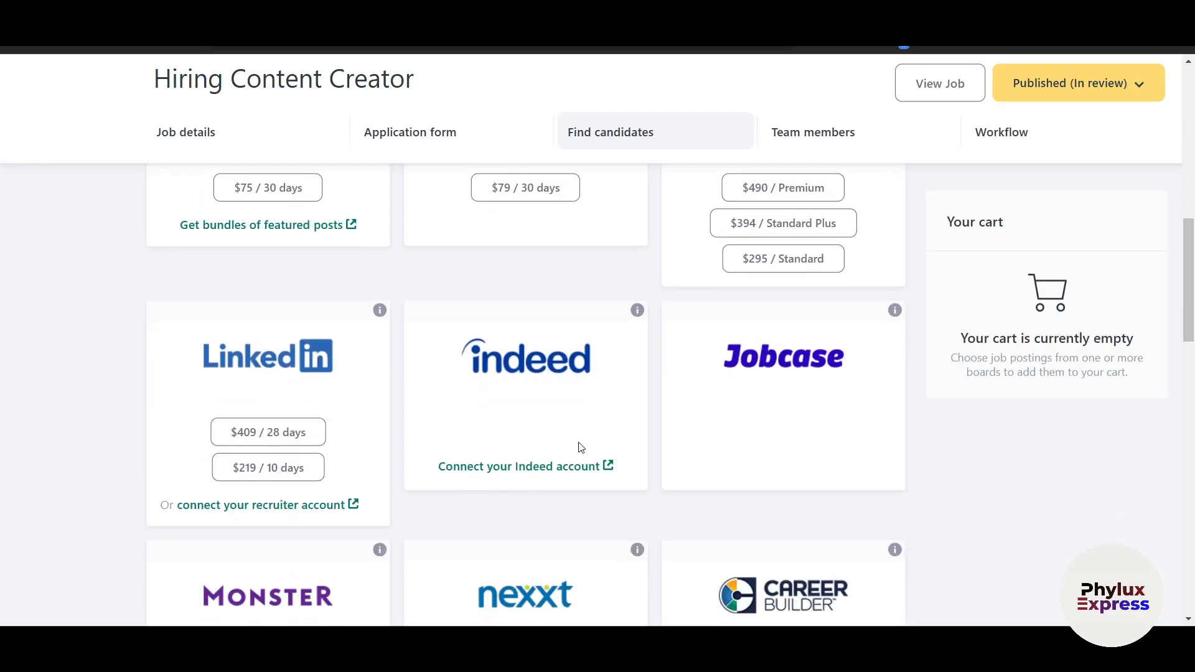
scroll(573, 437, down, 3)
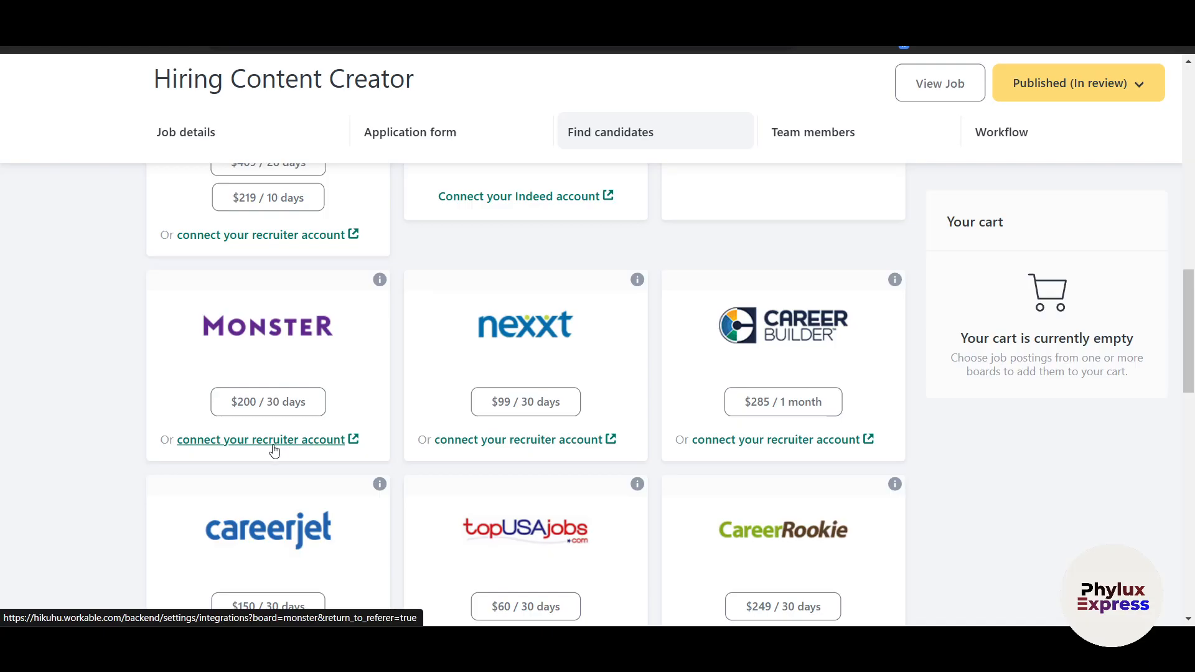
Follow Monster's 'connect your recruiter account' link to the job-board integration settings
click(473, 440)
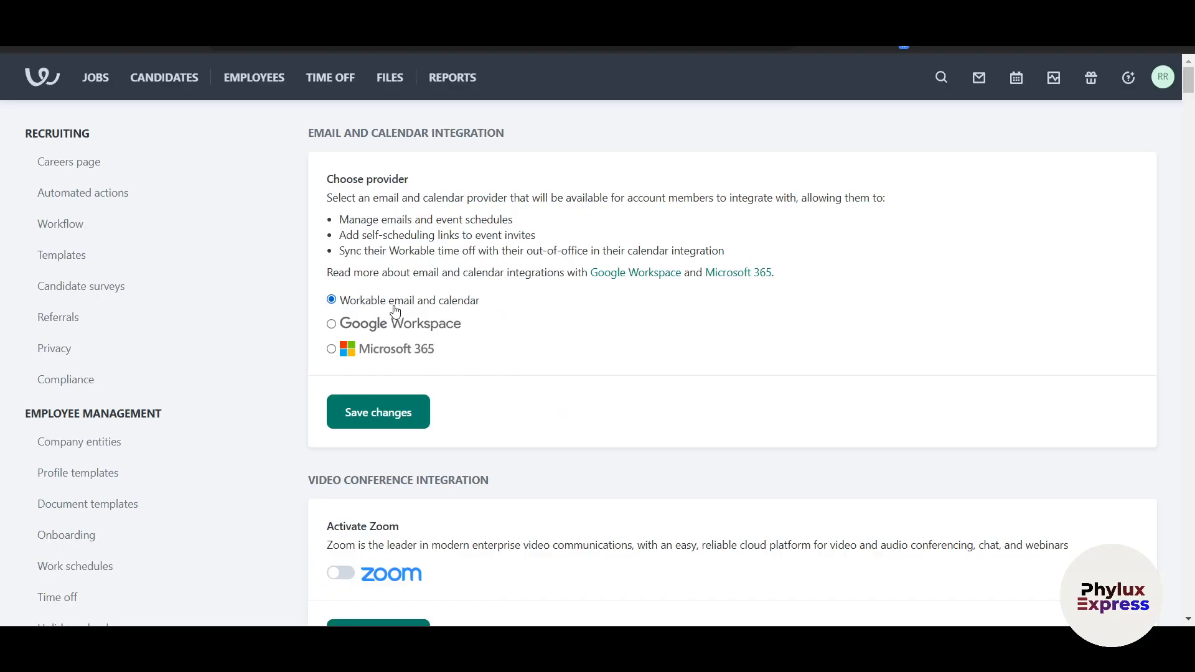
scroll(389, 362, up, 4)
scroll(438, 315, up, 7)
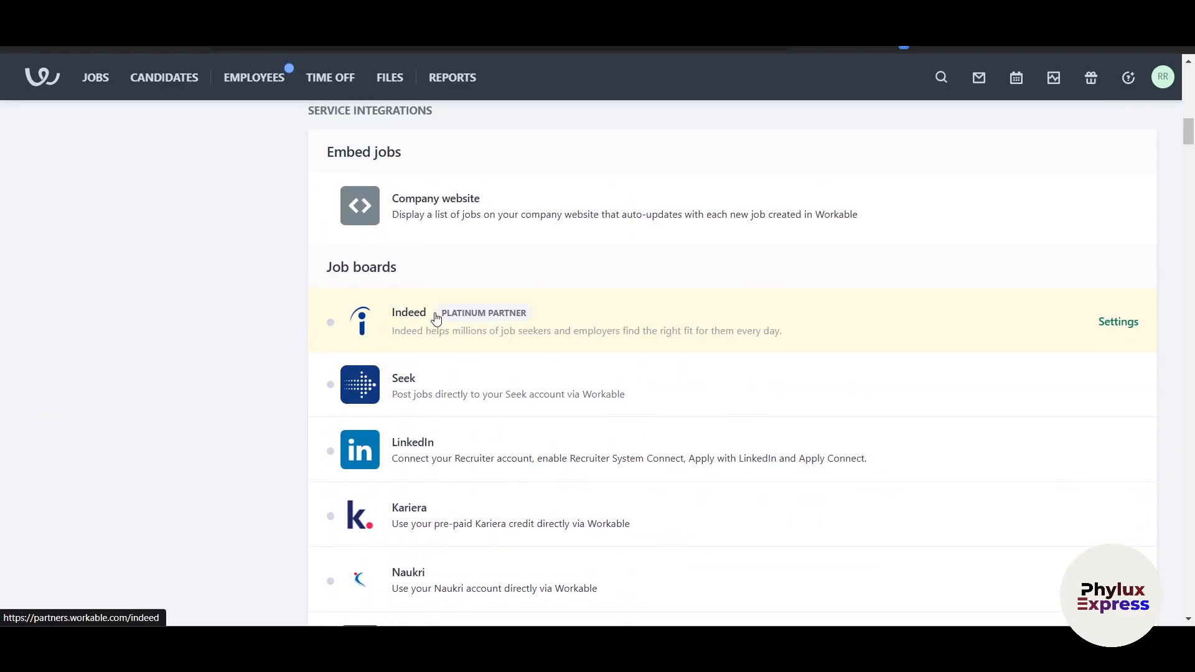
scroll(435, 318, up, 1)
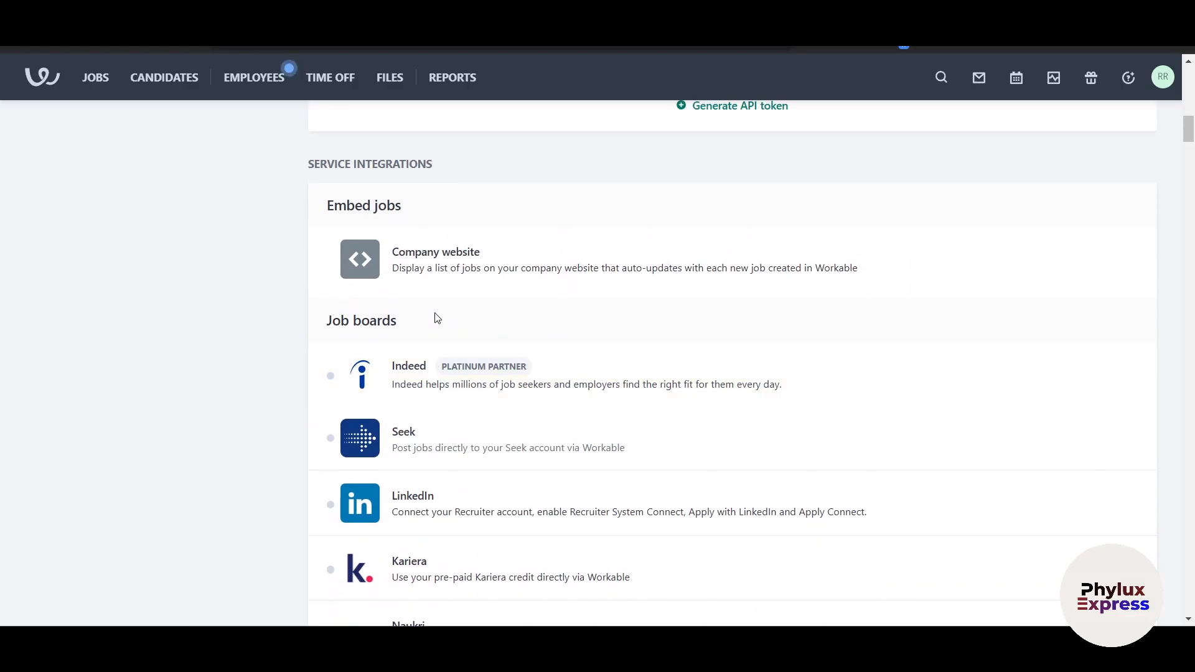
scroll(429, 311, down, 1)
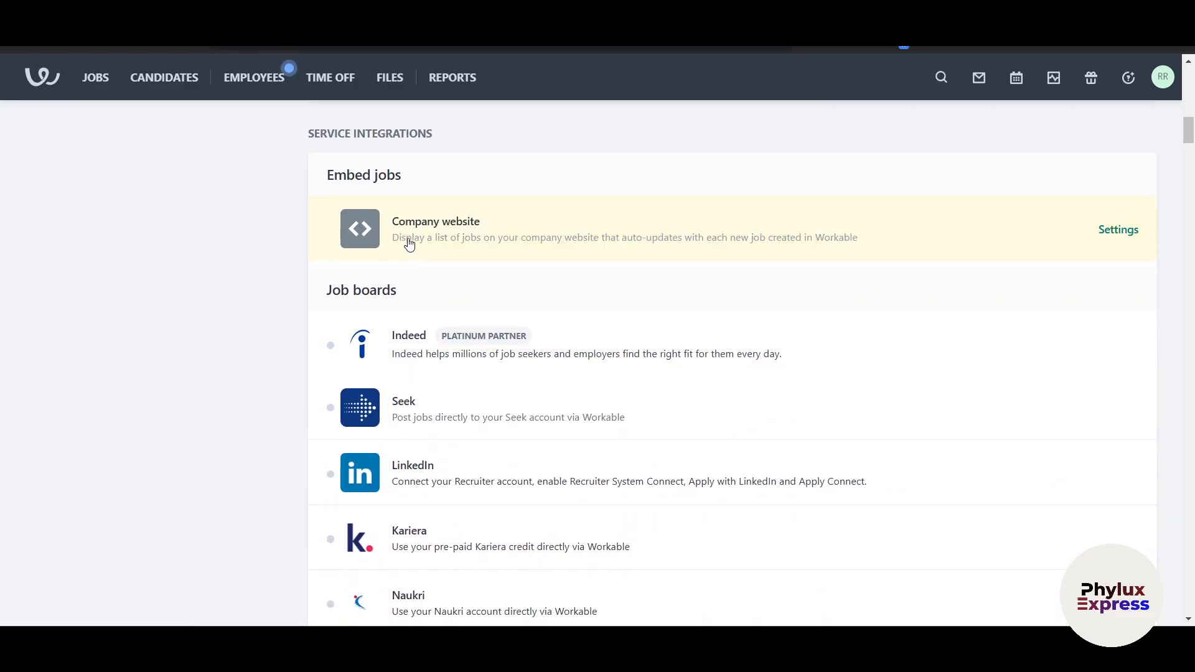
scroll(443, 305, down, 1)
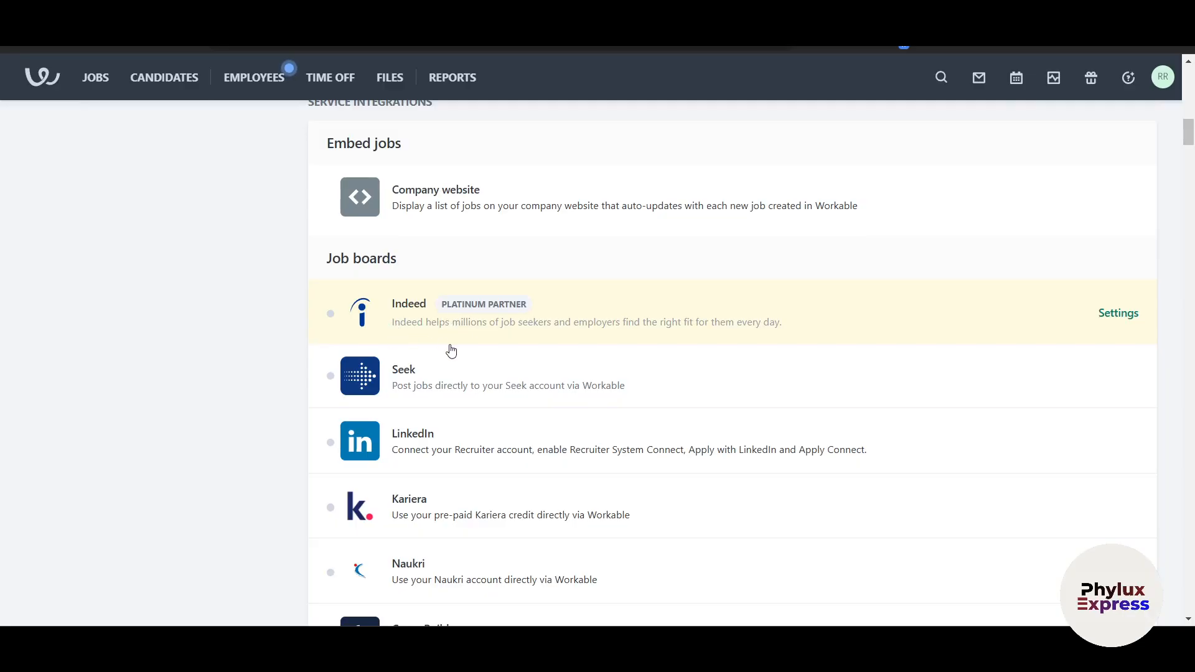
scroll(485, 352, down, 1)
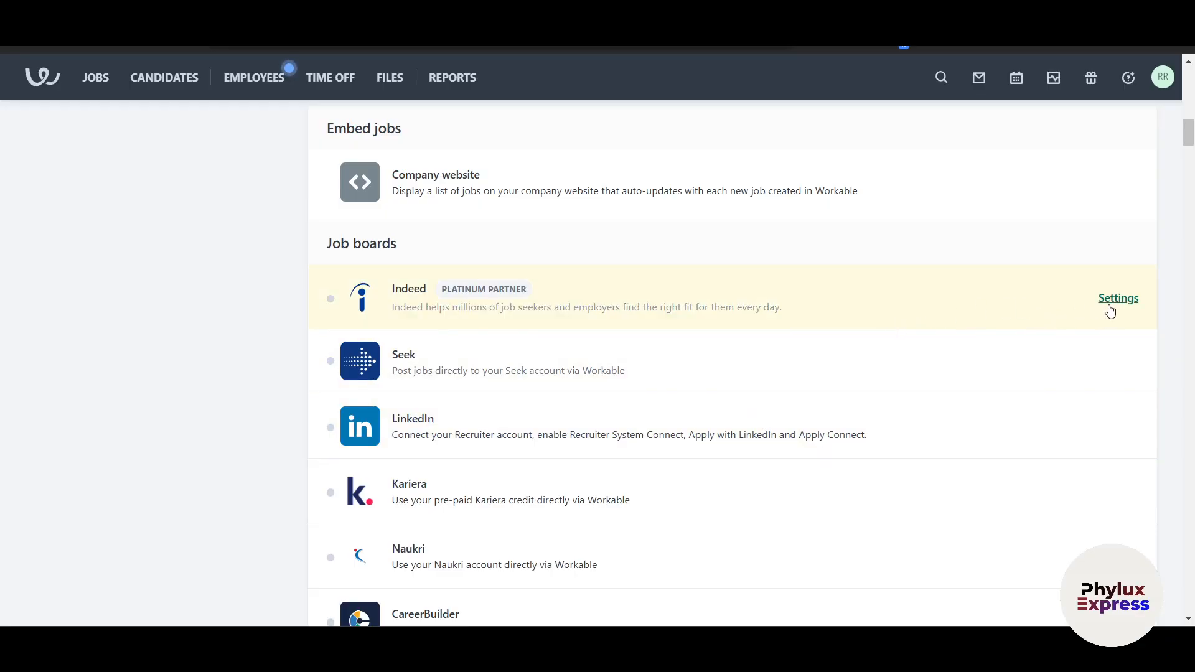
Expand the Indeed integration settings and focus its company email field
click(1118, 299)
scroll(377, 404, down, 3)
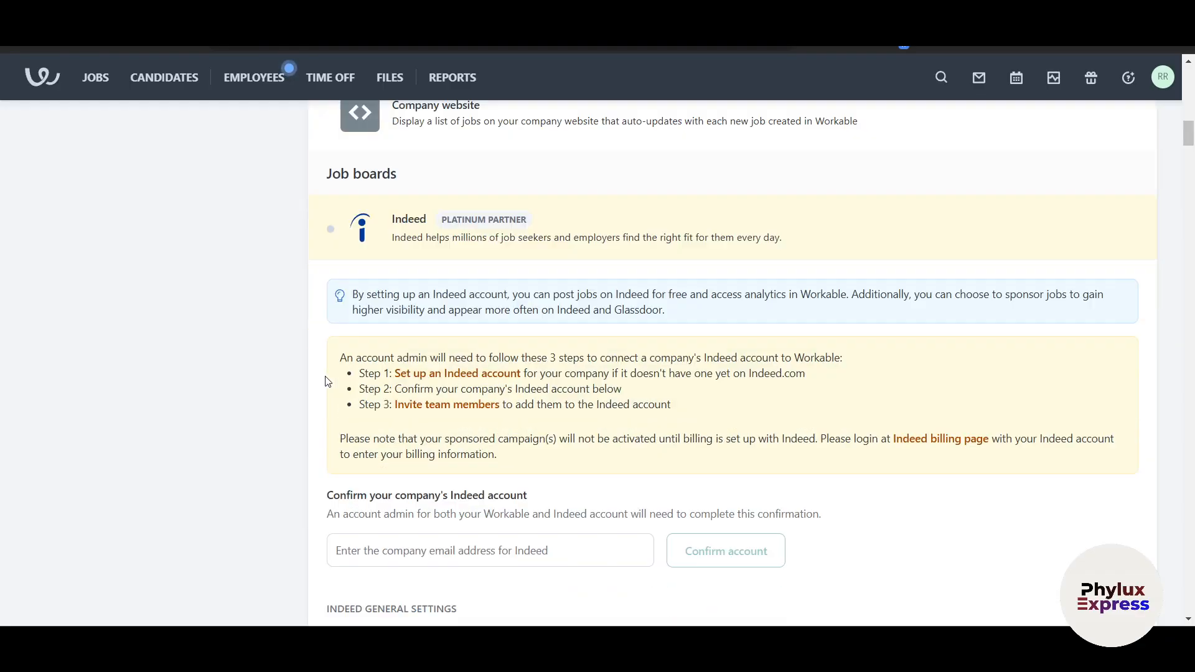
click(378, 403)
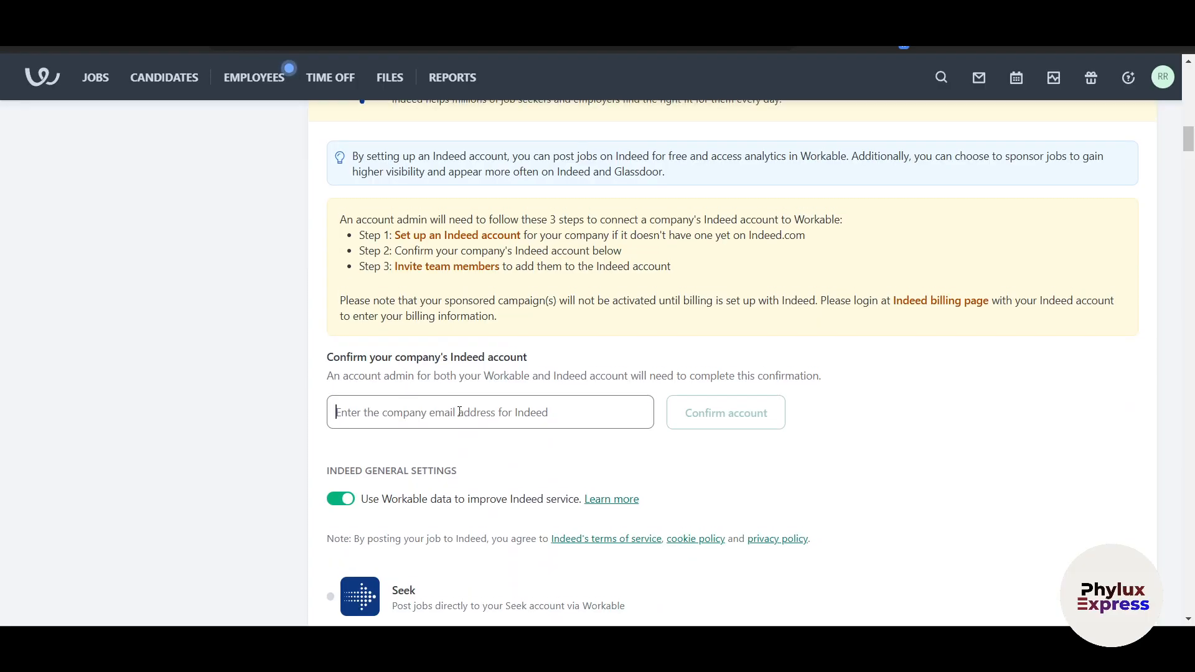
scroll(715, 420, down, 1)
scroll(717, 420, down, 1)
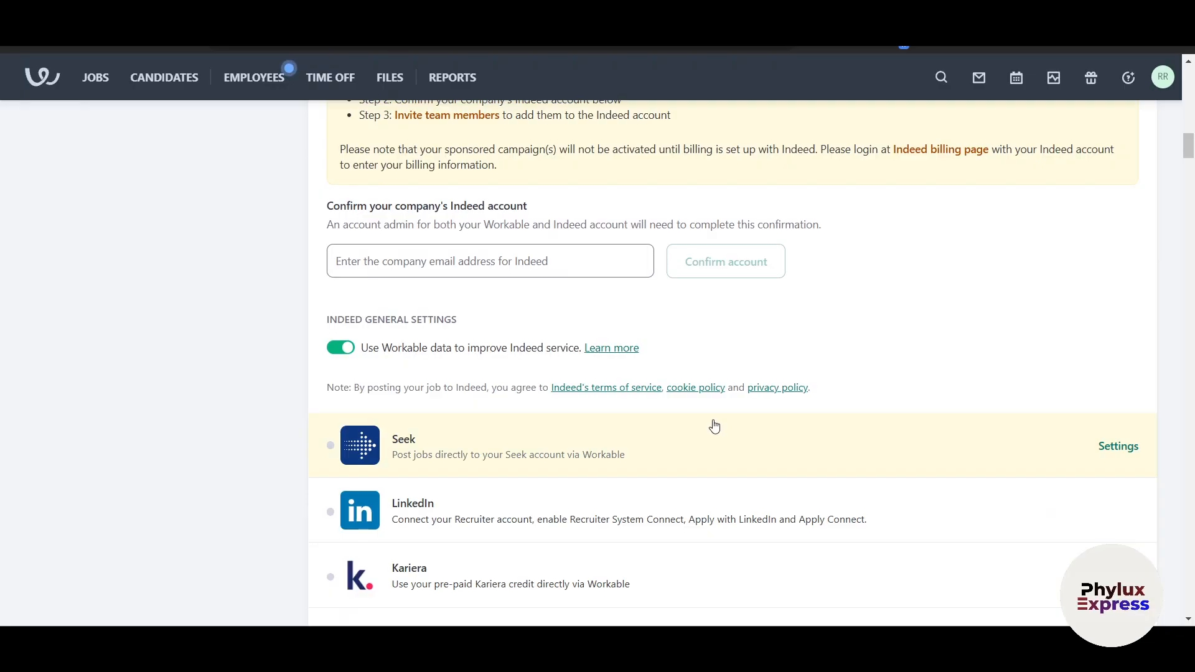
scroll(715, 426, down, 2)
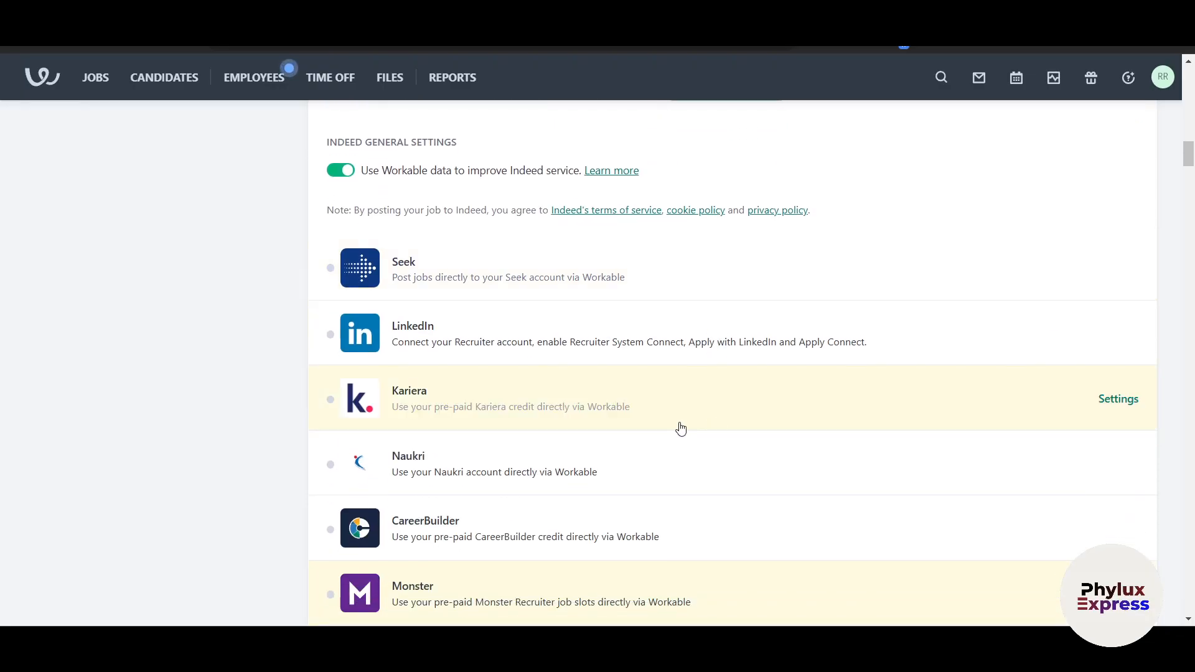
scroll(680, 428, down, 2)
Expand the Monster integration settings and focus its XML username and password fields
click(525, 402)
scroll(476, 416, down, 3)
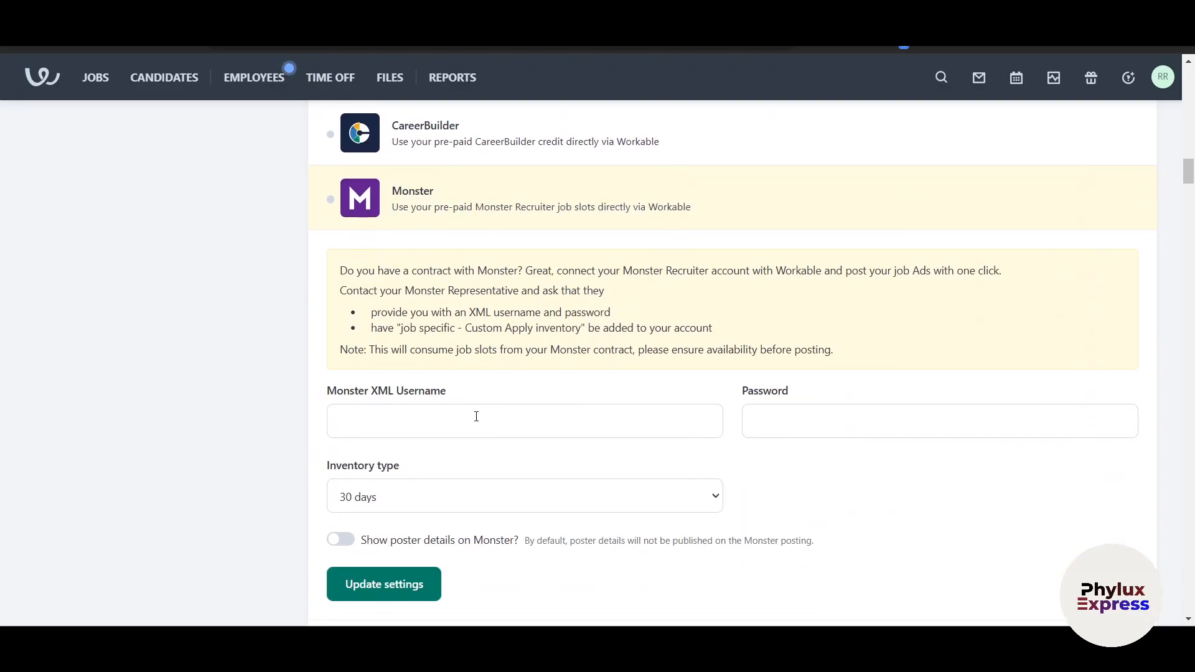
click(413, 426)
click(240, 433)
click(833, 414)
scroll(792, 435, down, 2)
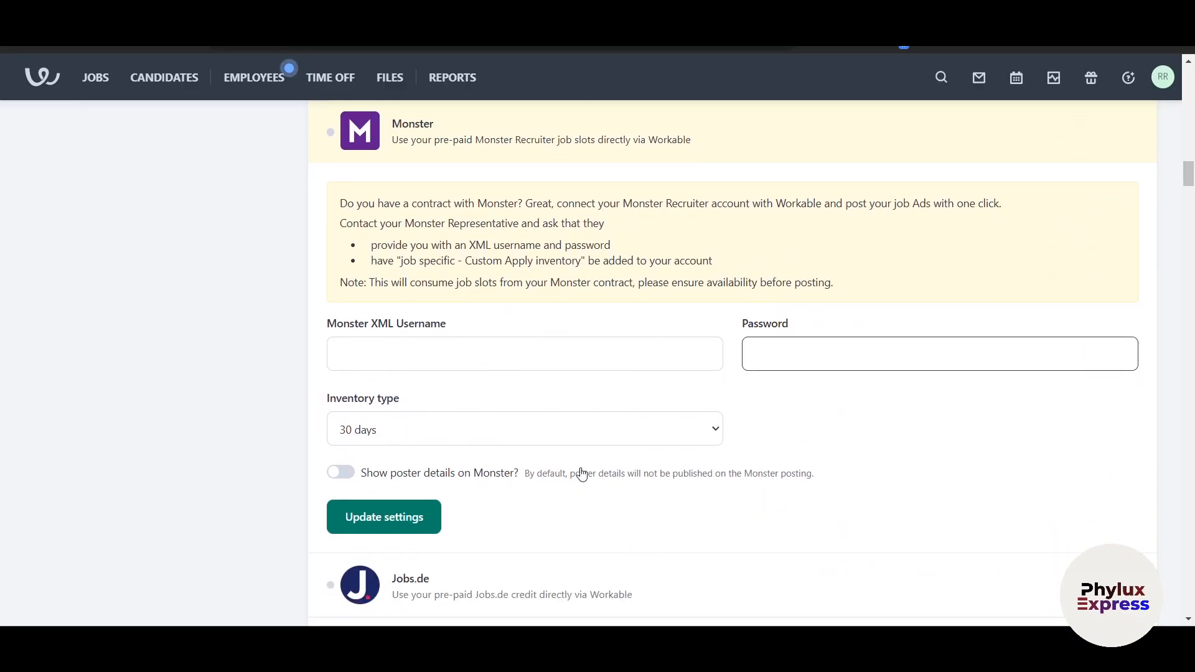
Scroll through the available integrations, then return to the job's premium job boards page
scroll(534, 469, down, 15)
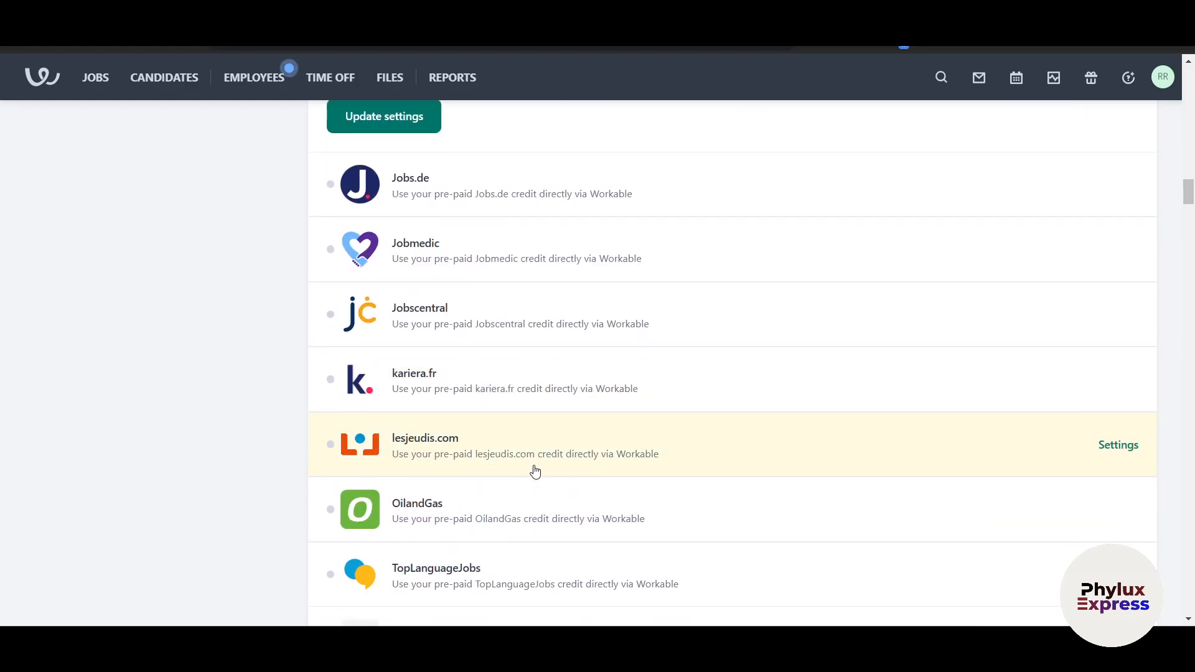
mouse_move(553, 333)
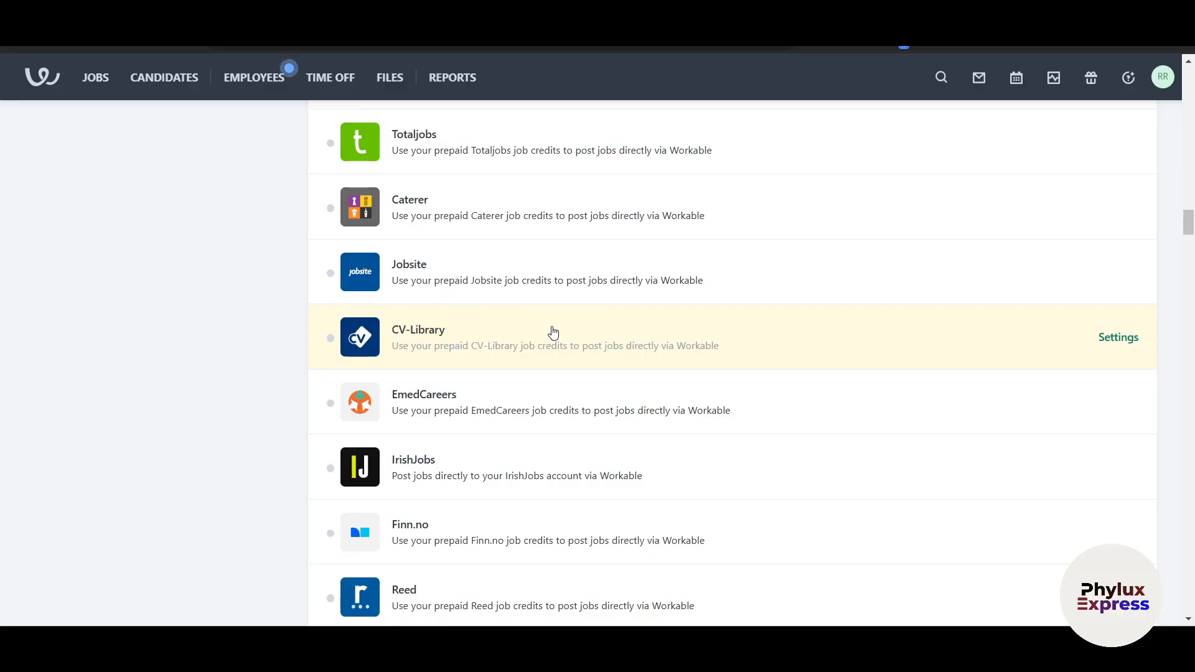
scroll(553, 333, down, 2)
scroll(553, 333, down, 2)
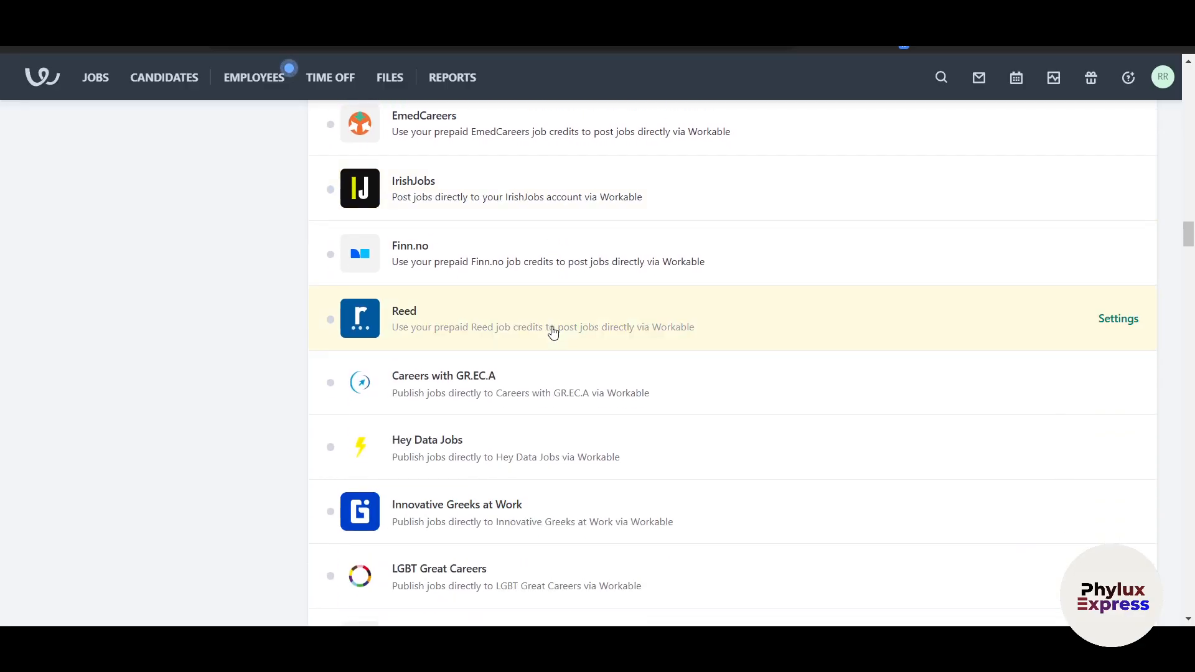
scroll(553, 333, down, 5)
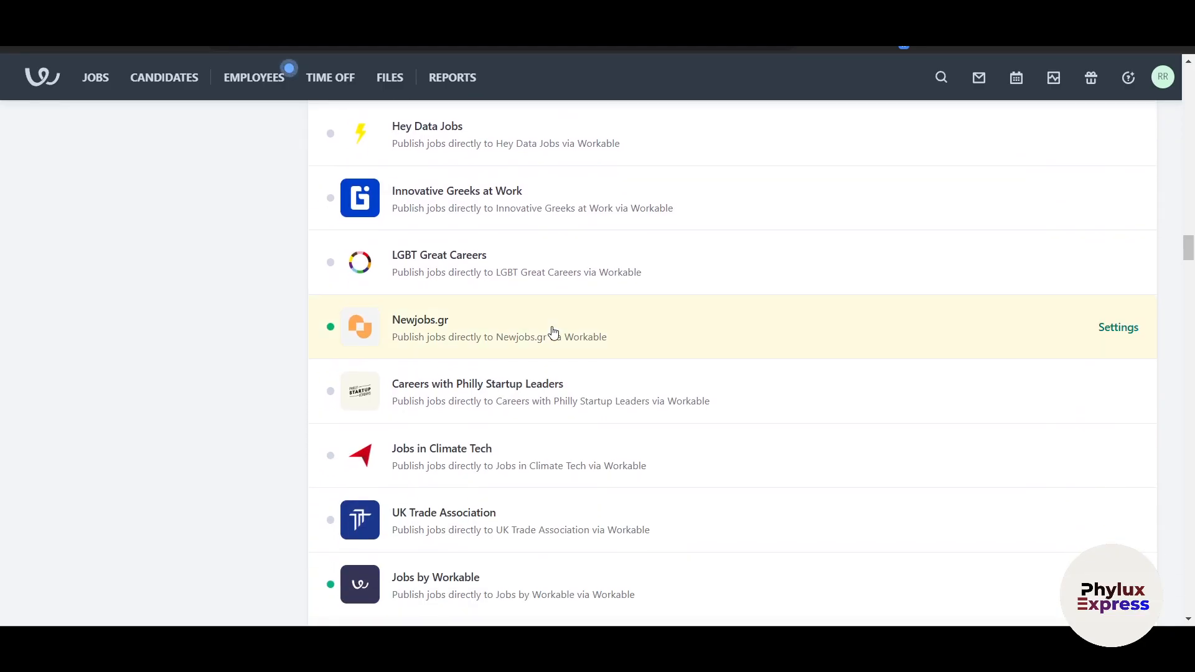
scroll(553, 332, down, 5)
scroll(553, 333, down, 20)
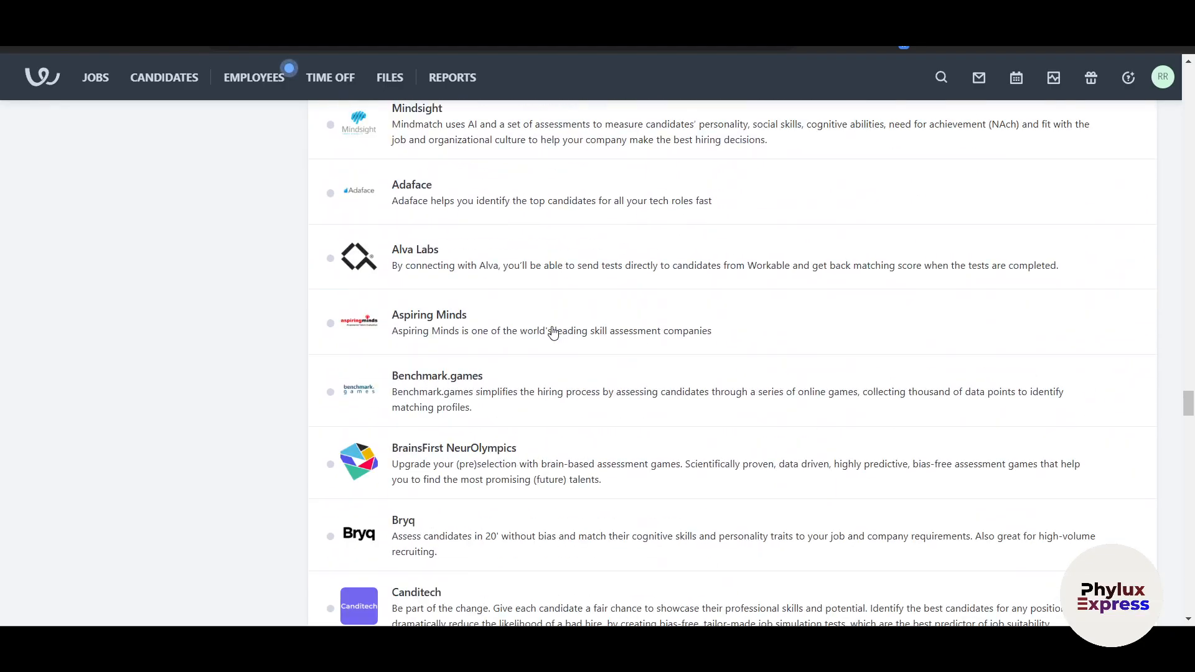
scroll(553, 333, down, 20)
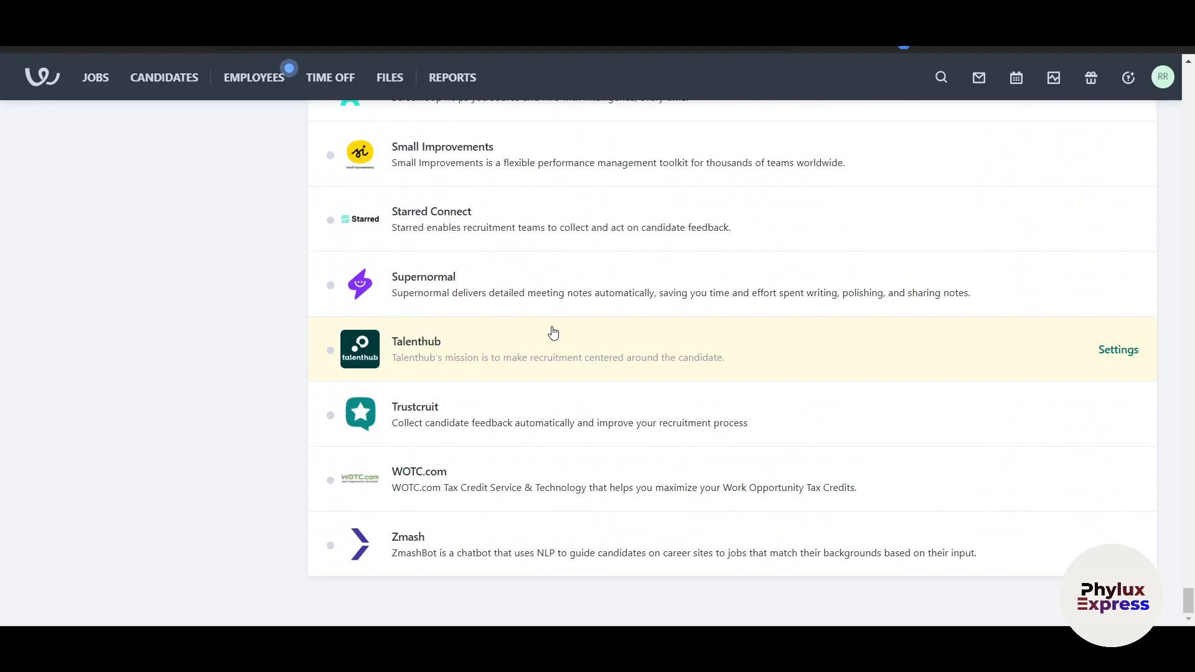
scroll(152, 282, up, 20)
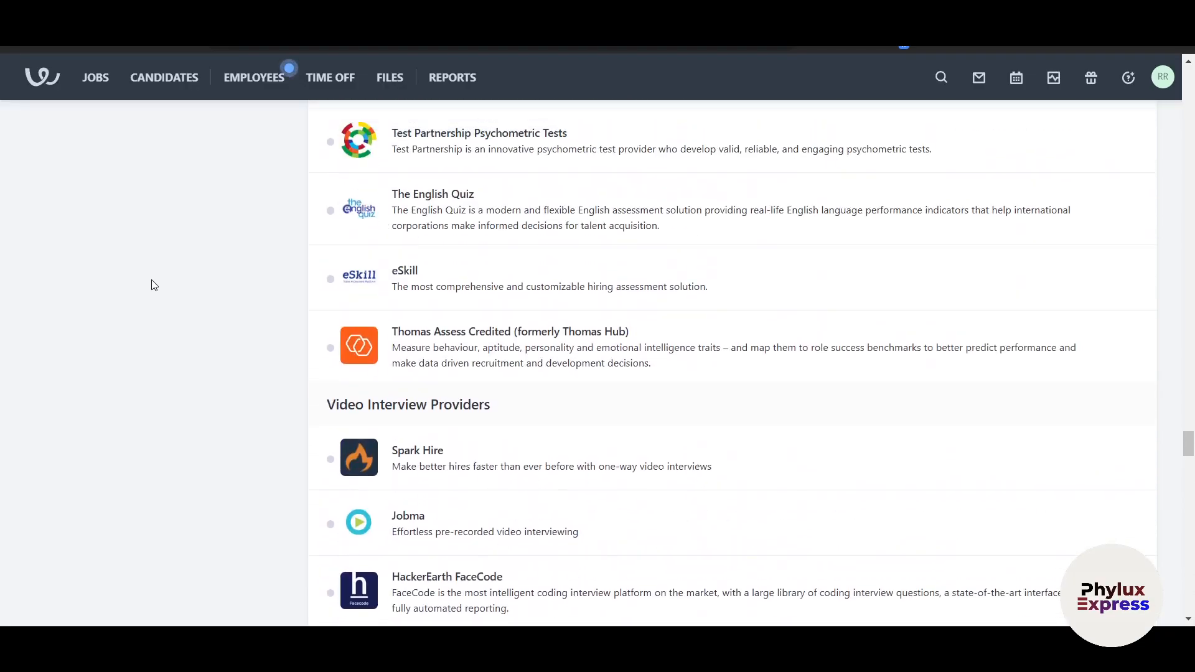
scroll(154, 284, left, 5)
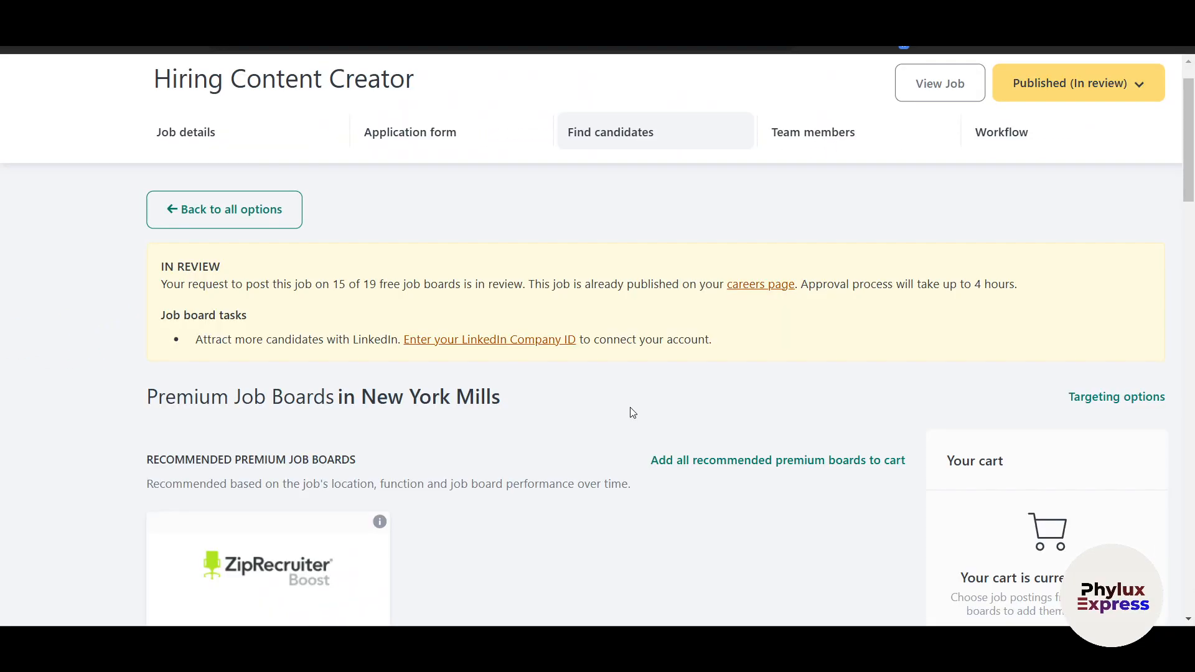
scroll(631, 408, down, 4)
scroll(631, 408, up, 2)
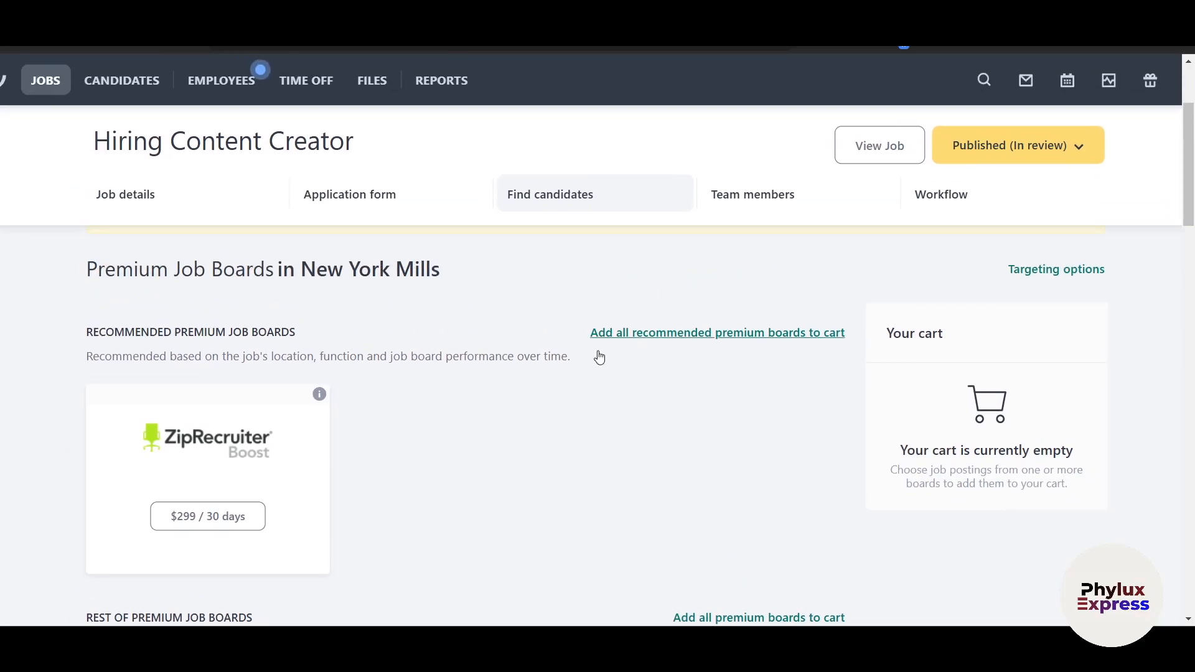
scroll(768, 344, down, 5)
Show the job's Team members tab, listing the account owner as Super Admin
scroll(834, 463, up, 5)
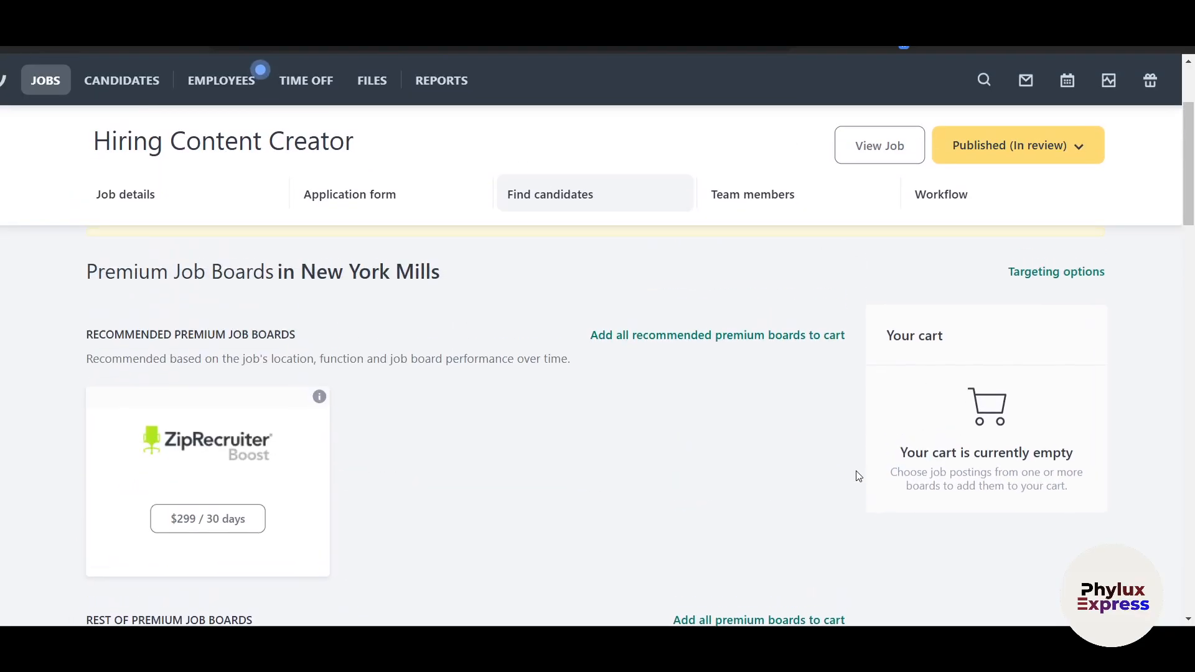
click(729, 205)
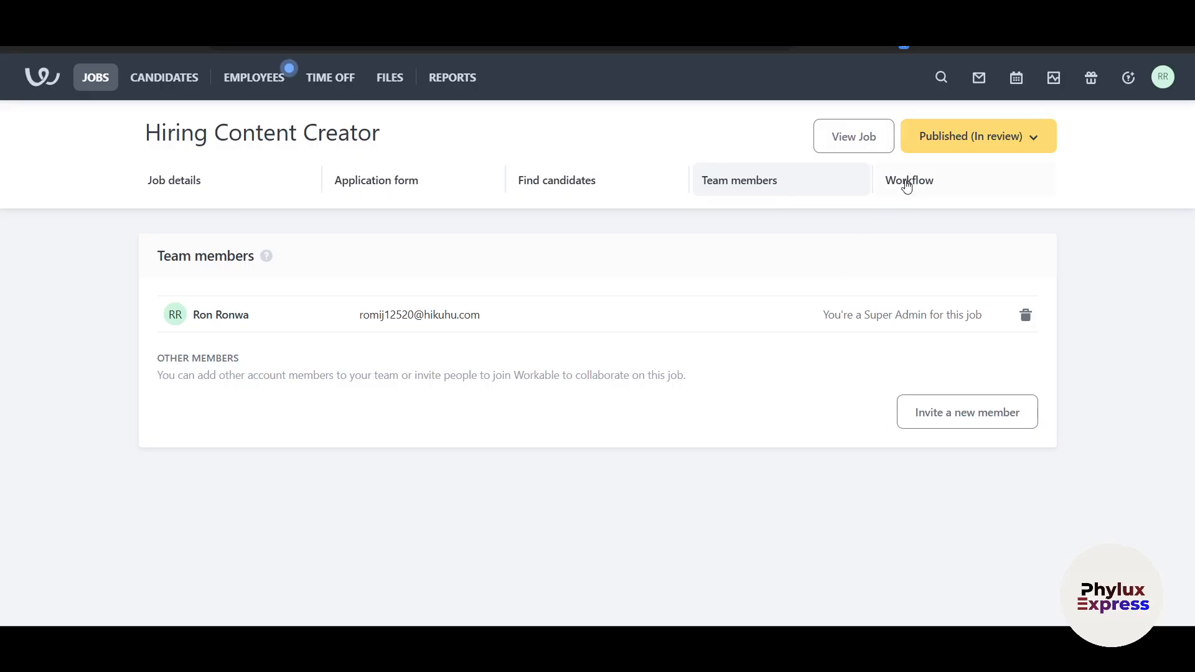
Open the Hiring Content Creator job's Workflow and select the Assessment stage
click(907, 185)
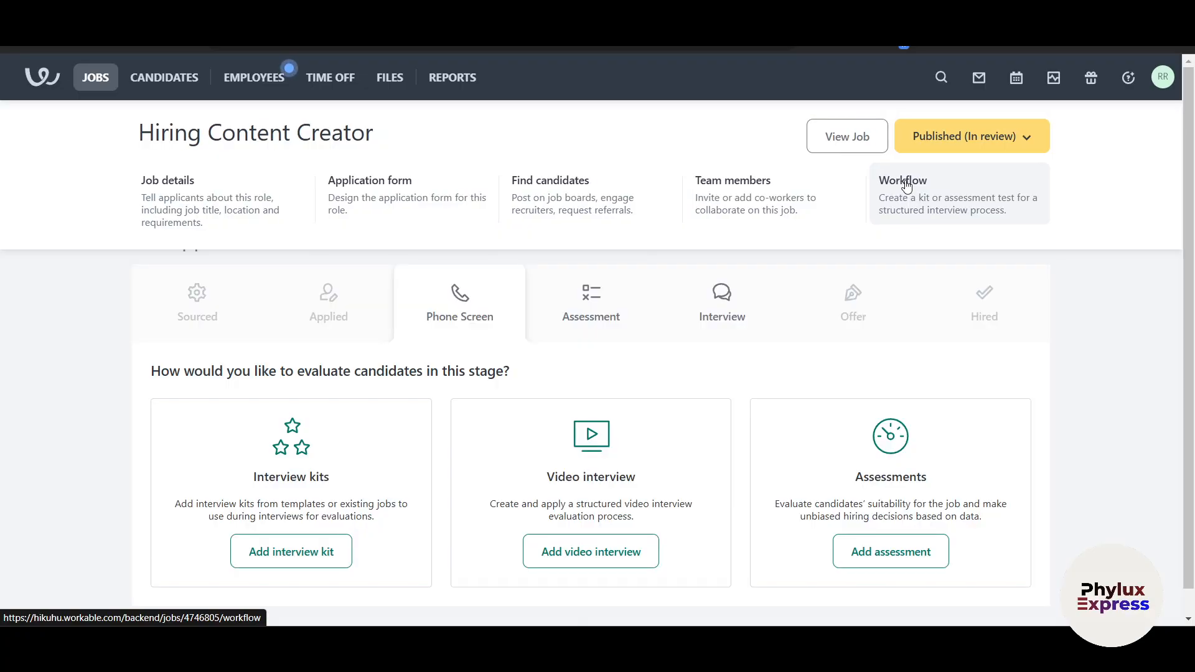
scroll(689, 427, down, 1)
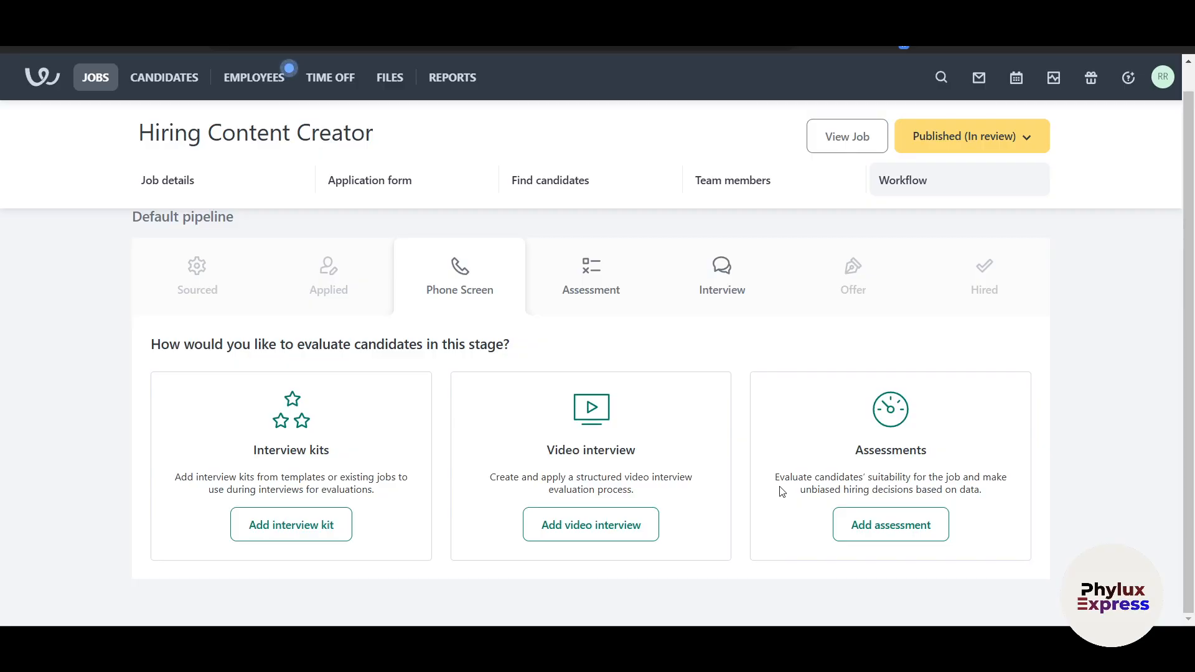
click(596, 292)
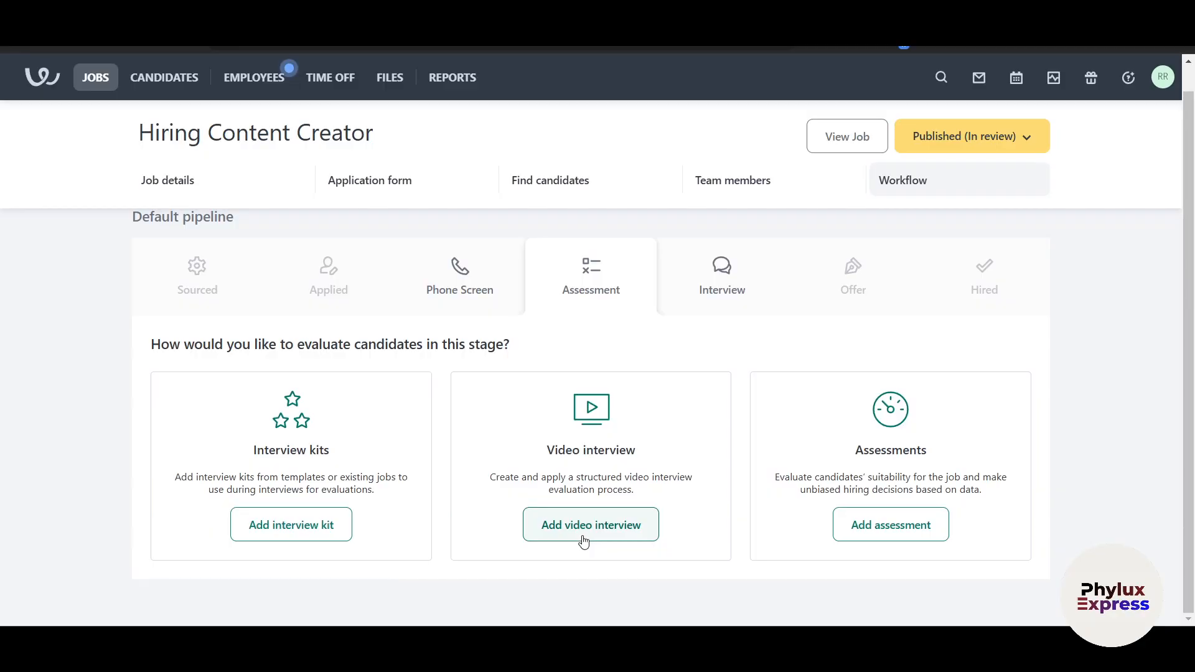
Browse the third-party assessment providers under Add assessment, then show the Interview stage options
click(863, 530)
scroll(627, 478, down, 10)
scroll(626, 478, up, 5)
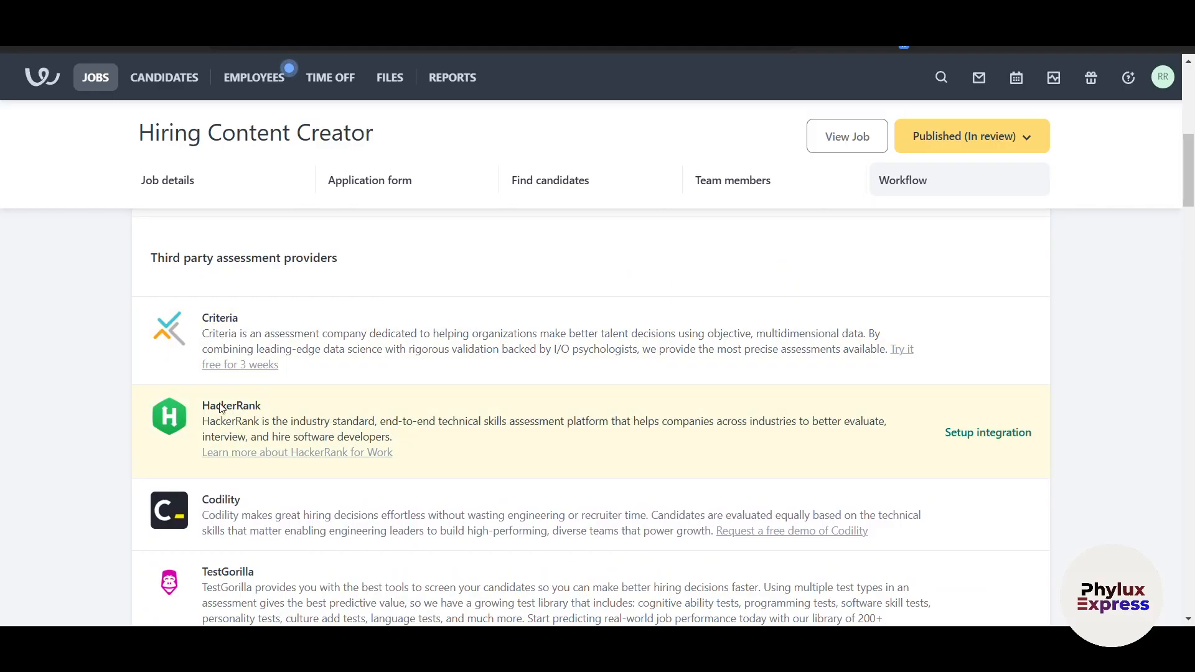
scroll(447, 491, down, 3)
scroll(494, 525, down, 4)
scroll(494, 525, up, 13)
scroll(493, 523, down, 5)
scroll(494, 520, down, 5)
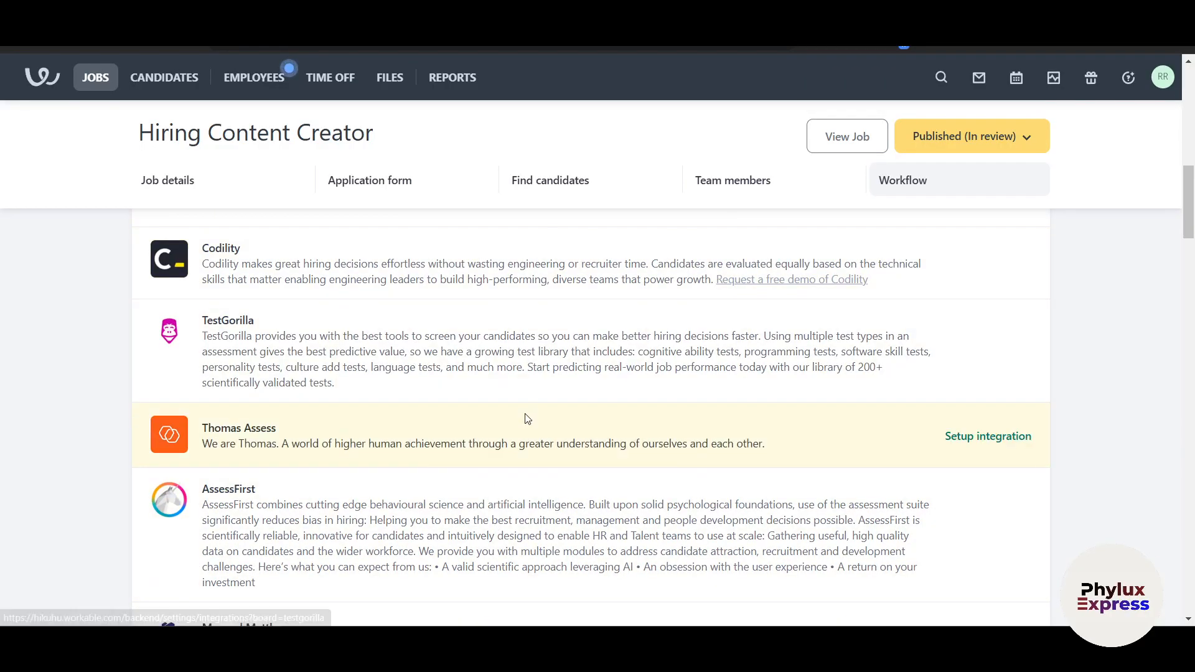
scroll(527, 418, up, 10)
click(707, 321)
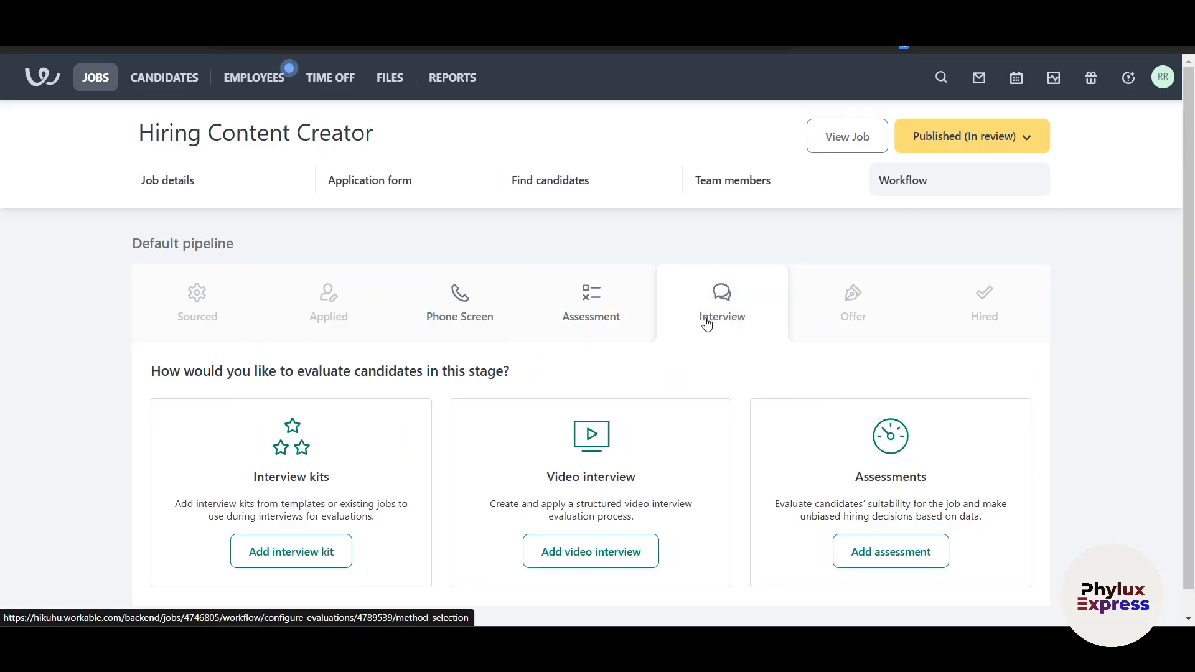
Check the Published (In review) status choices, then switch to the Phone Screen stage
scroll(707, 322, down, 1)
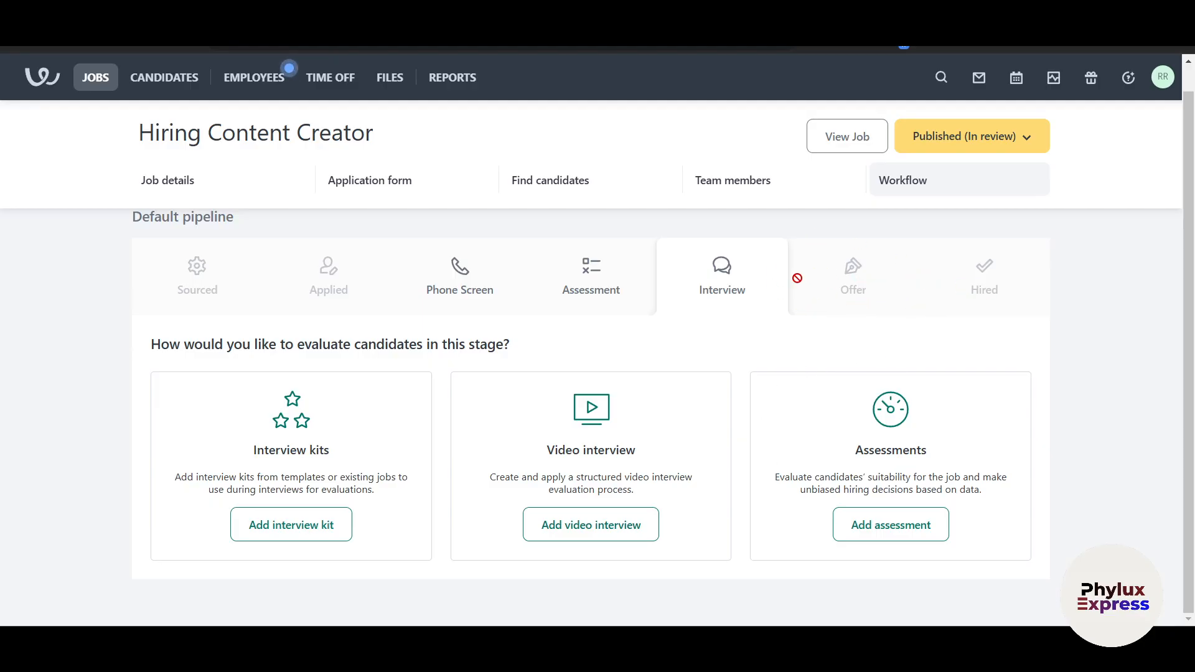
click(946, 138)
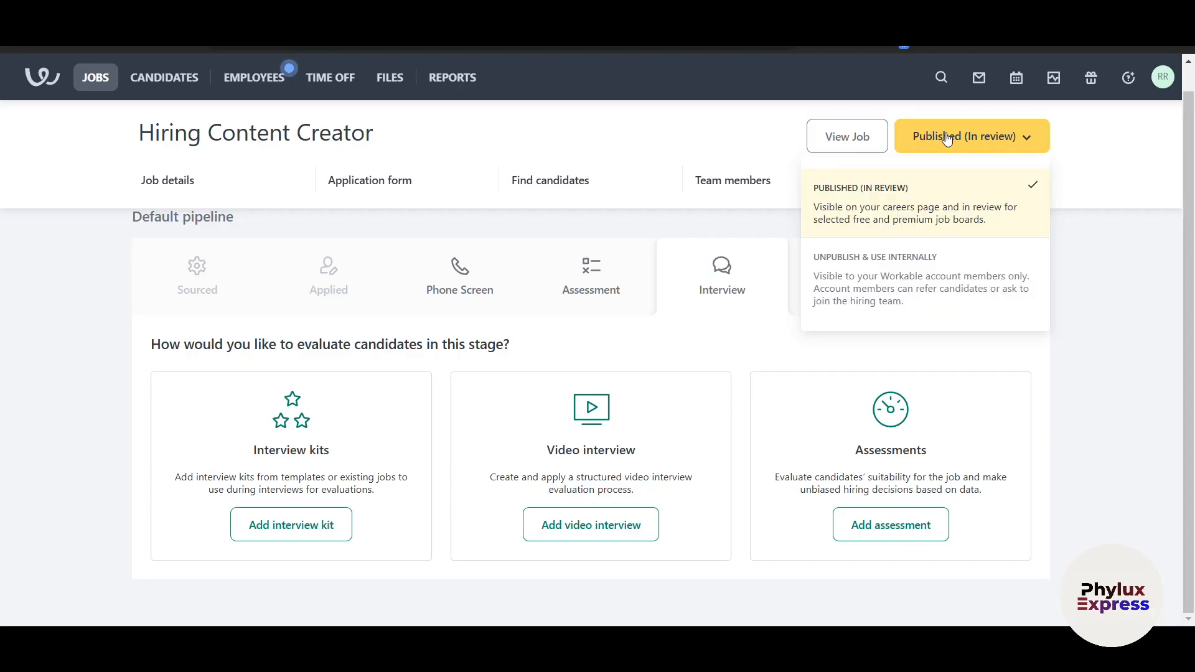
click(1102, 342)
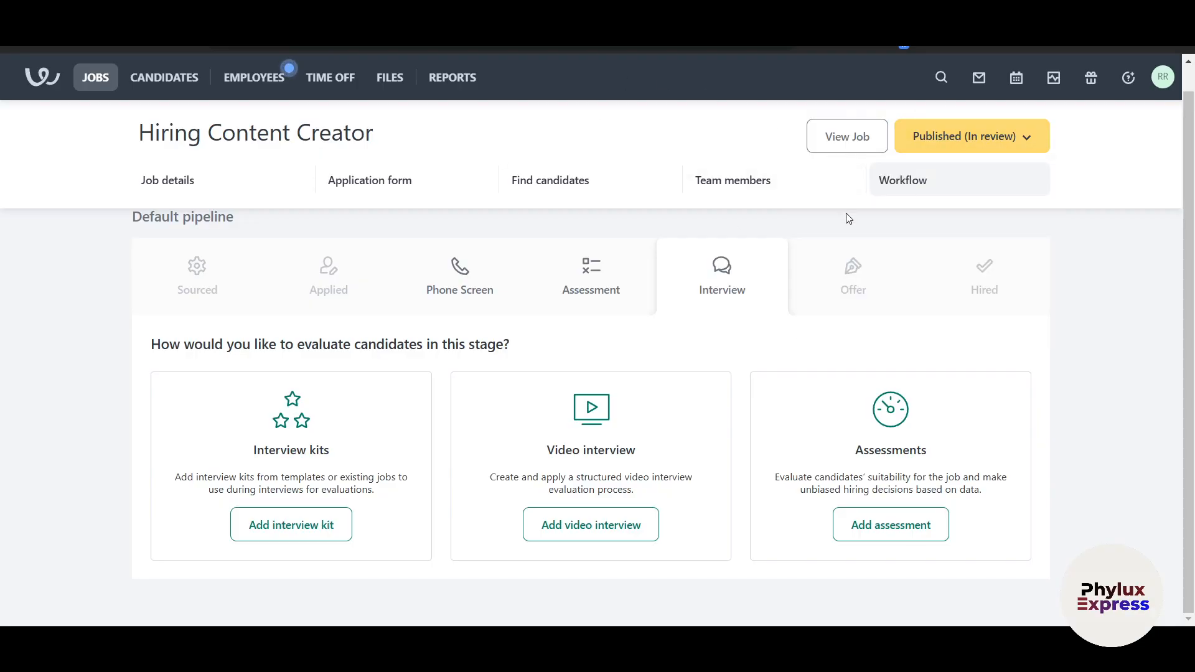
scroll(796, 336, up, 1)
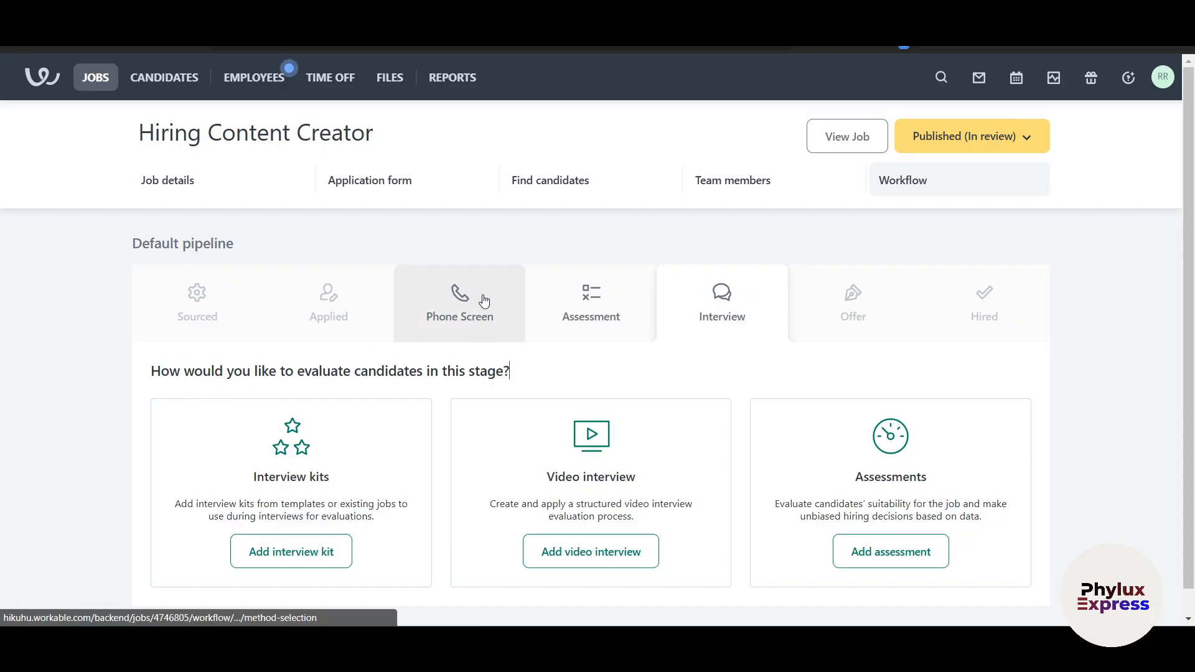
click(517, 323)
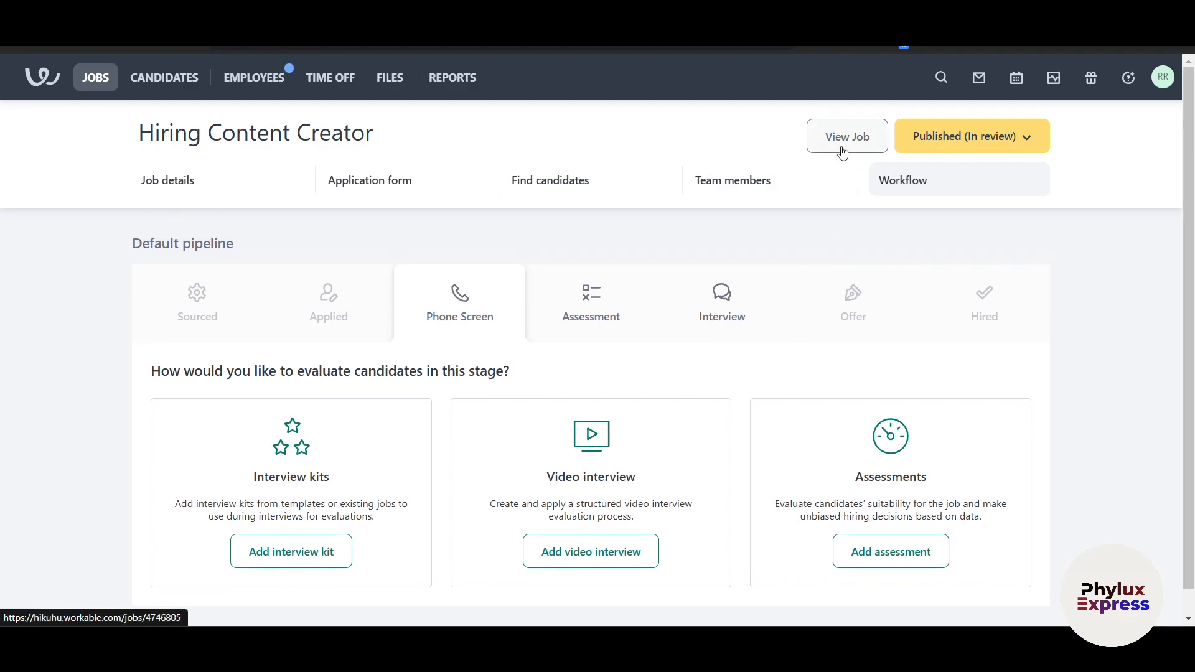
click(842, 151)
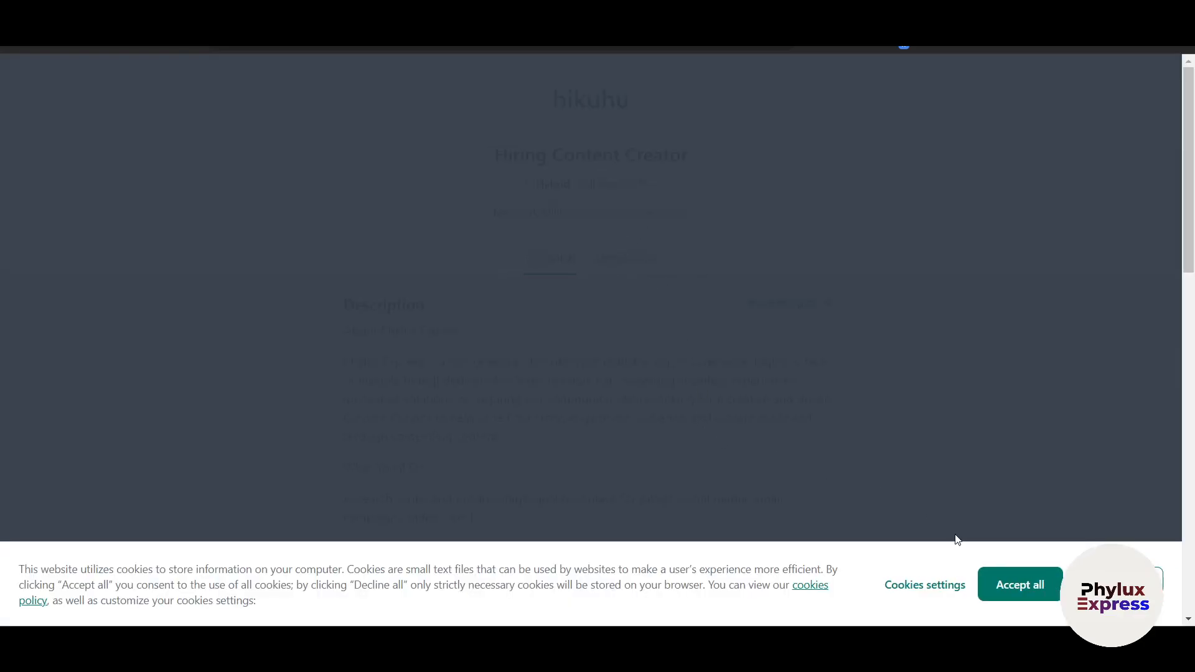
click(1014, 584)
scroll(846, 483, down, 15)
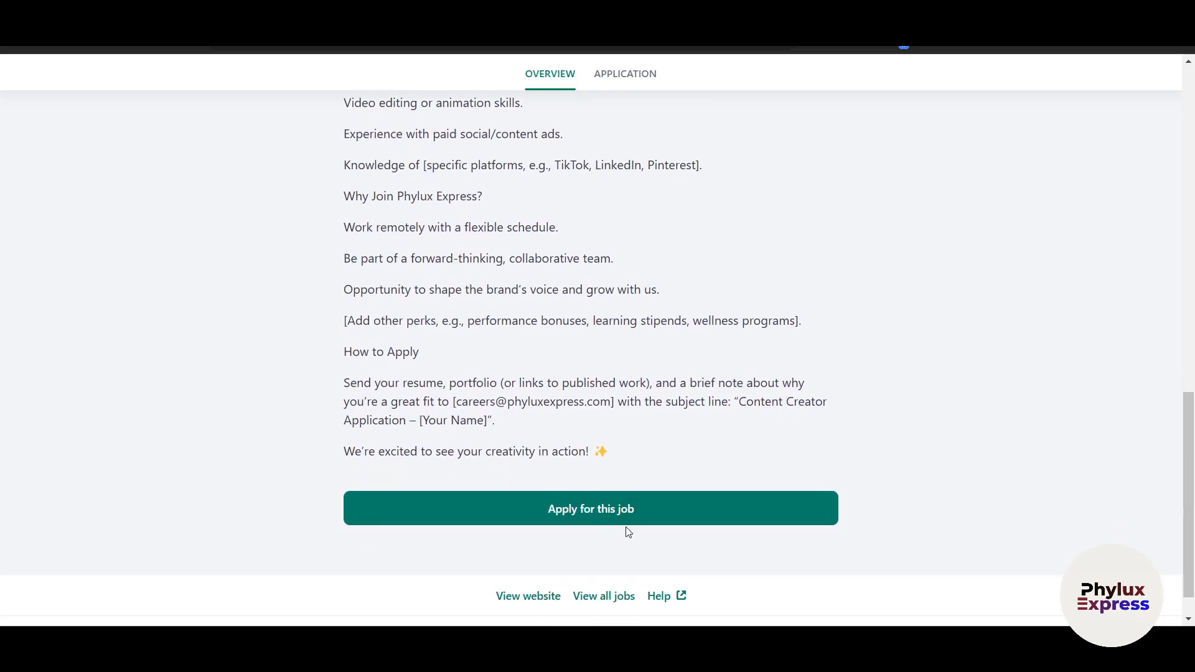
scroll(740, 528, up, 15)
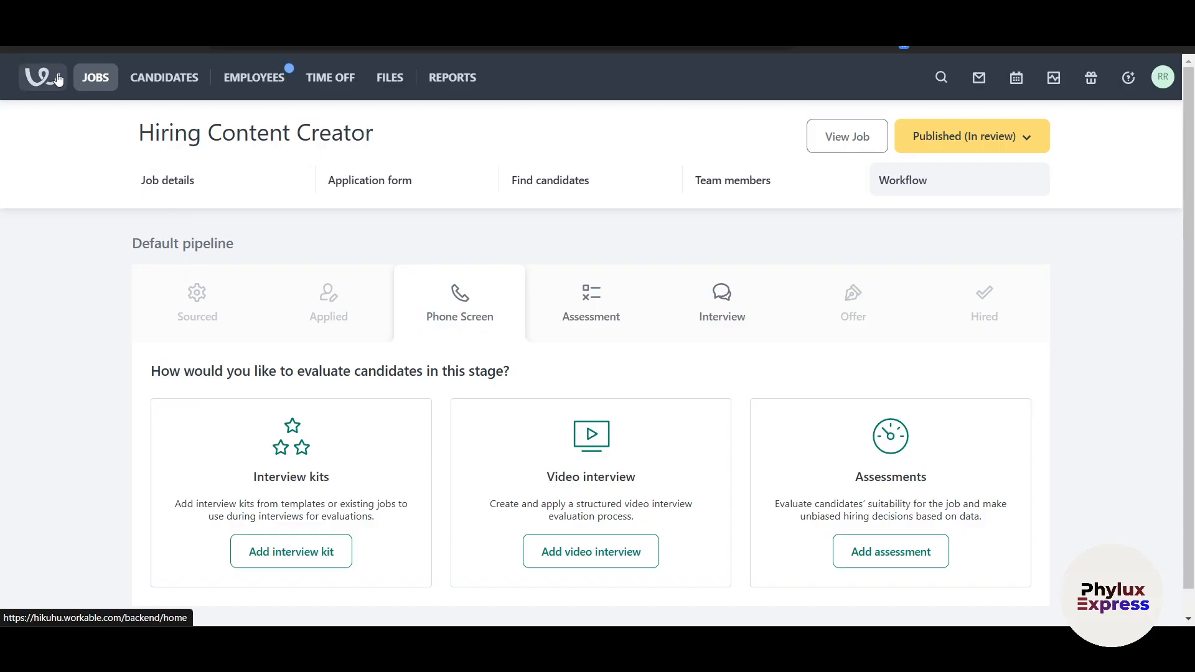
Go to the Workable home dashboard and scroll through it
click(167, 85)
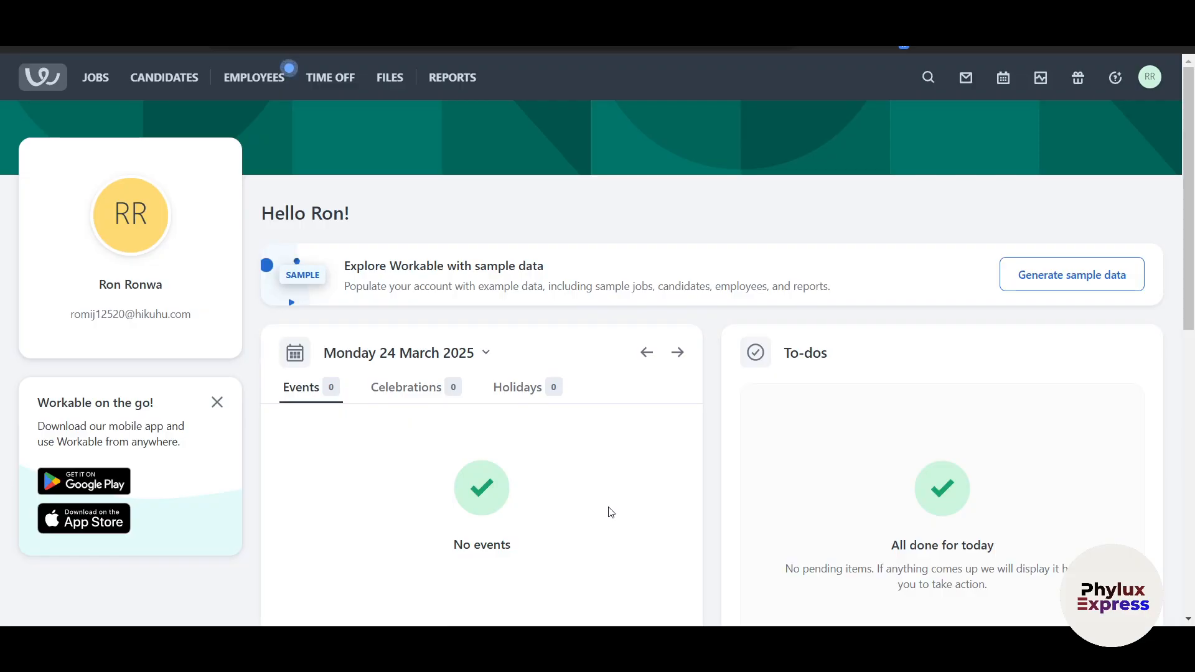
scroll(611, 512, down, 3)
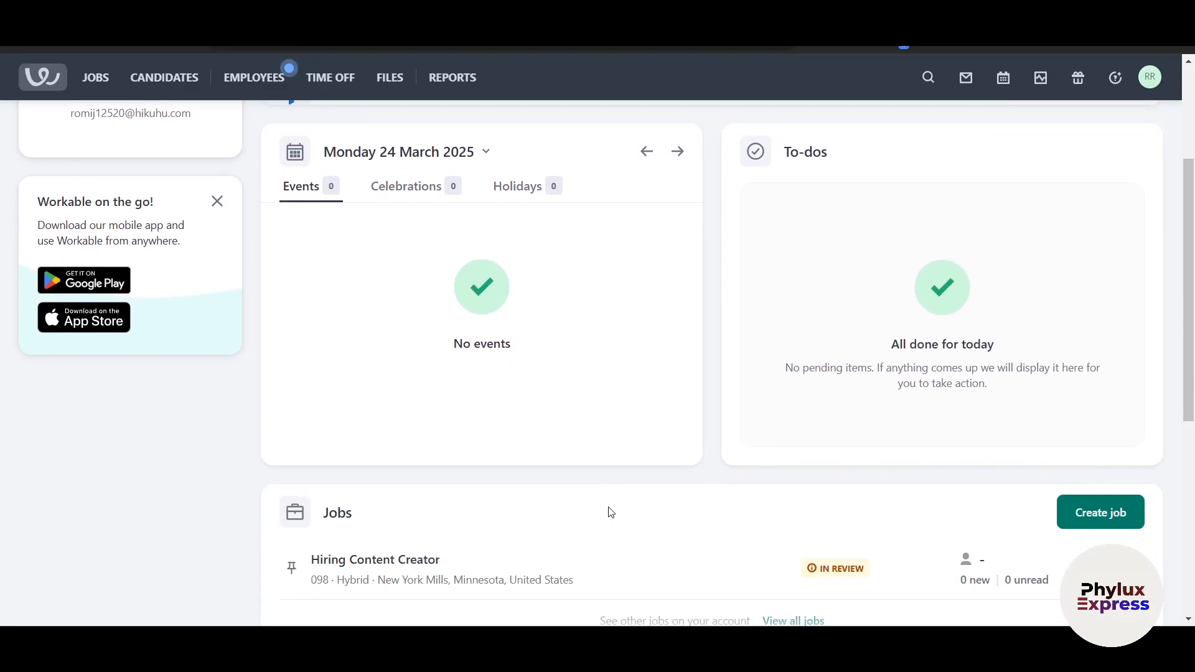
scroll(611, 511, down, 1)
scroll(610, 513, up, 5)
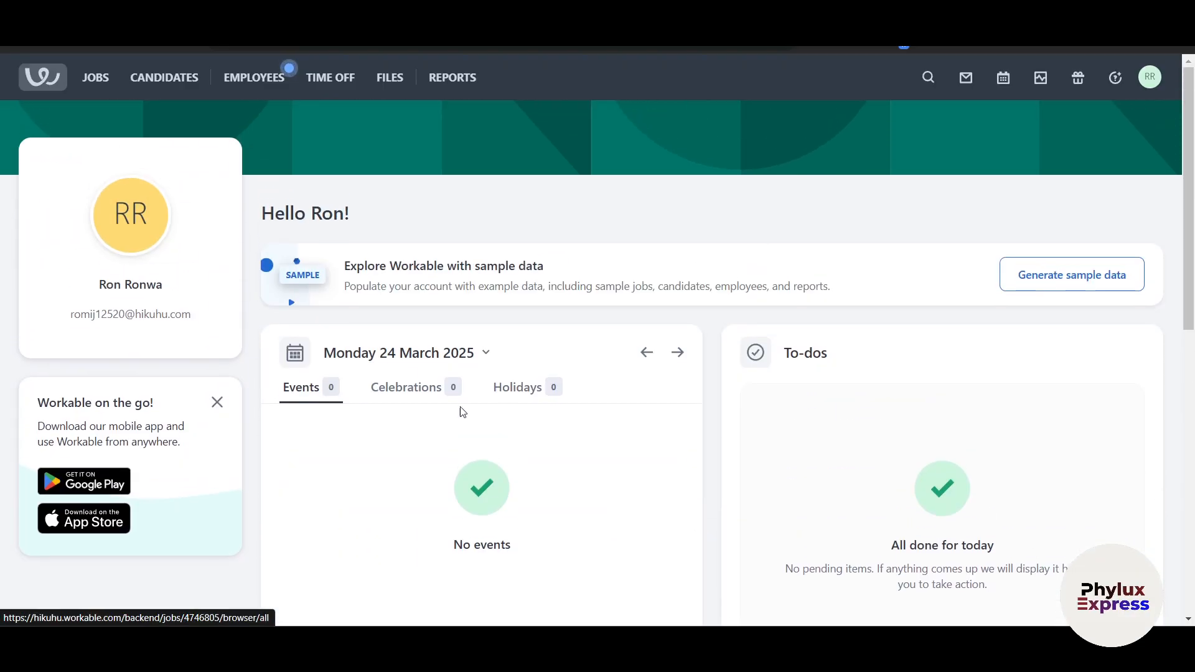
View the empty Candidates list and its Department filter, then open the Employees directory
click(165, 84)
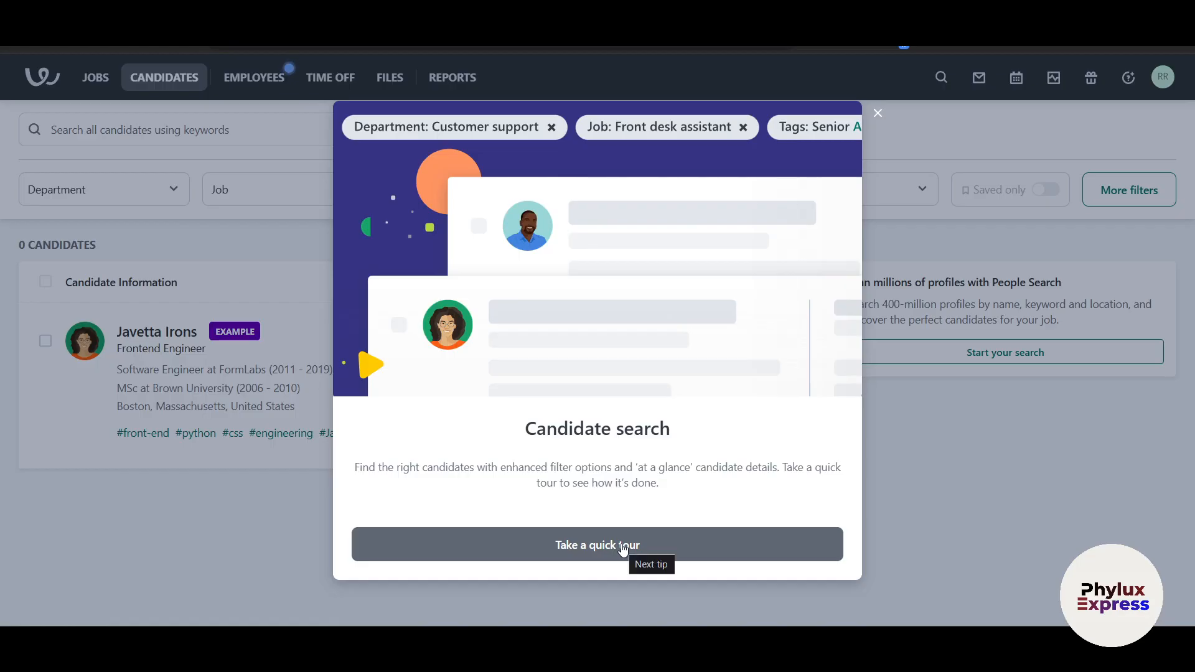
click(877, 116)
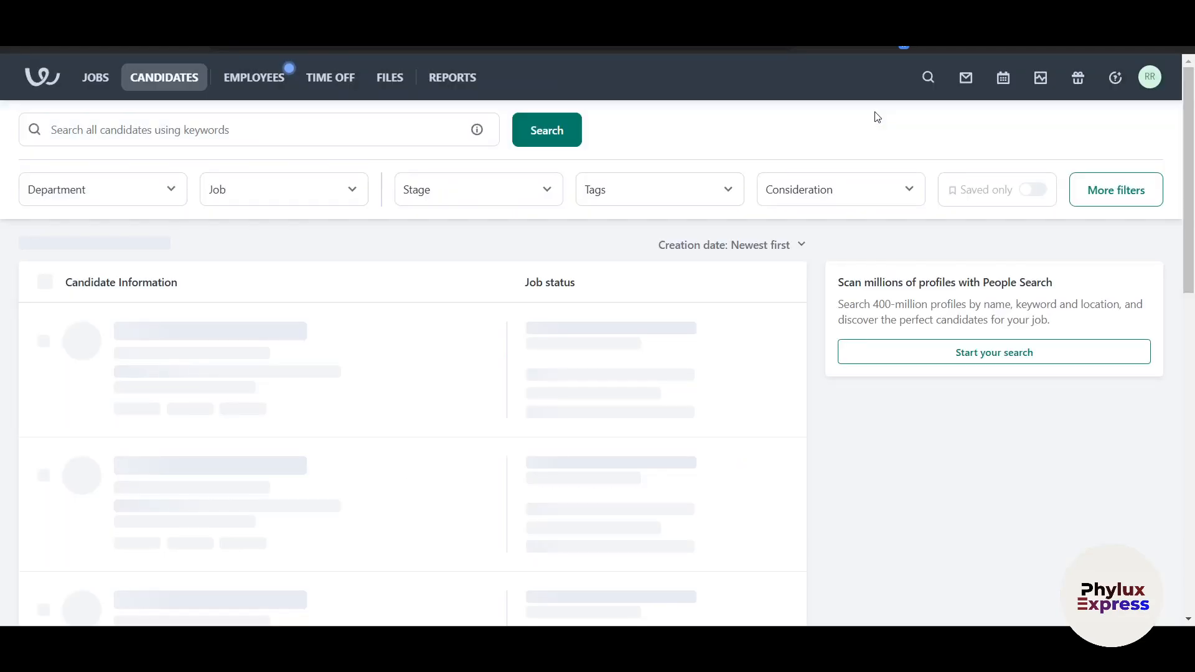
scroll(568, 510, down, 1)
scroll(571, 514, up, 1)
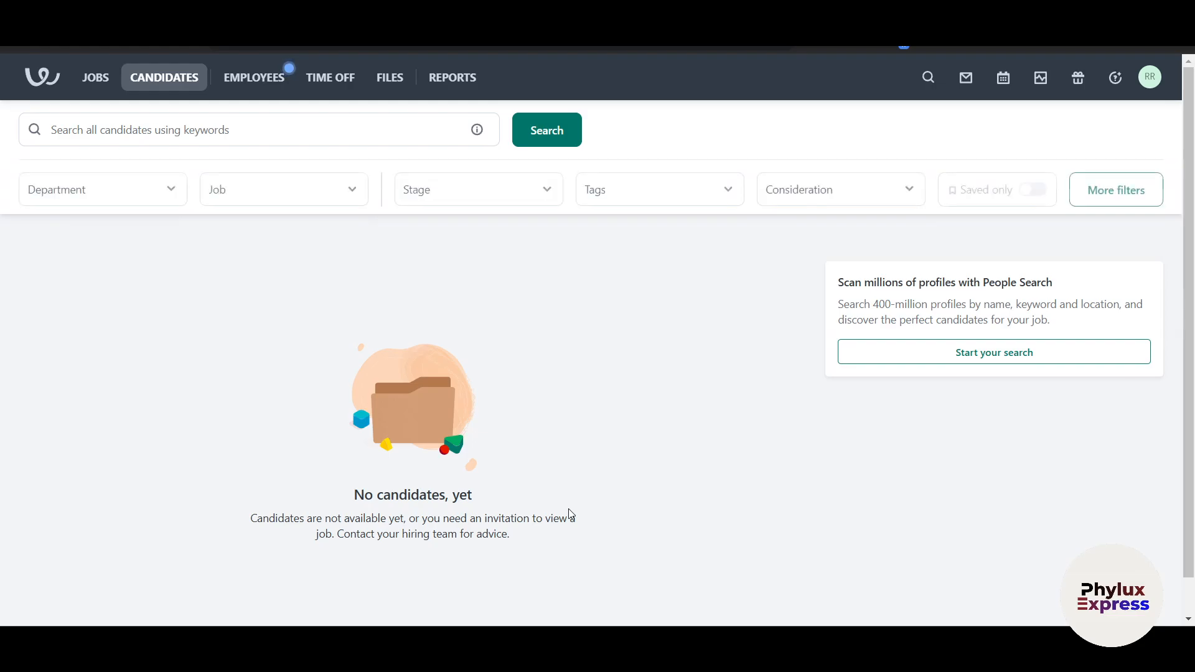
click(103, 190)
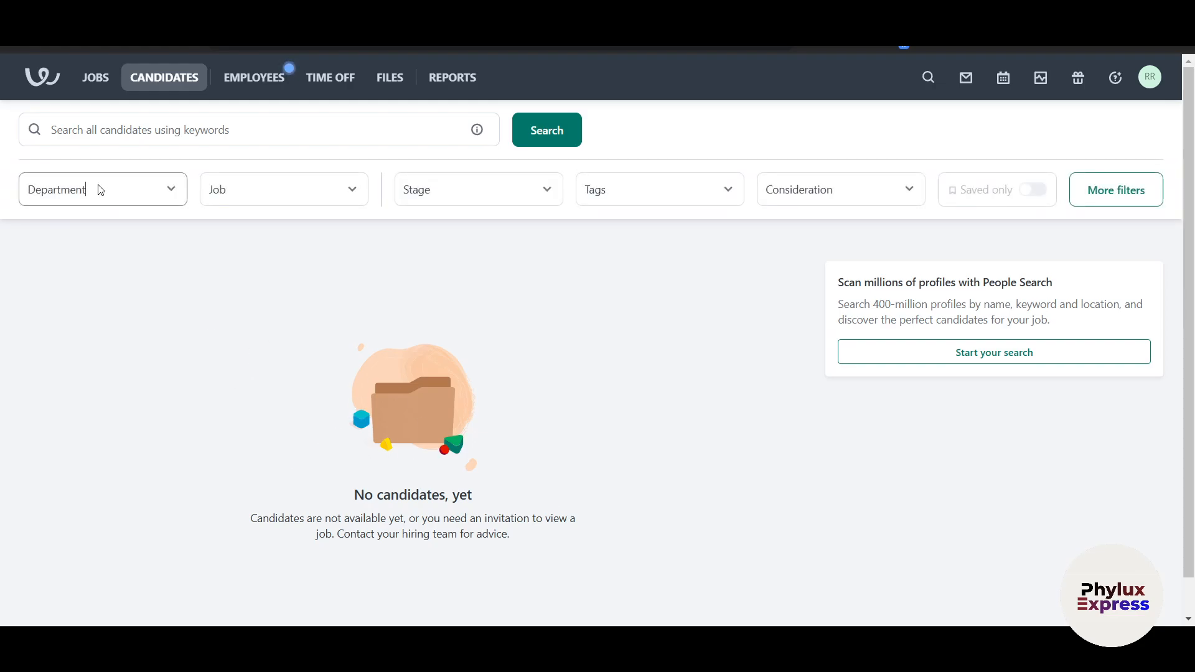
click(241, 139)
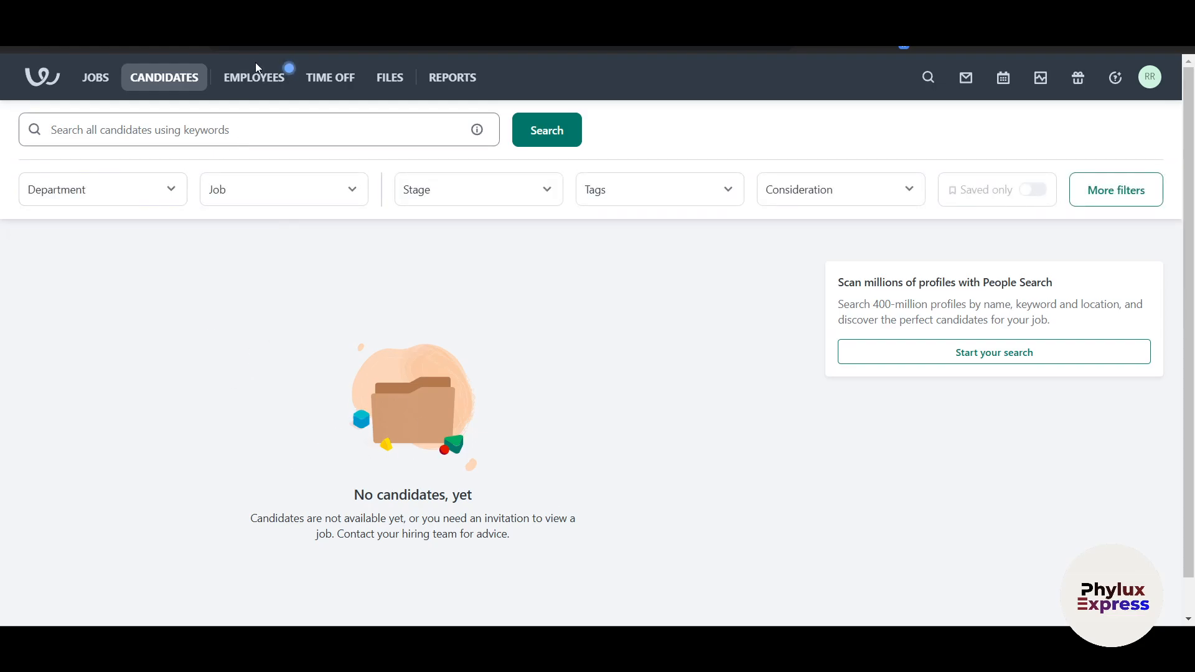
click(260, 87)
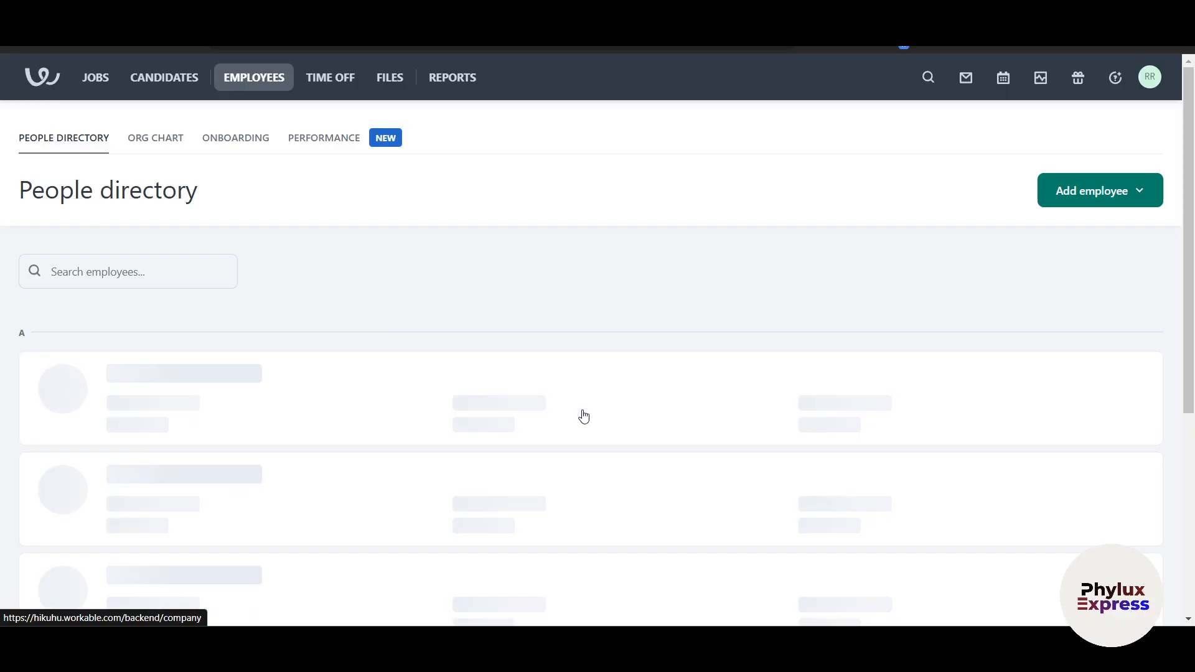
Choose to add a new employee manually from the Employees page
scroll(695, 476, down, 1)
scroll(696, 476, up, 1)
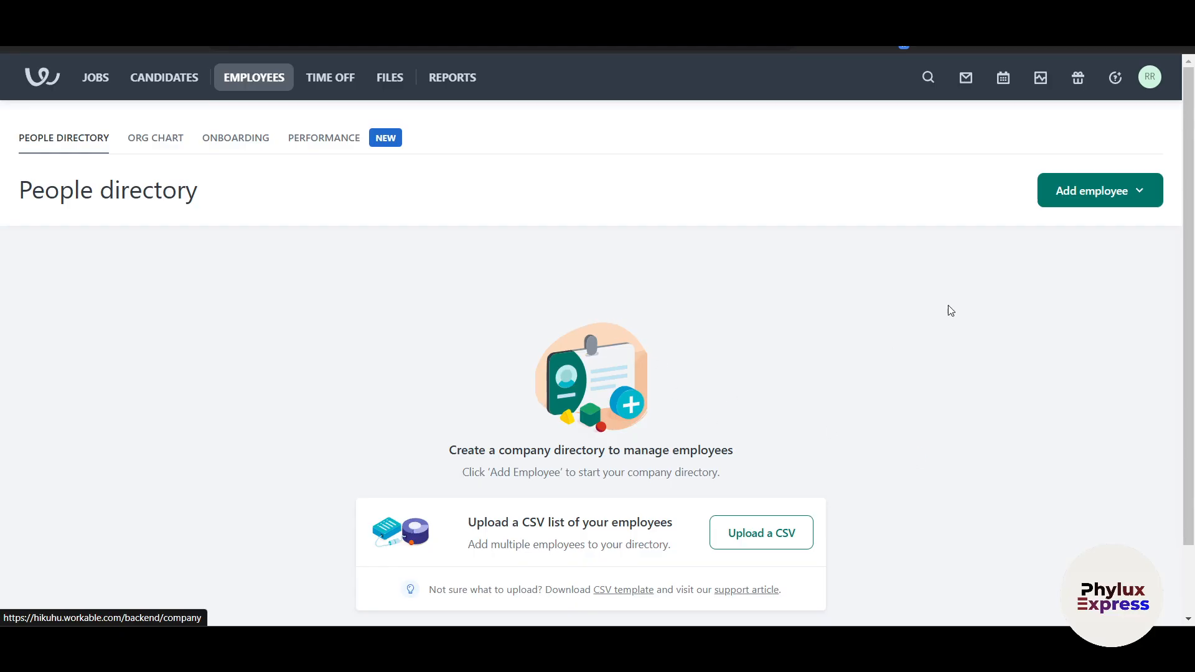
click(1118, 198)
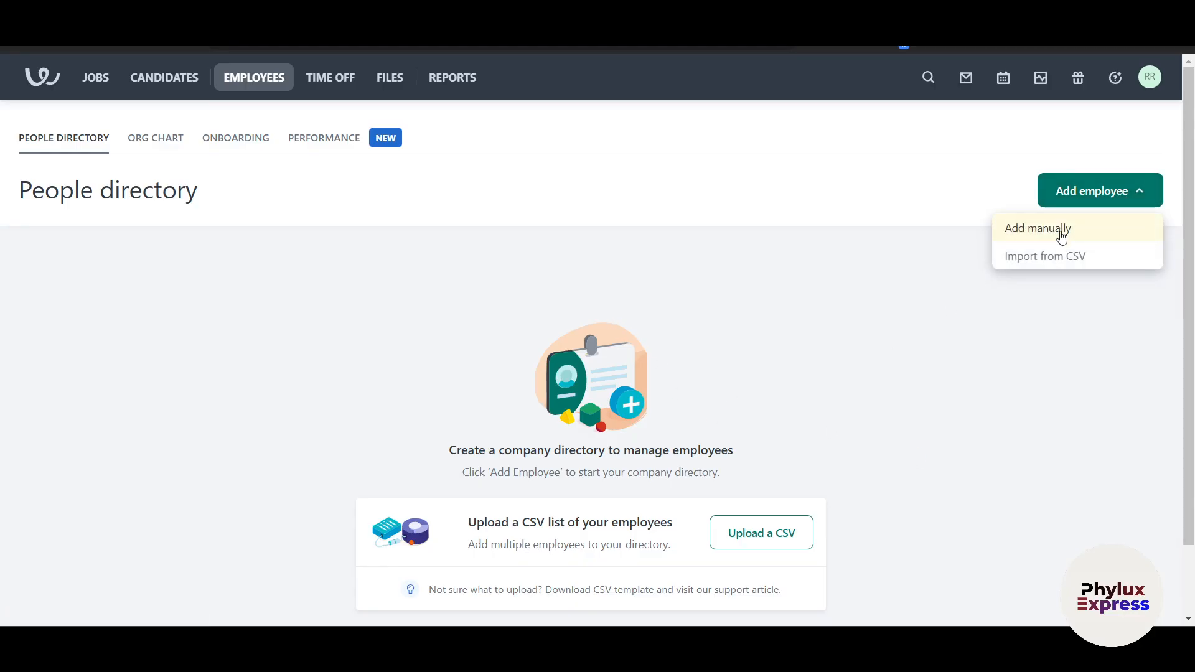
click(1061, 238)
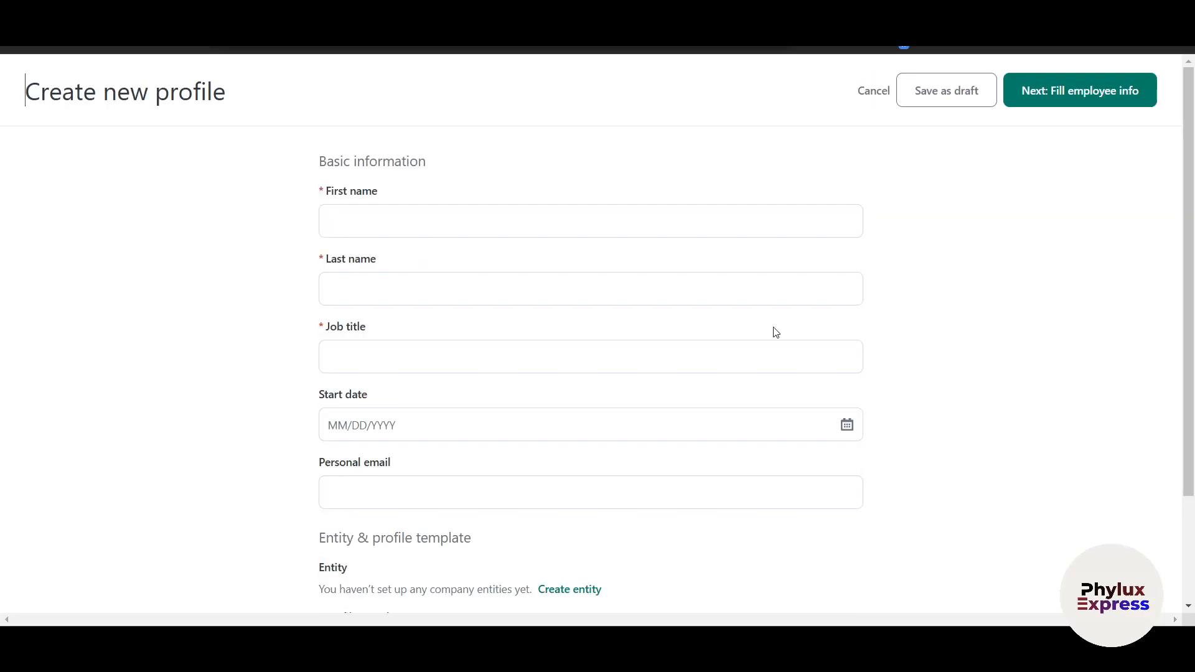
Enter the employee's first and last name and the job title Manager
click(354, 218)
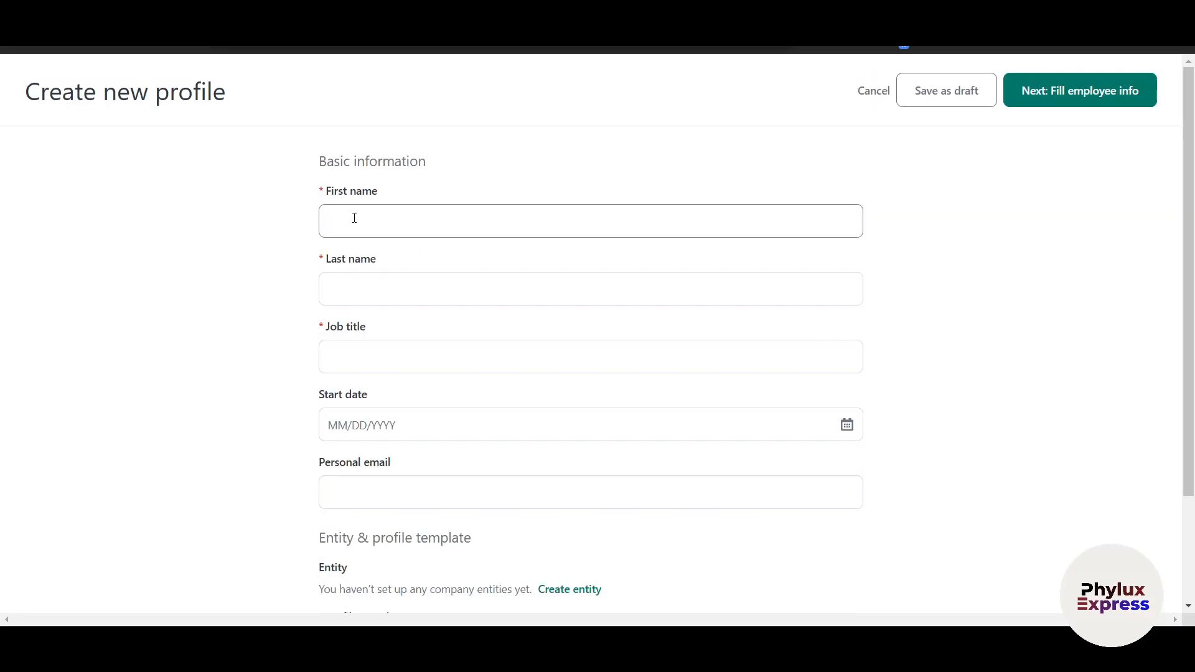
key(Tab)
click(360, 342)
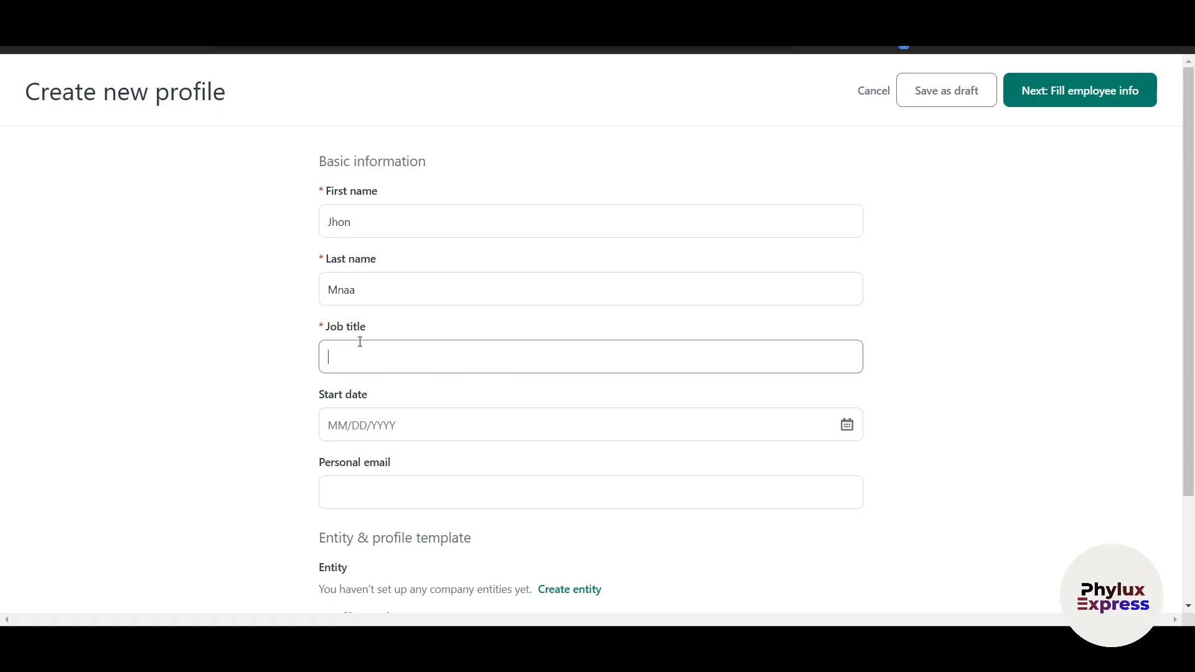
text(m)
text(Manager)
Set the start date to 03/10/2025 and enter the employee's personal email
scroll(360, 342, down, 1)
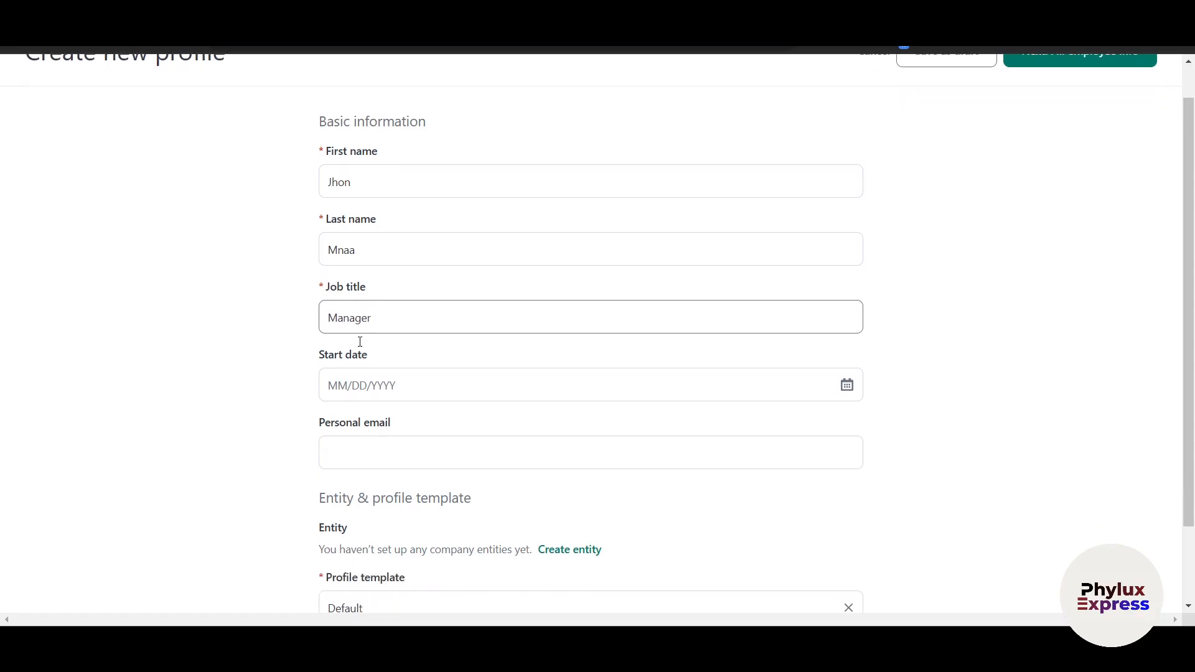
click(395, 382)
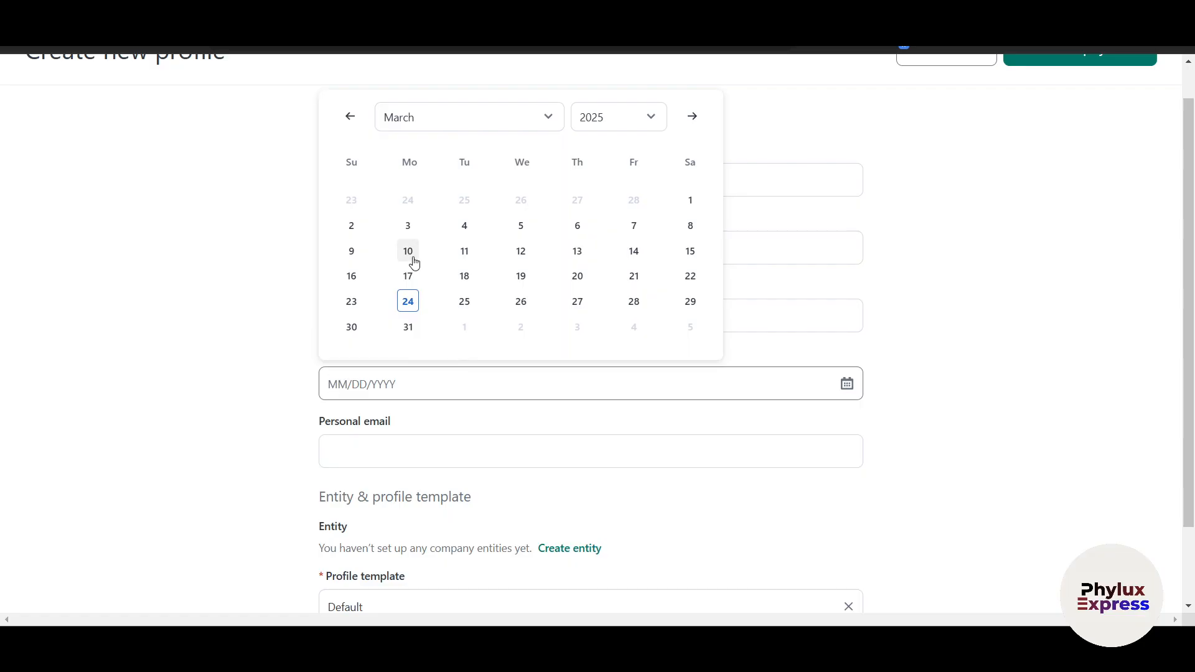
click(414, 258)
scroll(416, 304, down, 2)
click(408, 360)
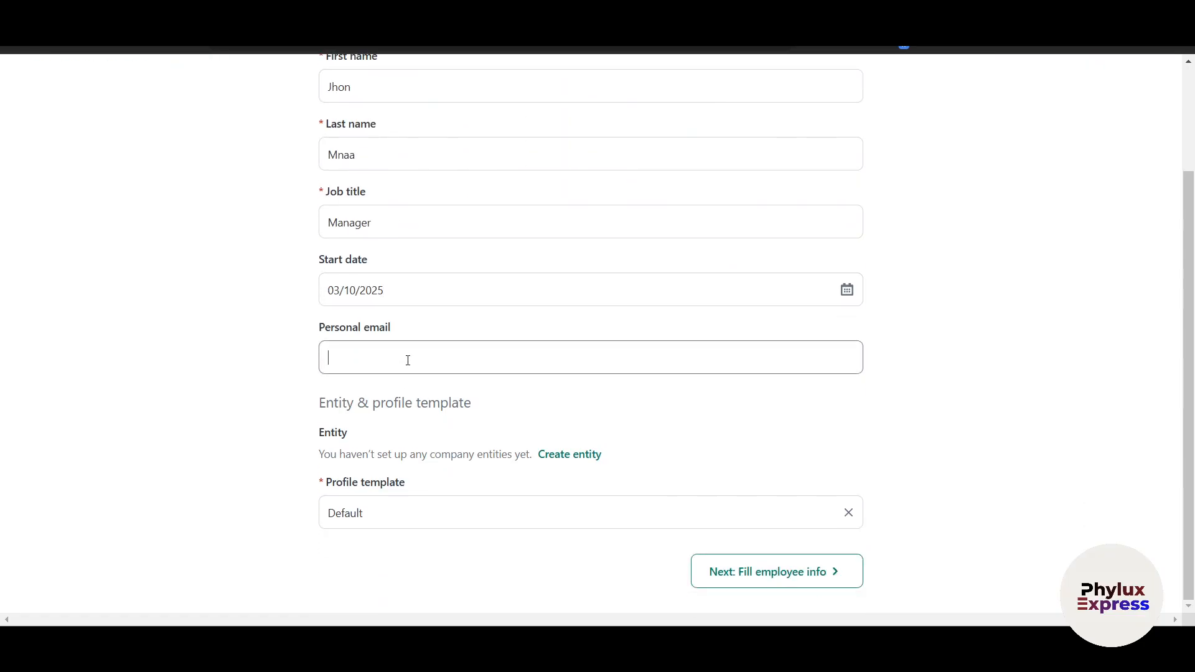
Keep the Default profile template and head to company entity setup
click(445, 512)
click(735, 454)
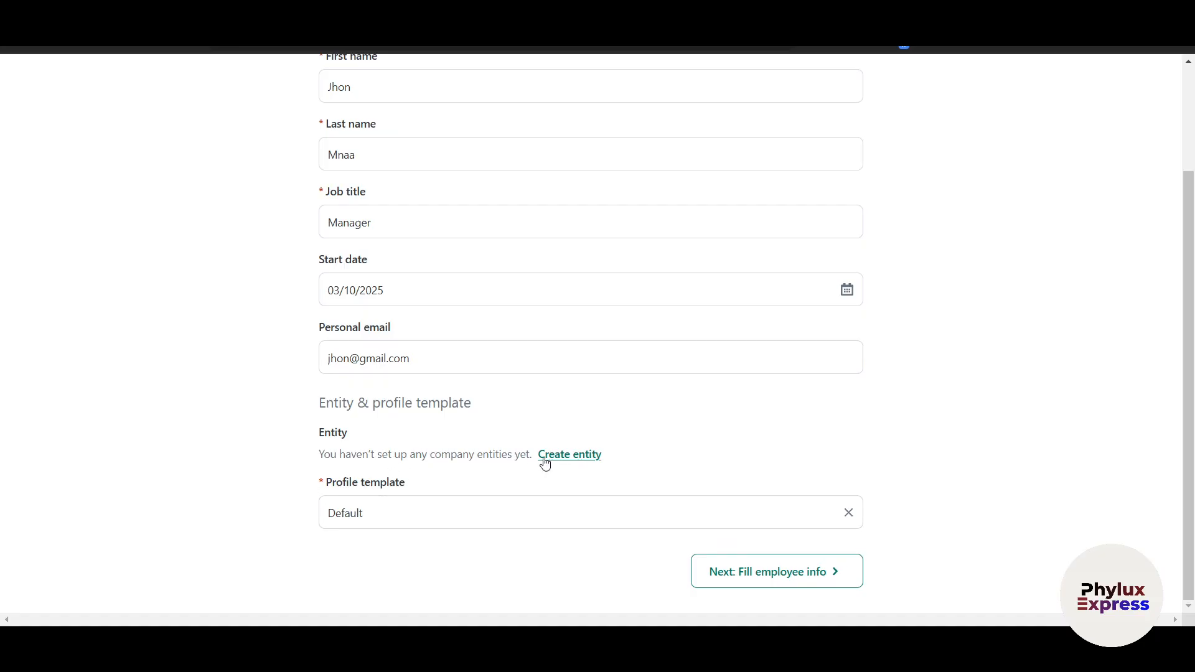
click(562, 464)
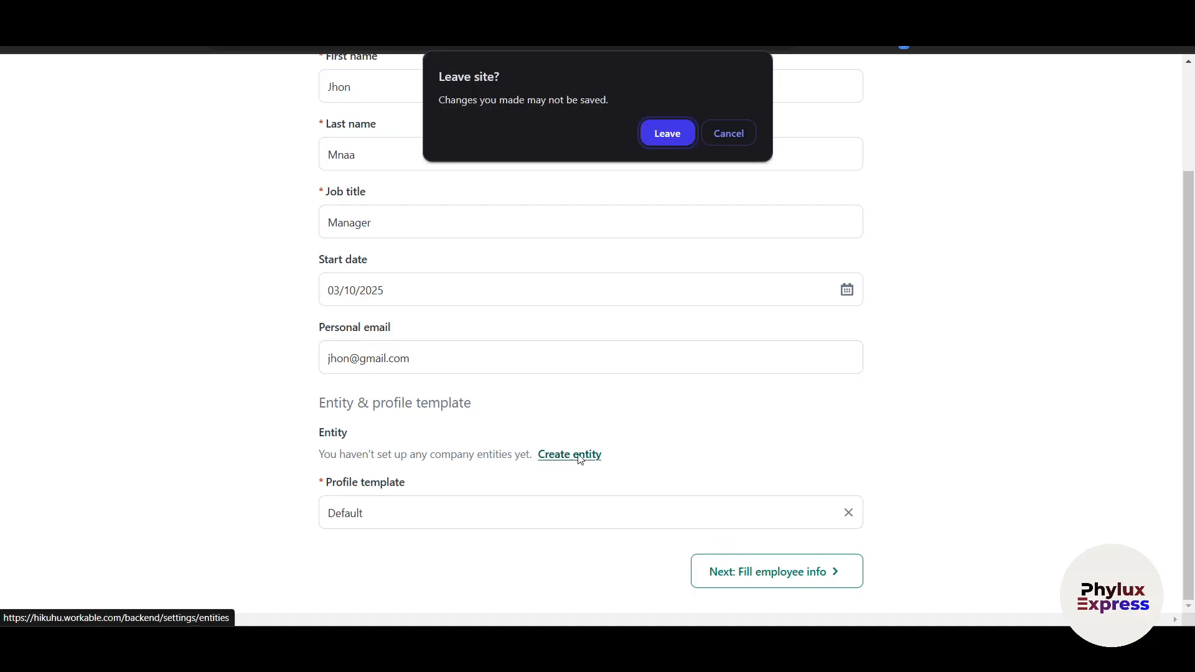
Start a new company entity named Phylux Express, with Phylux Express as legal name
click(678, 136)
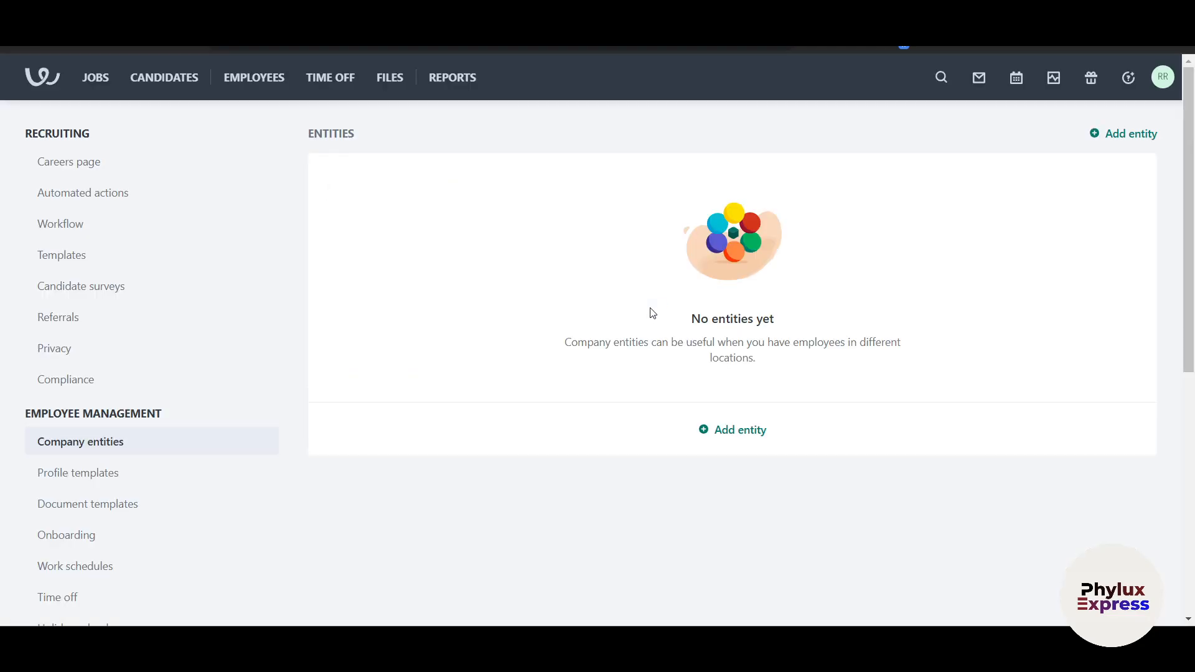
click(746, 431)
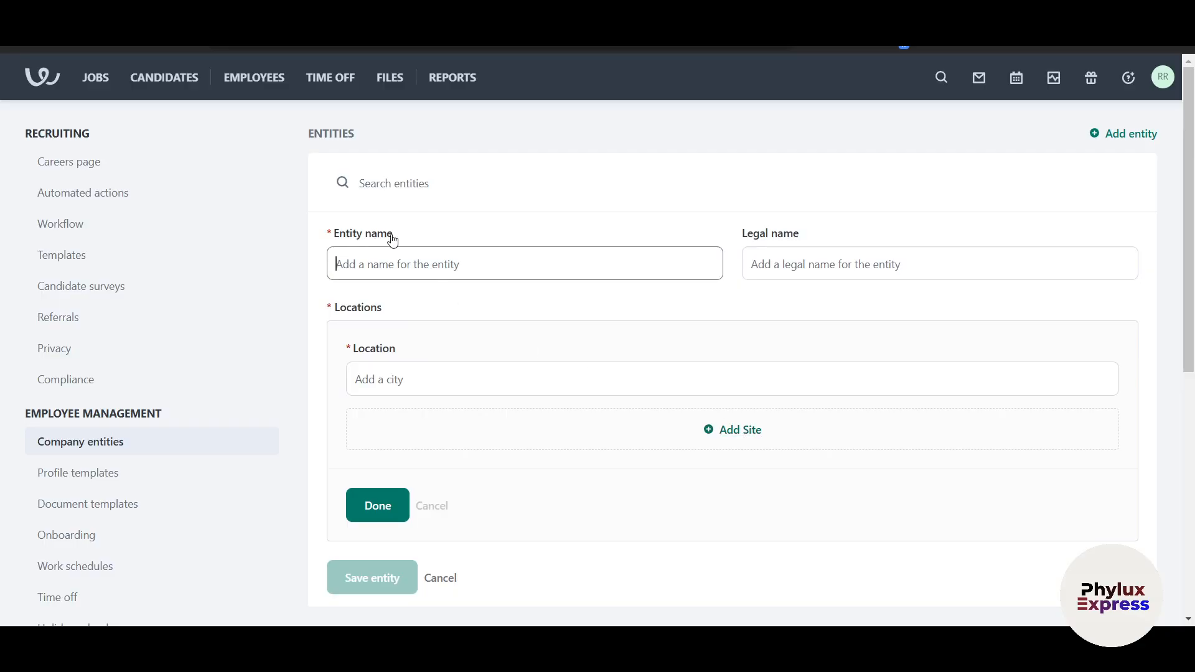
text(Phylux Express)
click(776, 256)
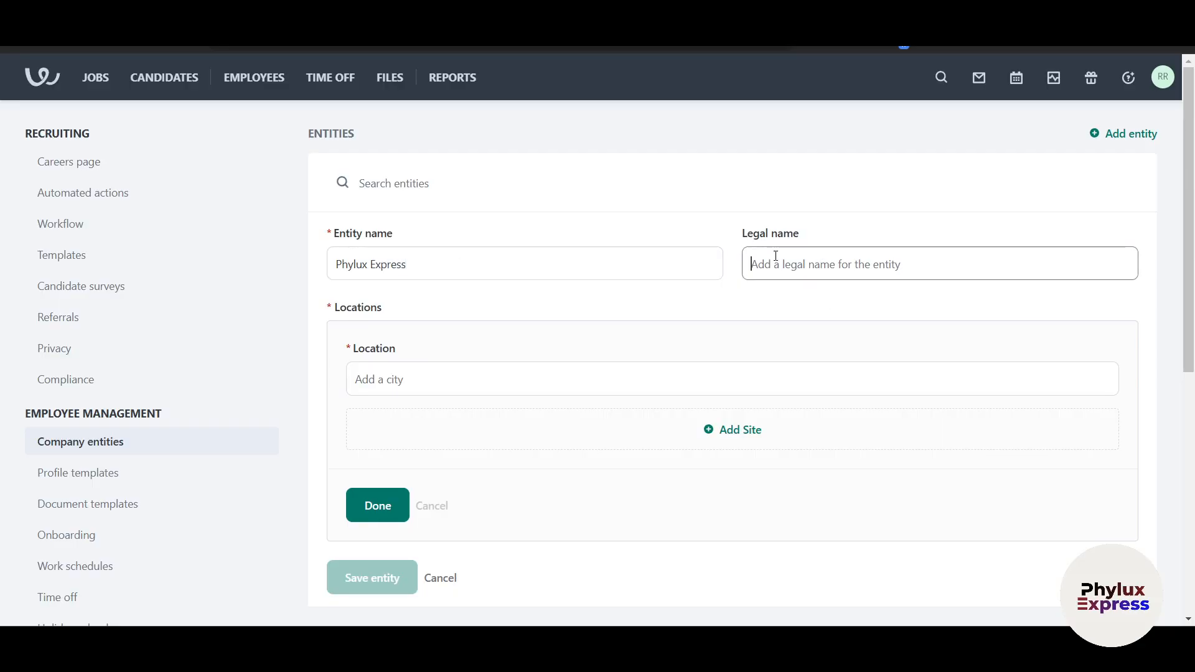
triple_click(473, 269)
key(ctrl+c)
click(789, 267)
key(ctrl+v)
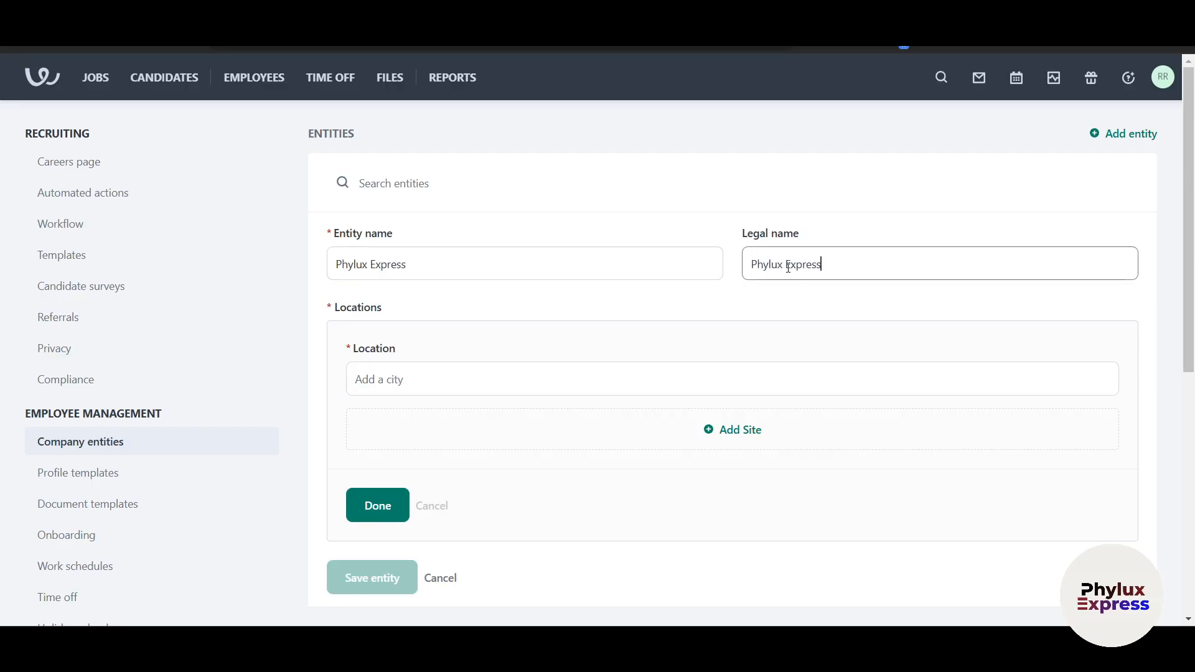
Set the entity location to the New York Stock Exchange address, New York
scroll(564, 326, down, 1)
click(467, 330)
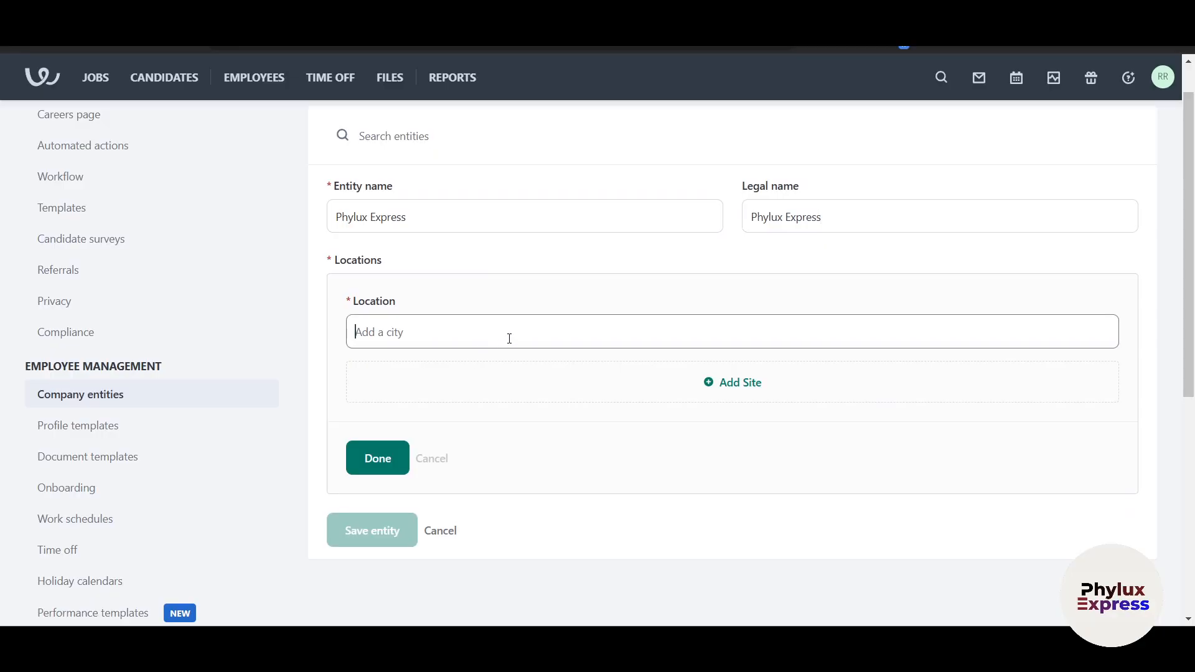
text(New yo)
text(ur)
key(BackSpace)
text(rk)
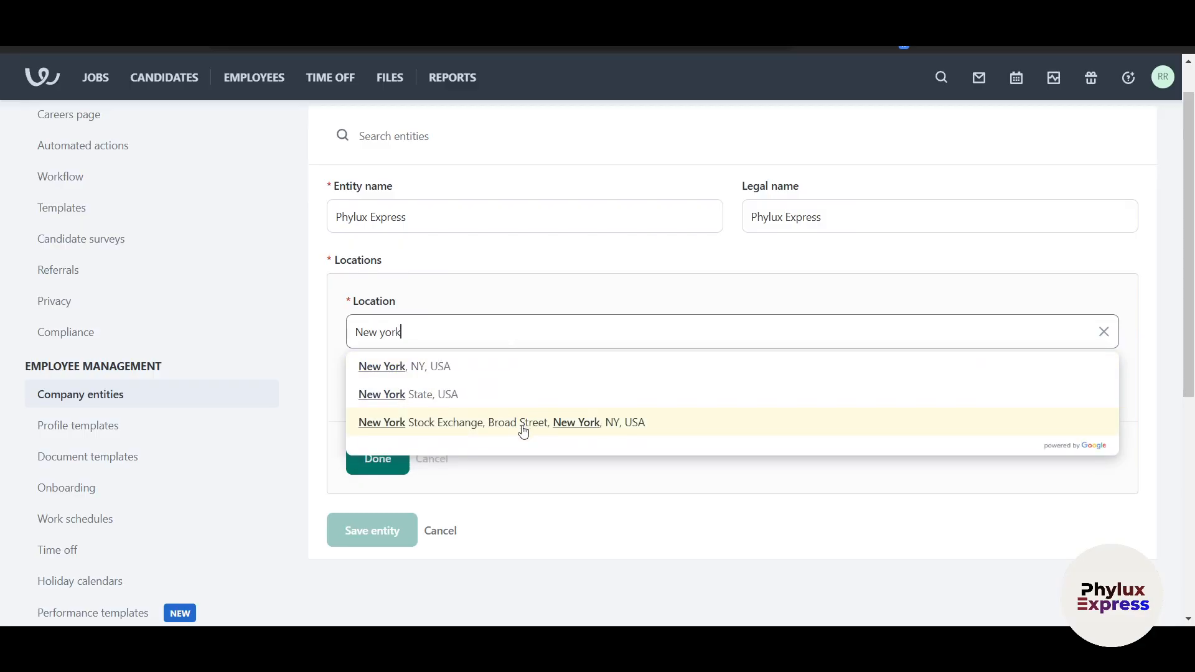
click(523, 423)
scroll(504, 421, down, 1)
click(378, 410)
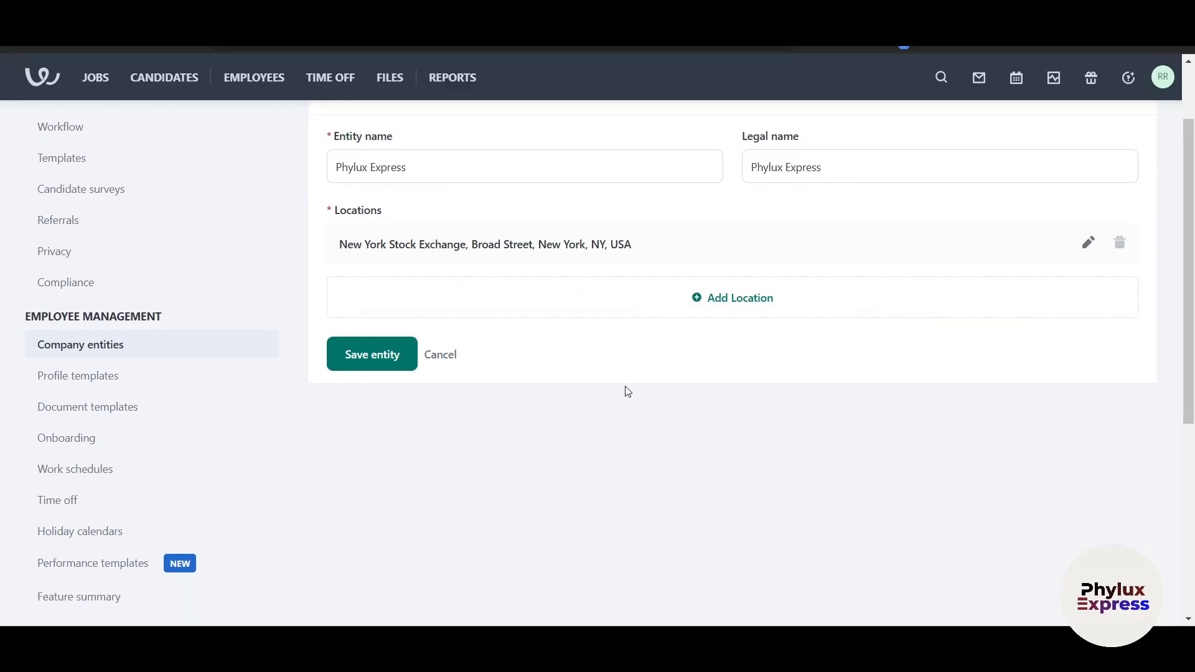
Stay on the page, save the Phylux Express entity and view its options
scroll(624, 388, up, 2)
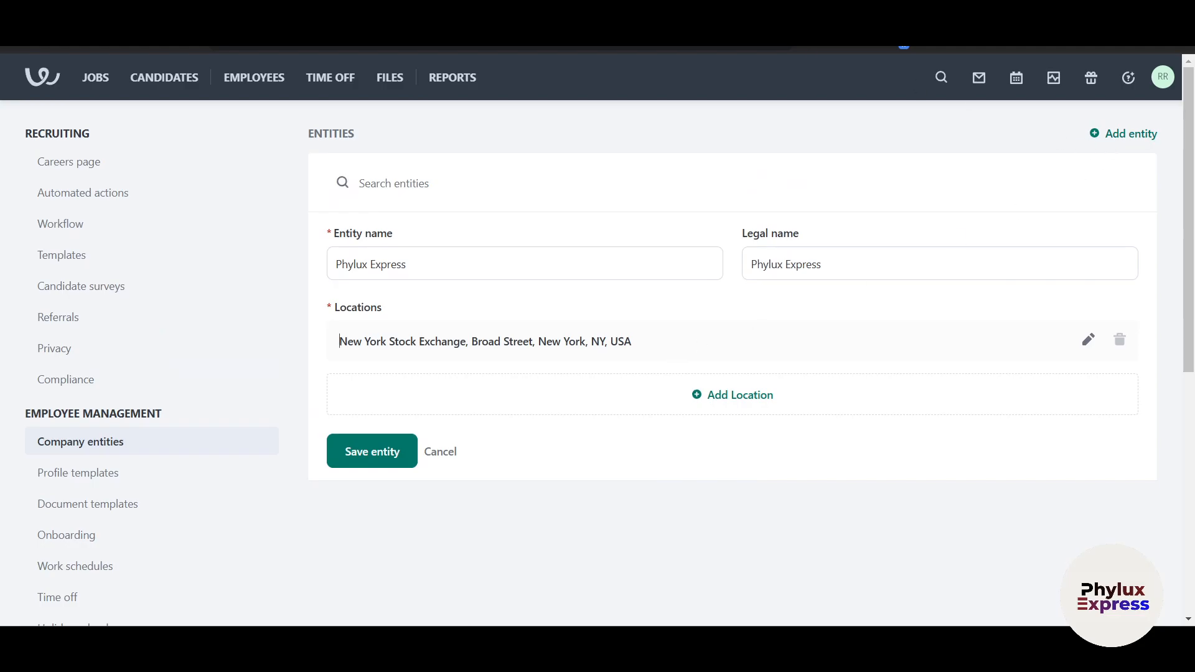
click(105, 174)
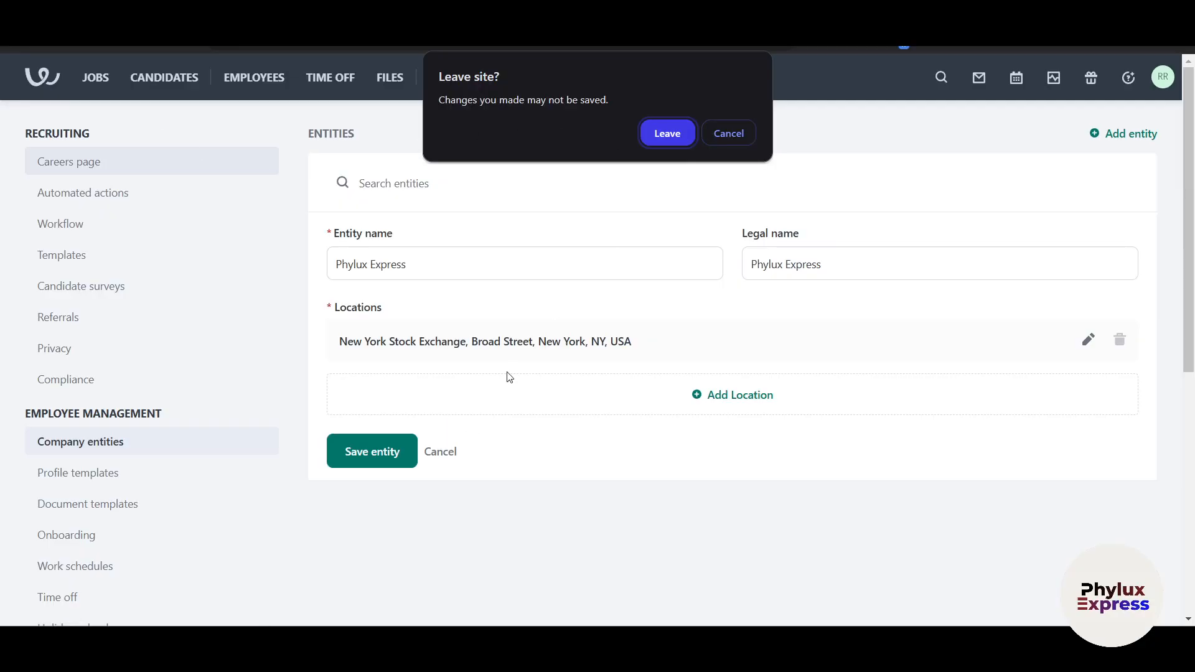
click(726, 138)
click(392, 450)
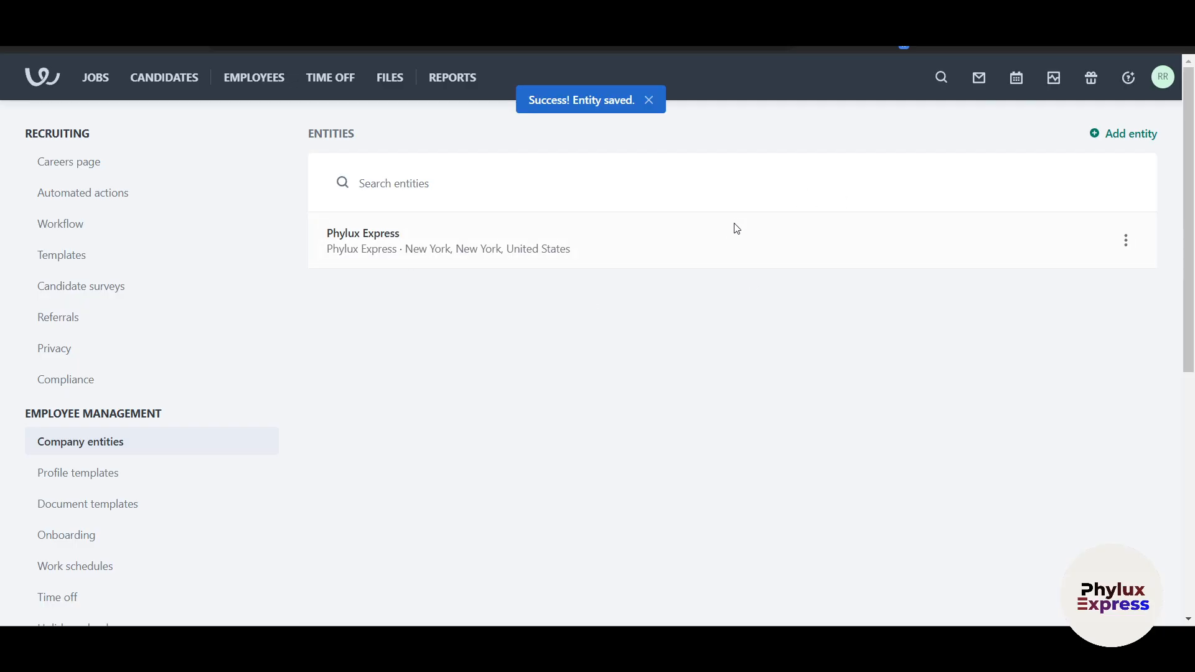
click(1121, 247)
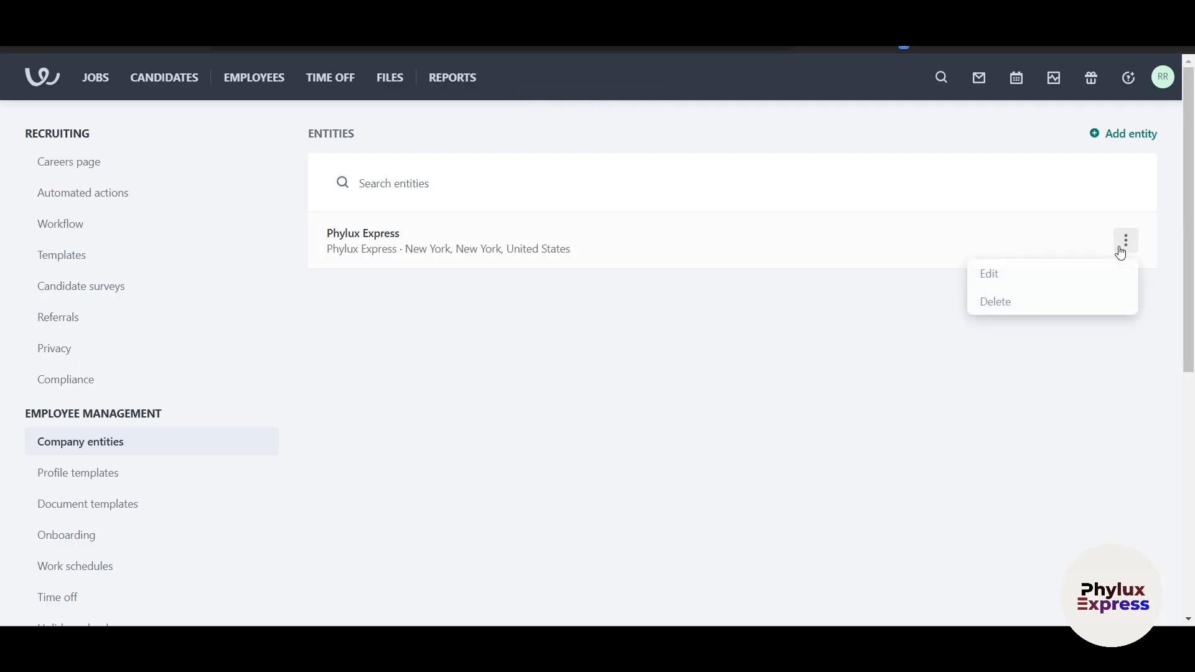
Close the entity options and preview the Careers page builder showing 1 published job
click(886, 408)
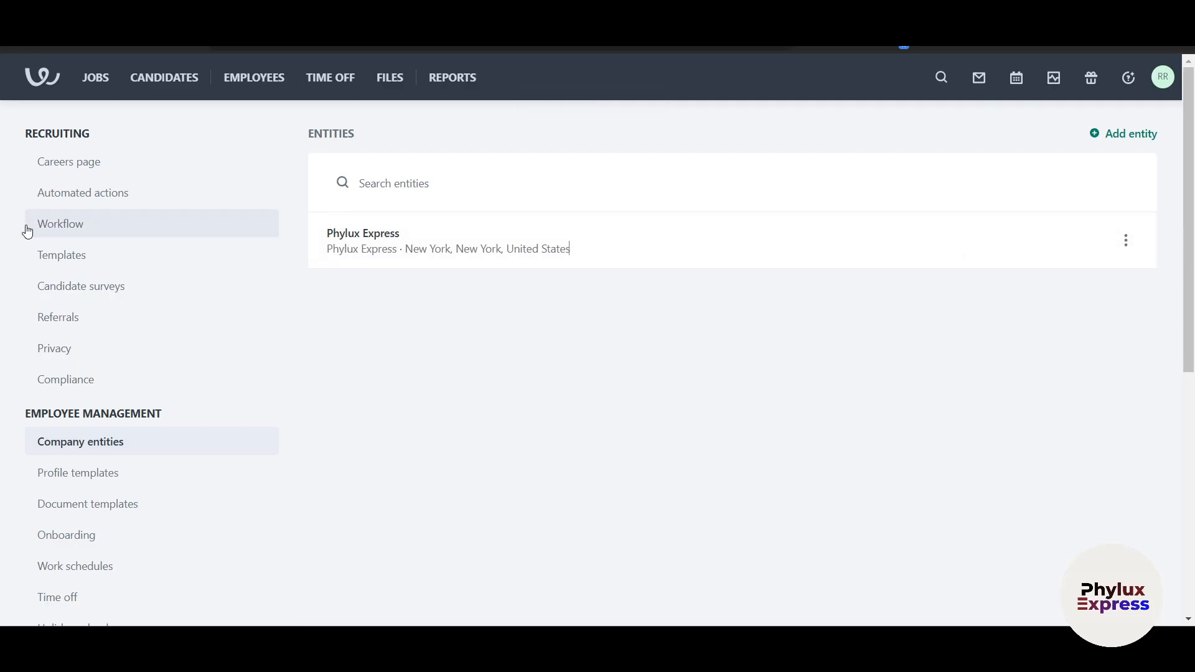
click(100, 168)
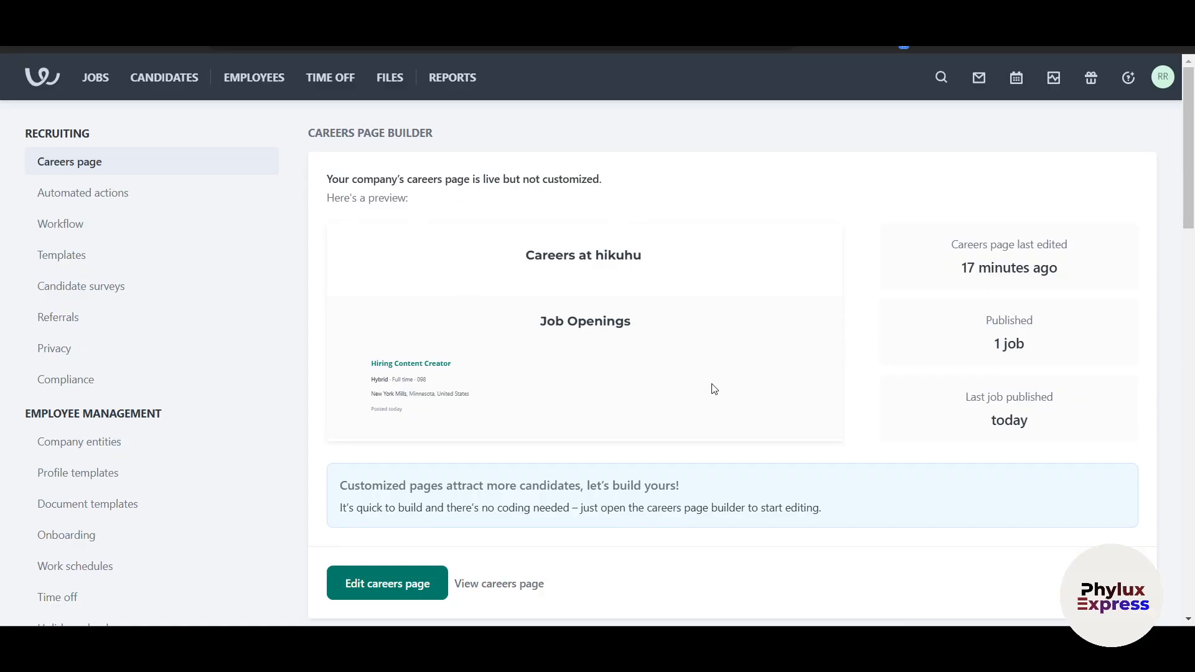
scroll(579, 424, down, 3)
scroll(349, 342, up, 3)
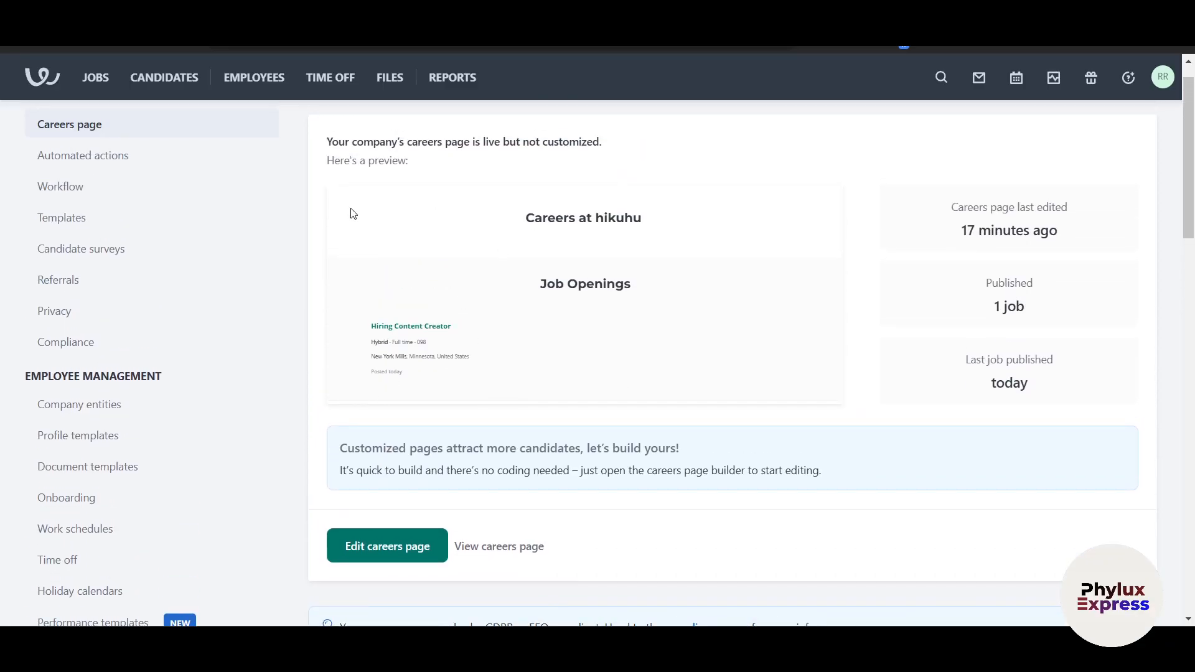
Open Automated actions settings and dismiss its introduction
click(35, 155)
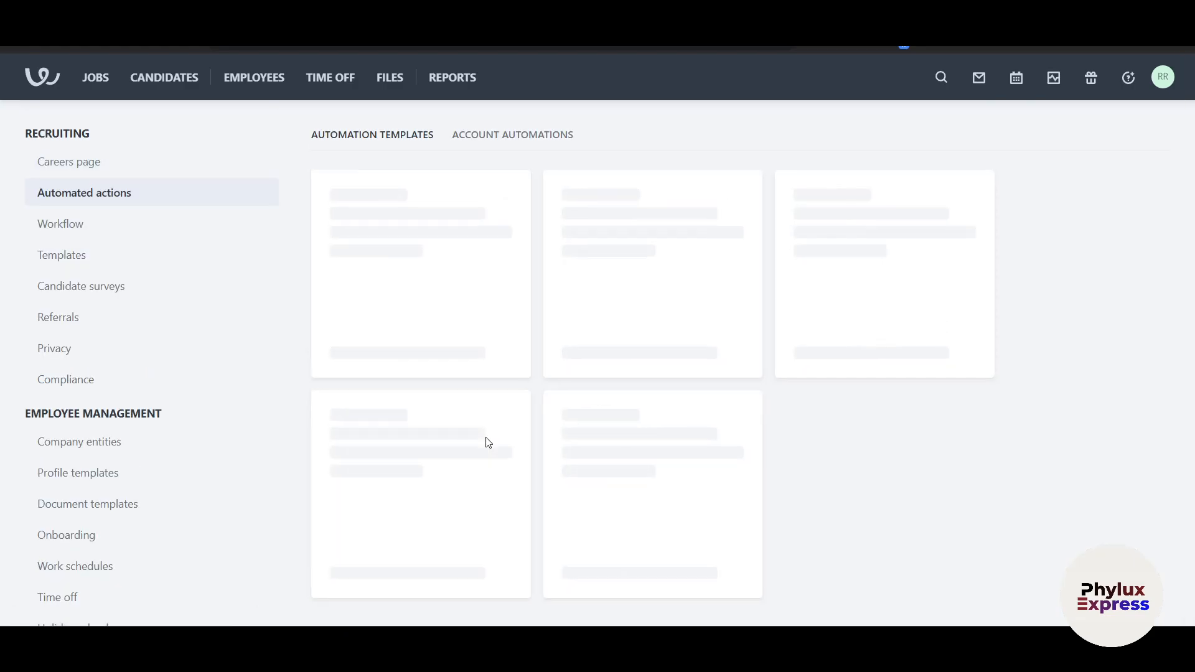
scroll(634, 442, down, 1)
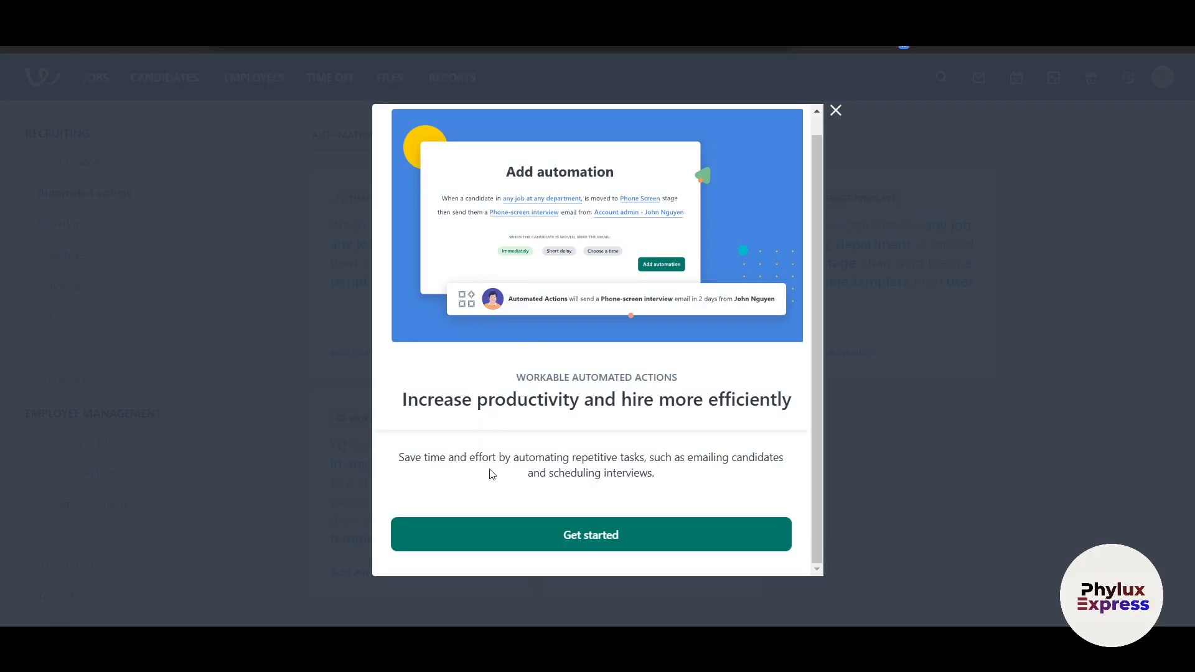
drag(556, 458, 635, 459)
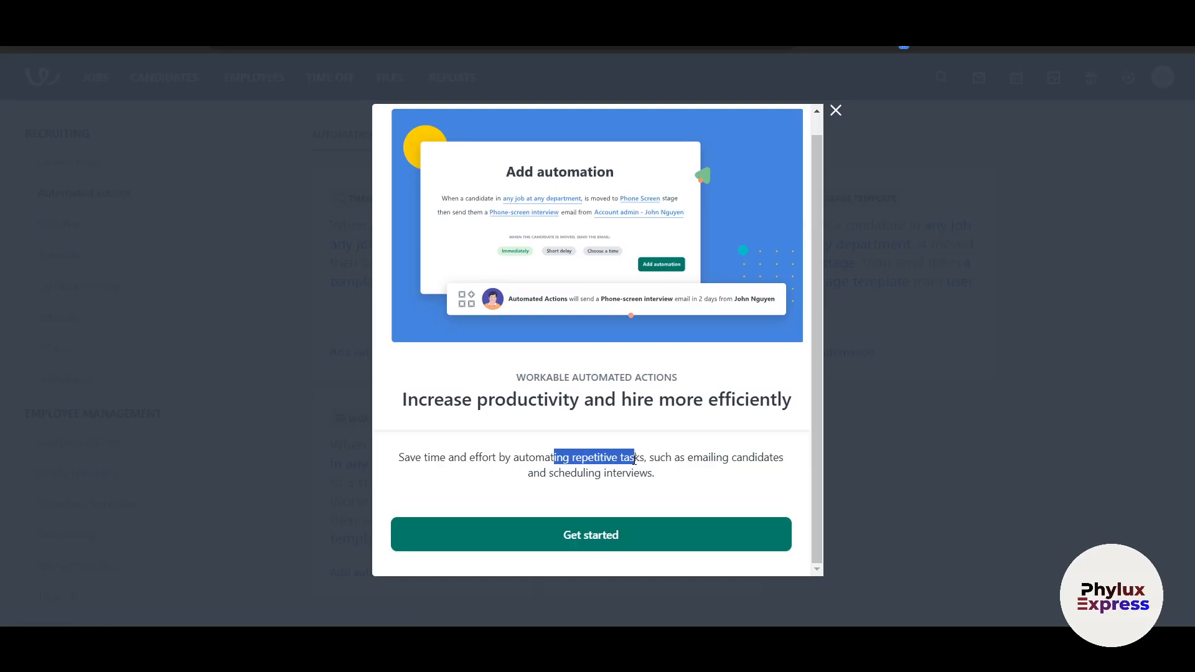
click(839, 117)
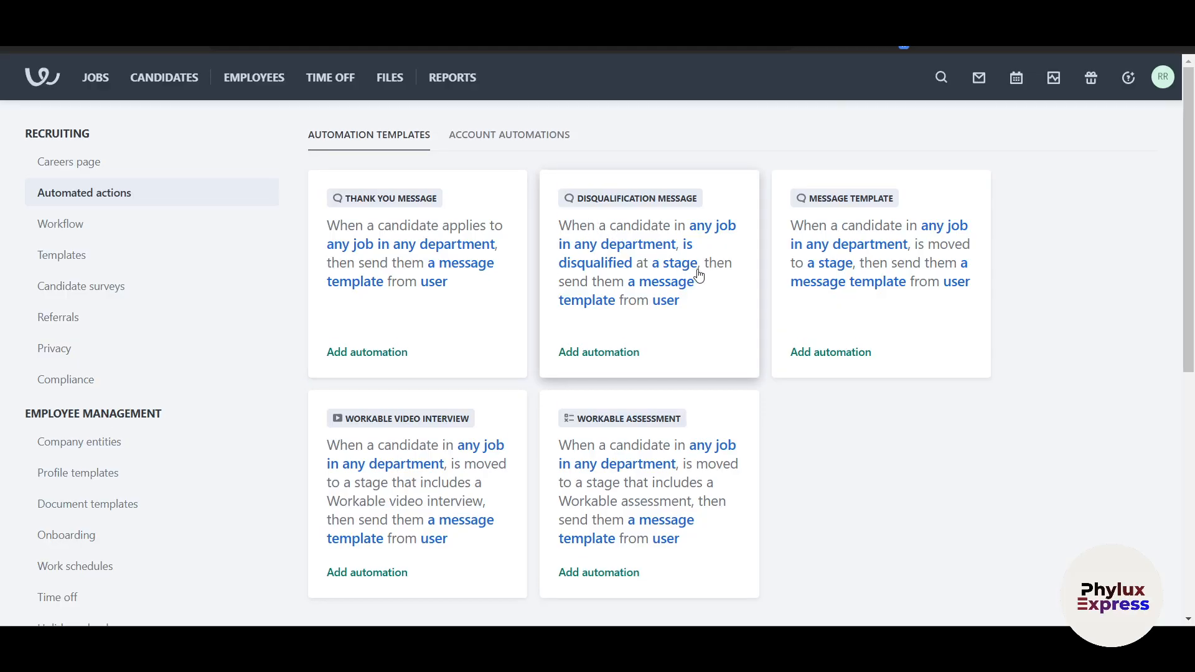
scroll(699, 275, down, 1)
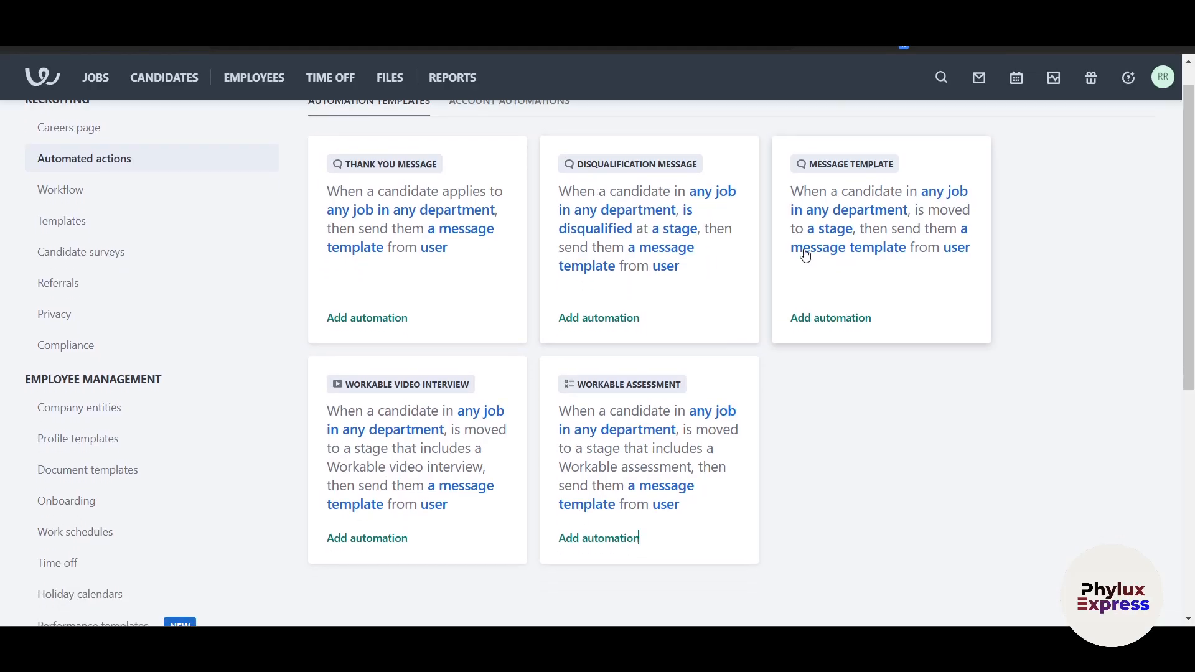
Try scheduling a disqualification message by delay or chosen day and time, including Saturday and Sunday
click(621, 320)
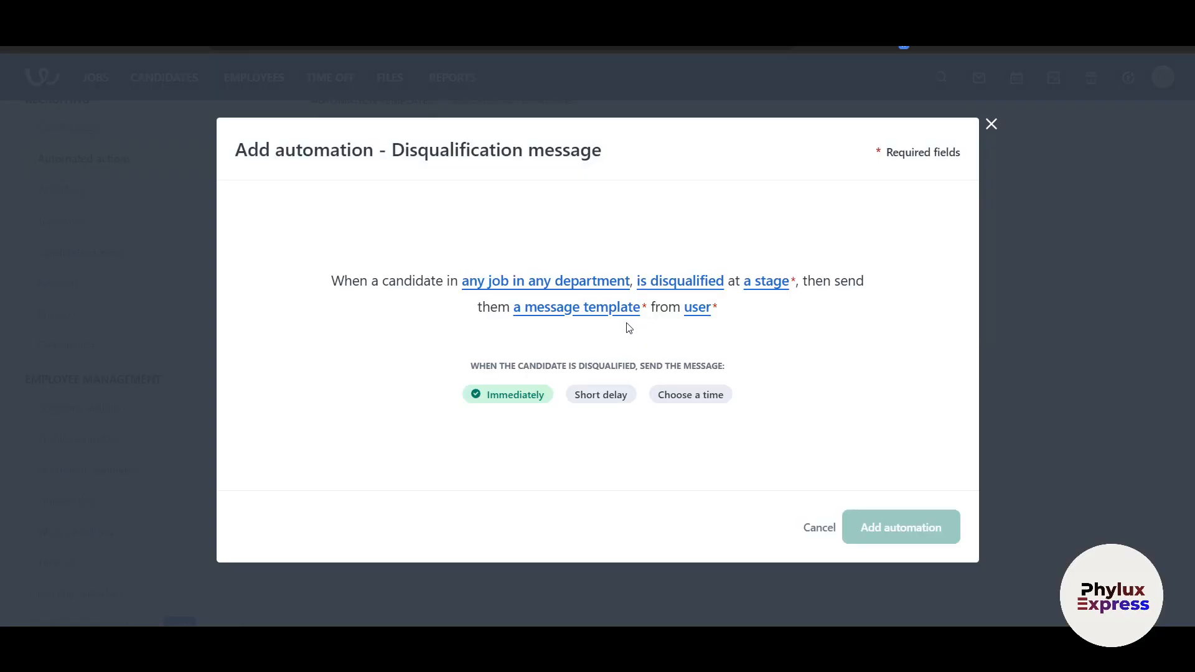
click(600, 401)
click(704, 400)
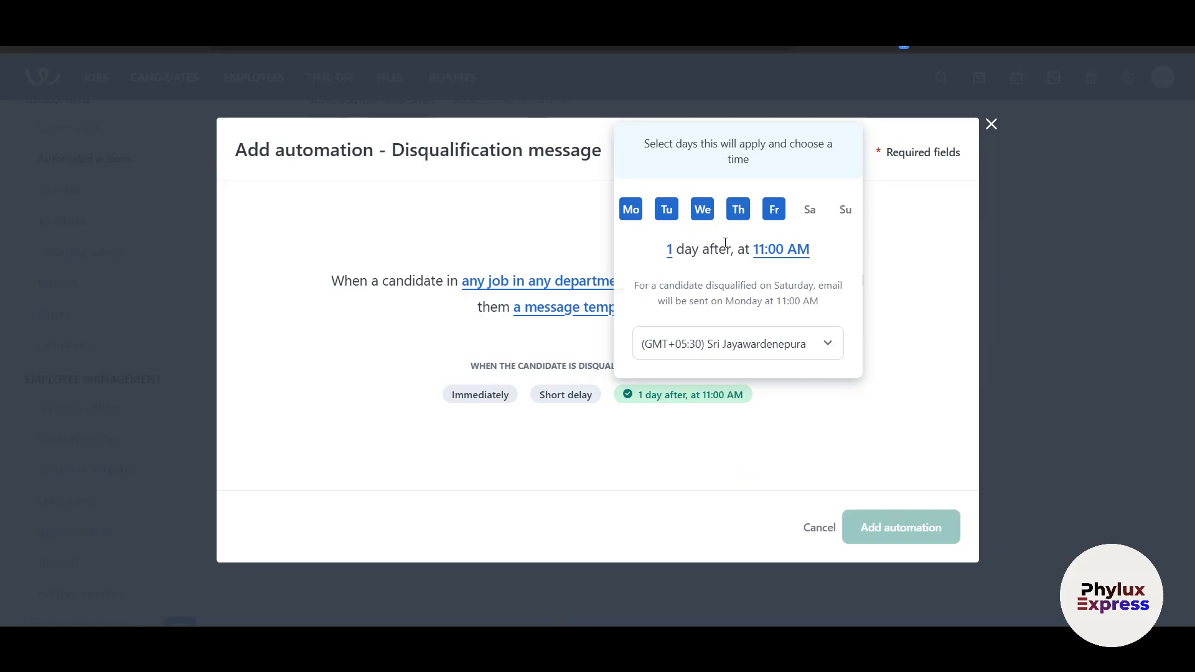
click(808, 211)
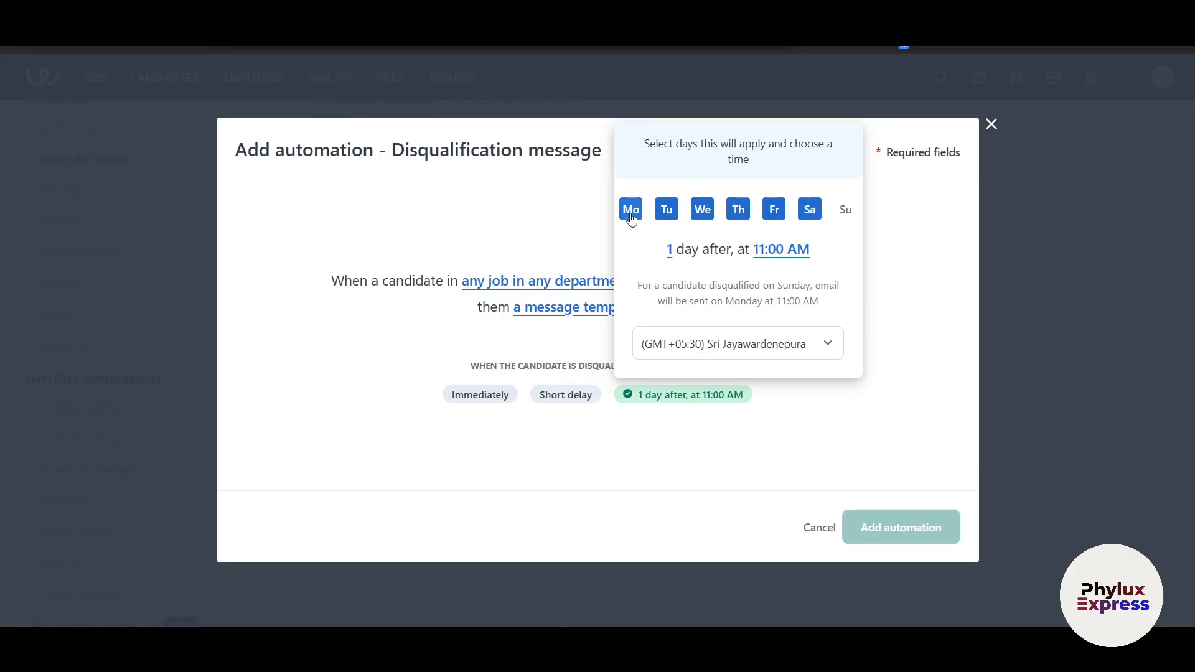
click(844, 210)
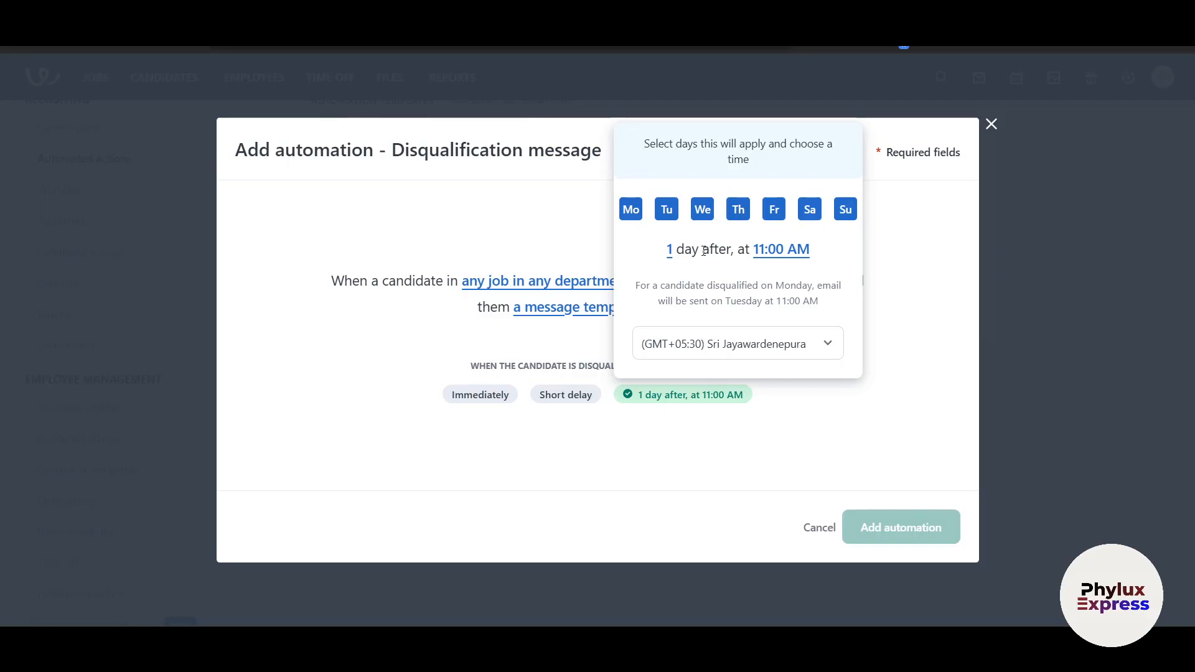
double_click(686, 249)
click(725, 272)
click(764, 250)
click(919, 318)
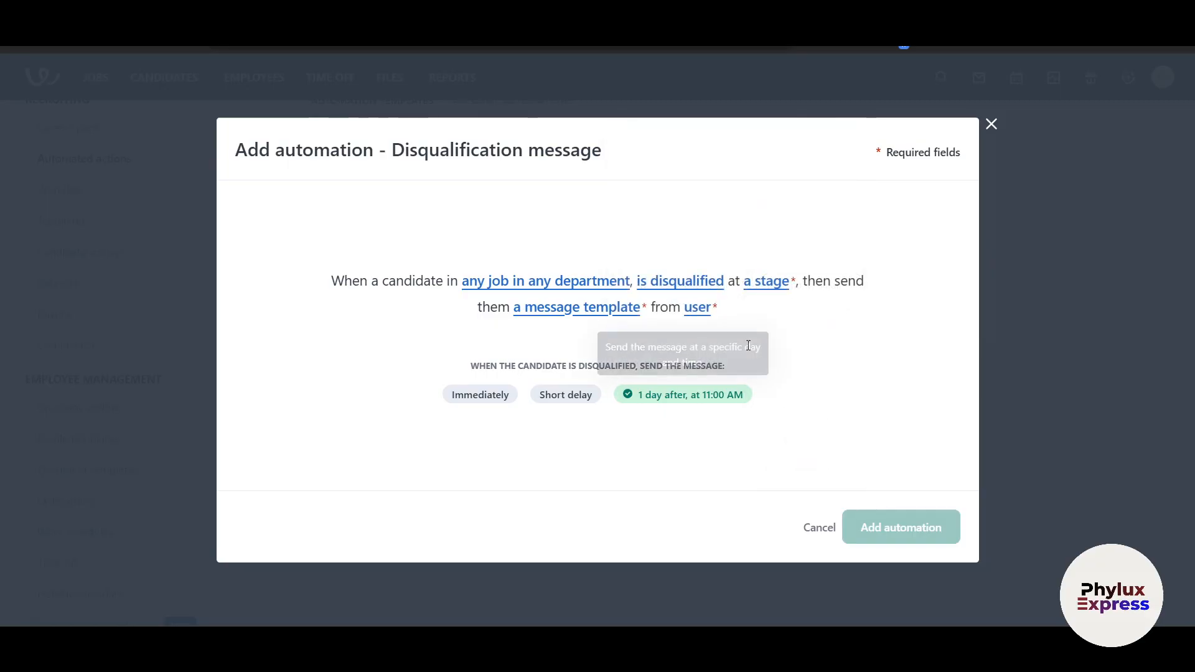
click(707, 402)
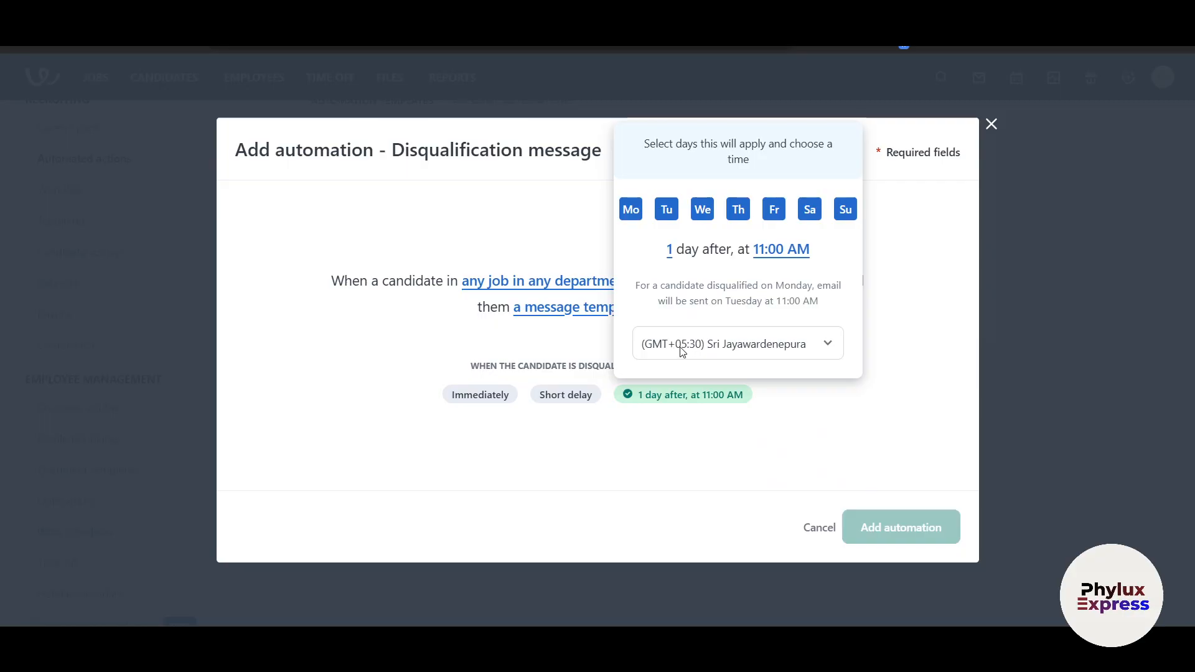
click(825, 428)
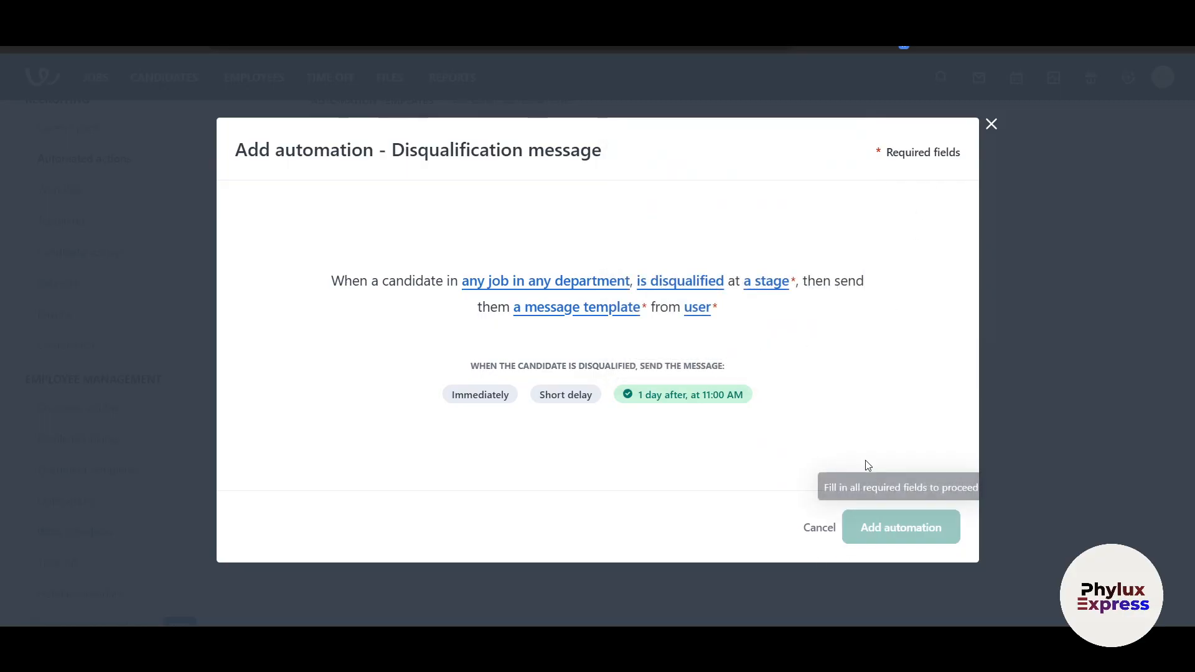
Close the disqualification automation dialog without adding it
drag(360, 283, 508, 291)
click(918, 343)
click(990, 124)
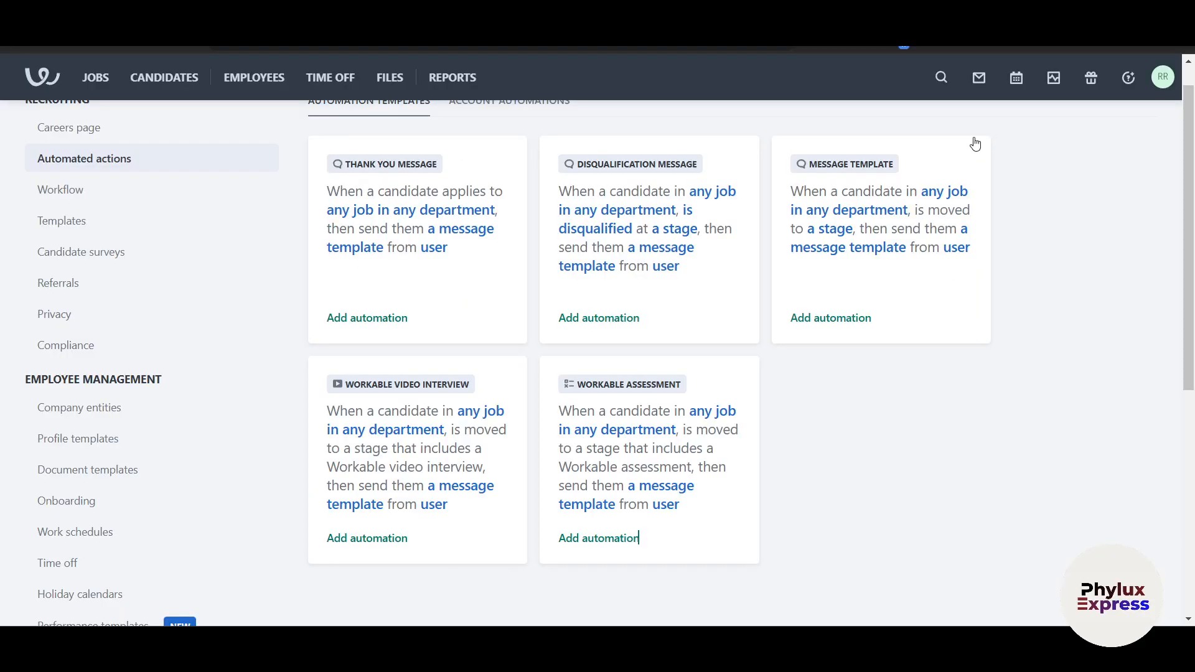
scroll(560, 342, up, 1)
Check the empty Account automations, then review the recruiting Workflow pipeline stages
click(525, 136)
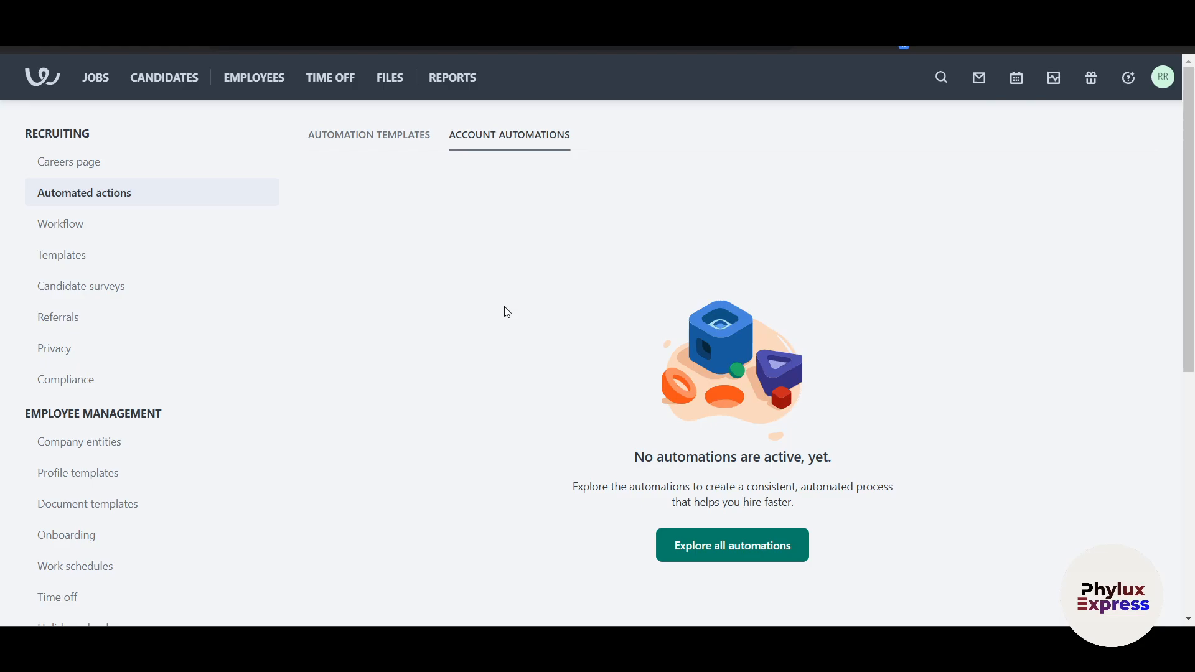
click(130, 233)
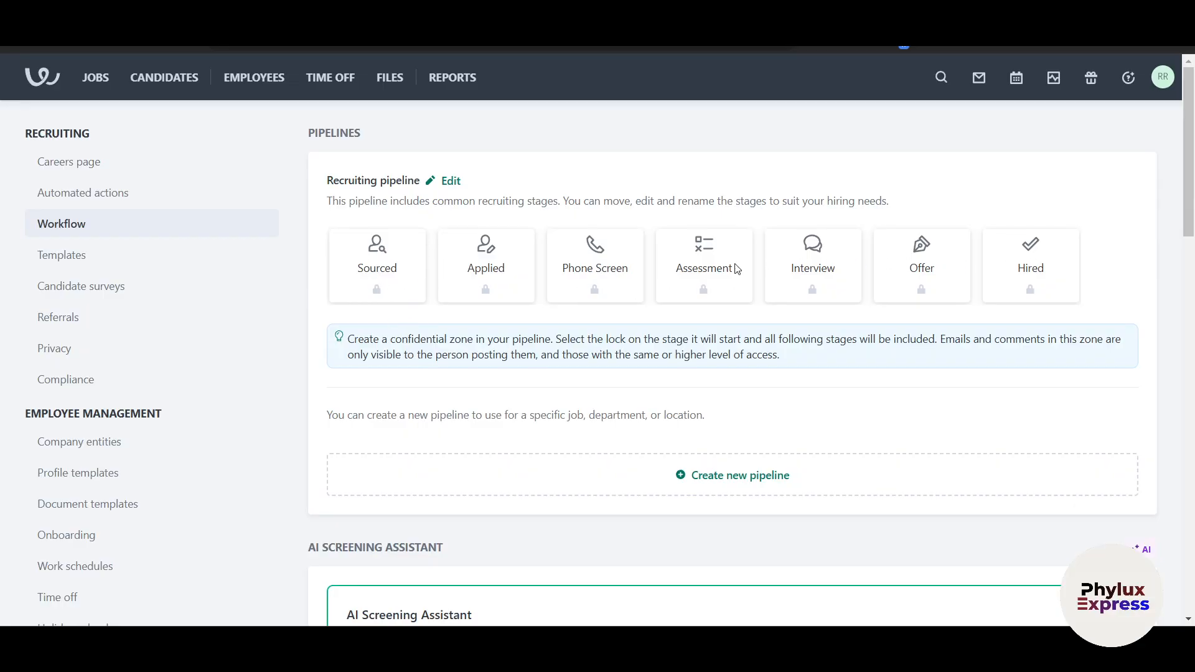
scroll(976, 333, down, 1)
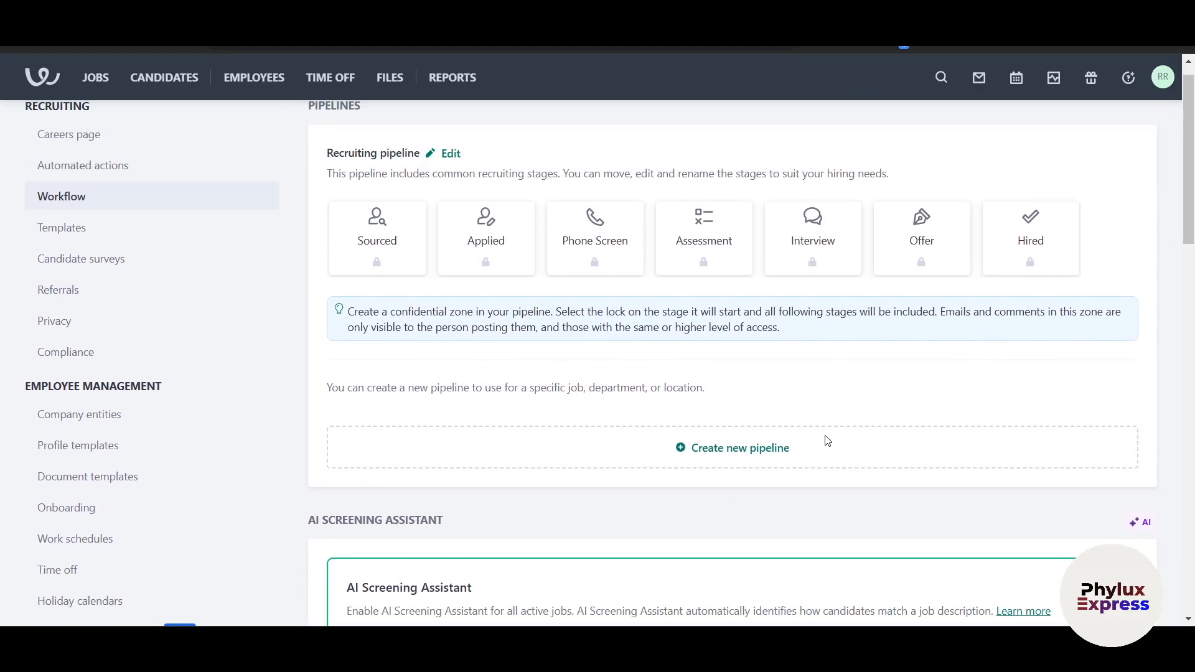
scroll(824, 443, down, 1)
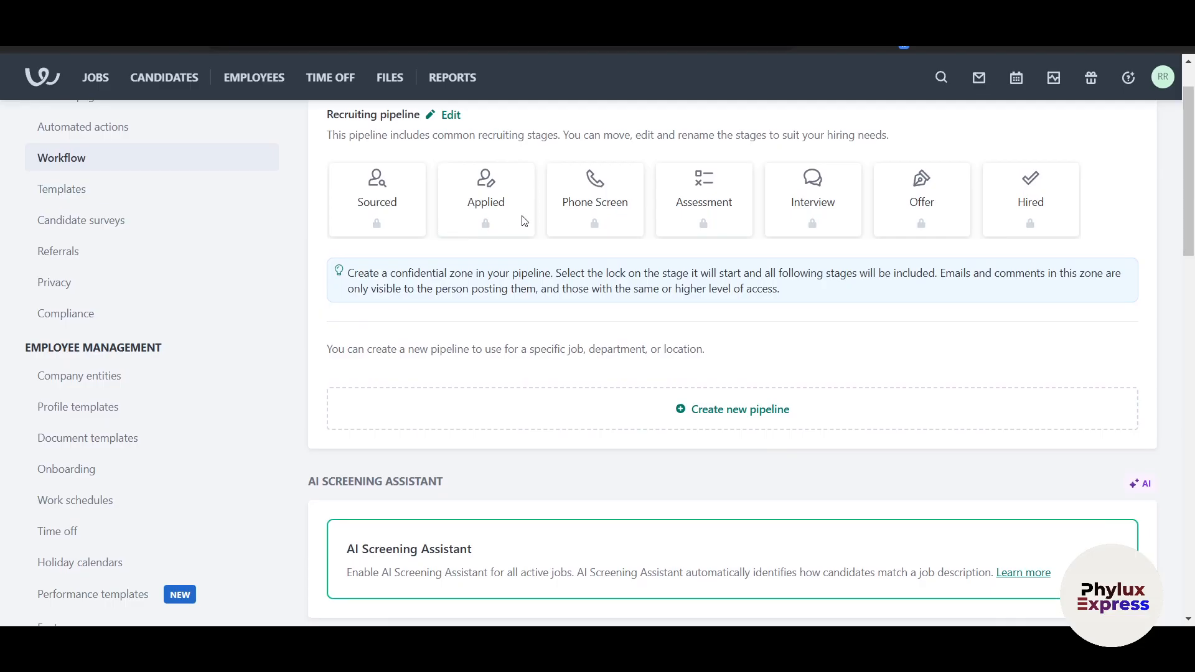
Browse the interview and communication Templates, such as Business Skills and Critical Thinking
click(144, 193)
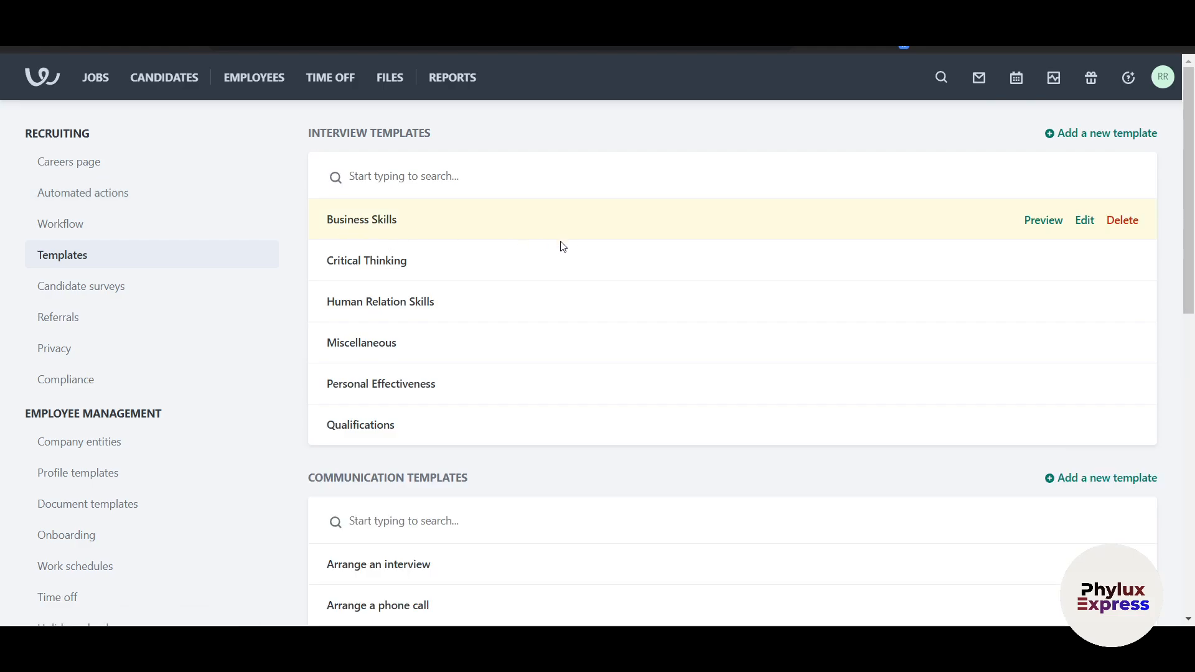
scroll(565, 380, down, 1)
scroll(565, 380, up, 1)
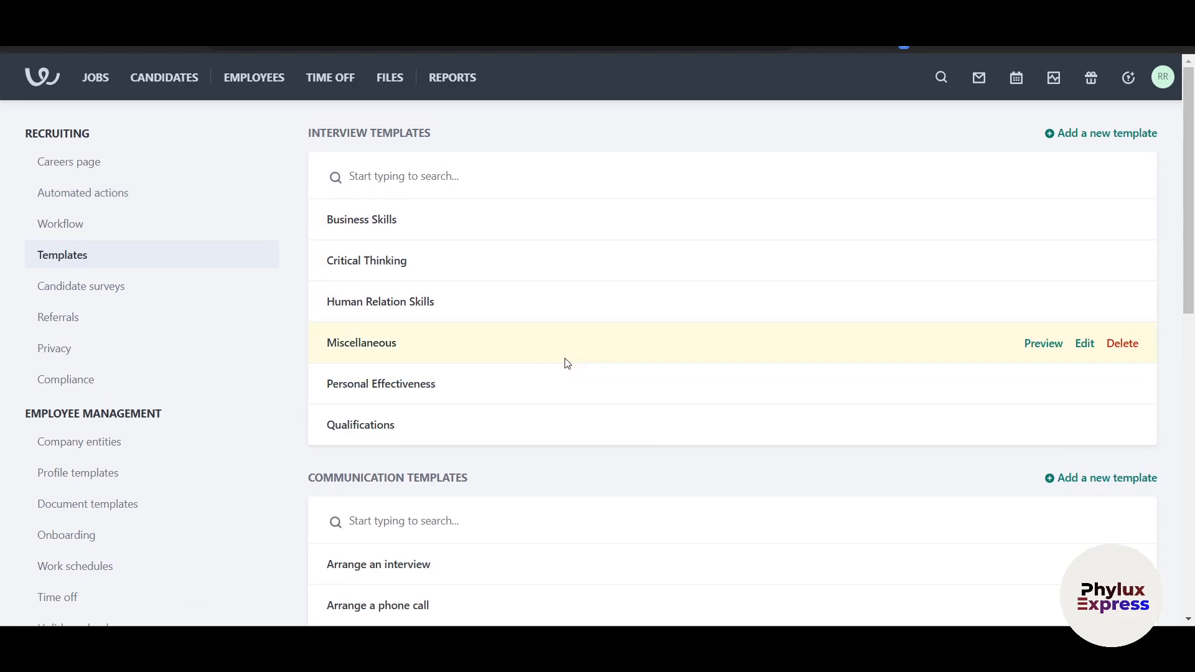
scroll(635, 412, down, 10)
scroll(636, 412, up, 5)
scroll(639, 414, up, 5)
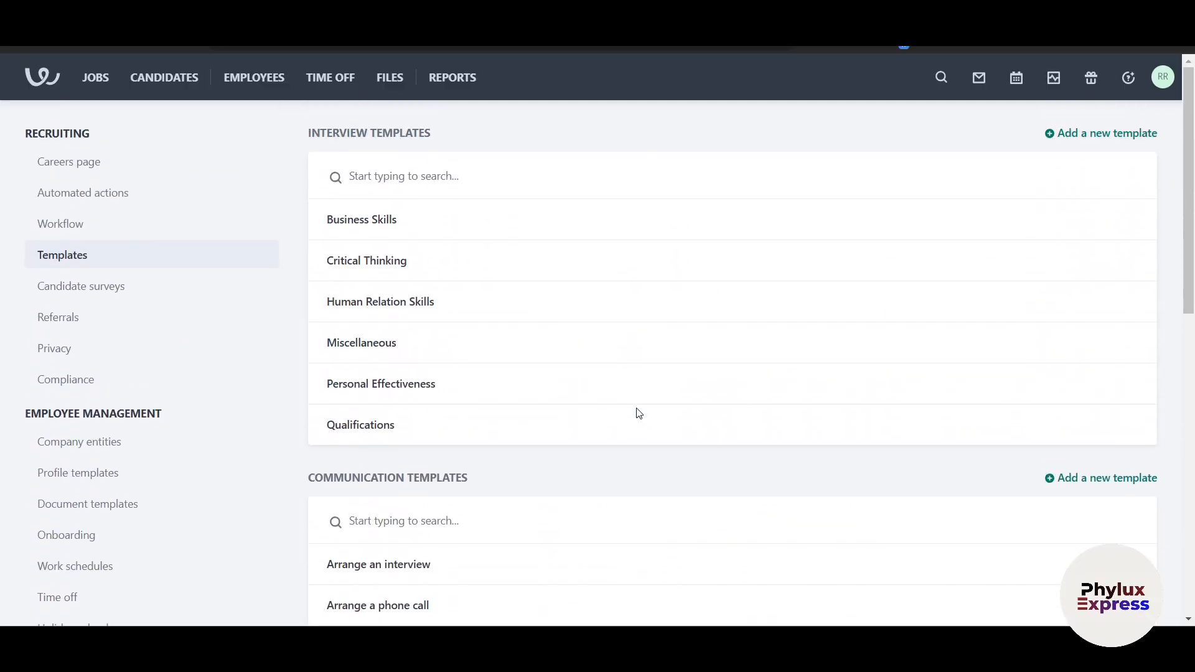
Look at Candidate surveys, then go back twice to the Templates page
click(128, 301)
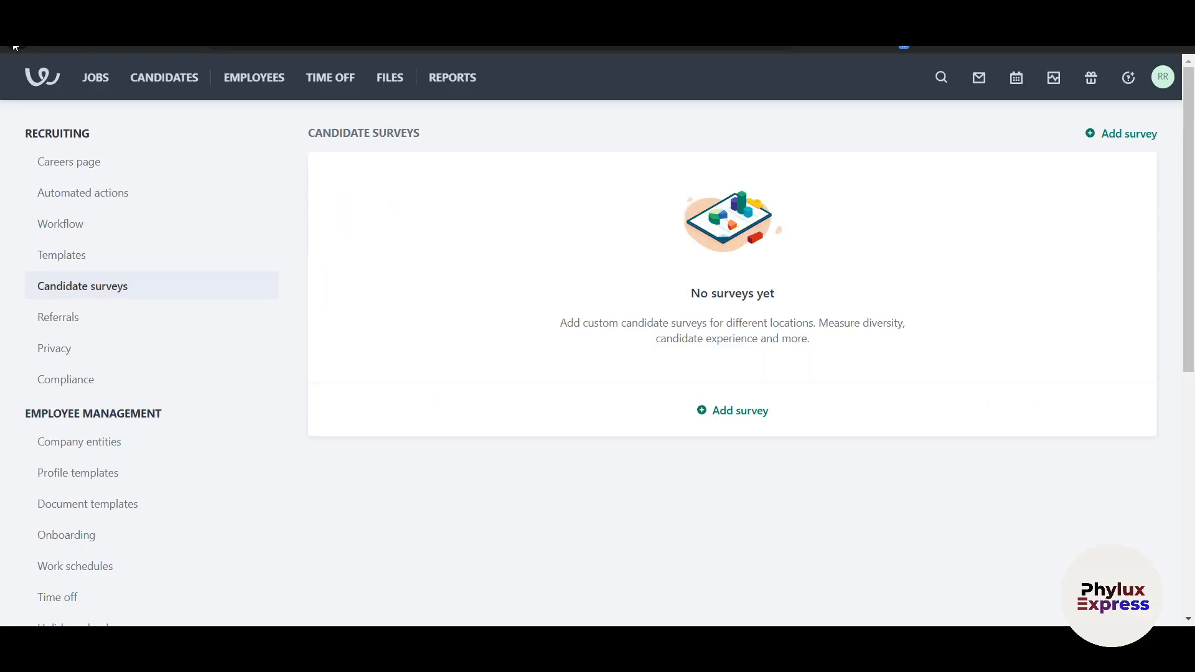
click(15, 46)
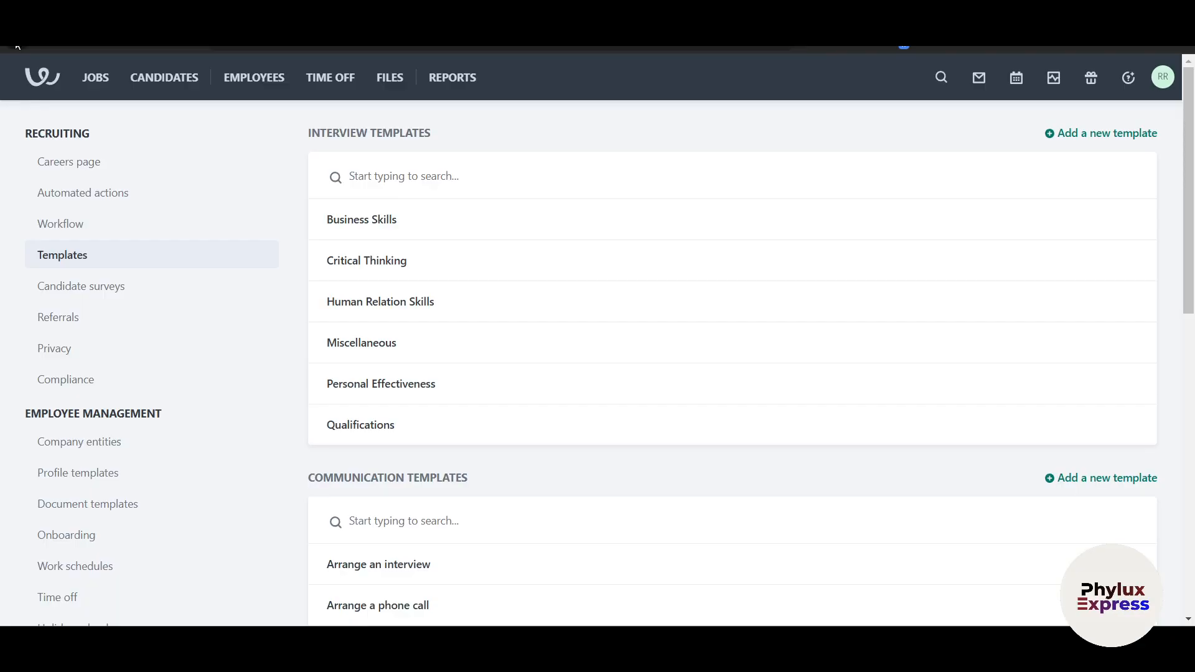
click(18, 45)
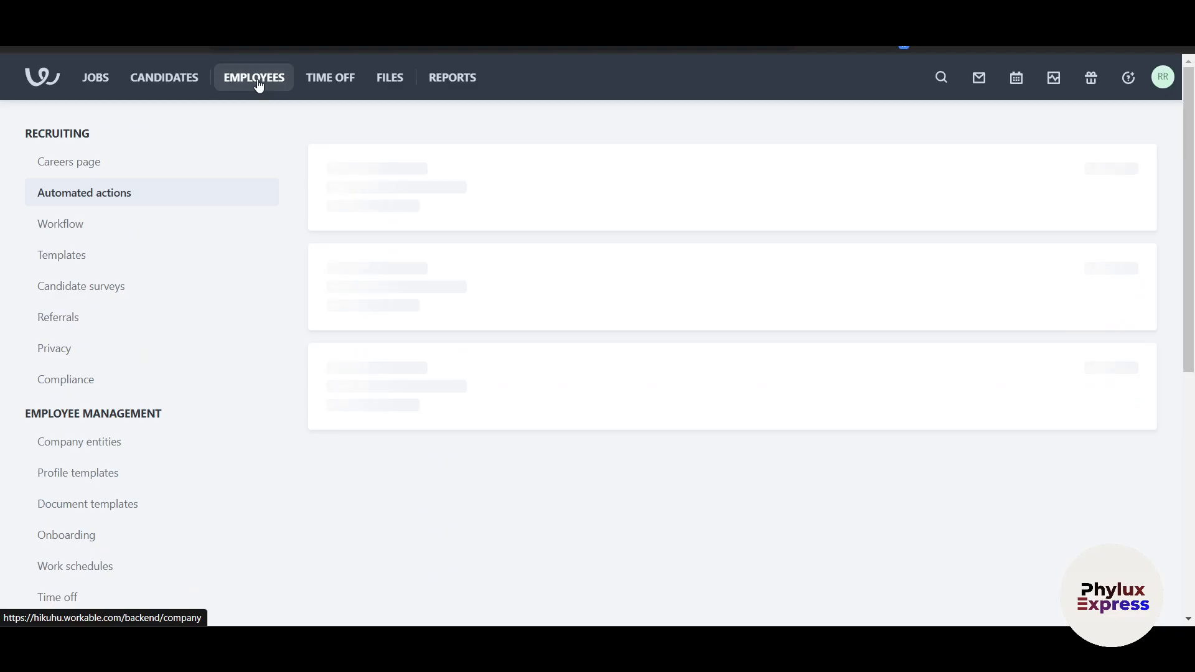
Open the add-manually employee form without saving, then view the empty Time off calendar
click(256, 80)
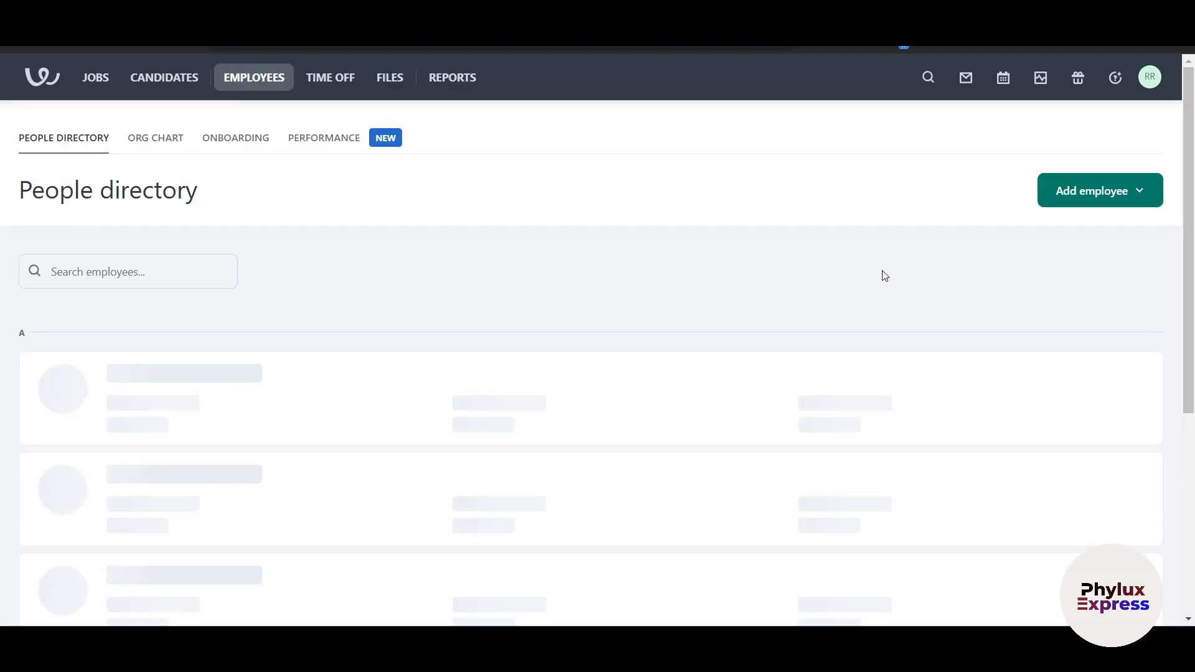
click(1051, 198)
click(1035, 233)
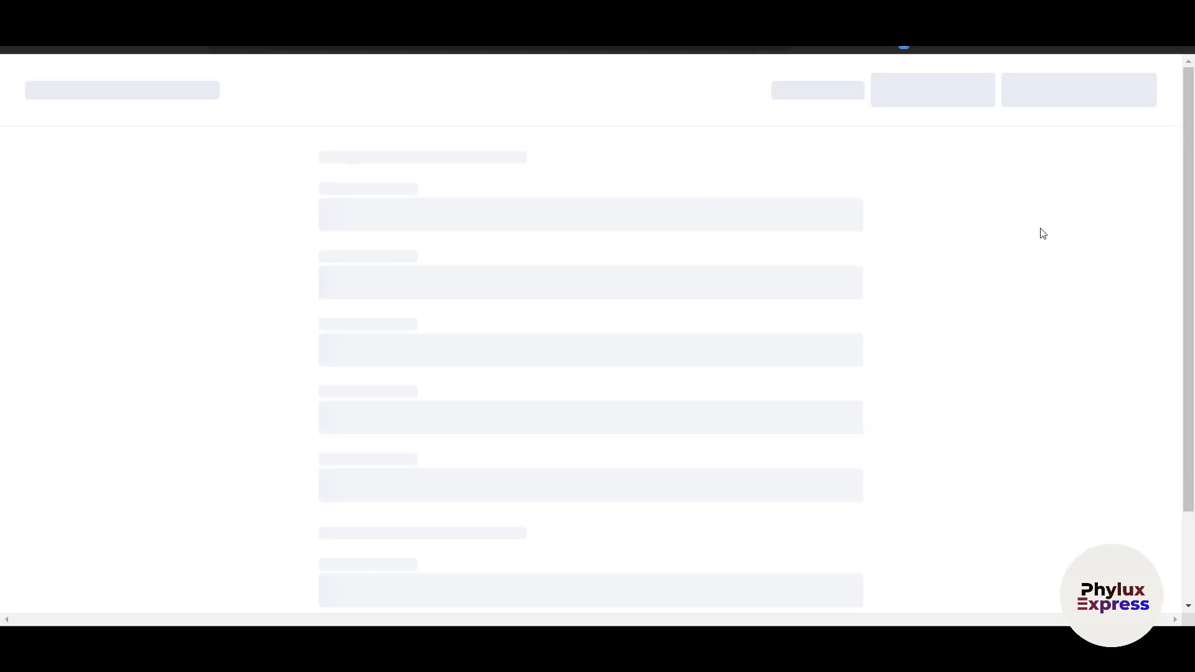
scroll(574, 590, down, 3)
scroll(574, 590, up, 3)
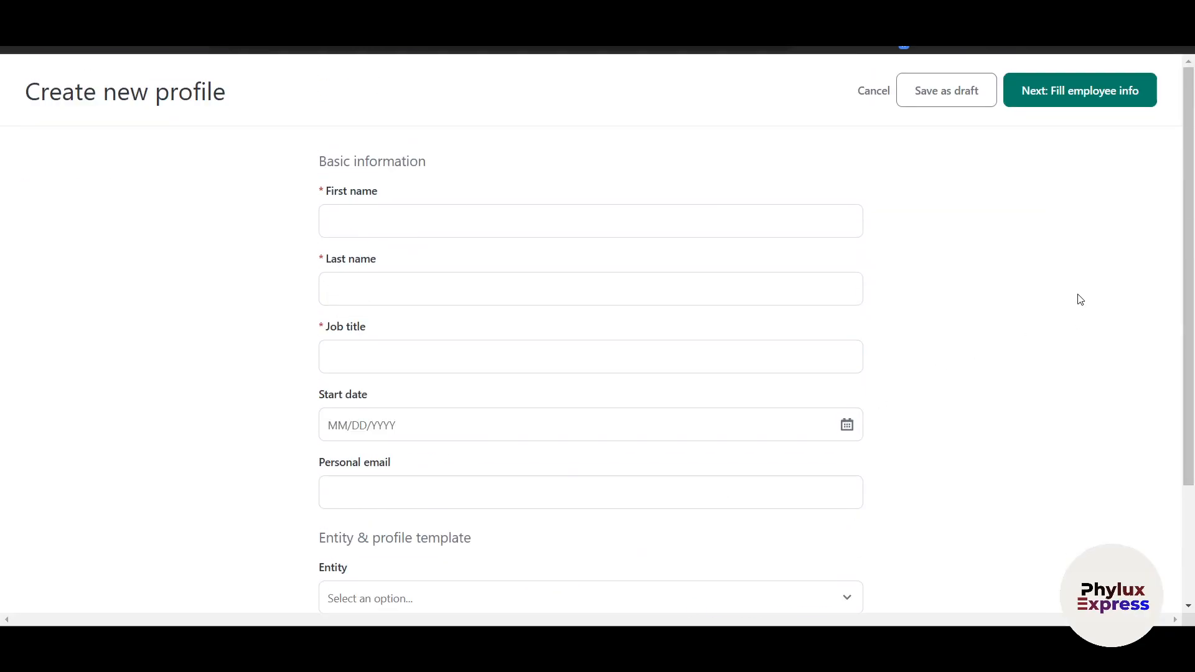
click(1070, 97)
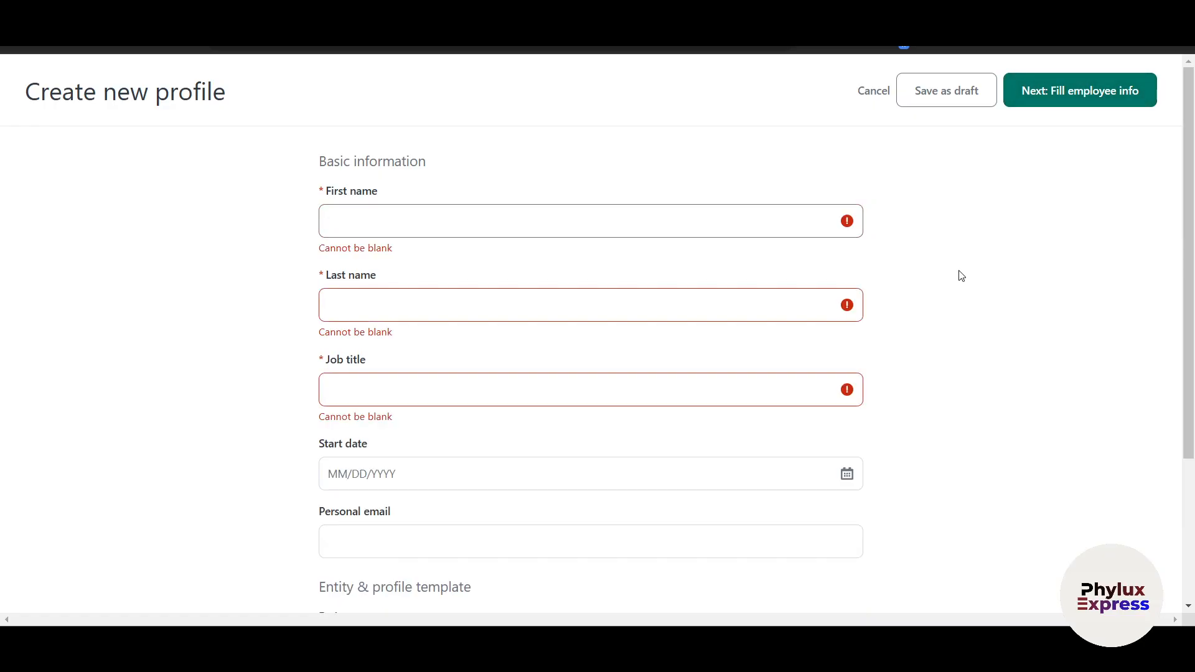
scroll(962, 275, down, 3)
scroll(44, 232, left, 5)
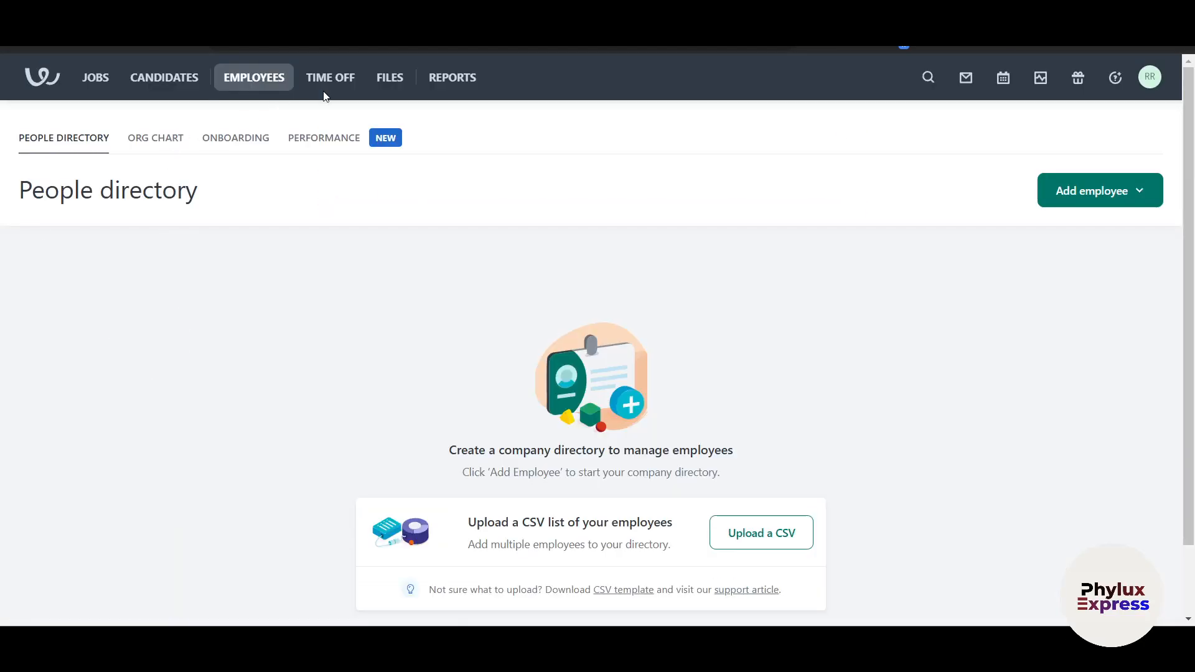
click(343, 85)
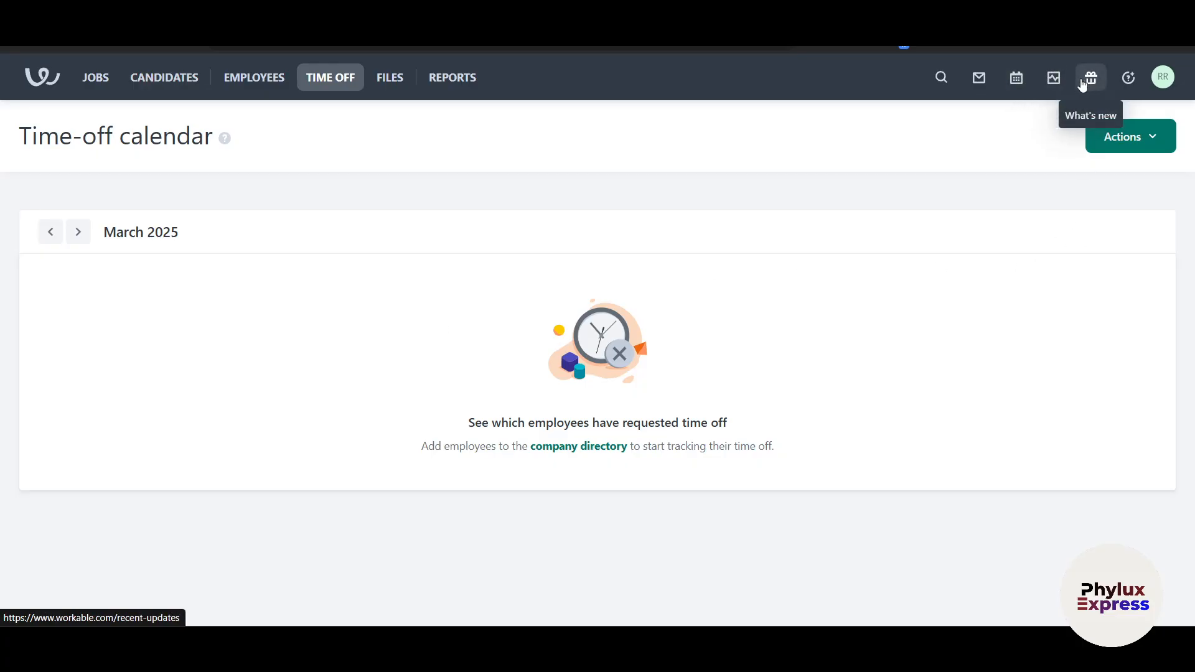
Scroll through the Report Center's 16 reports, including Job pipeline and Hiring funnel
click(442, 79)
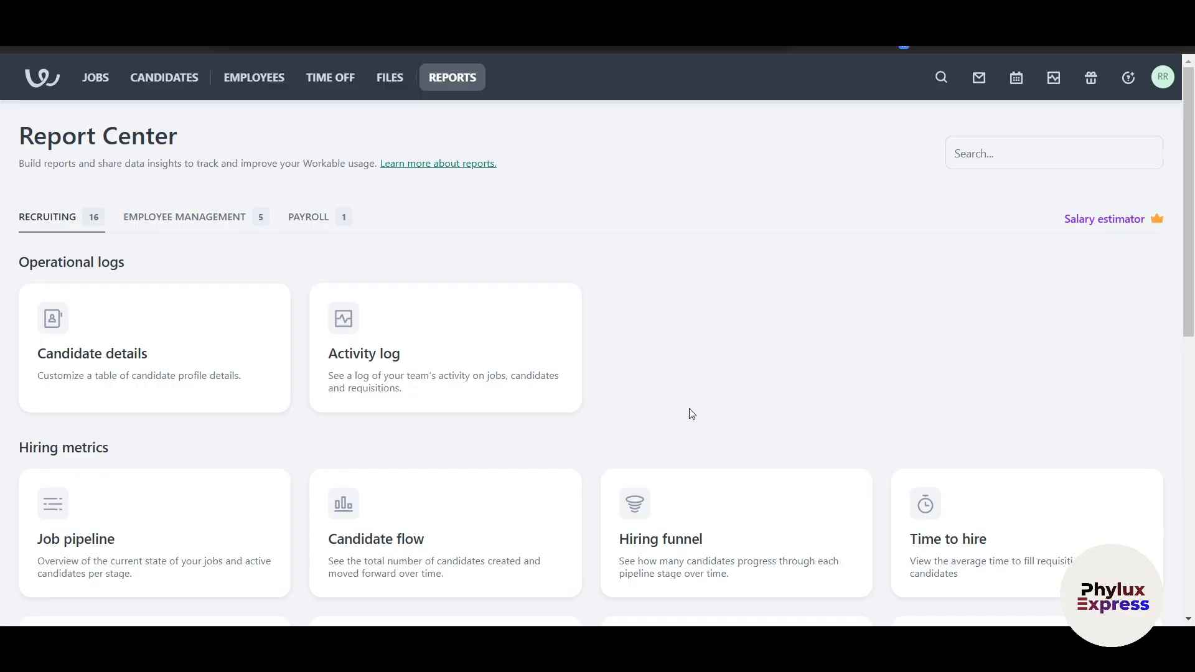
scroll(692, 414, down, 2)
scroll(691, 414, down, 3)
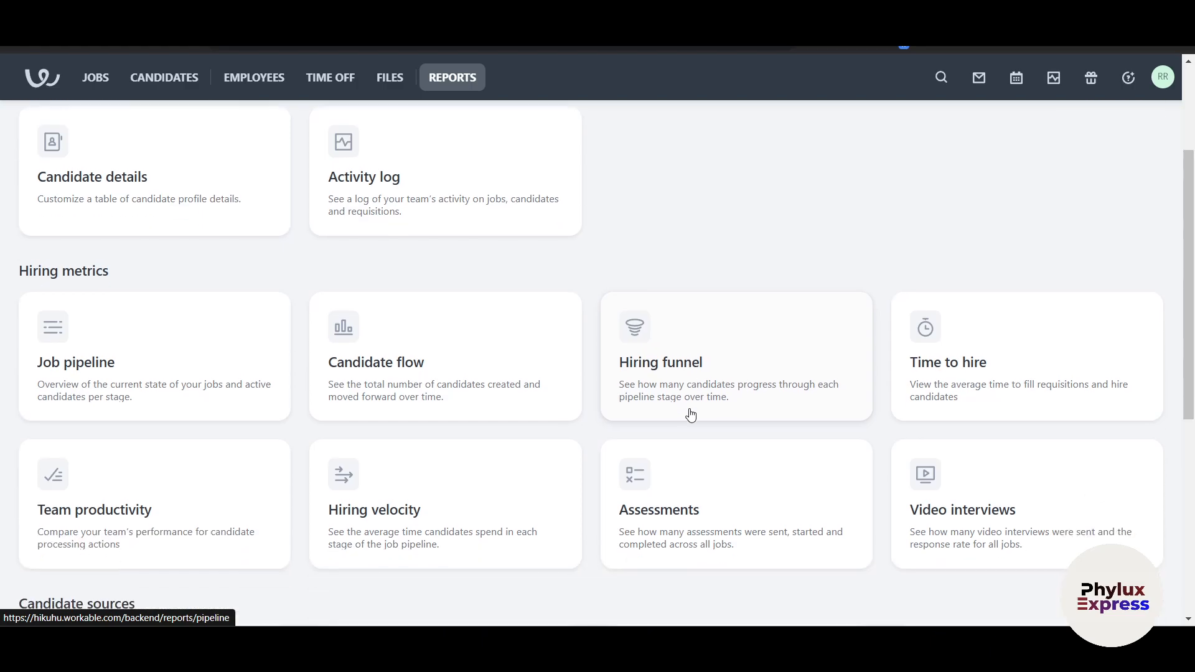
scroll(691, 414, up, 4)
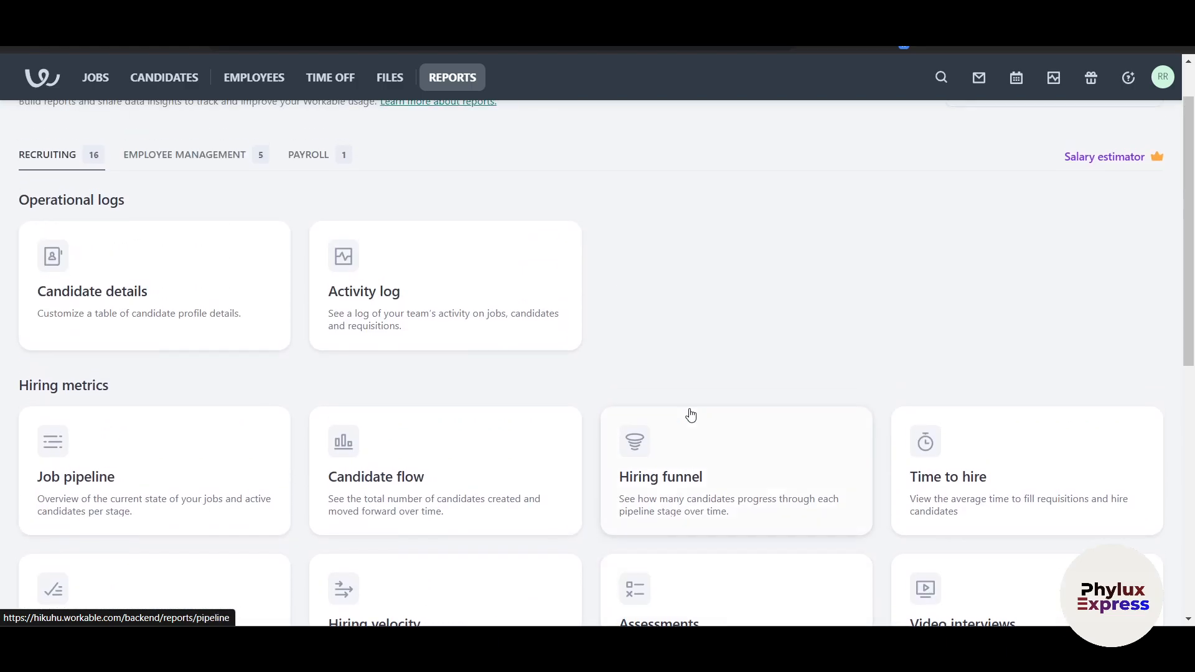
scroll(691, 413, down, 1)
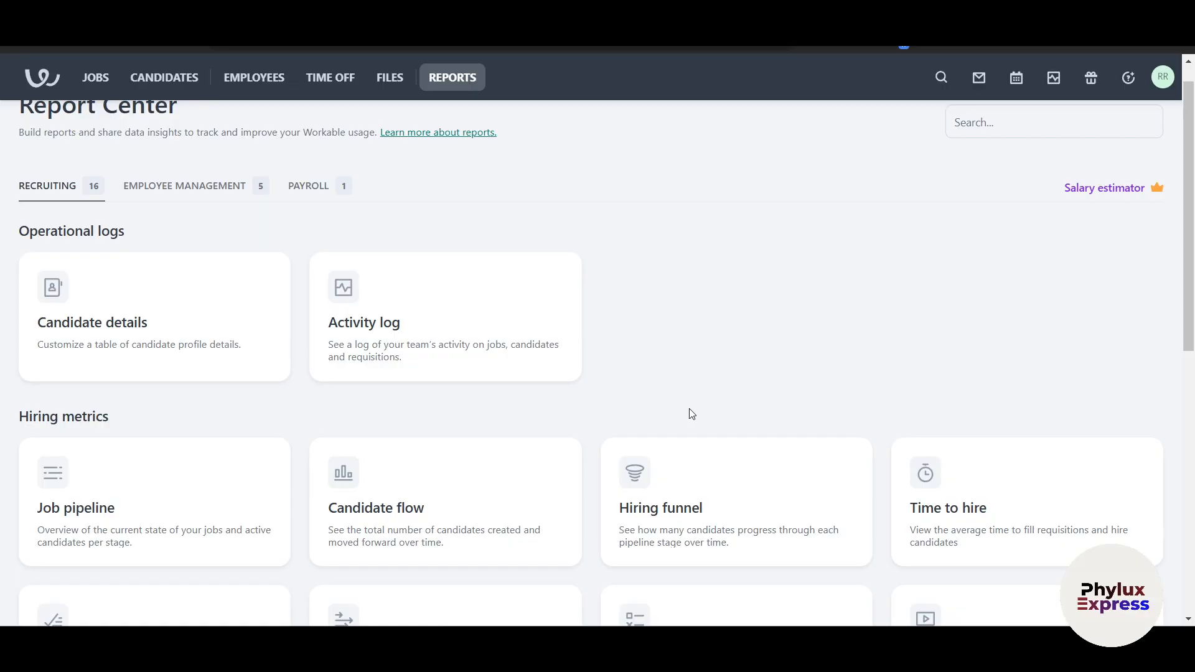
scroll(690, 414, down, 2)
scroll(689, 414, up, 3)
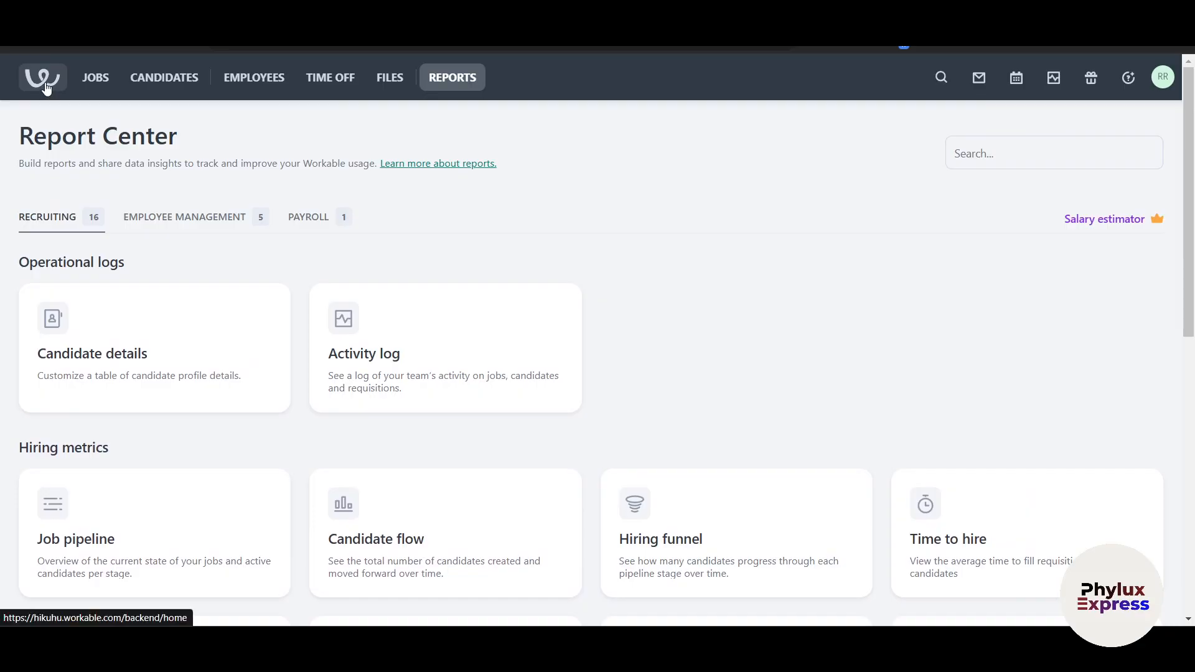
Confirm 'Hiring Content Creator' appears in the dashboard's Jobs panel, then view the empty Candidates list
click(438, 389)
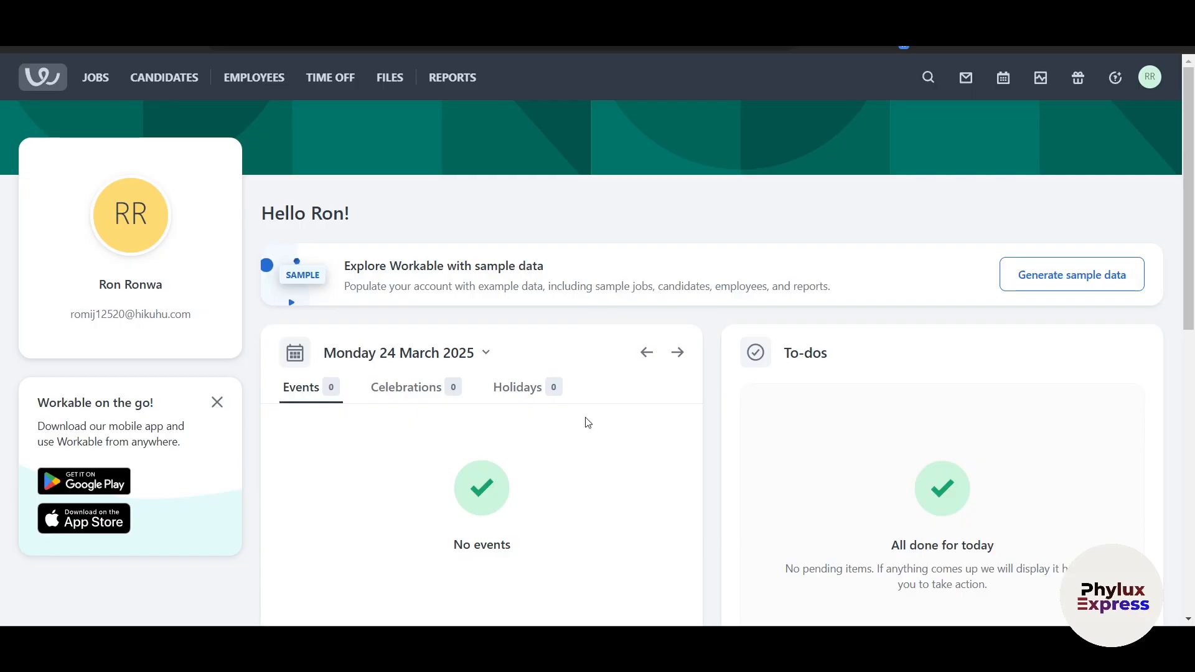
scroll(588, 423, down, 8)
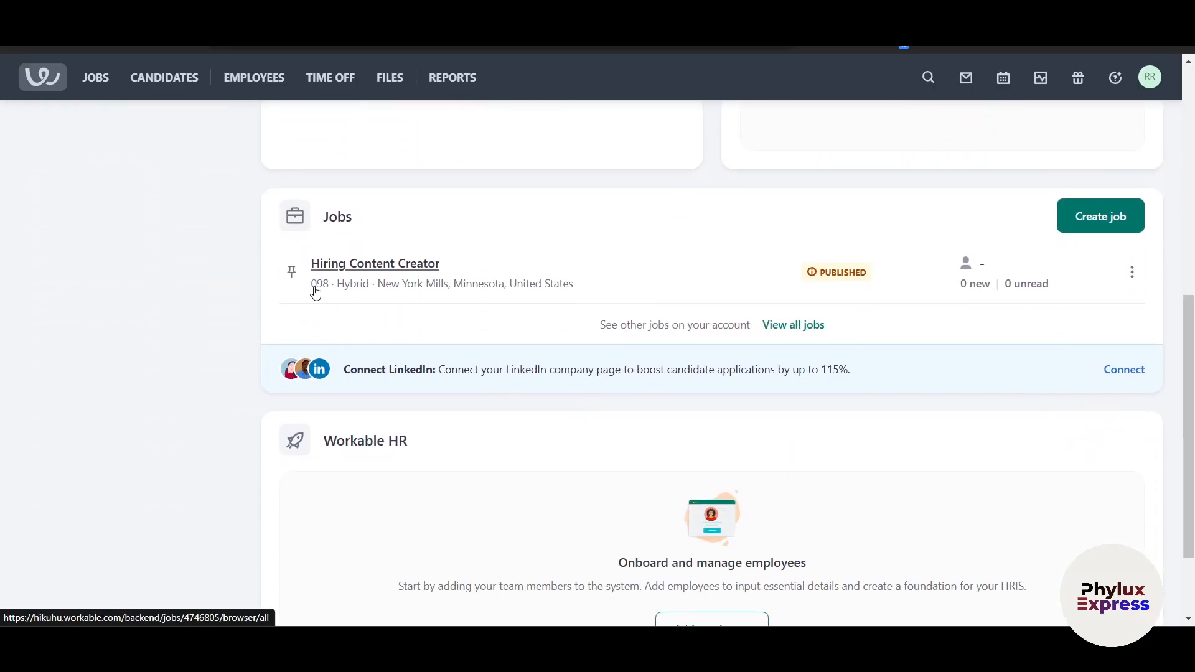
click(169, 87)
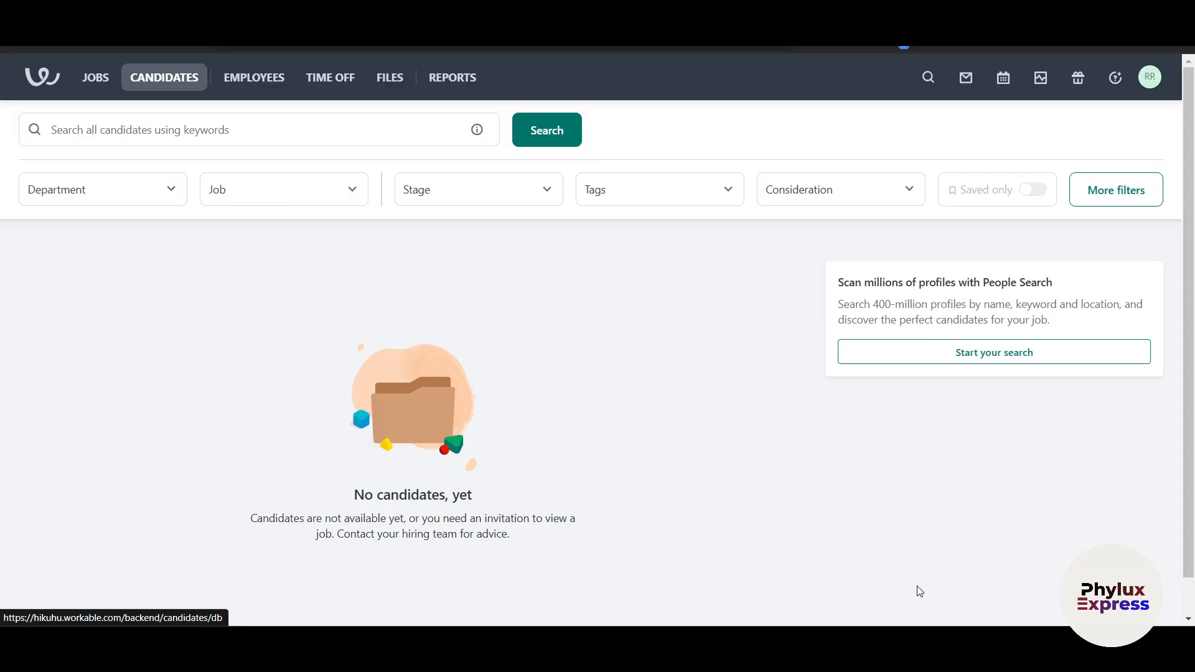
scroll(919, 591, down, 1)
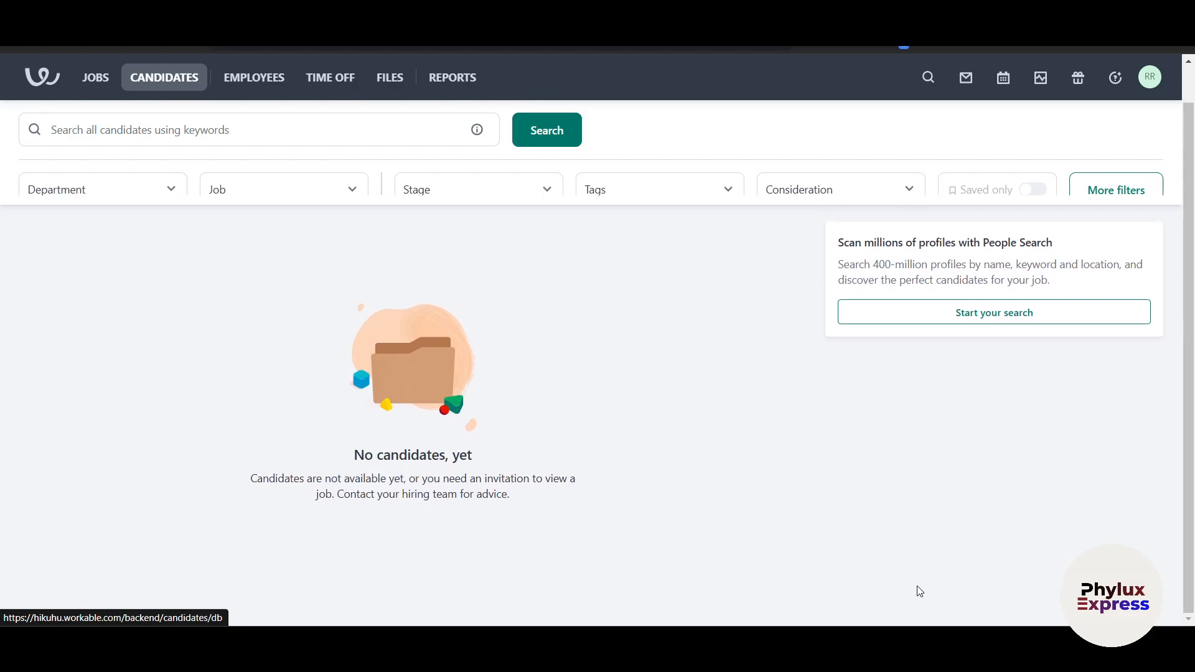